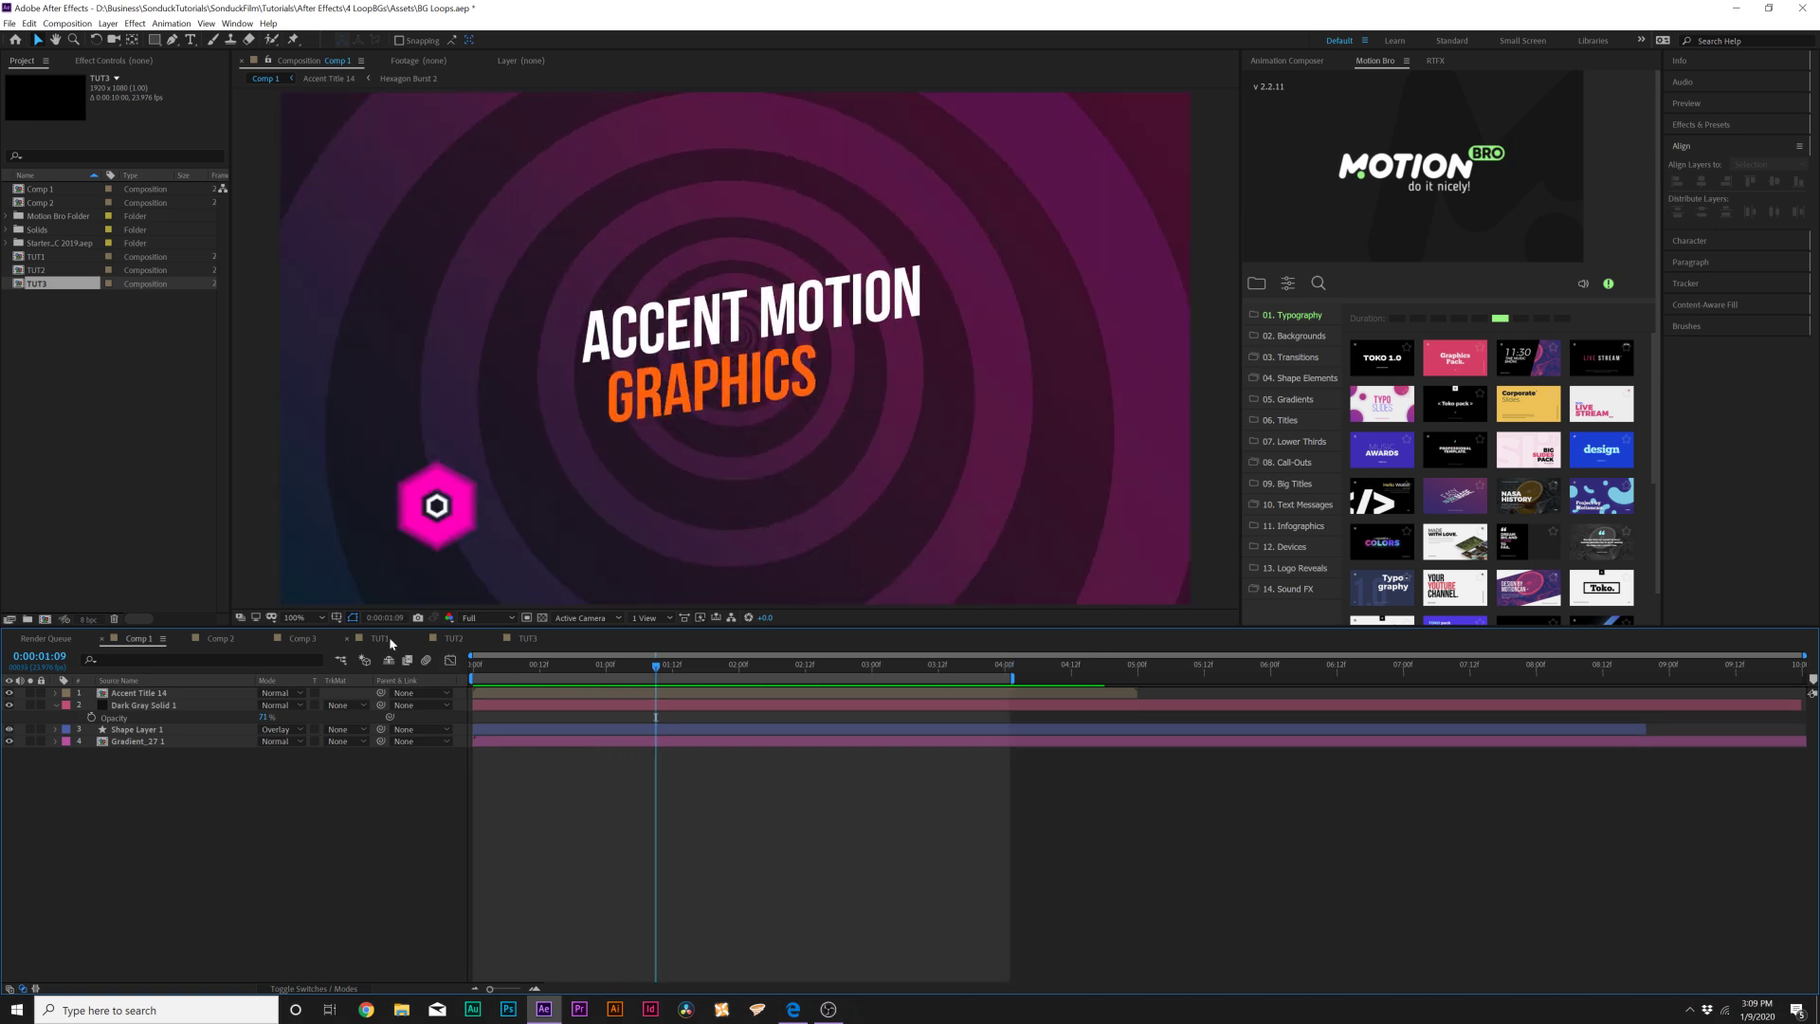
- Open the TUT1 composition and set the Ellipse tool's fill to None
{"action": "left_click", "coordinate": [379, 638]}
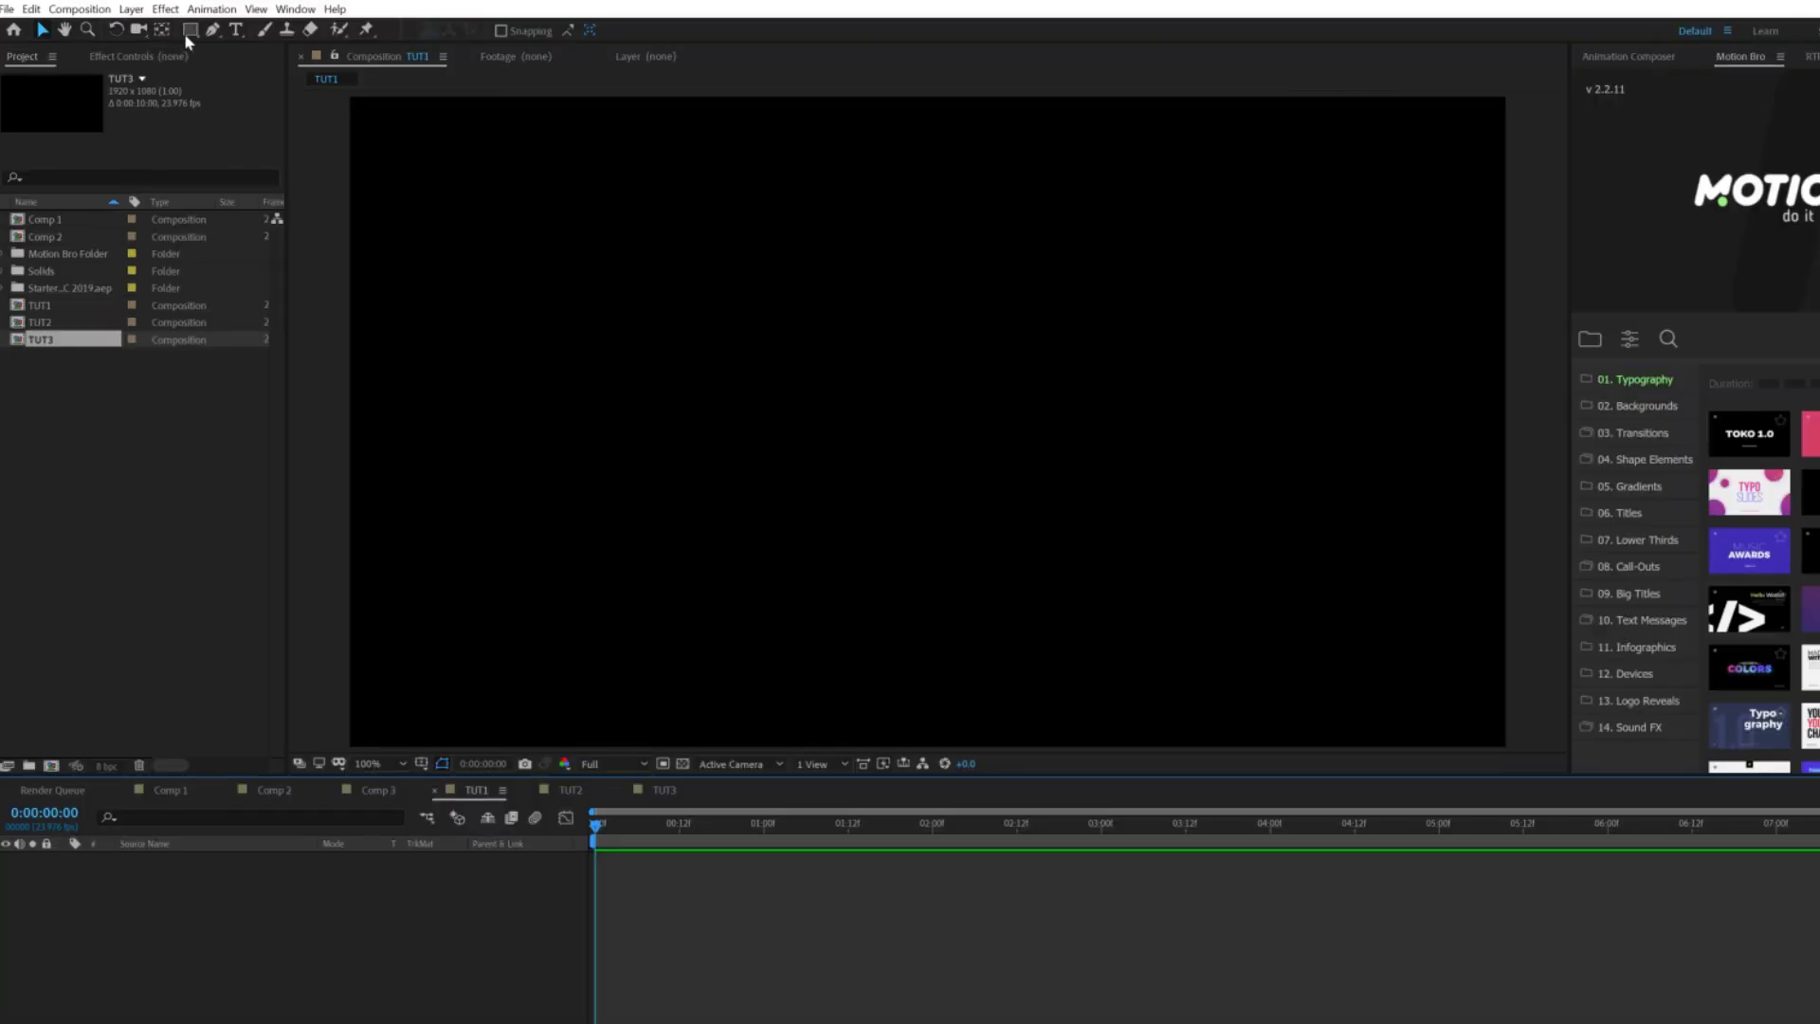
{"action": "left_click_drag", "start_coordinate": [153, 39], "coordinate": [246, 69]}
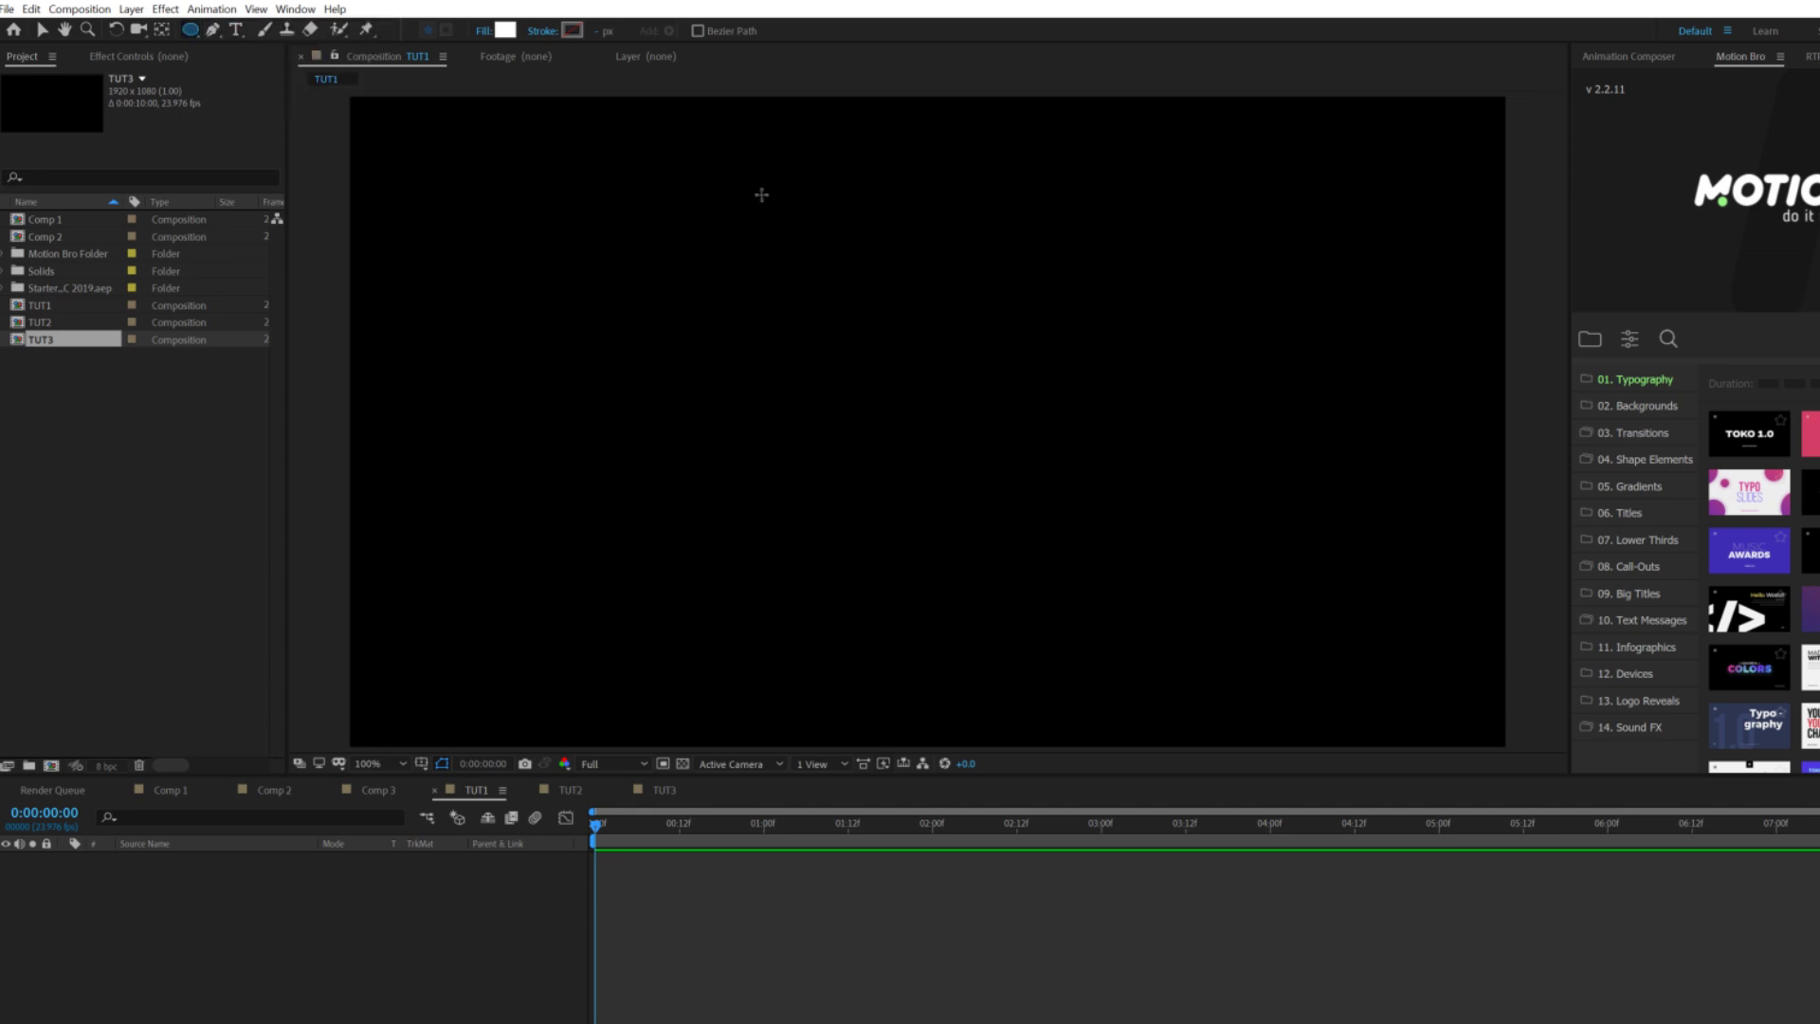
{"action": "left_click", "coordinate": [481, 32]}
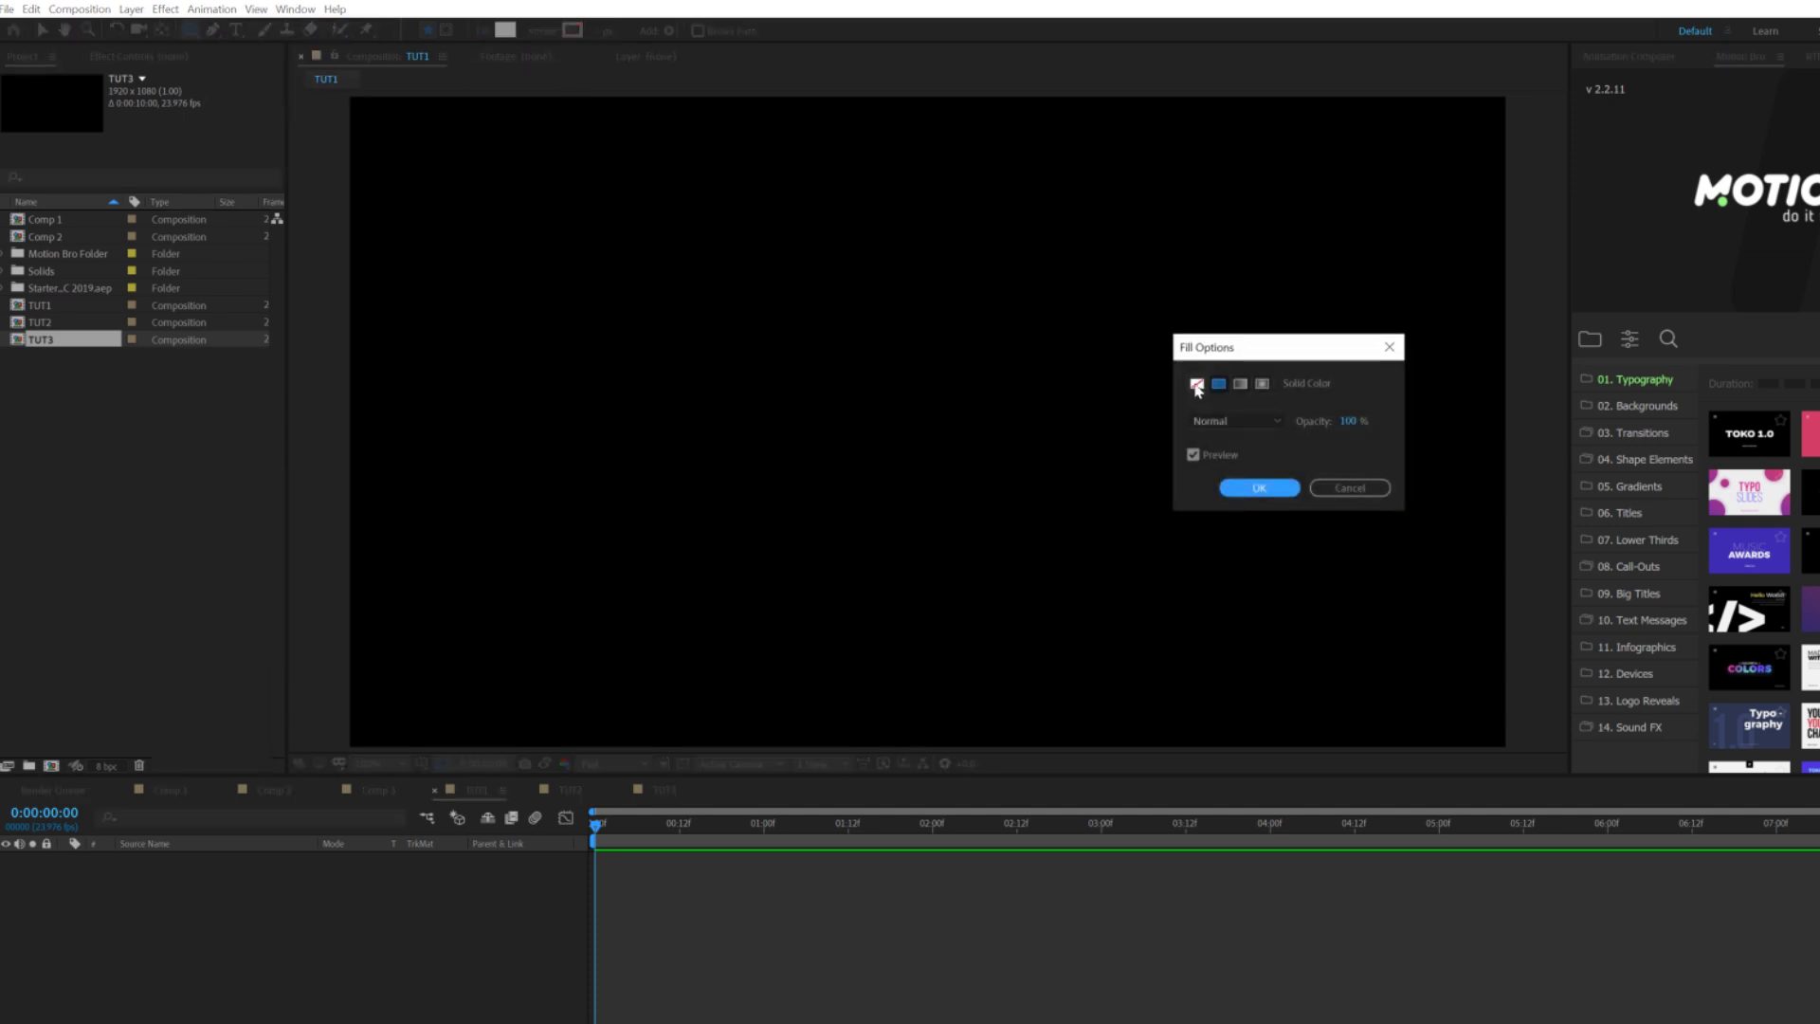
{"action": "left_click", "coordinate": [1198, 383]}
{"action": "left_click", "coordinate": [1265, 492]}
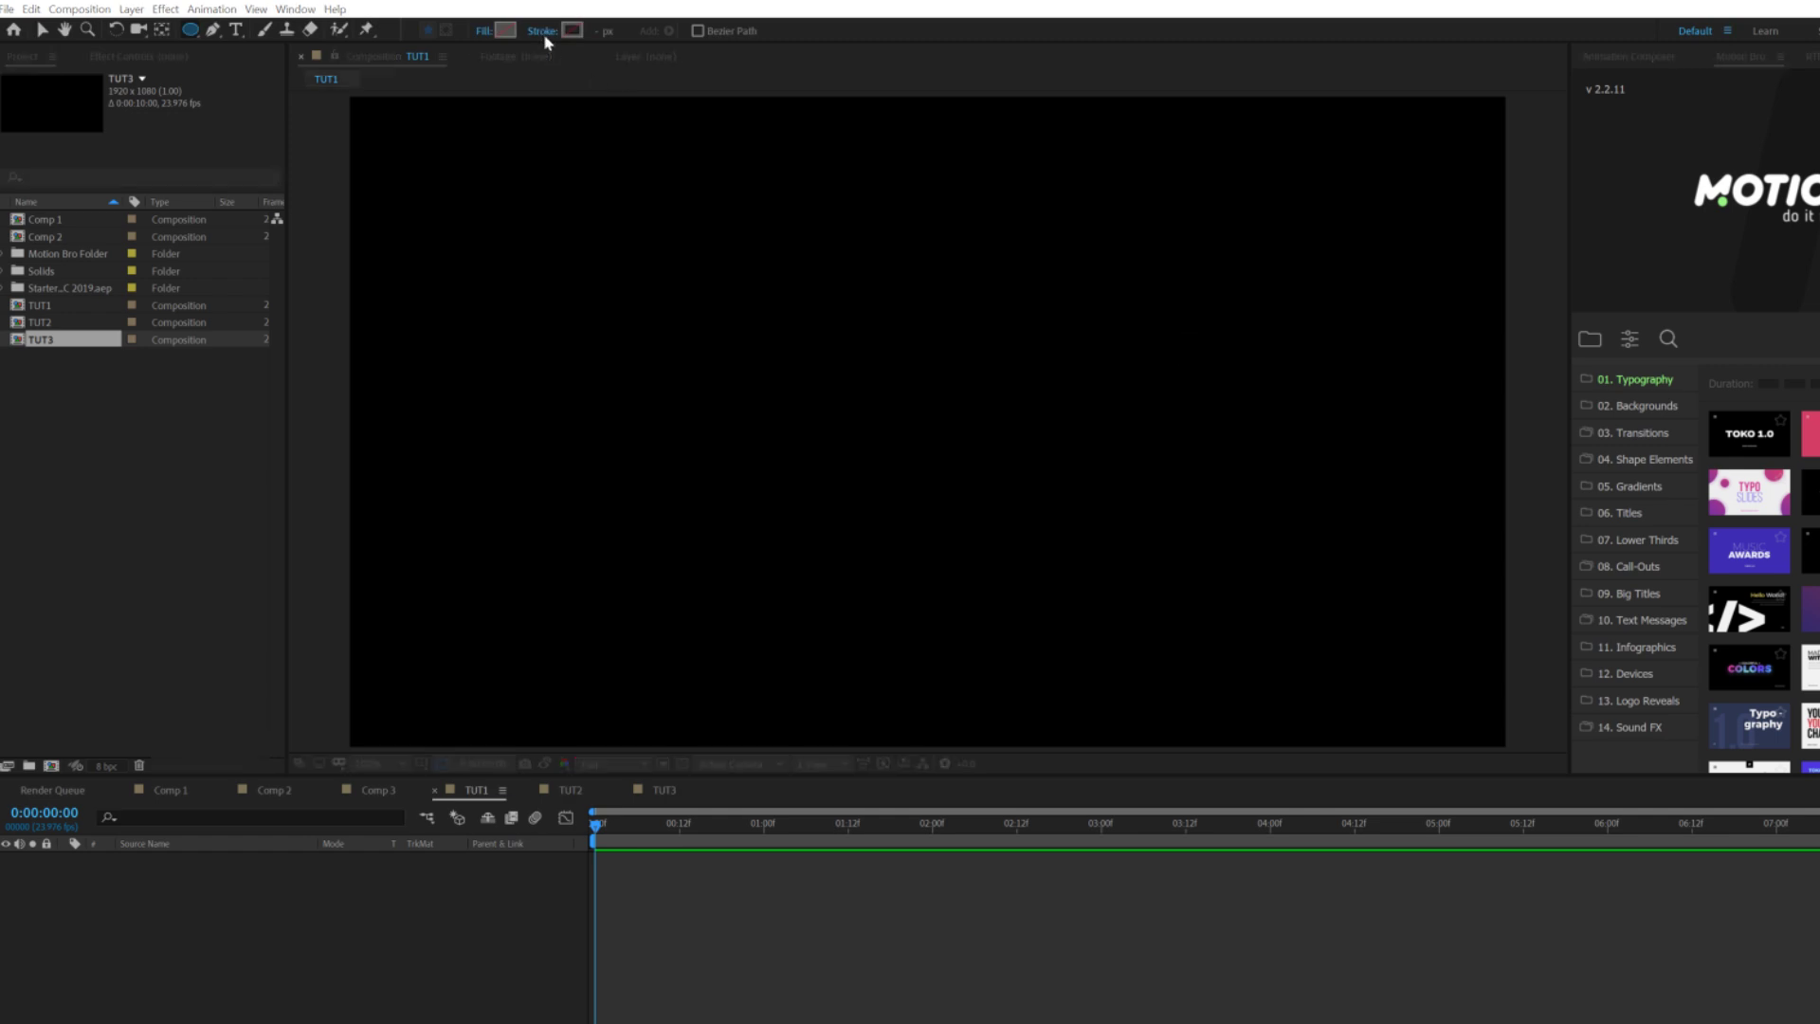
- Give new shapes a solid white stroke and draw a circle in the composition's centre
{"action": "left_click", "coordinate": [541, 32]}
{"action": "left_click", "coordinate": [1218, 383]}
{"action": "left_click", "coordinate": [1257, 487]}
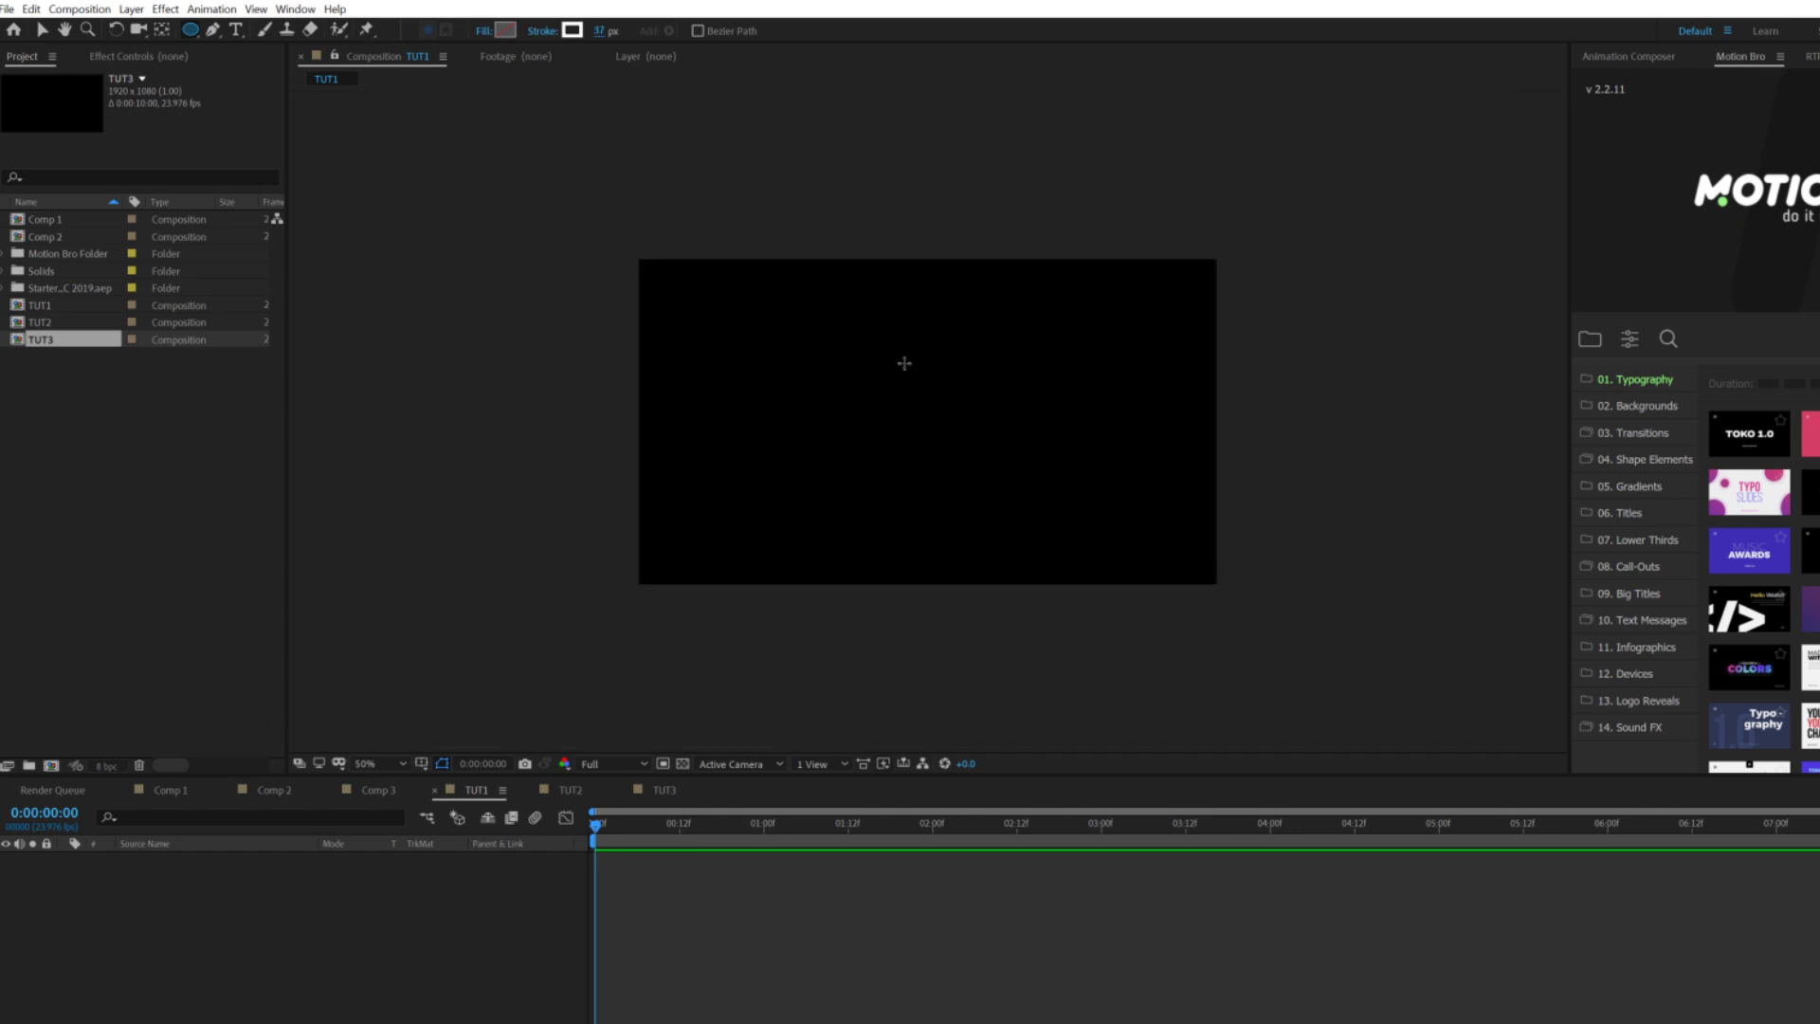
{"action": "left_click_drag", "start_coordinate": [902, 362], "coordinate": [1004, 463]}
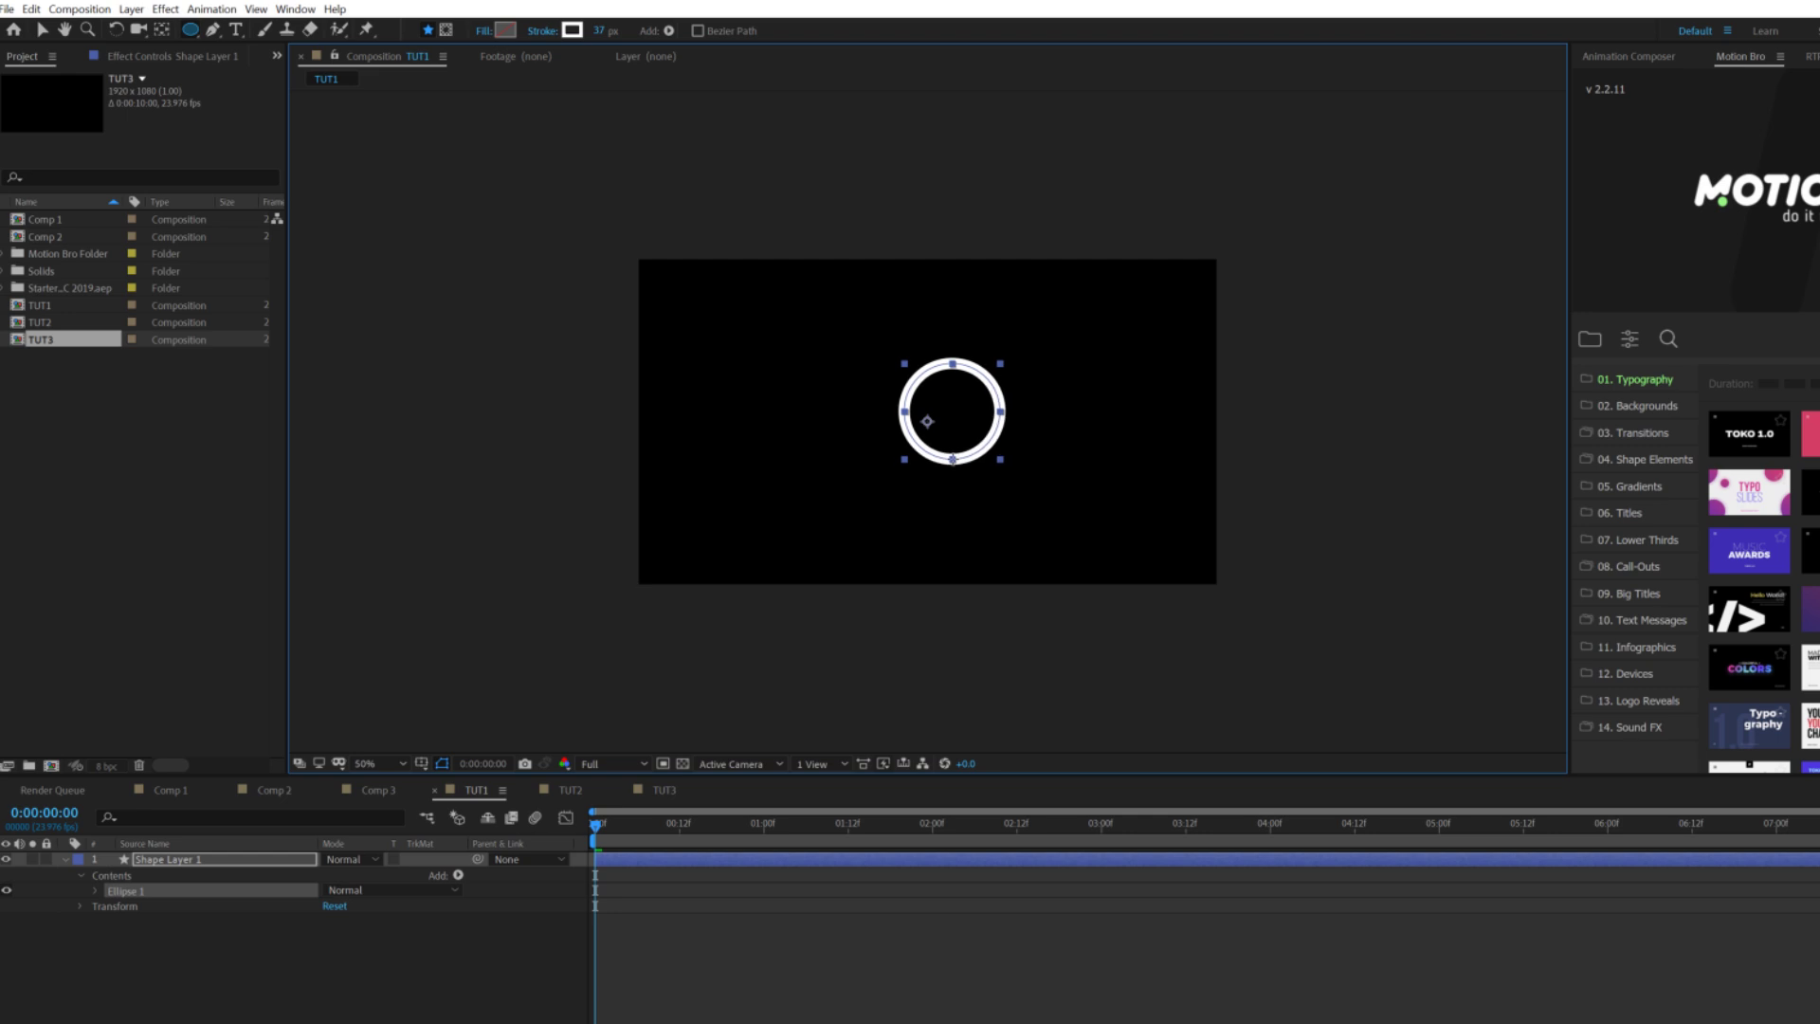
- Centre Shape Layer 1's anchor point and align the circle to the composition's horizontal and vertical centre
{"action": "key", "text": "slash"}
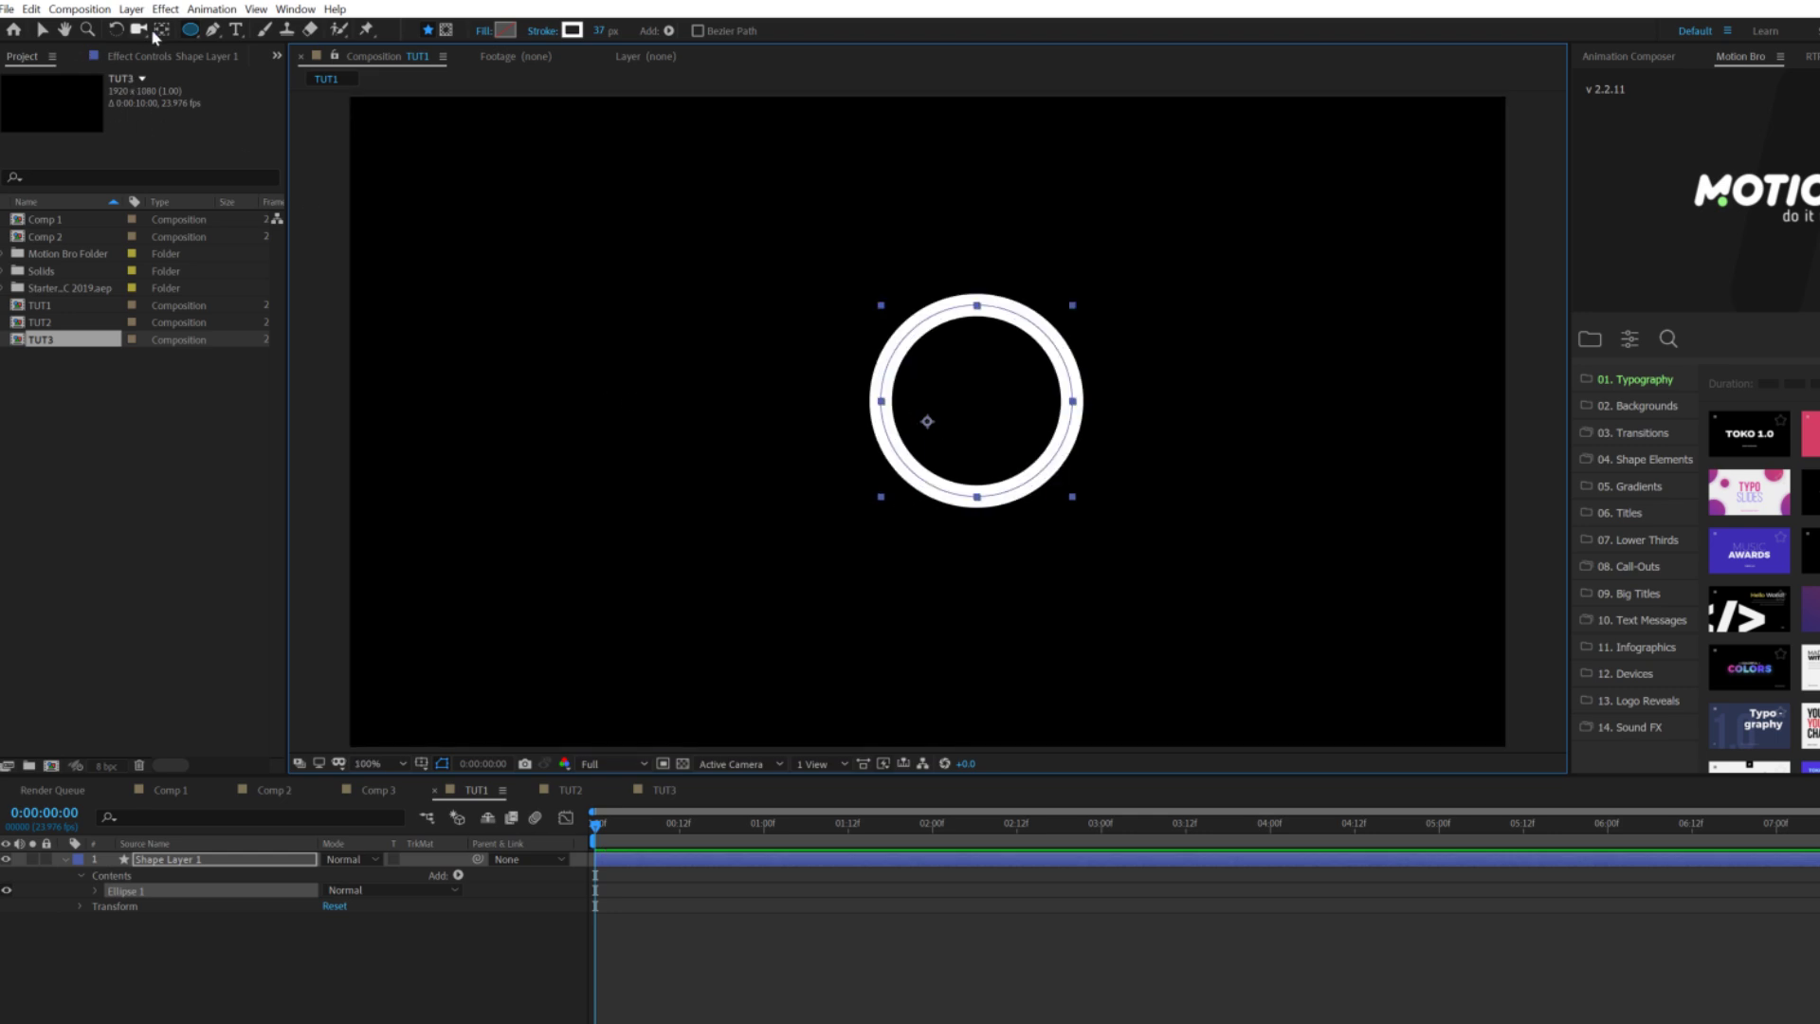
{"action": "left_click", "coordinate": [162, 29]}
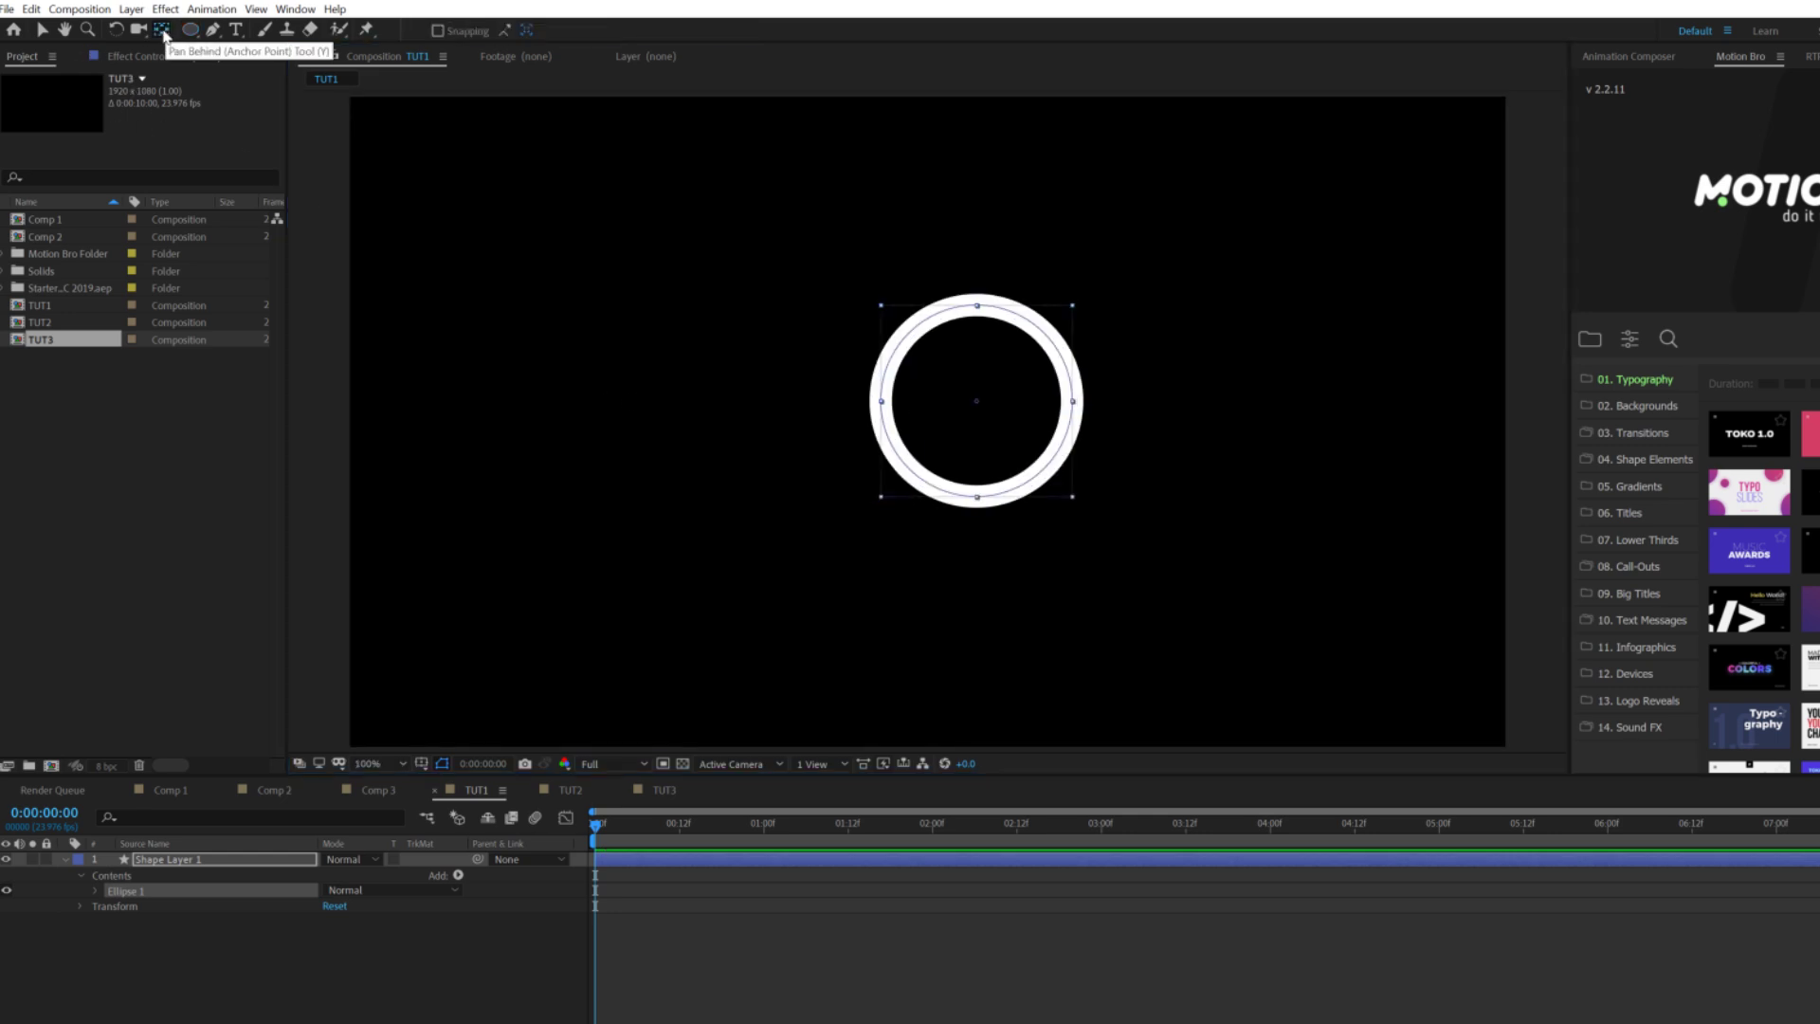
{"action": "left_click", "coordinate": [152, 858]}
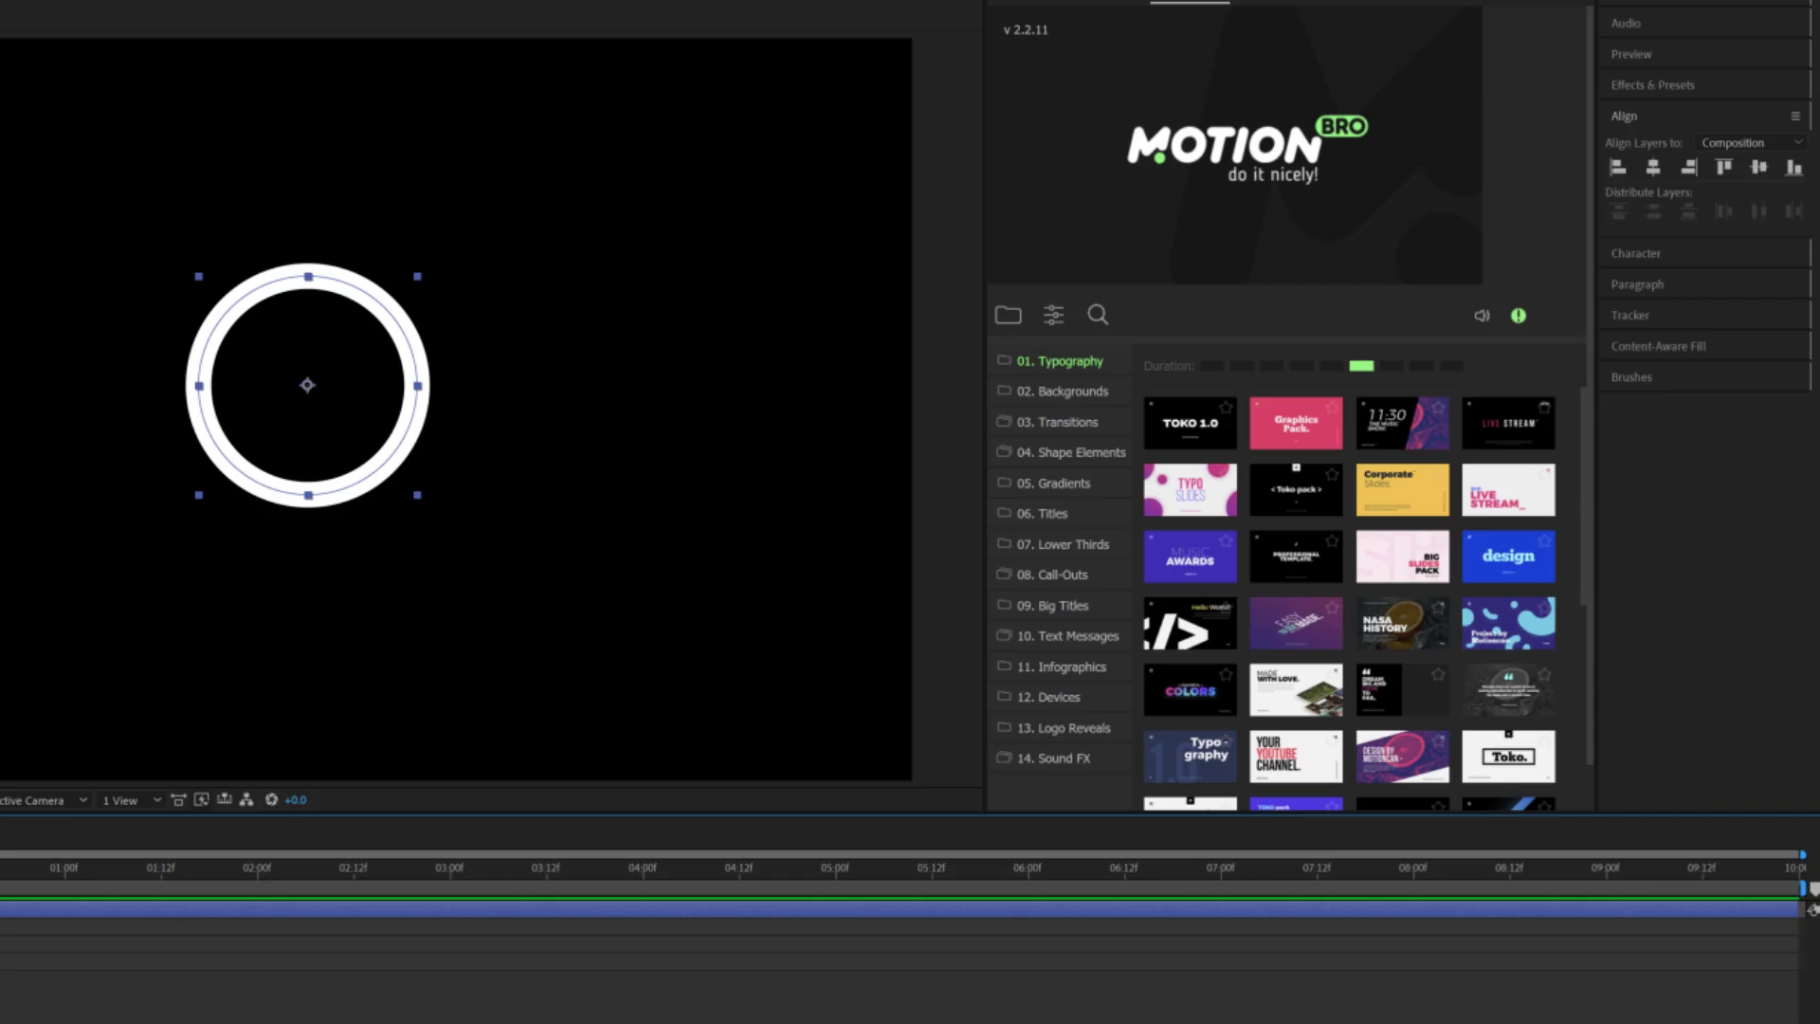
{"action": "left_click", "coordinate": [1751, 168]}
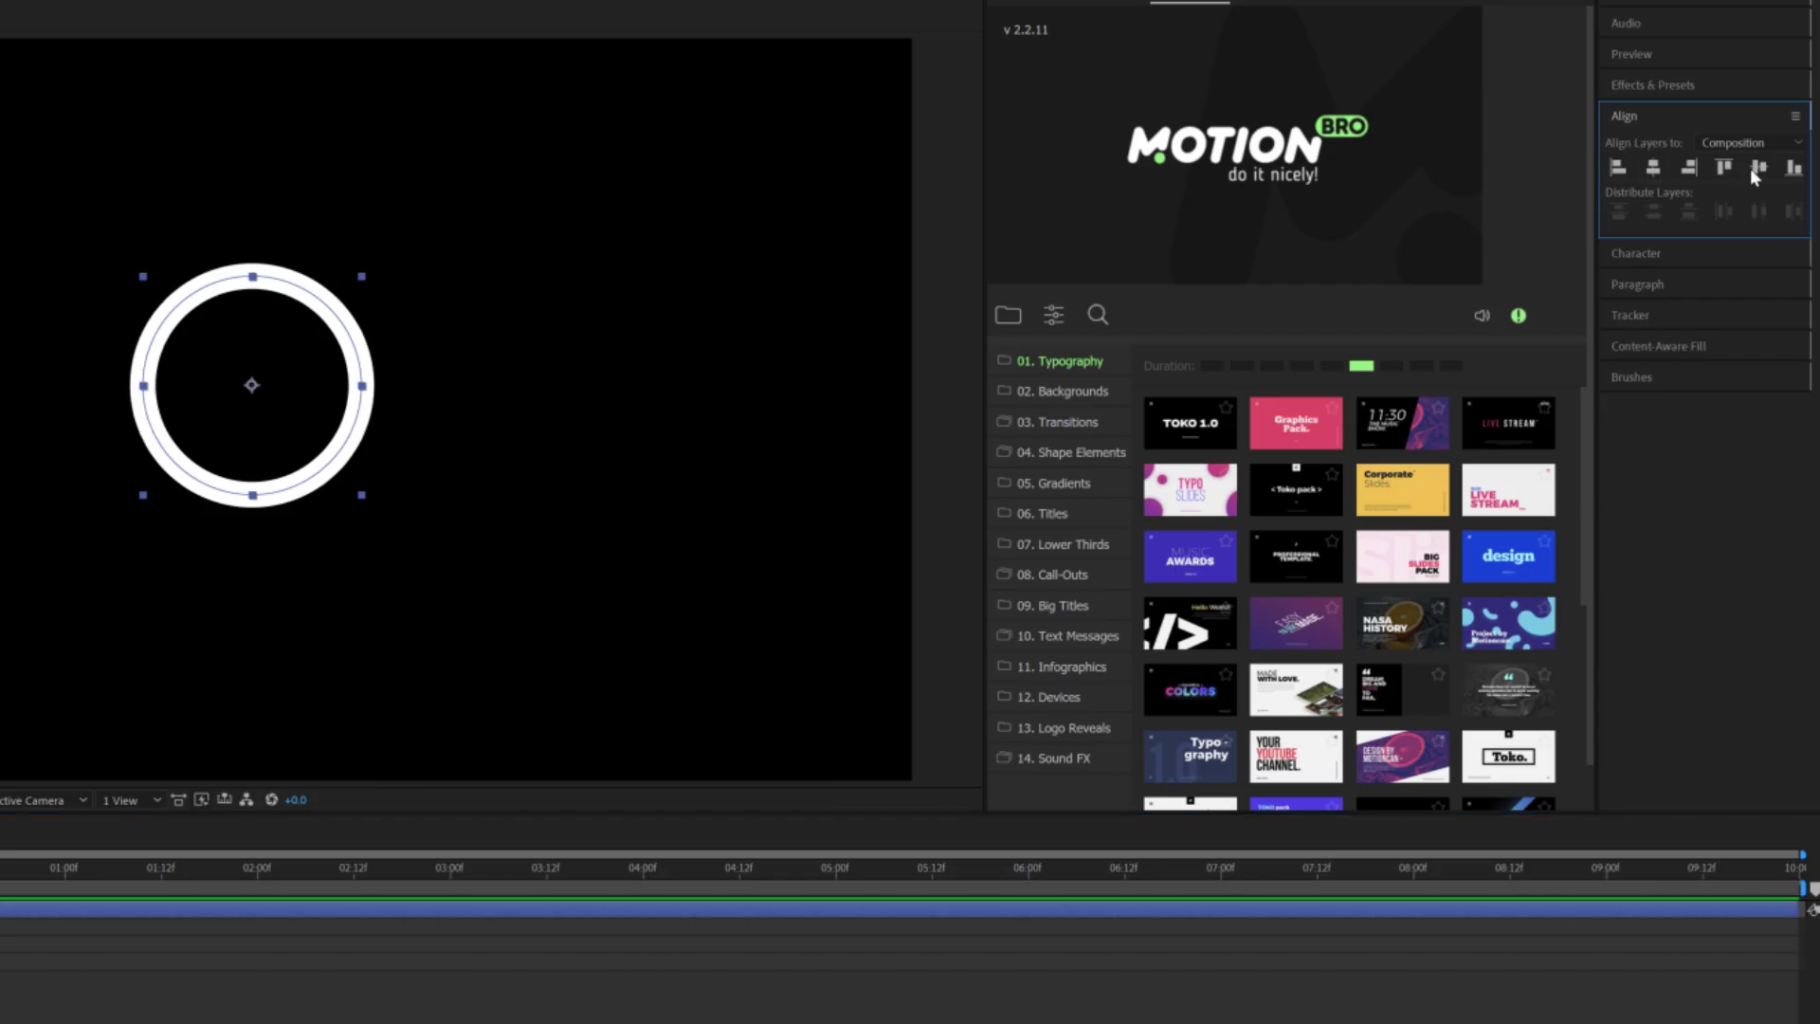
{"action": "left_click", "coordinate": [1759, 168]}
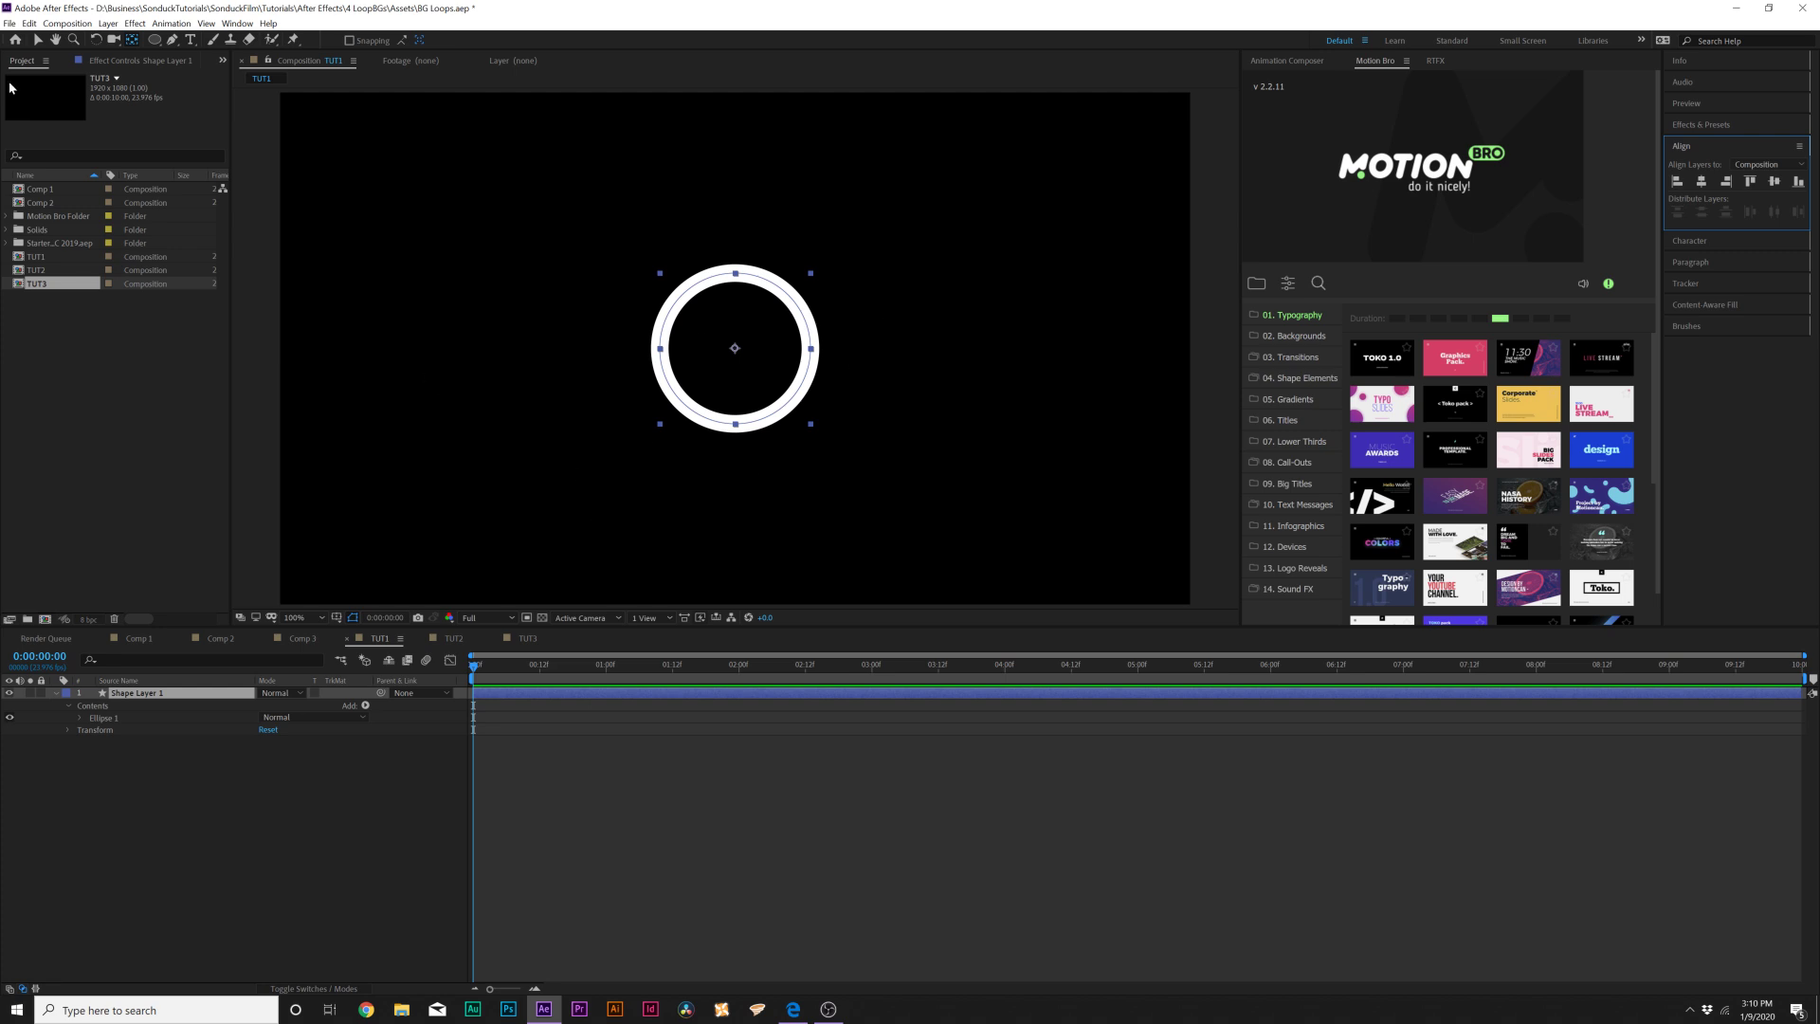
{"action": "left_click", "coordinate": [37, 41]}
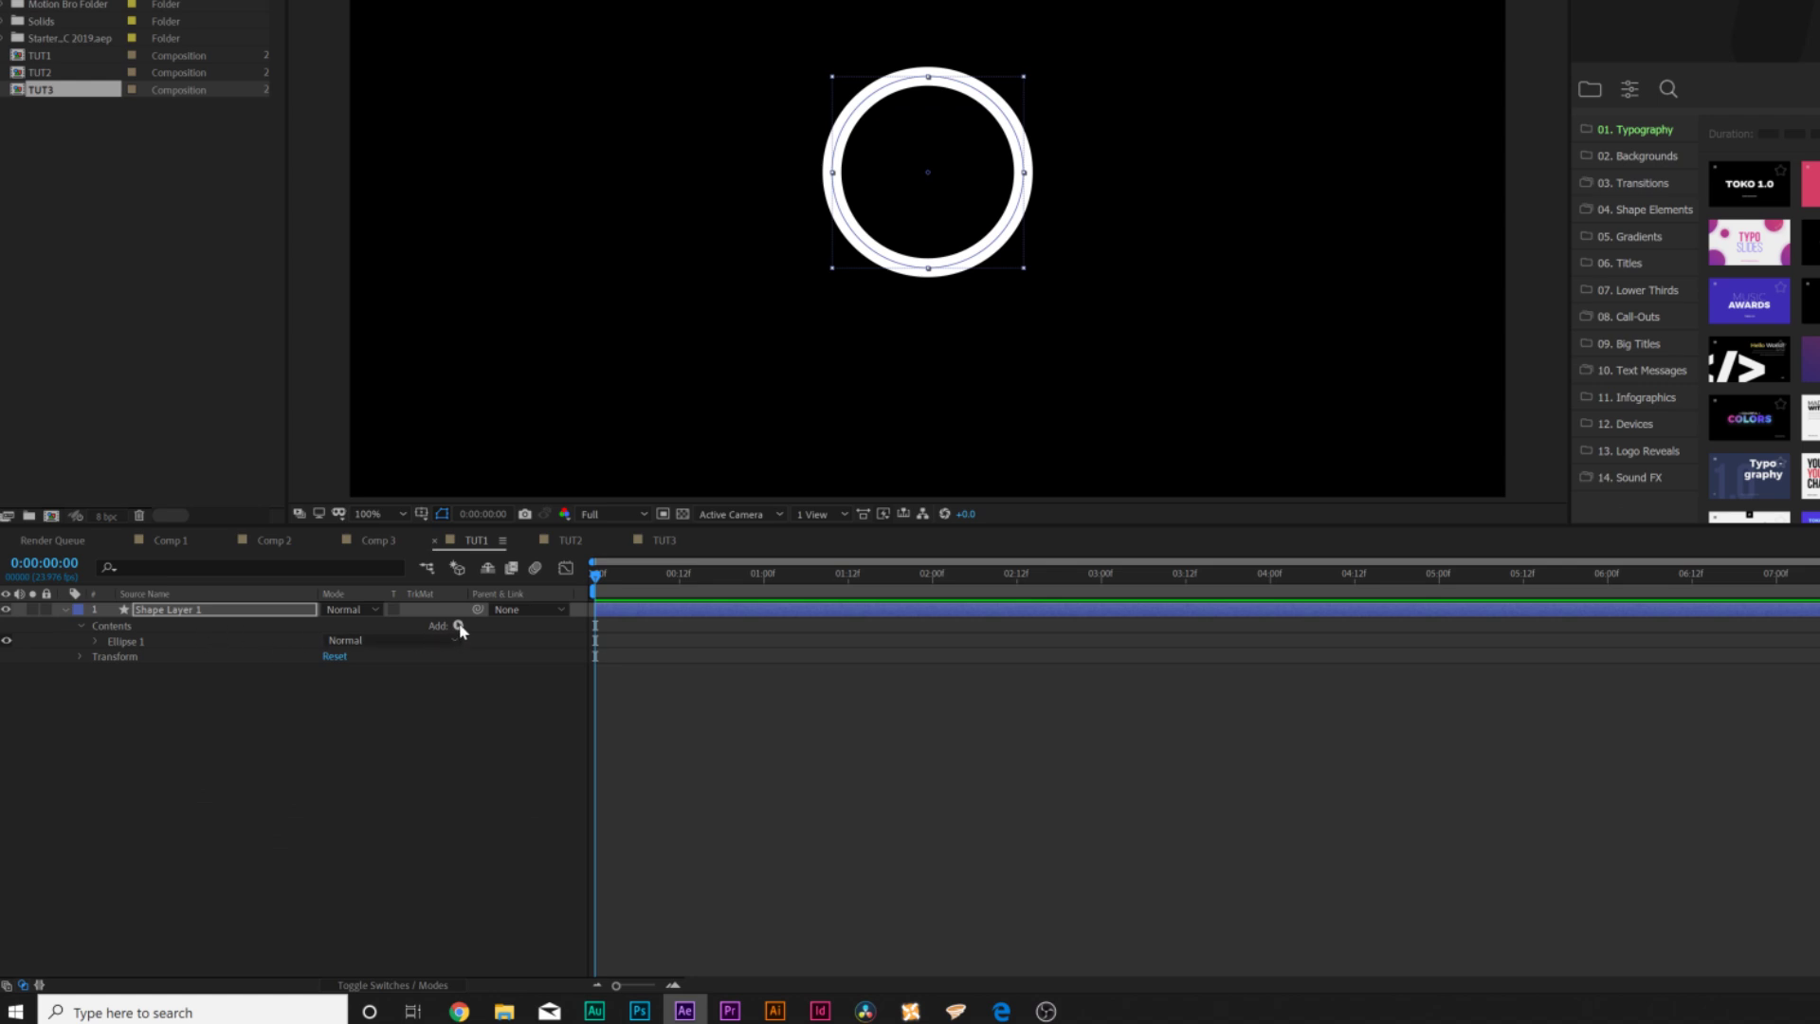
{"action": "left_click", "coordinate": [459, 628]}
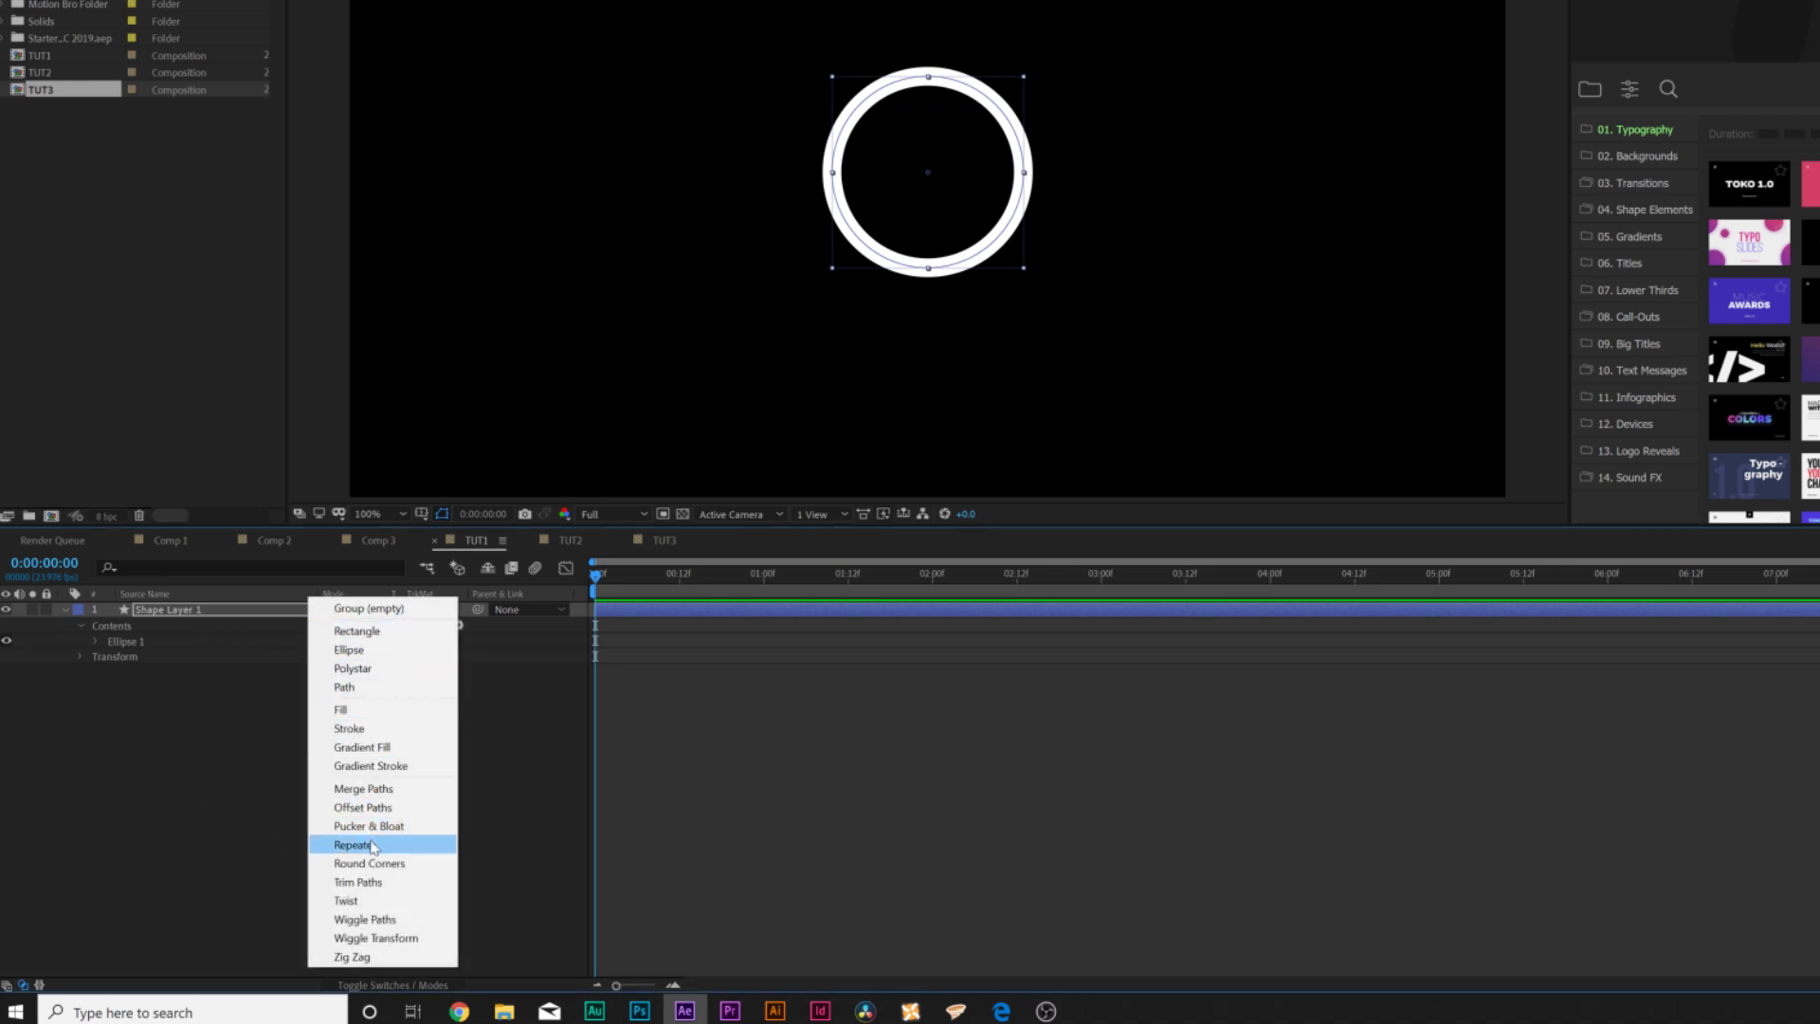
- Add a Repeater to the circle and set its transform position to 0,0
{"action": "left_click", "coordinate": [373, 845]}
{"action": "left_click", "coordinate": [112, 702]}
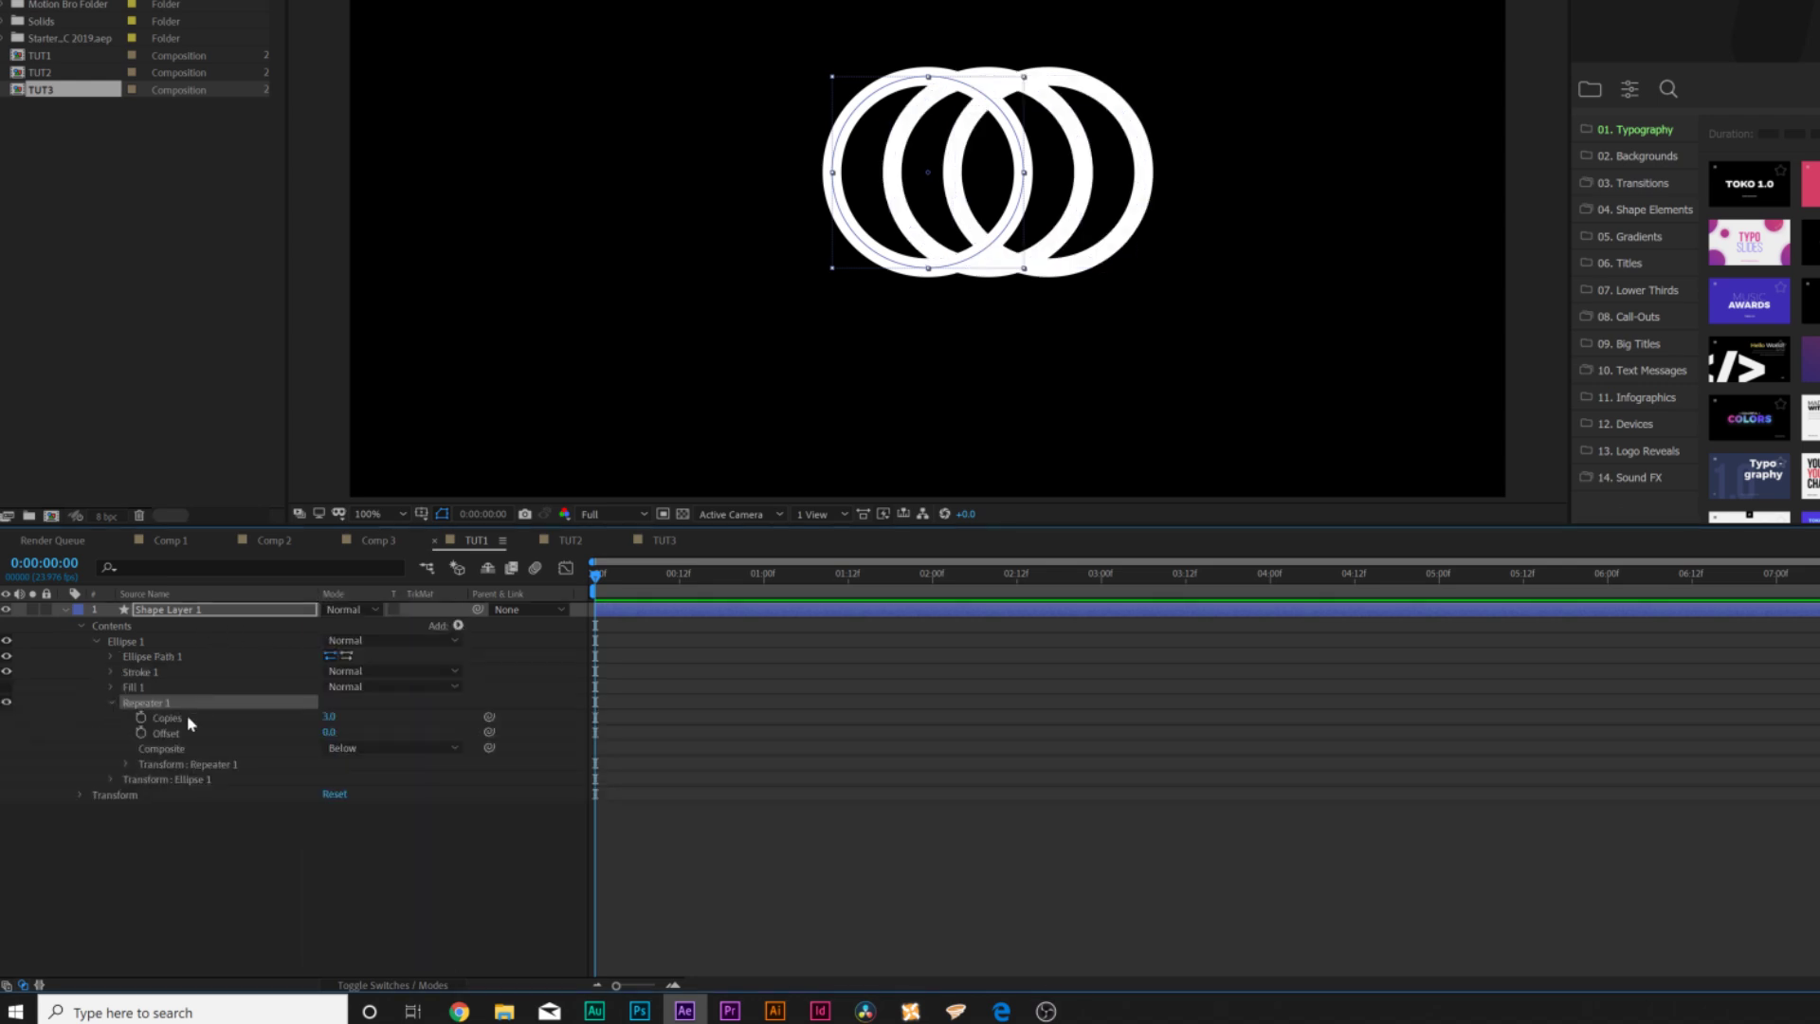
{"action": "left_click", "coordinate": [125, 763]}
{"action": "left_click", "coordinate": [329, 793]}
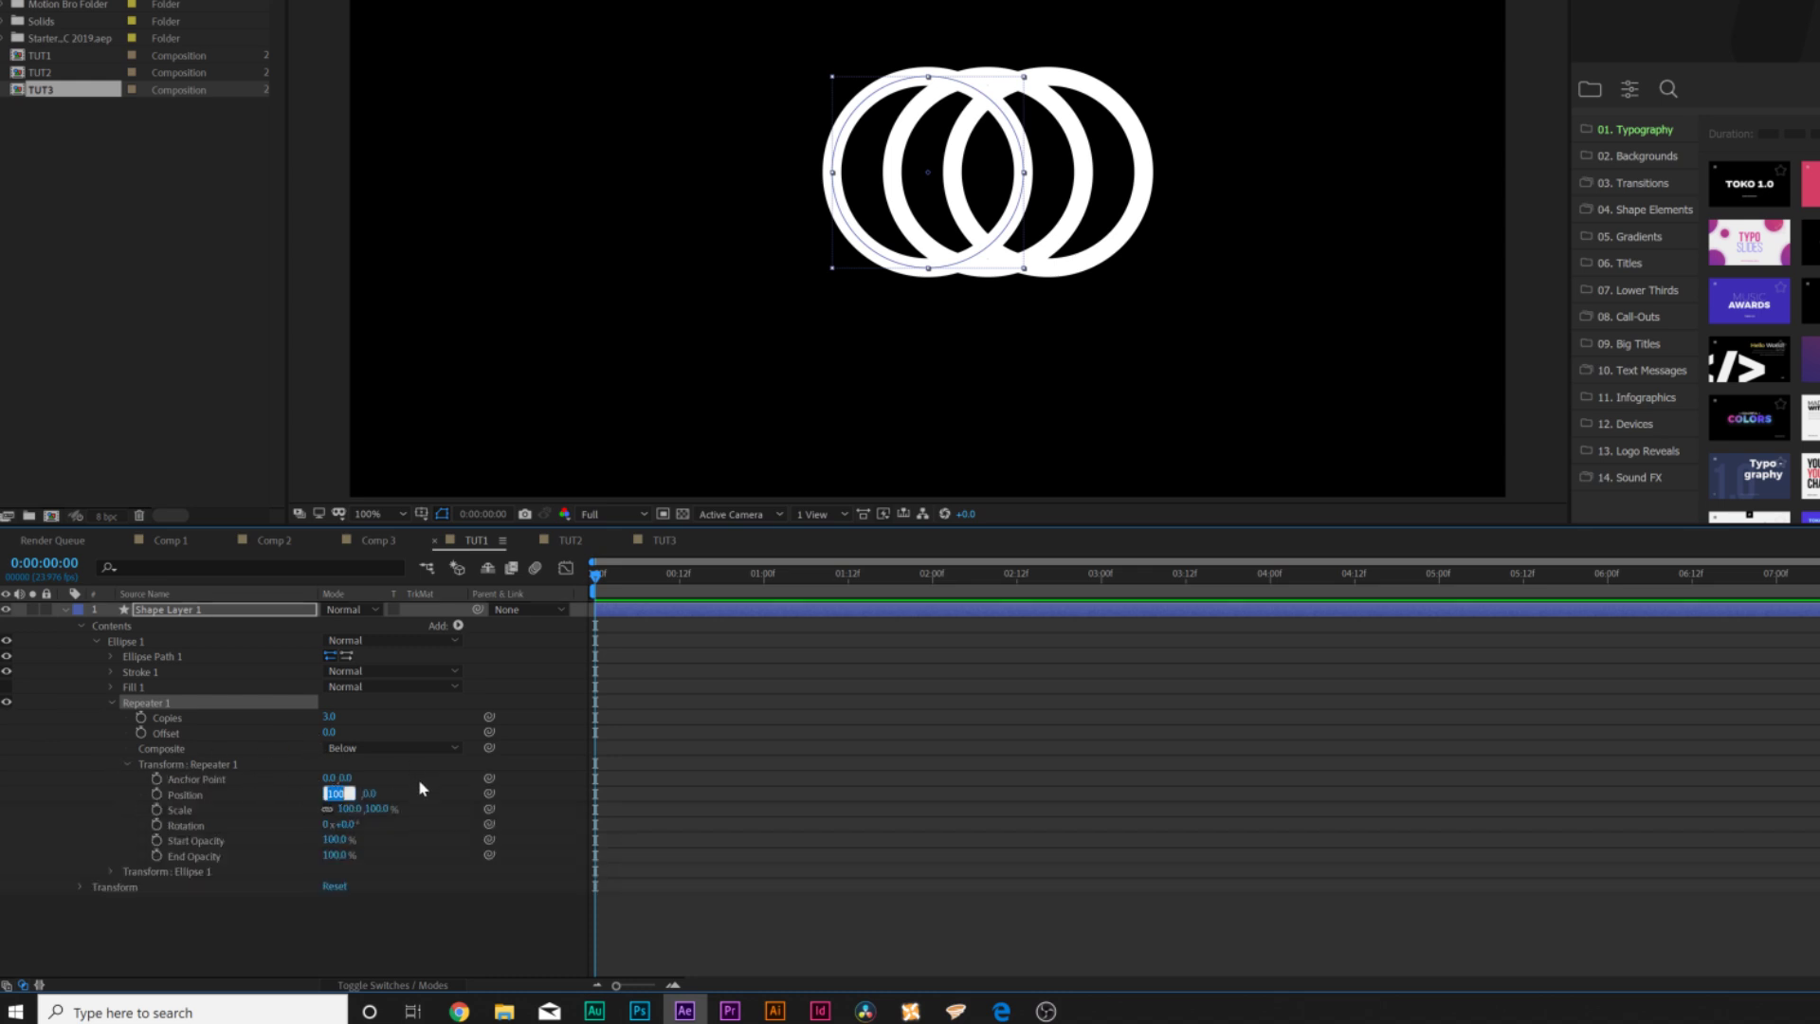
{"action": "type", "text": "0"}
{"action": "left_click", "coordinate": [425, 790]}
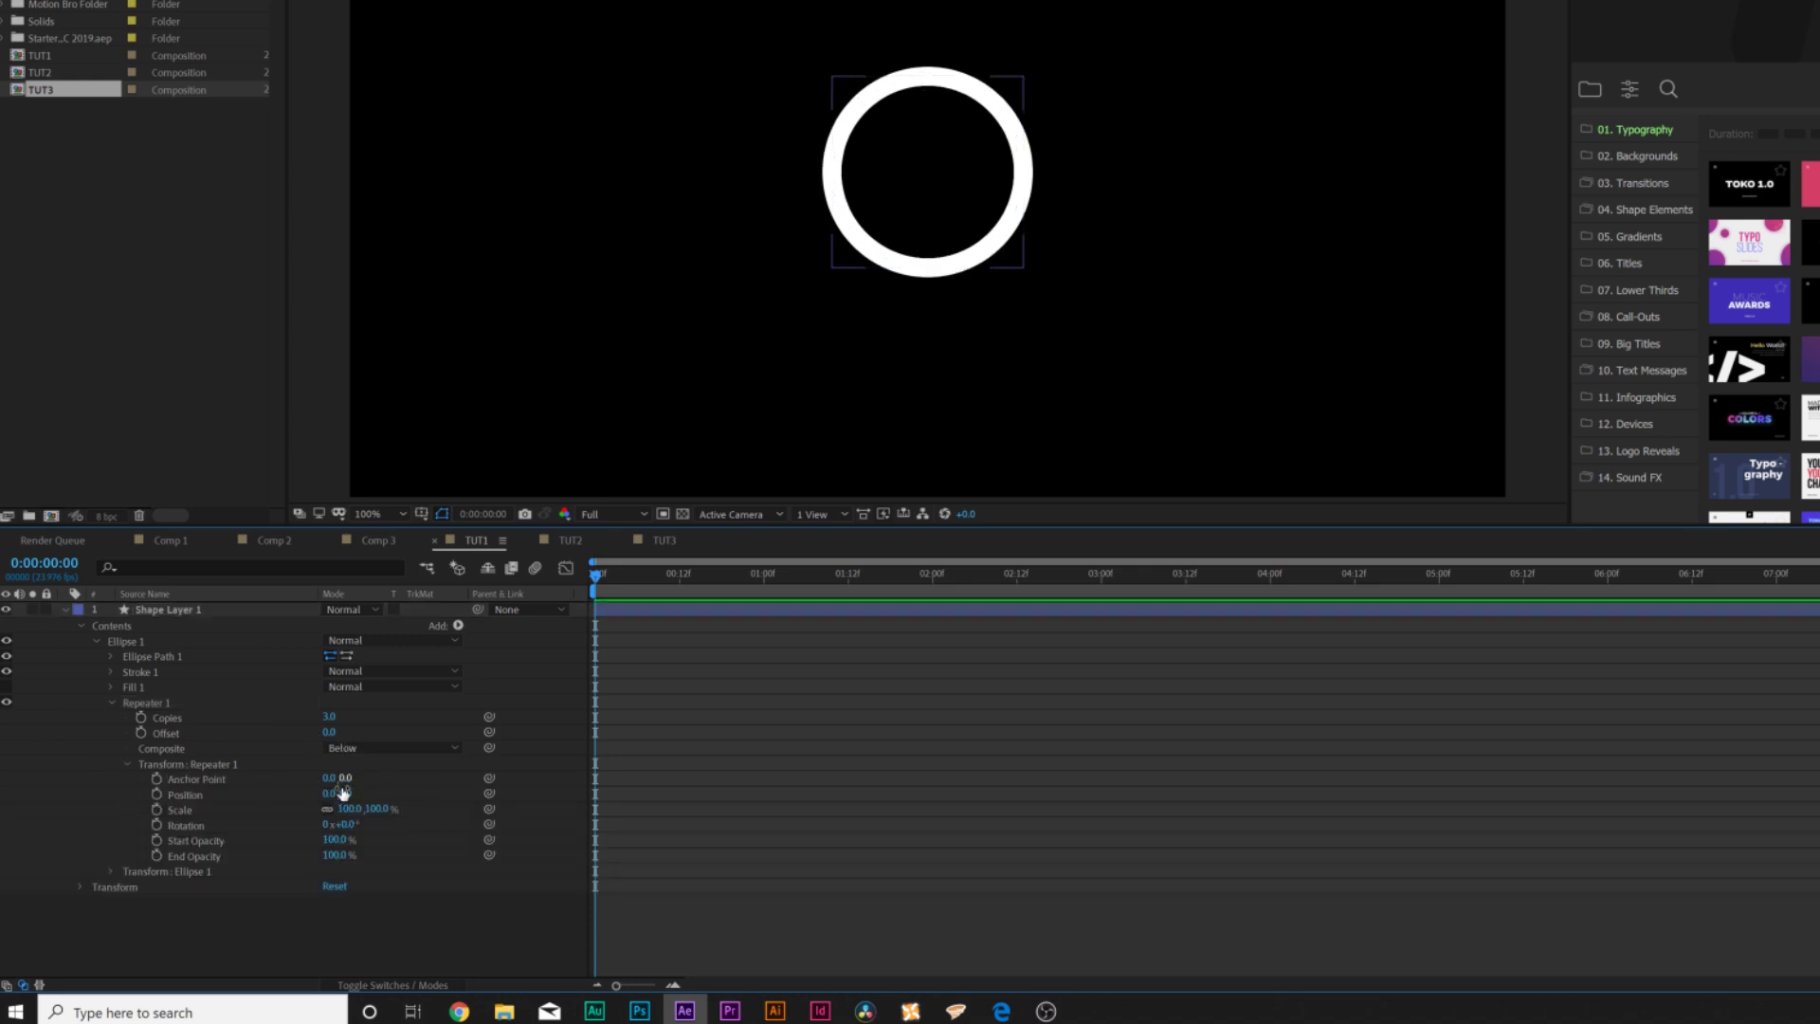
- Set the Repeater scale to 53% and raise the copies to 116
{"action": "left_click_drag", "start_coordinate": [347, 808], "coordinate": [302, 809]}
{"action": "key", "text": "period"}
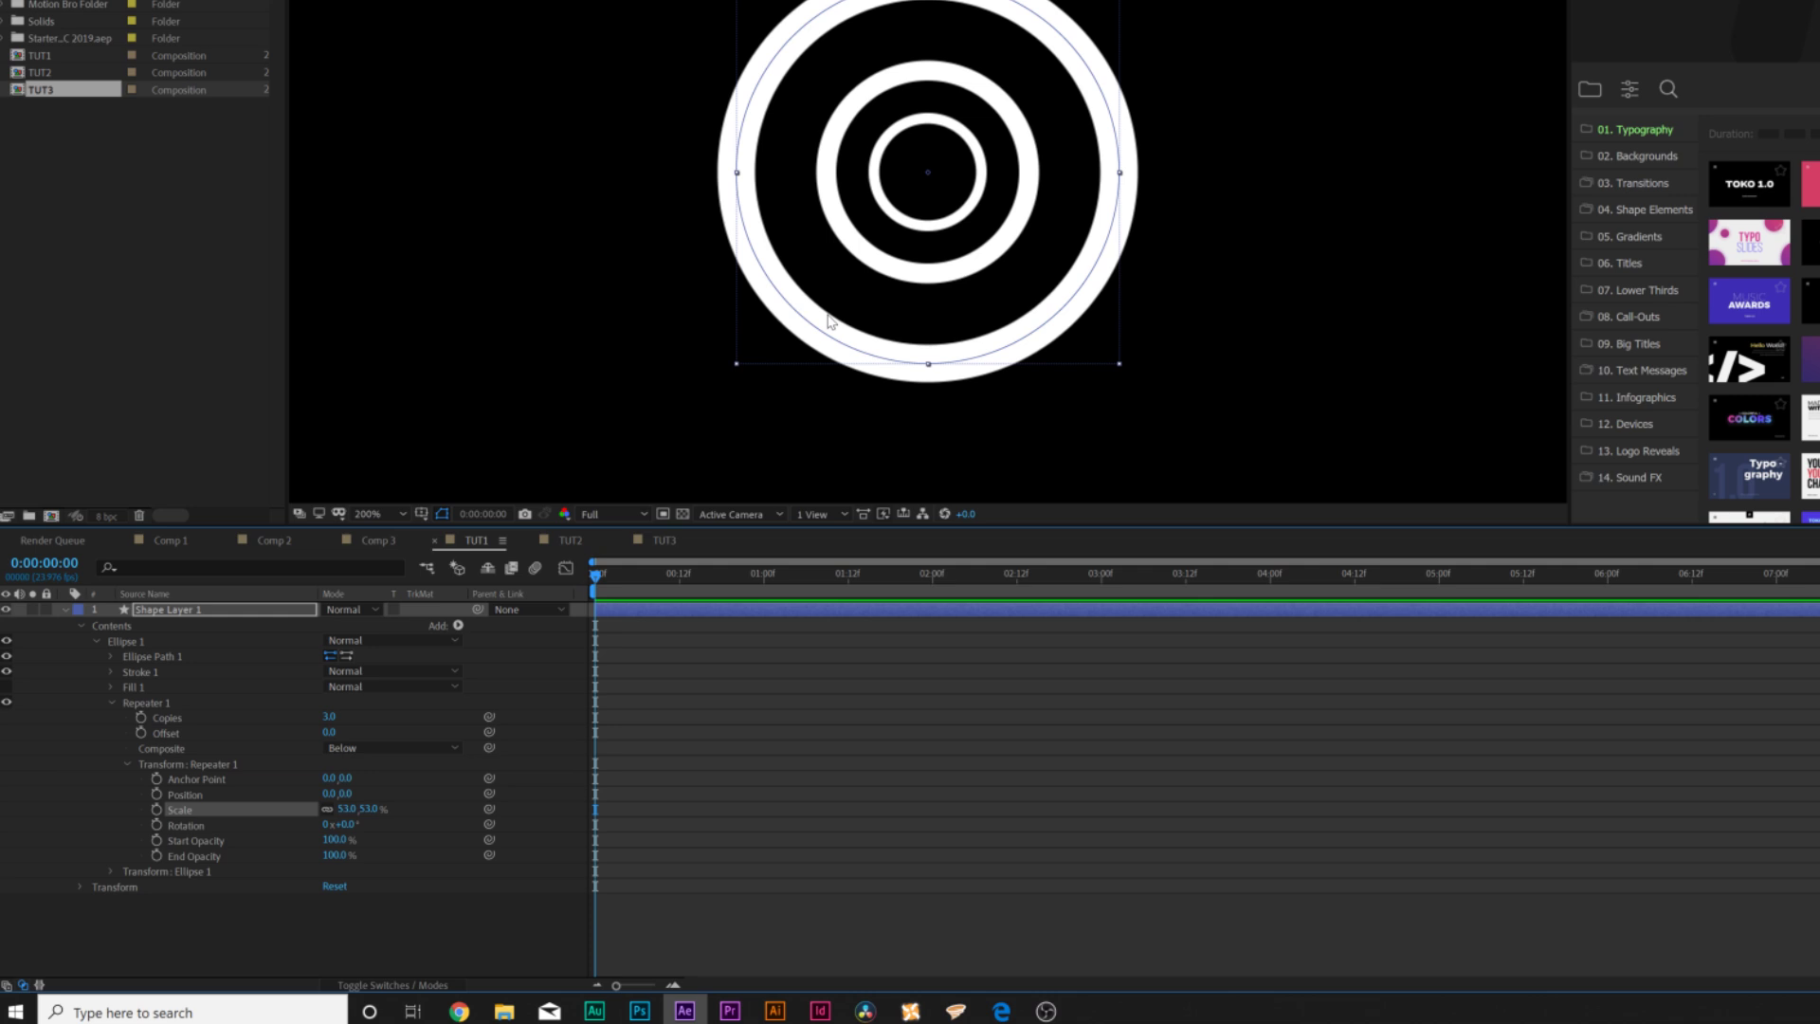
{"action": "left_click_drag", "start_coordinate": [326, 717], "coordinate": [425, 724]}
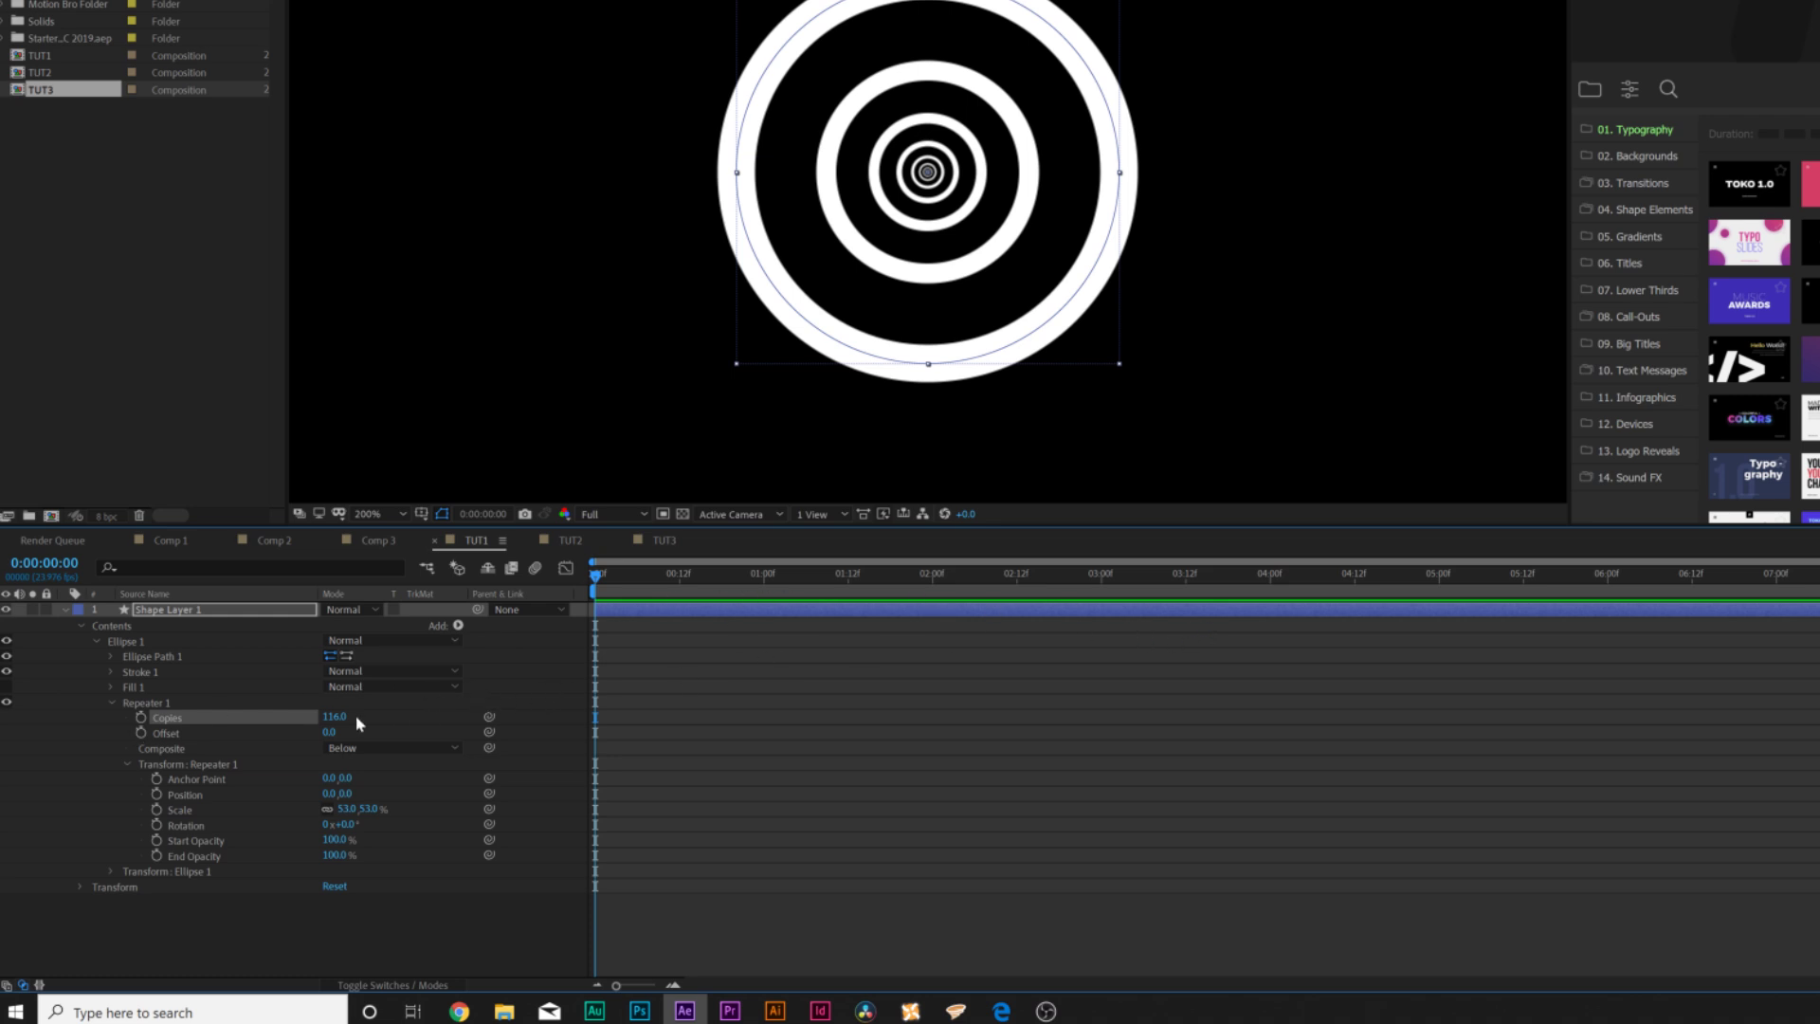
- Set ring scale to 63% and keyframe the Repeater Offset at 0:00 and 5 seconds
{"action": "scroll", "coordinate": [483, 473], "scroll_direction": "down", "scroll_amount": 2}
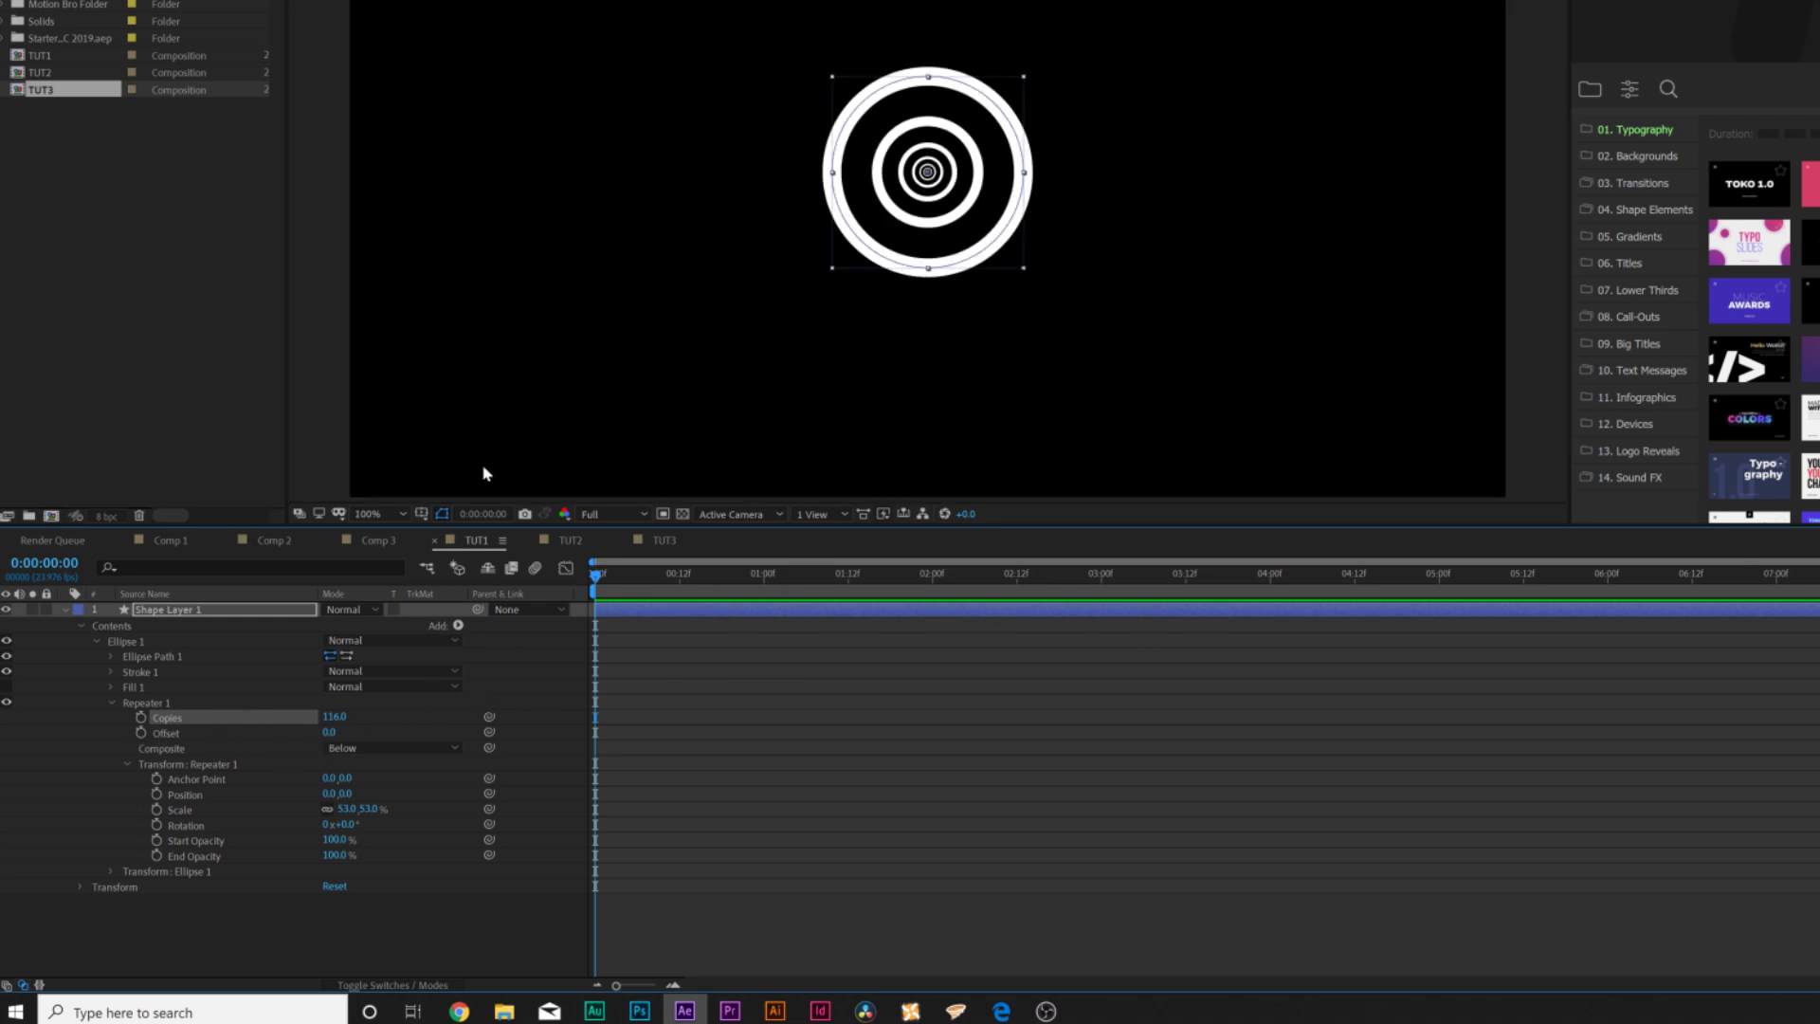
{"action": "left_click_drag", "start_coordinate": [329, 732], "coordinate": [326, 731]}
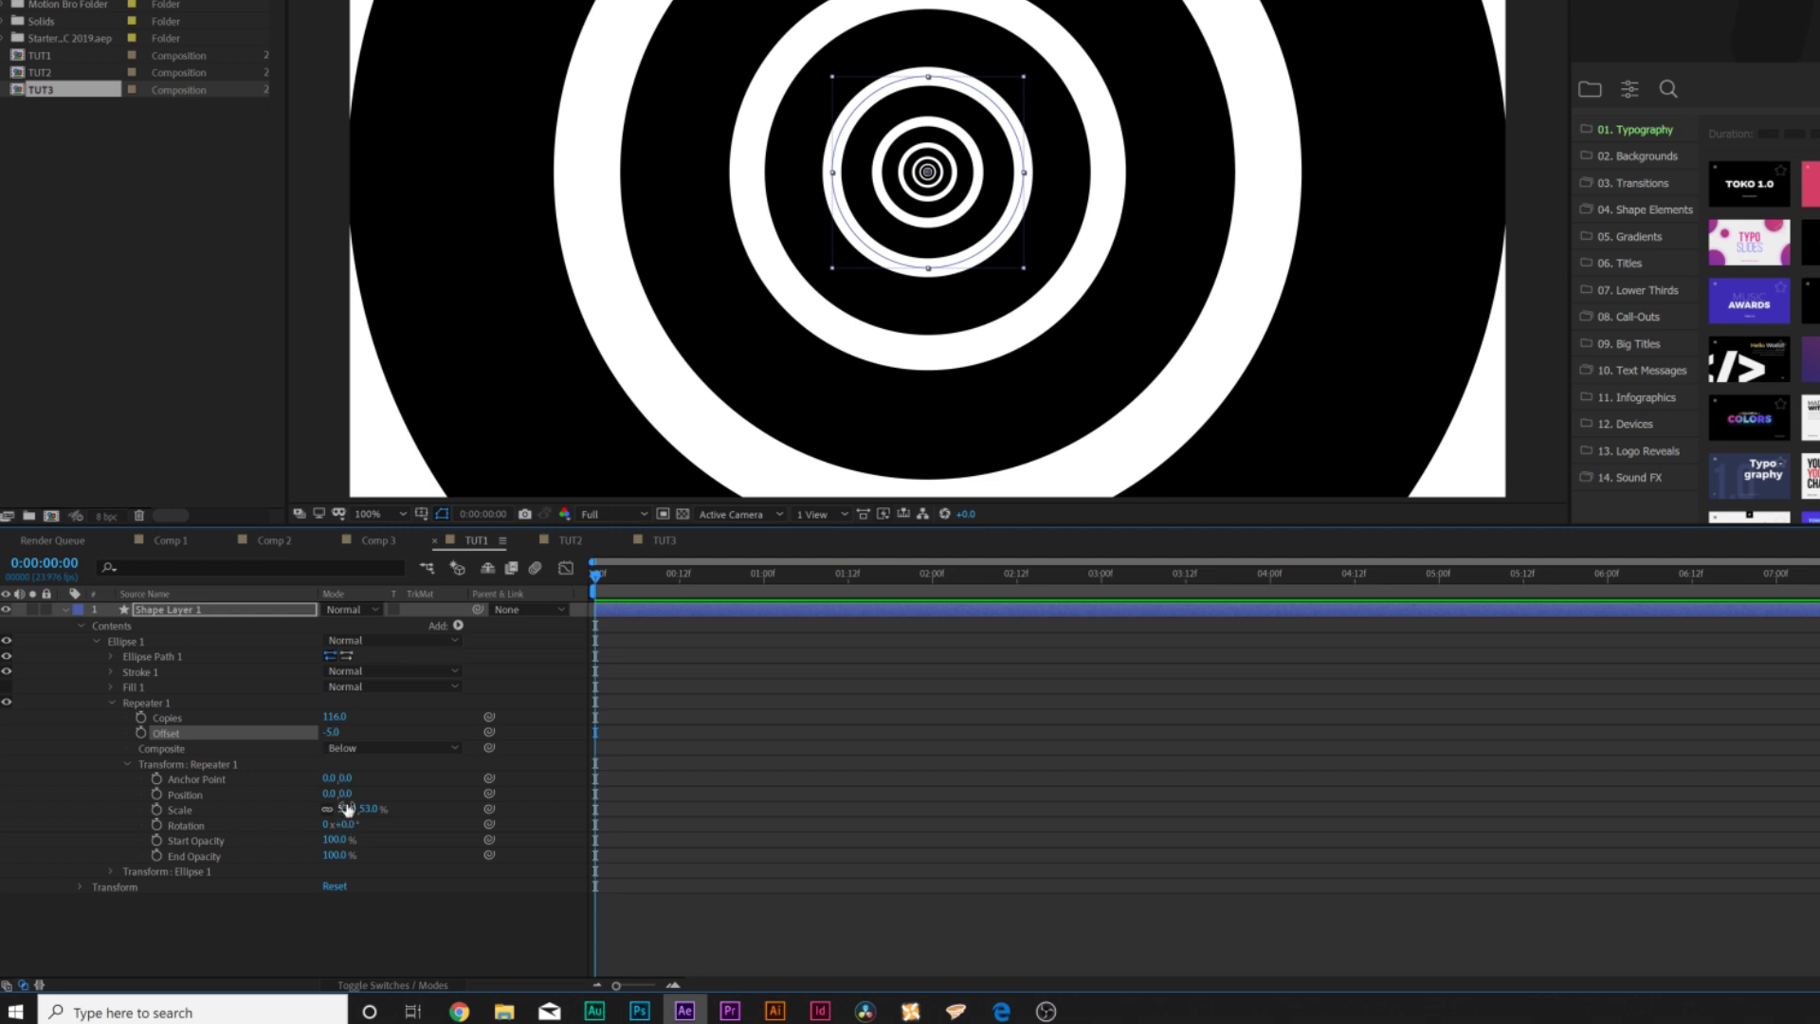
{"action": "left_click_drag", "start_coordinate": [337, 810], "coordinate": [347, 807]}
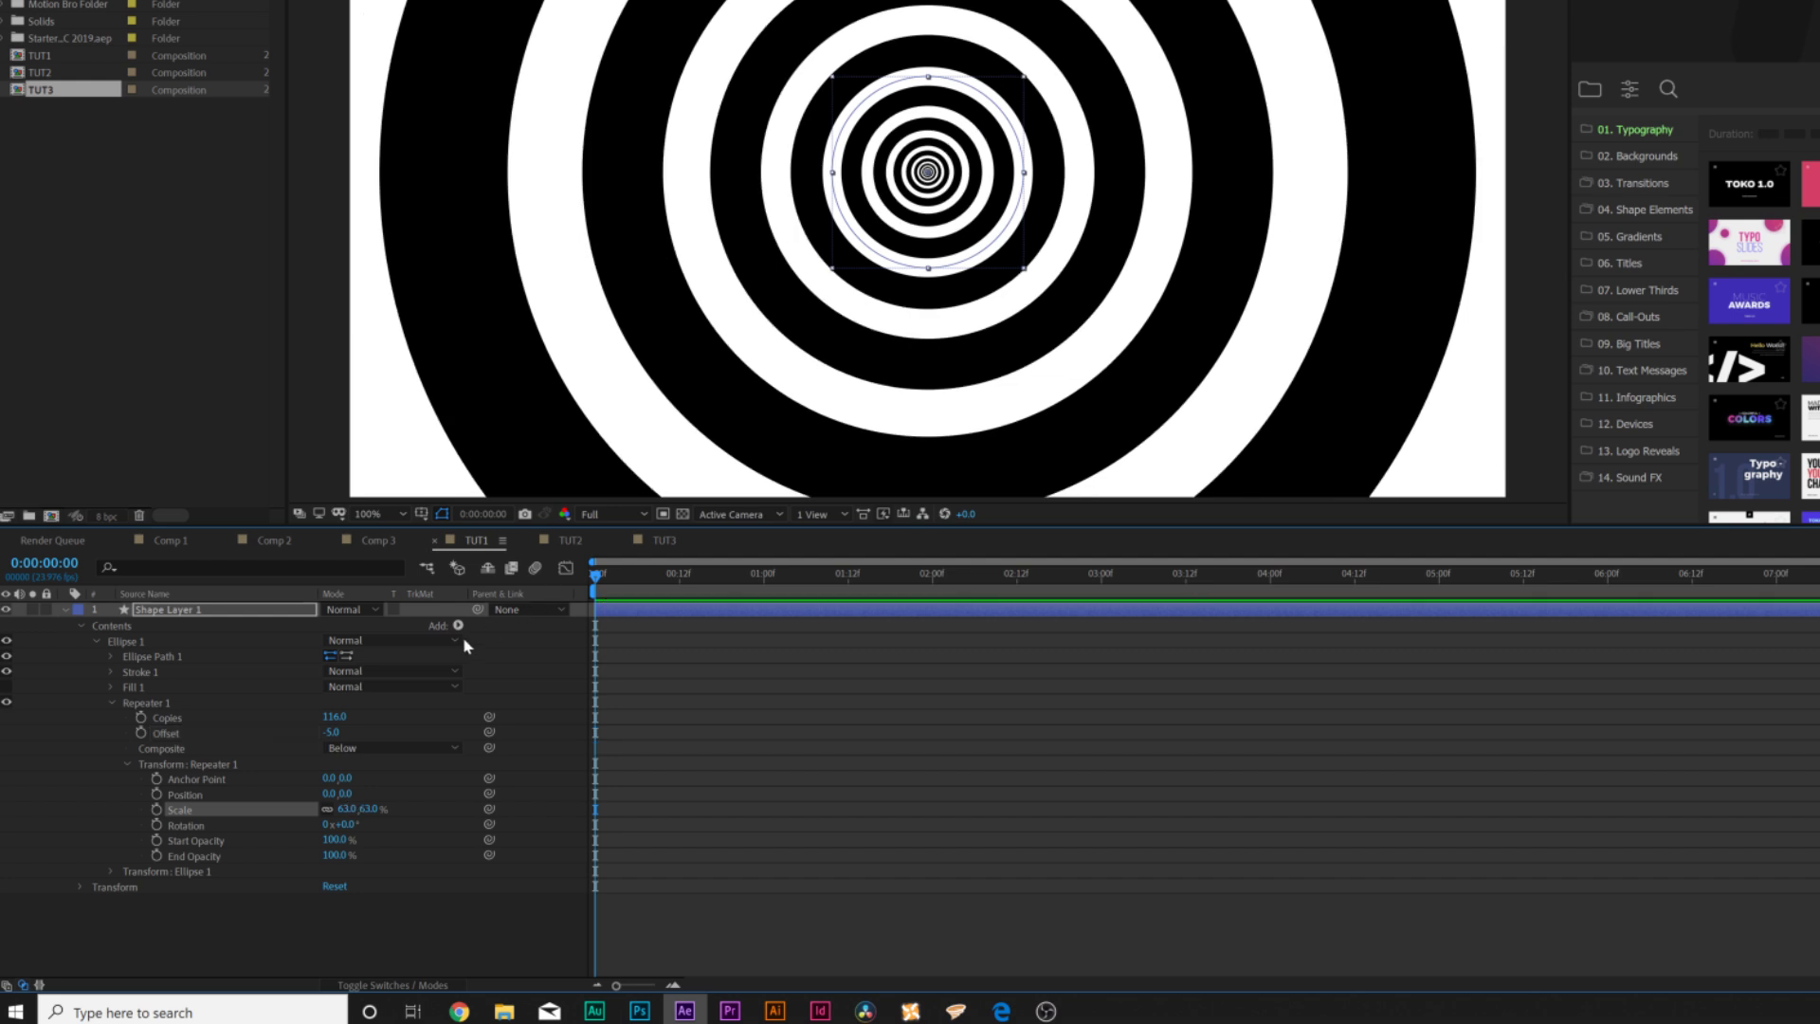
{"action": "left_click", "coordinate": [141, 732]}
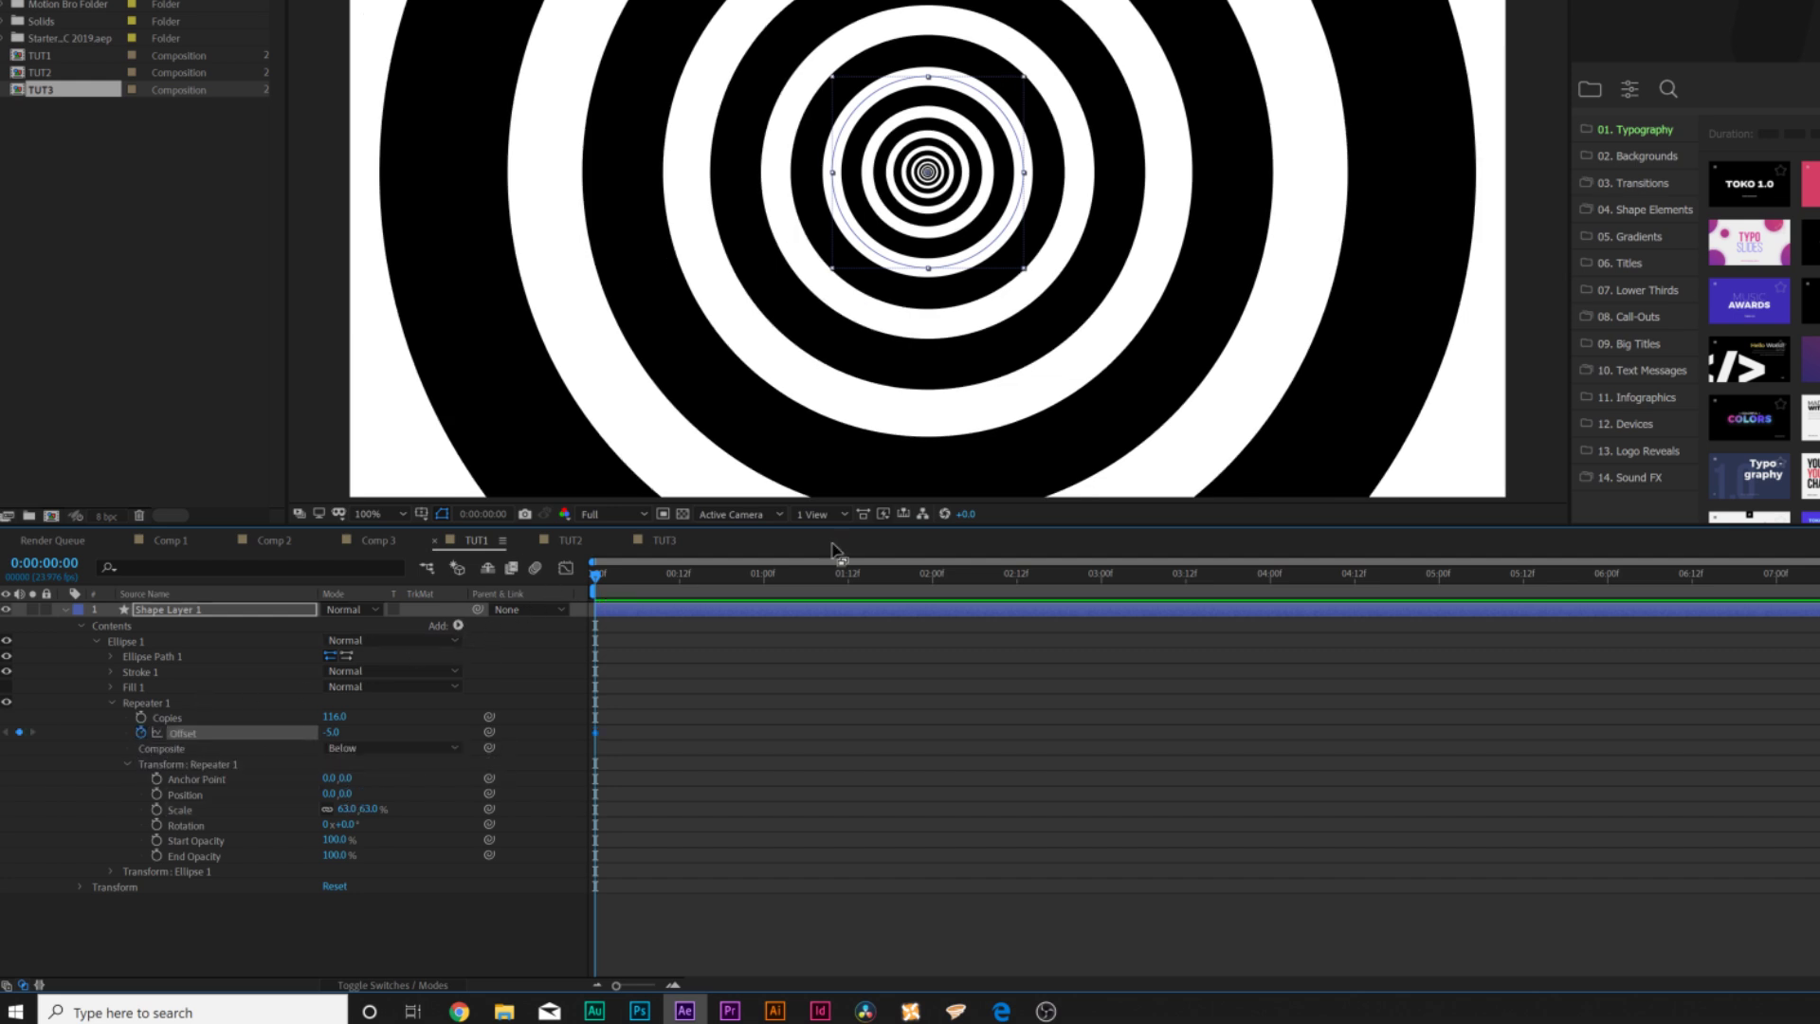
{"action": "left_click_drag", "start_coordinate": [1050, 575], "coordinate": [1438, 603]}
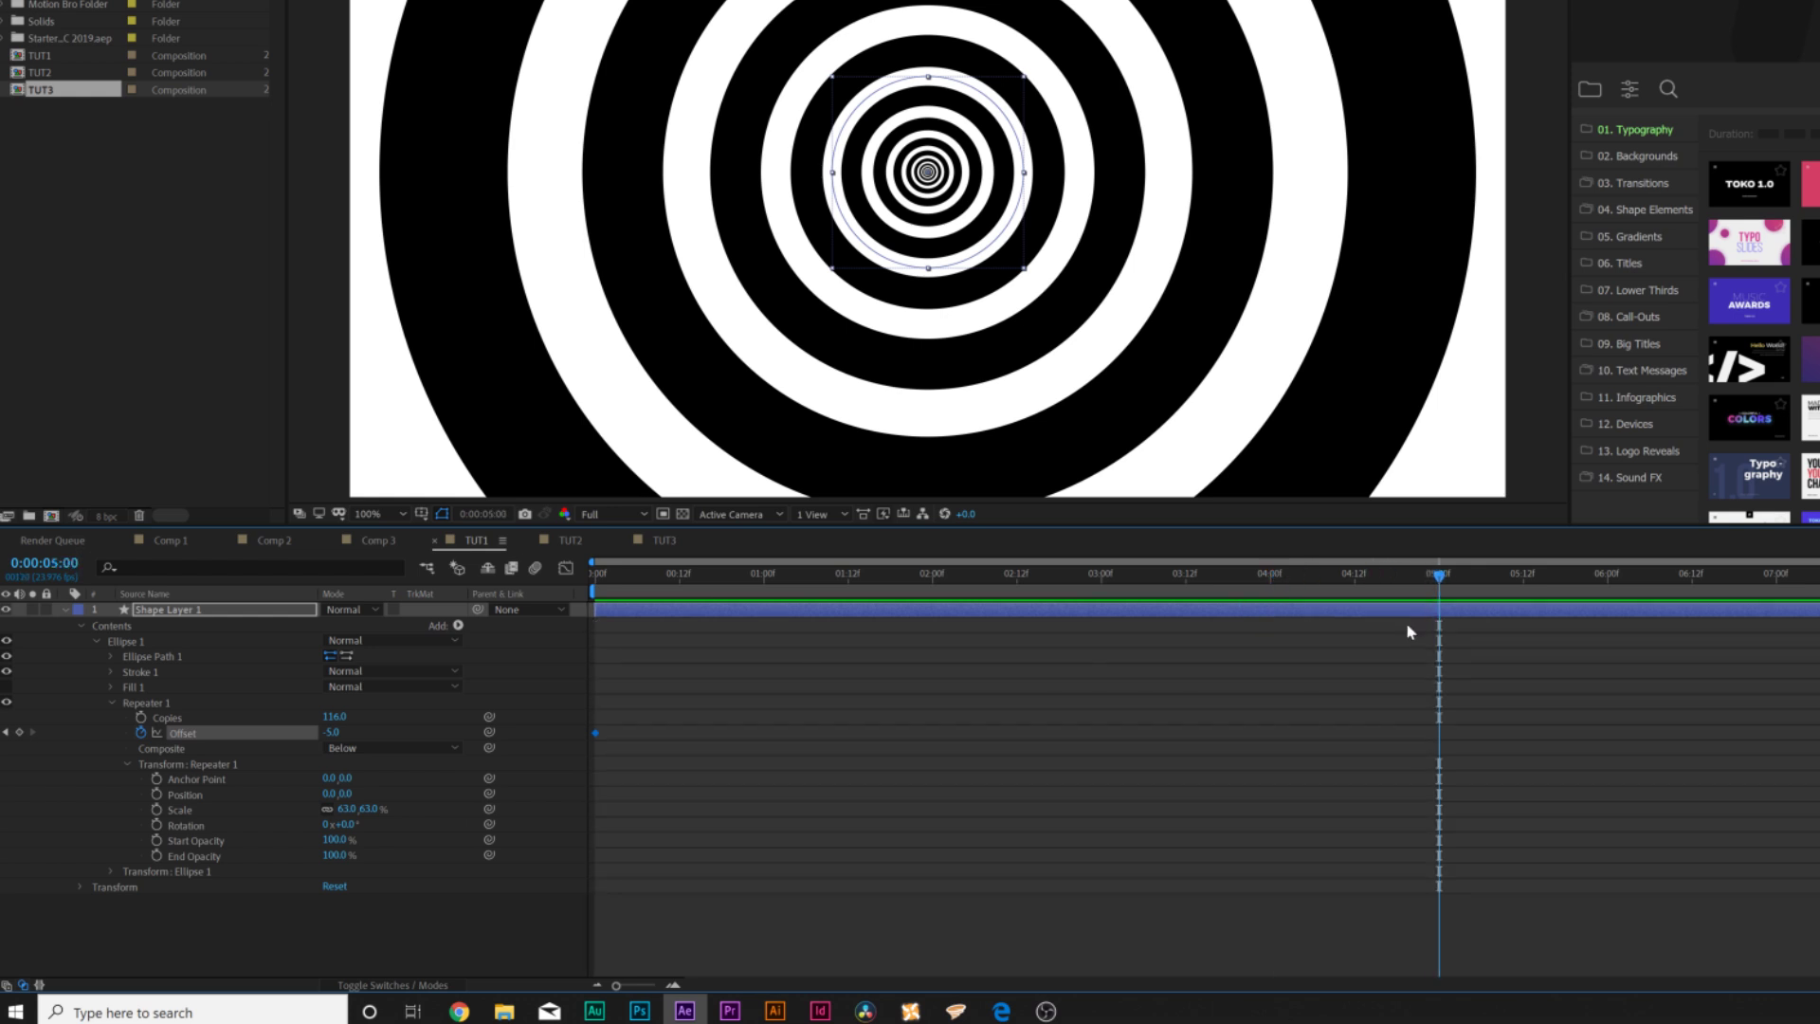
{"action": "left_click_drag", "start_coordinate": [331, 732], "coordinate": [319, 732]}
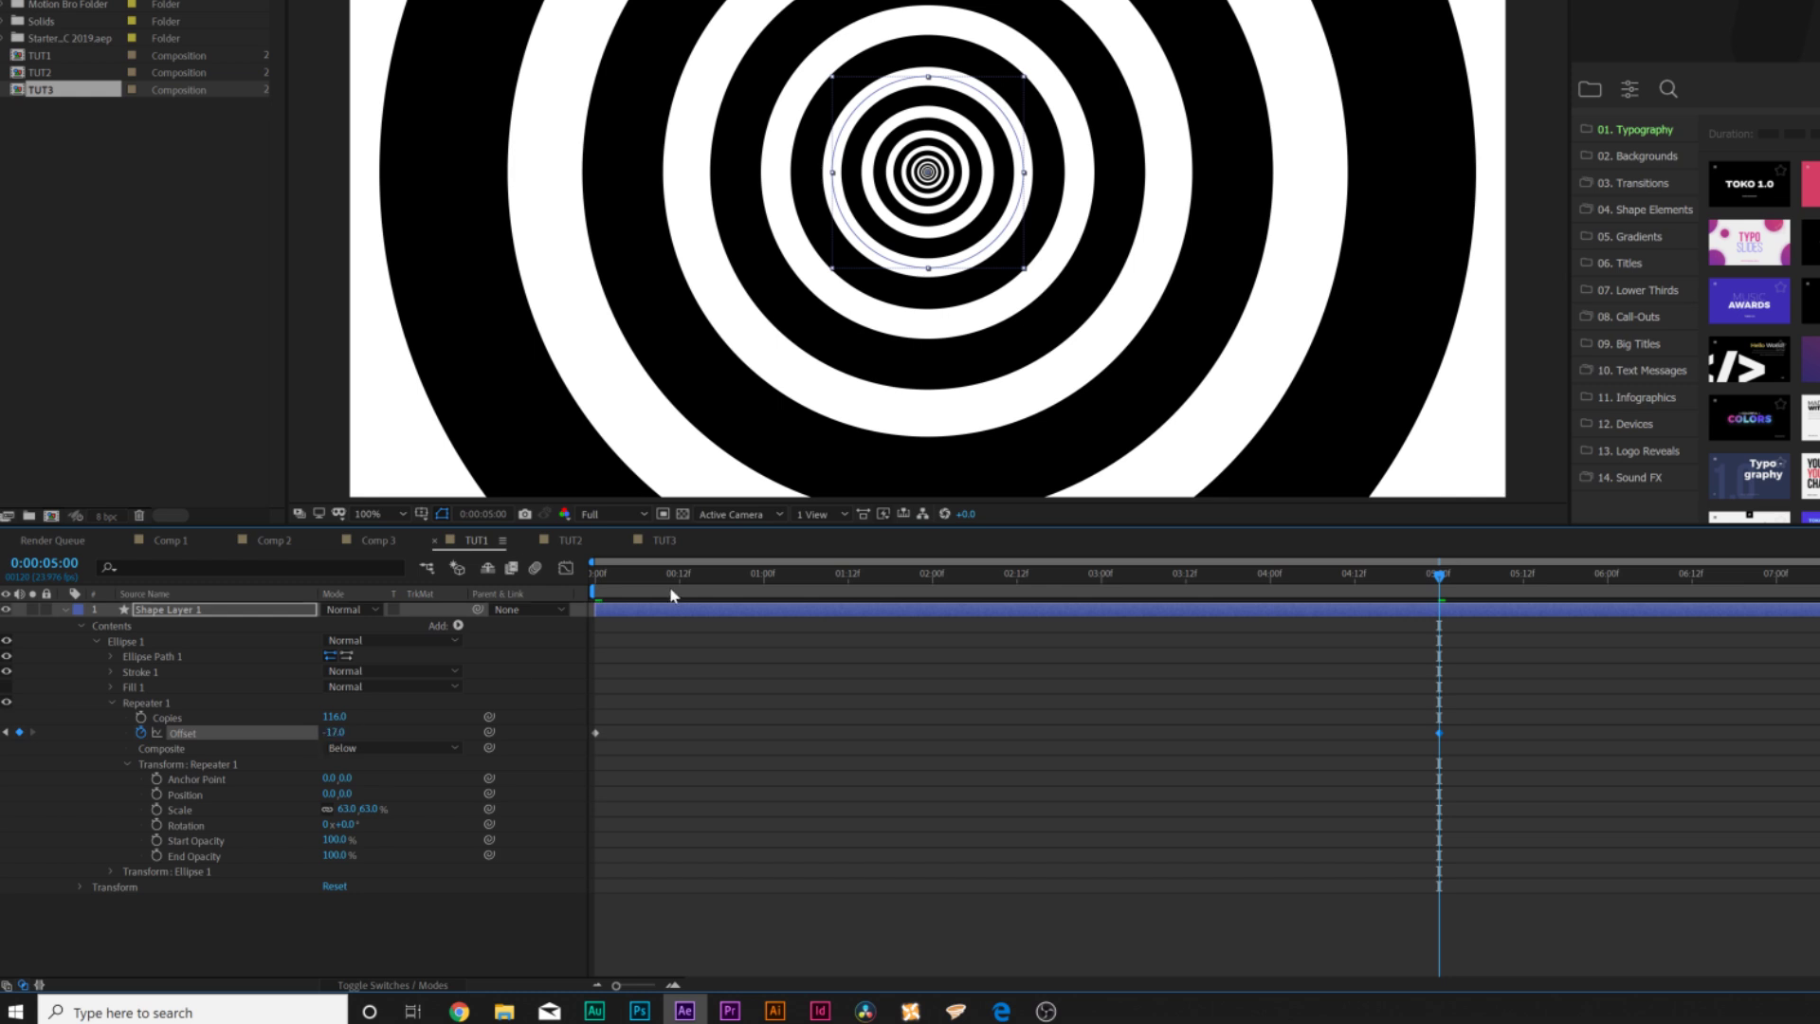
- Preview the tunnel animation and fine-tune the 5-second Offset keyframe value
{"action": "key", "text": "Home"}
{"action": "key", "text": "space"}
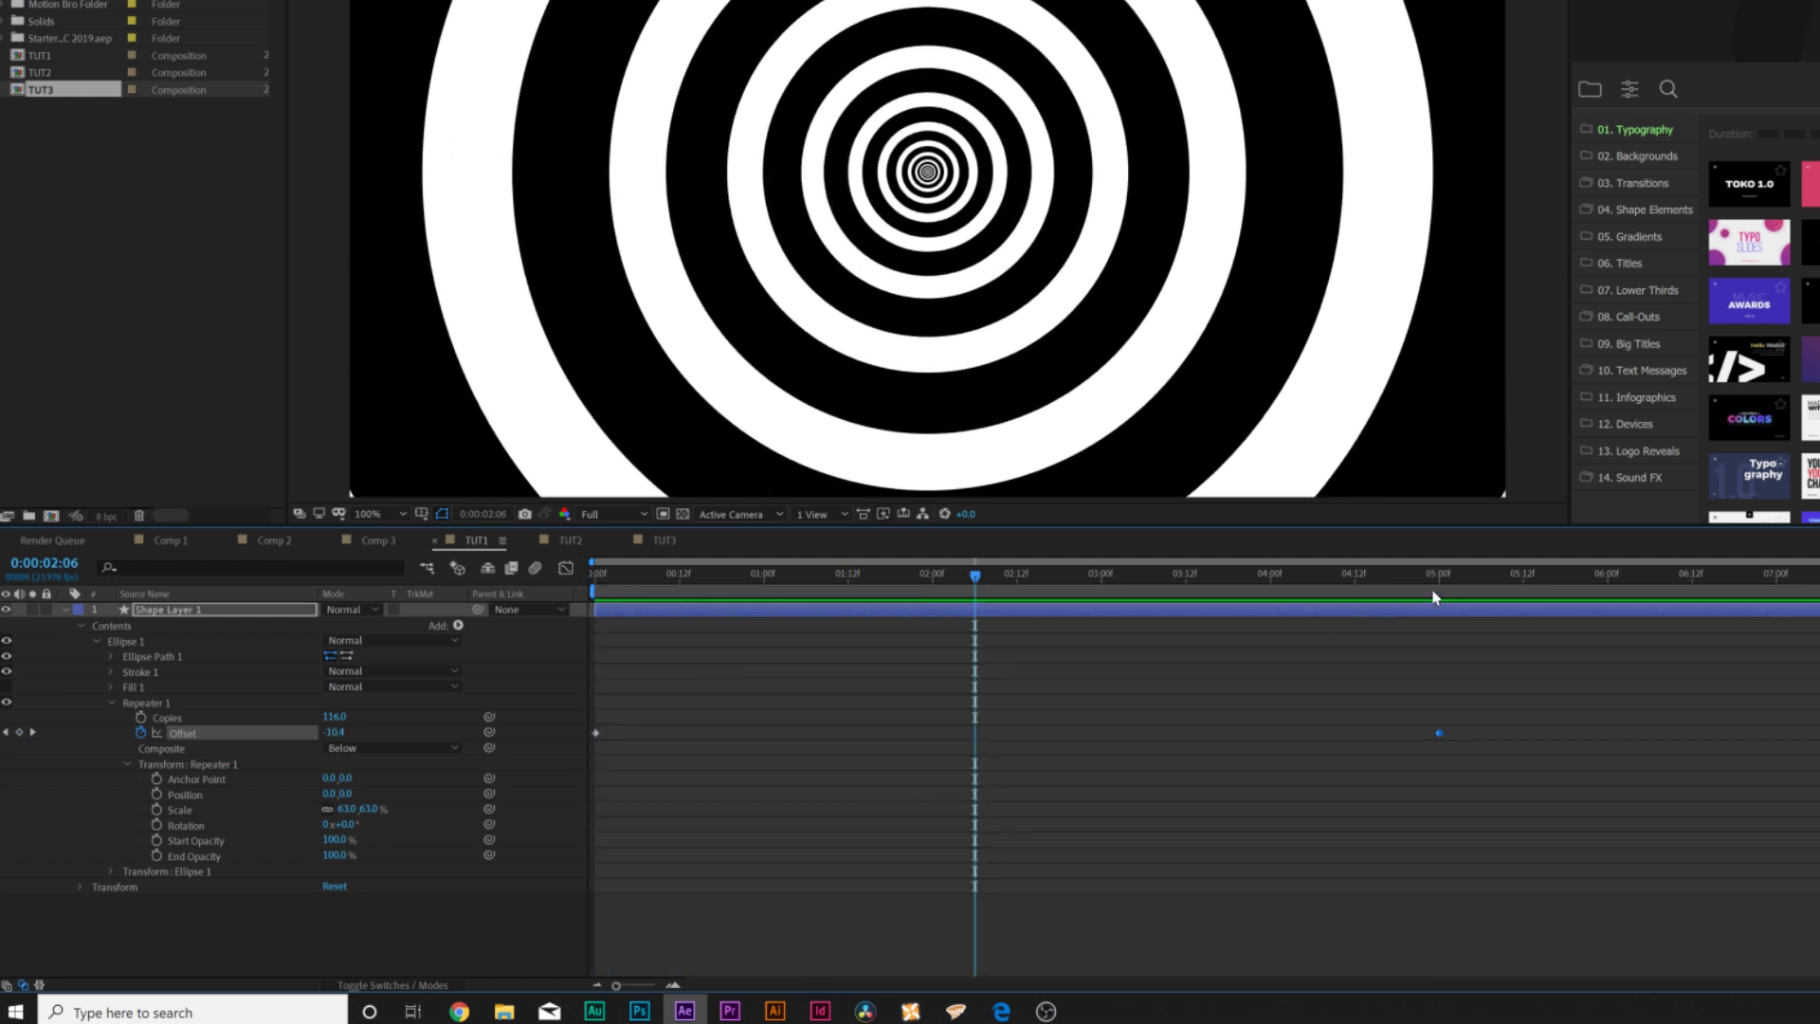
{"action": "key", "text": "space"}
{"action": "key", "text": "k"}
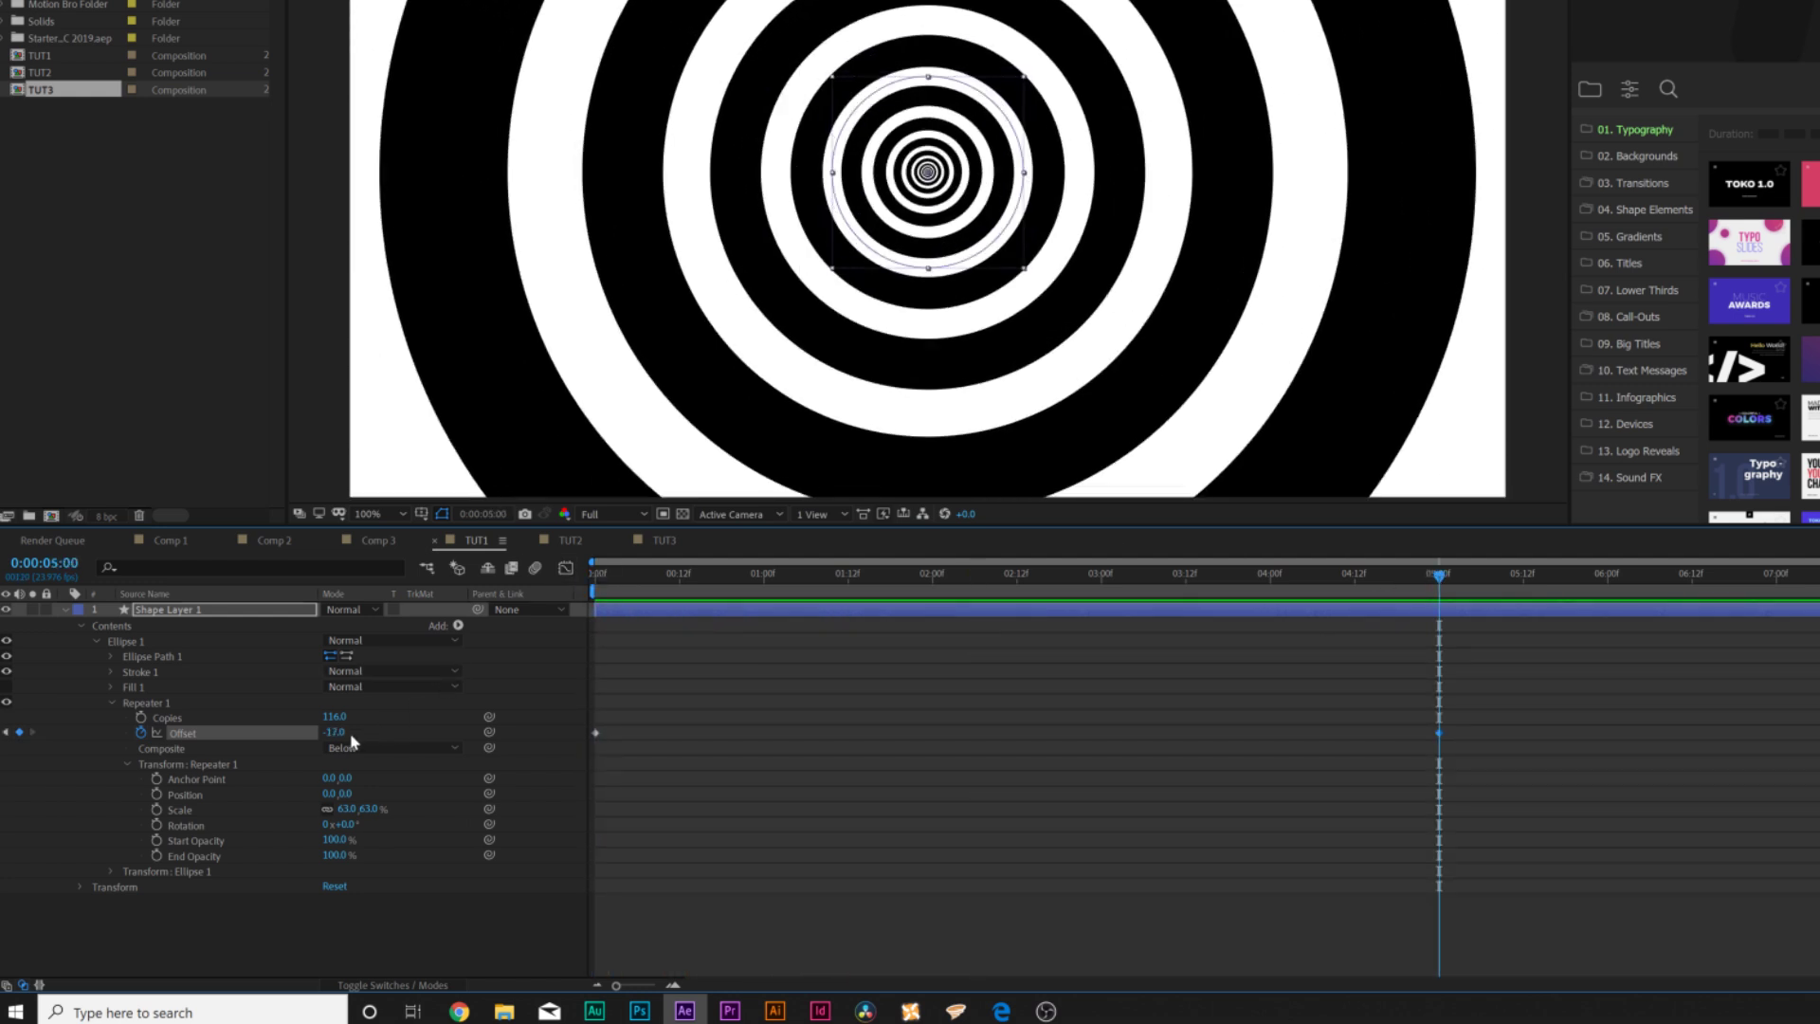
{"action": "left_click_drag", "start_coordinate": [338, 733], "coordinate": [342, 734]}
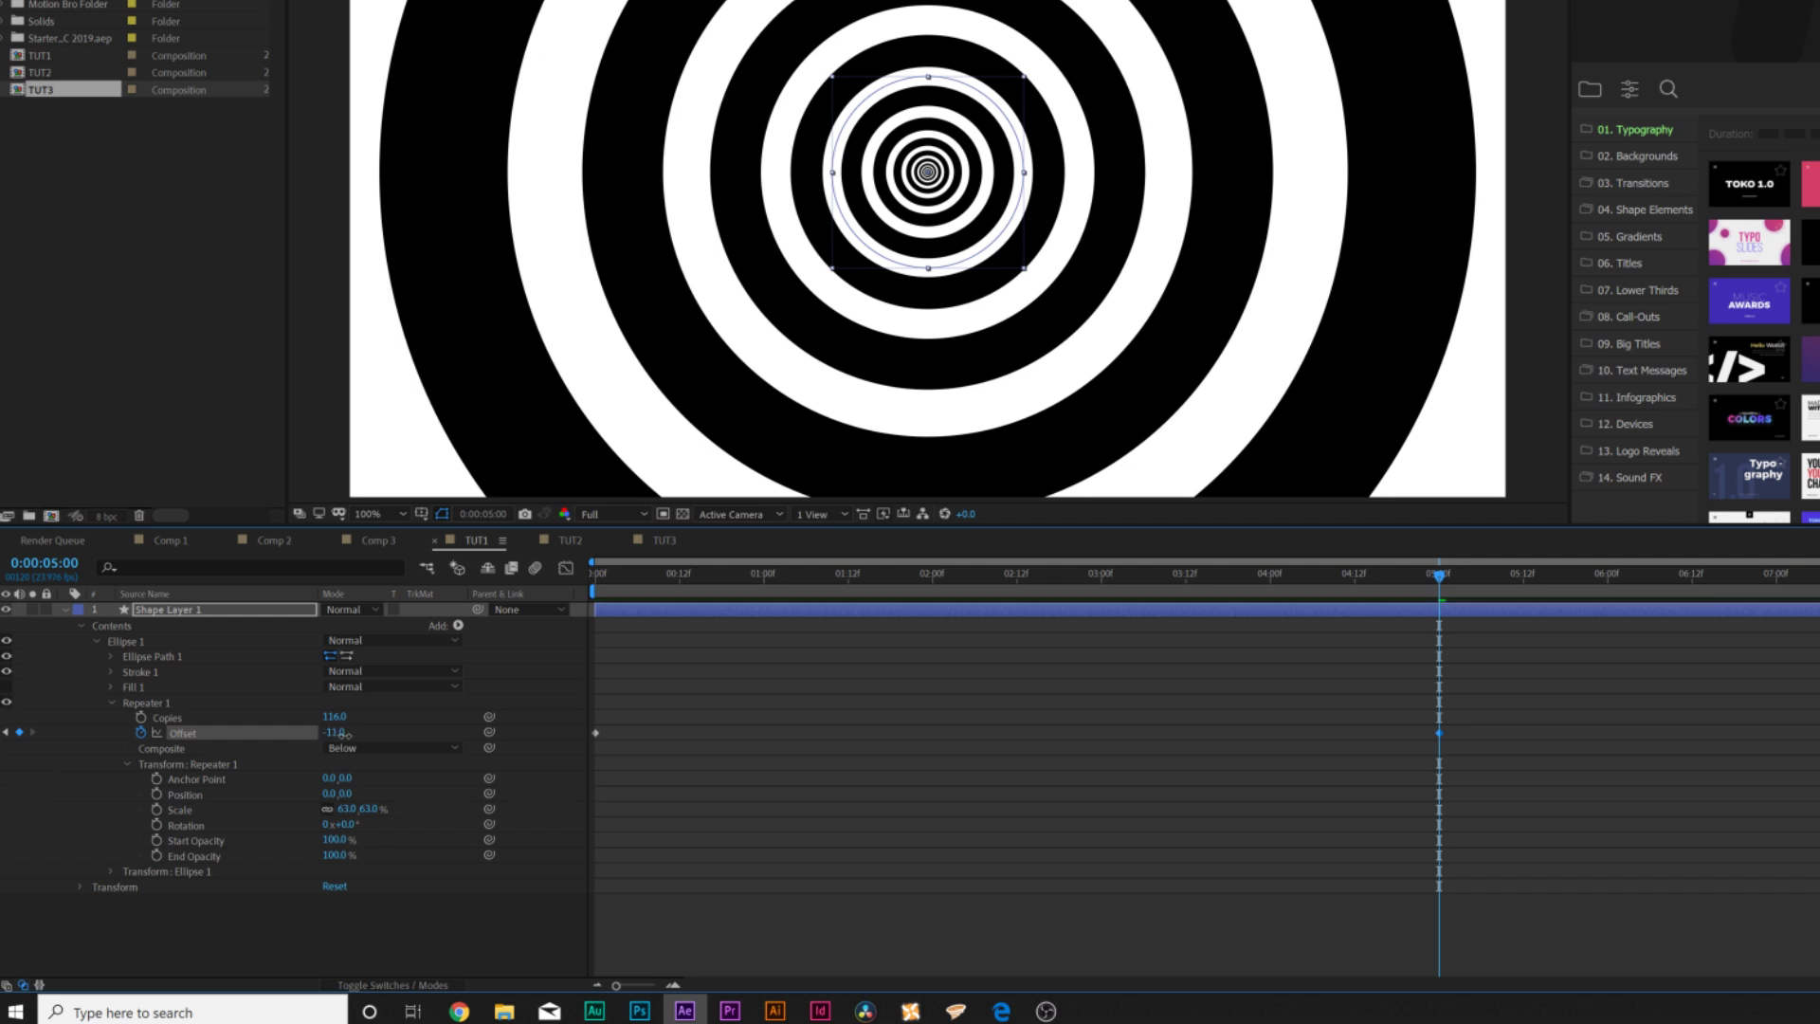
{"action": "key", "text": "space"}
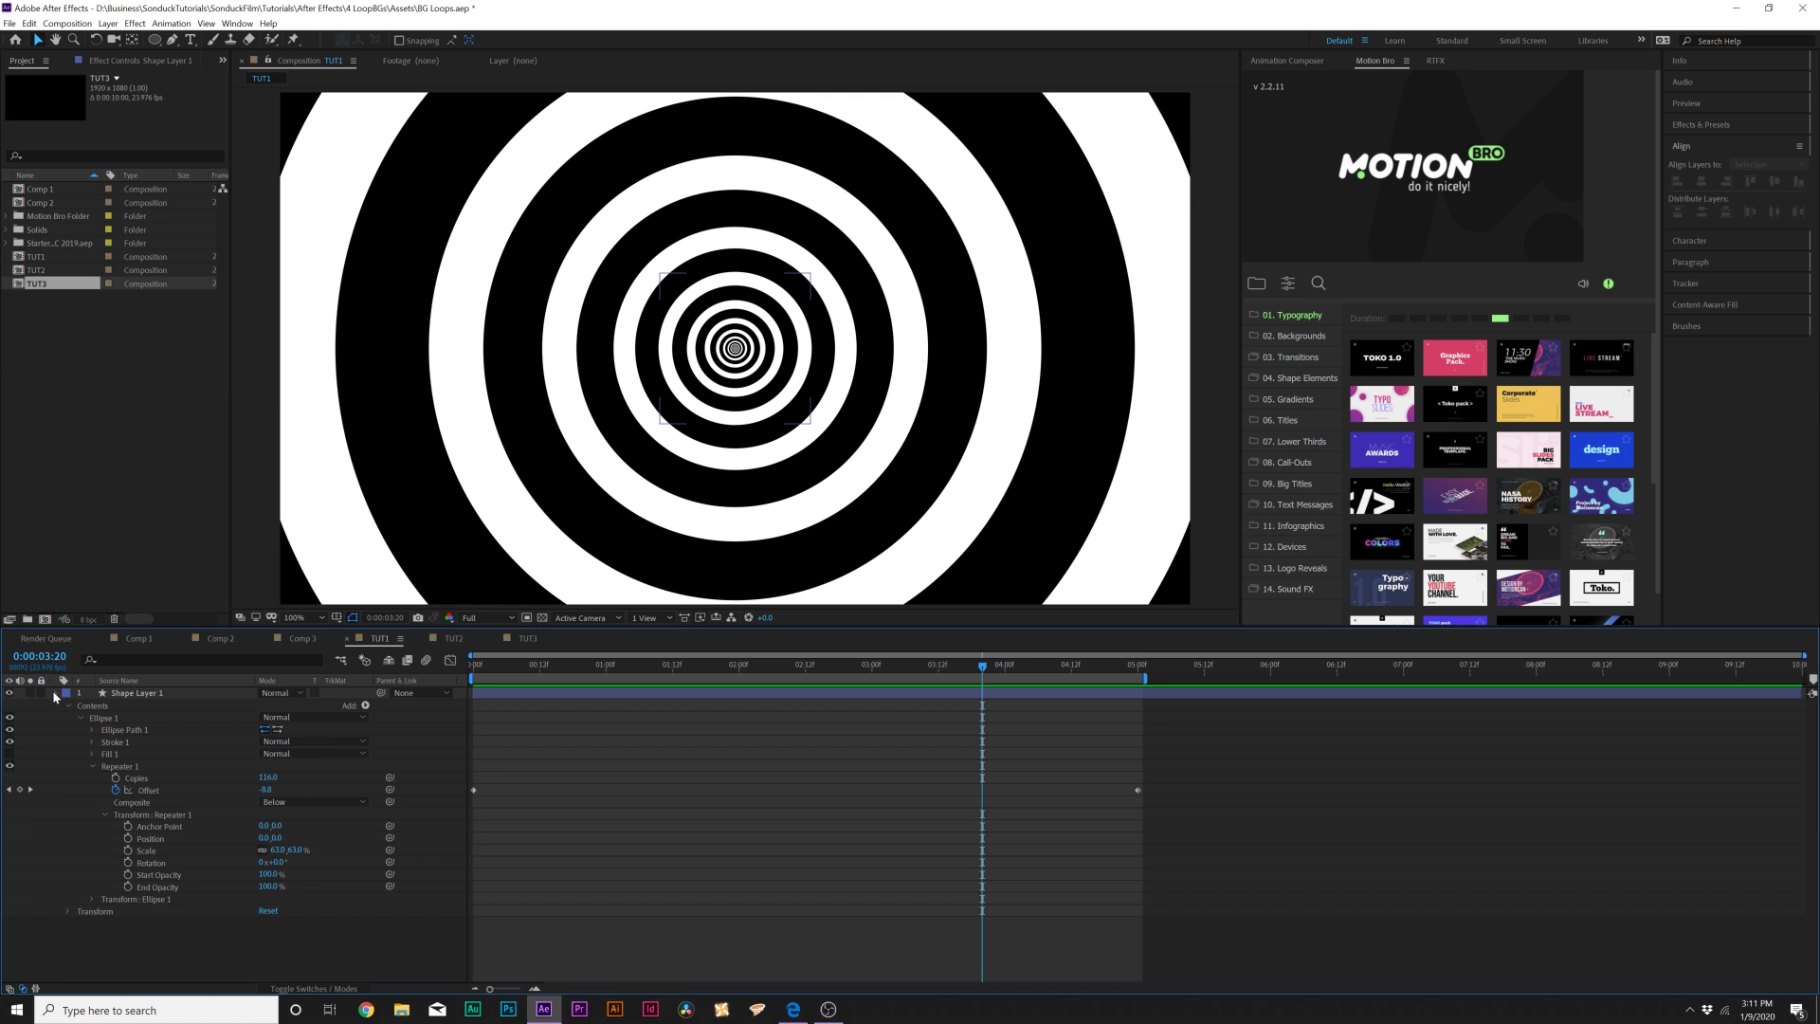
- Create a 1920×1080 solid named Graident above Shape Layer 1
{"action": "left_click", "coordinate": [54, 693]}
{"action": "left_click", "coordinate": [133, 693]}
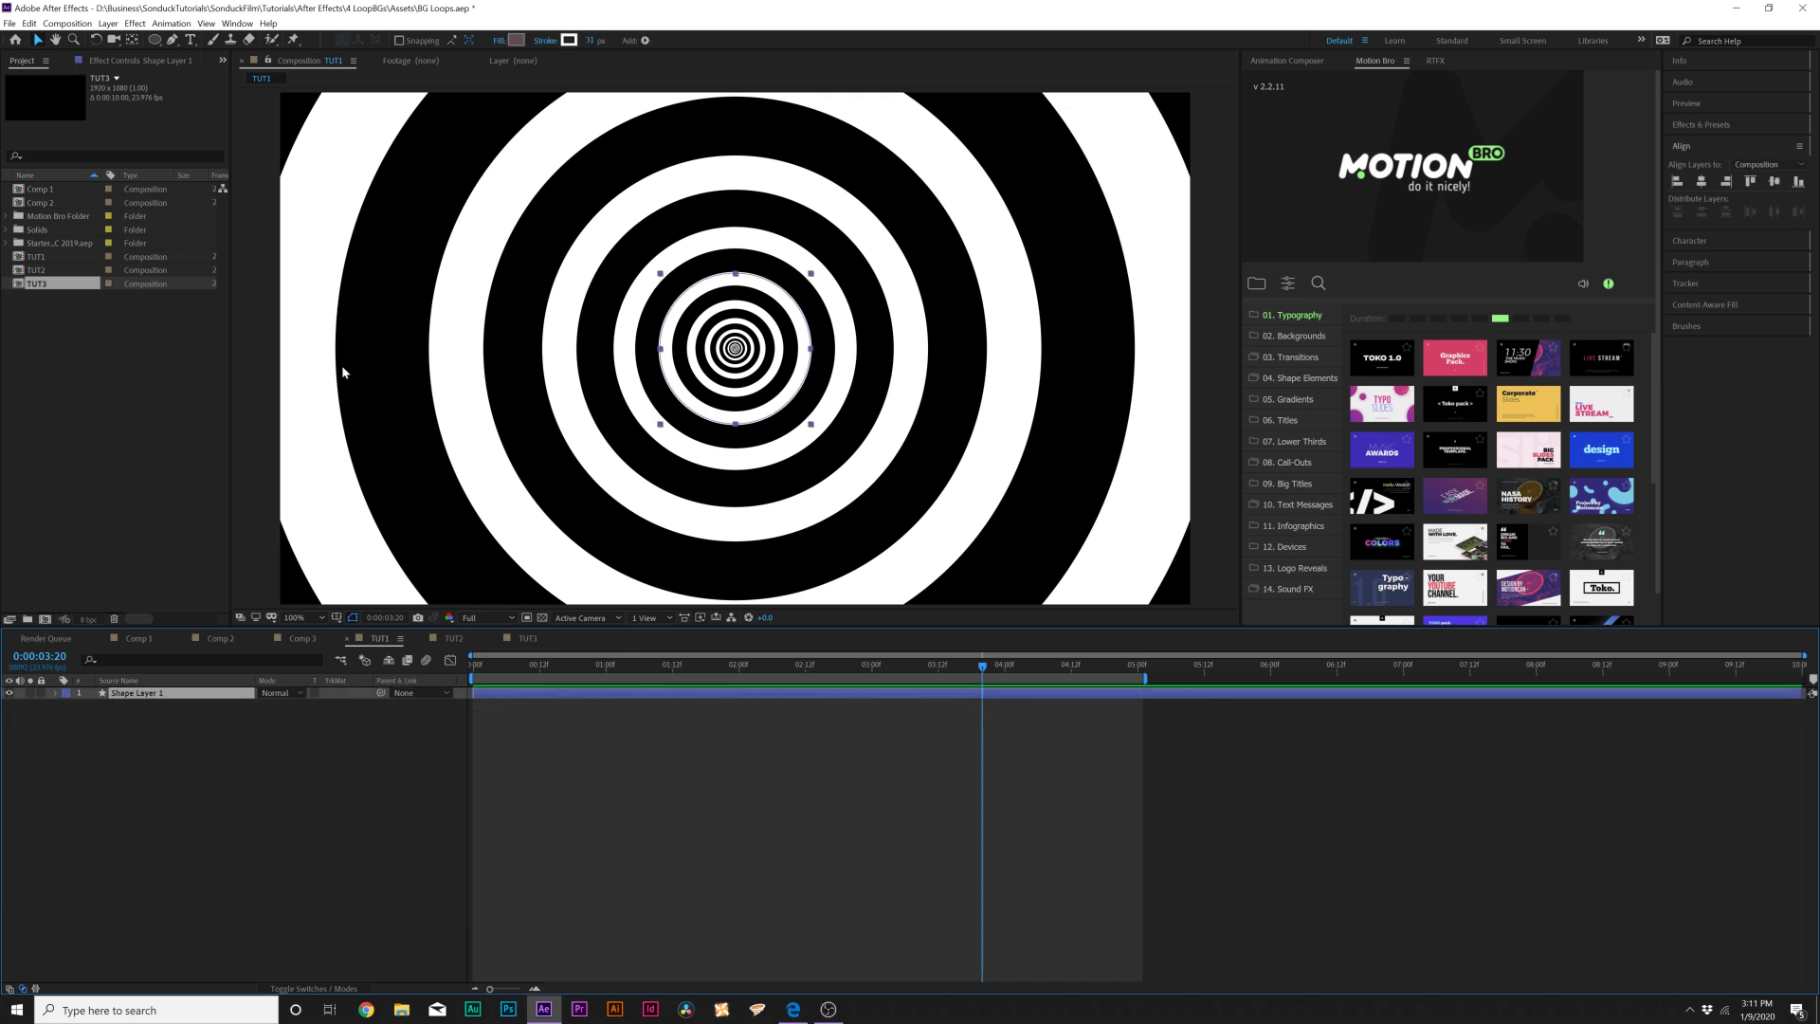
{"action": "left_click", "coordinate": [106, 24]}
{"action": "mouse_move", "coordinate": [242, 35]}
{"action": "left_click", "coordinate": [326, 54]}
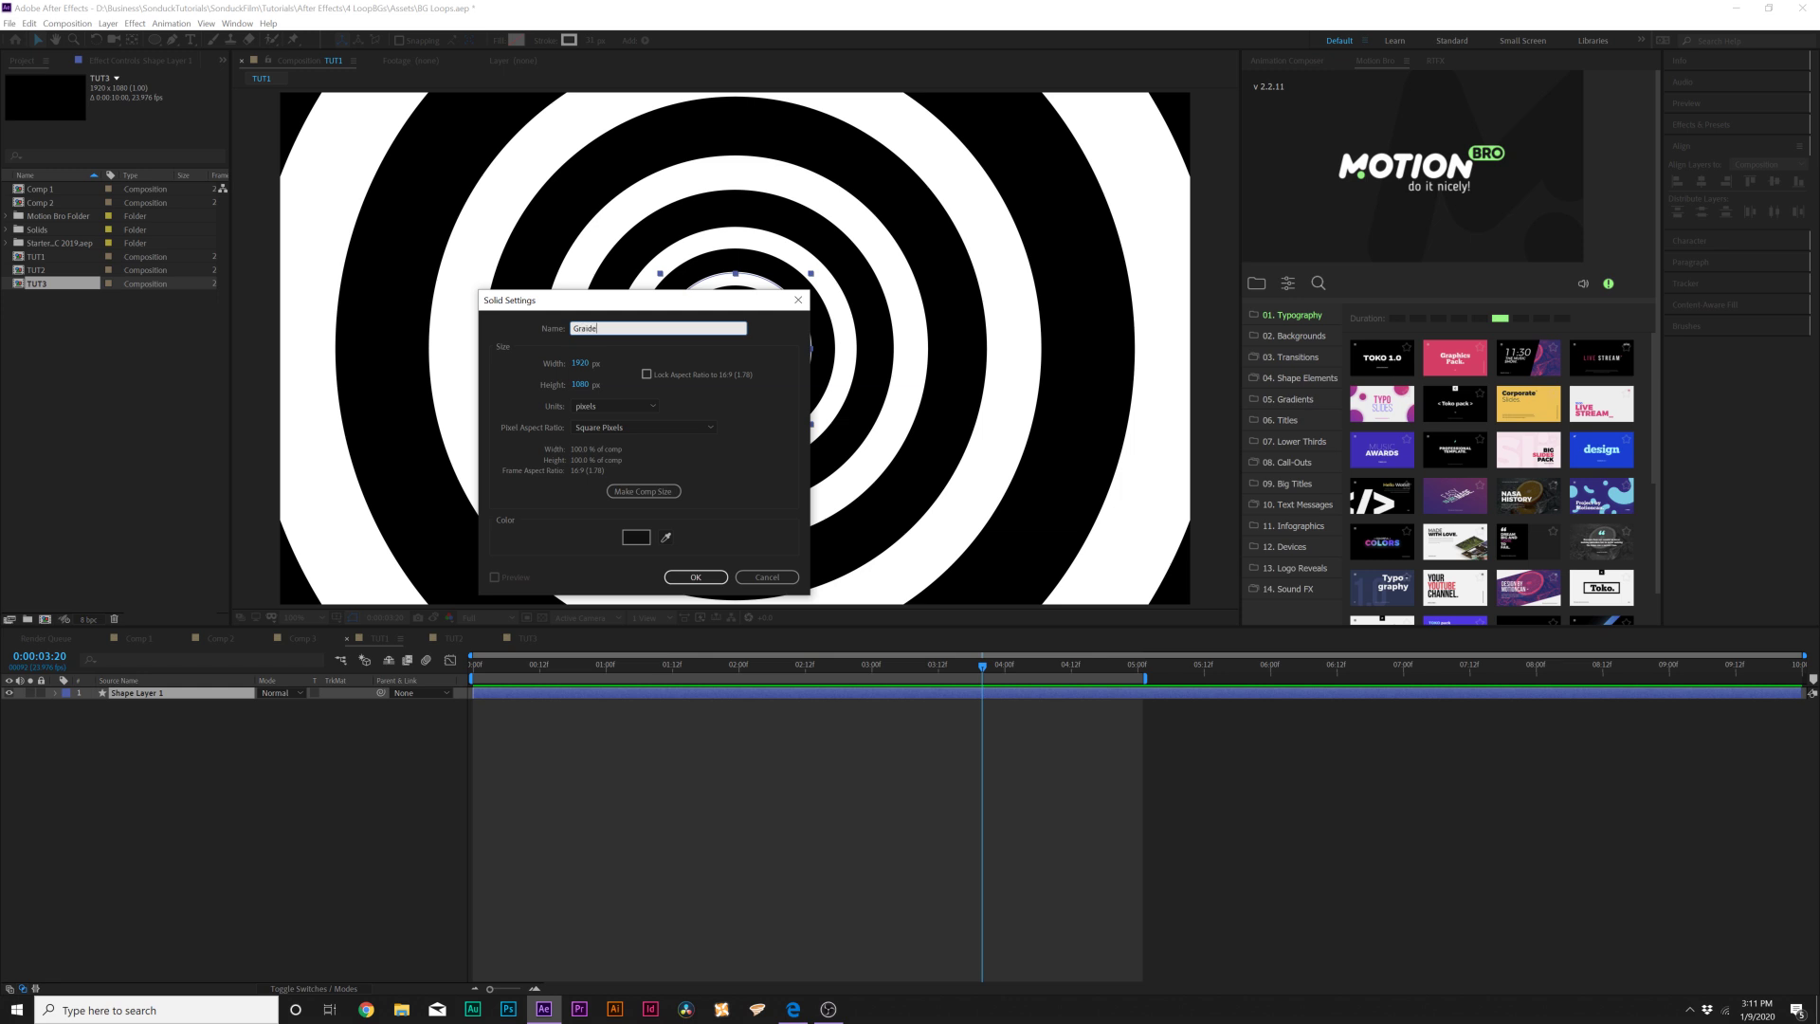
{"action": "key", "text": "Return"}
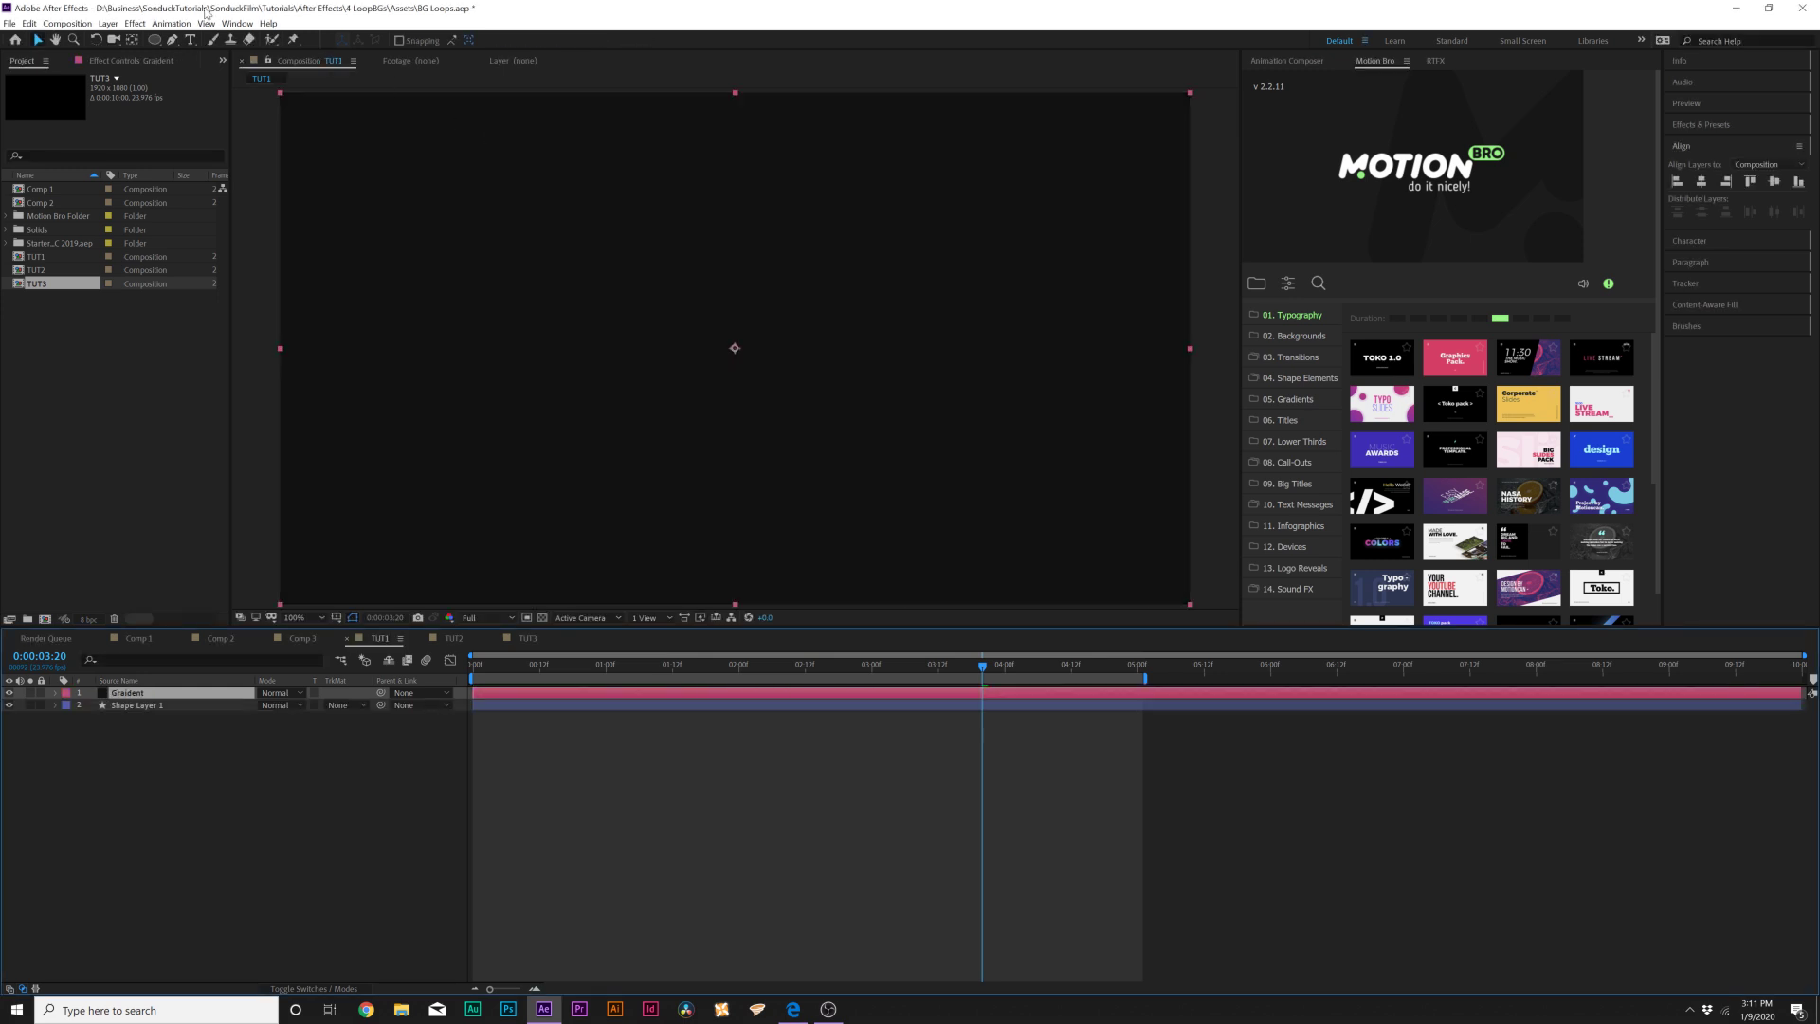
- Apply Gradient Ramp to the solid with a bright magenta start colour
{"action": "left_click", "coordinate": [141, 27]}
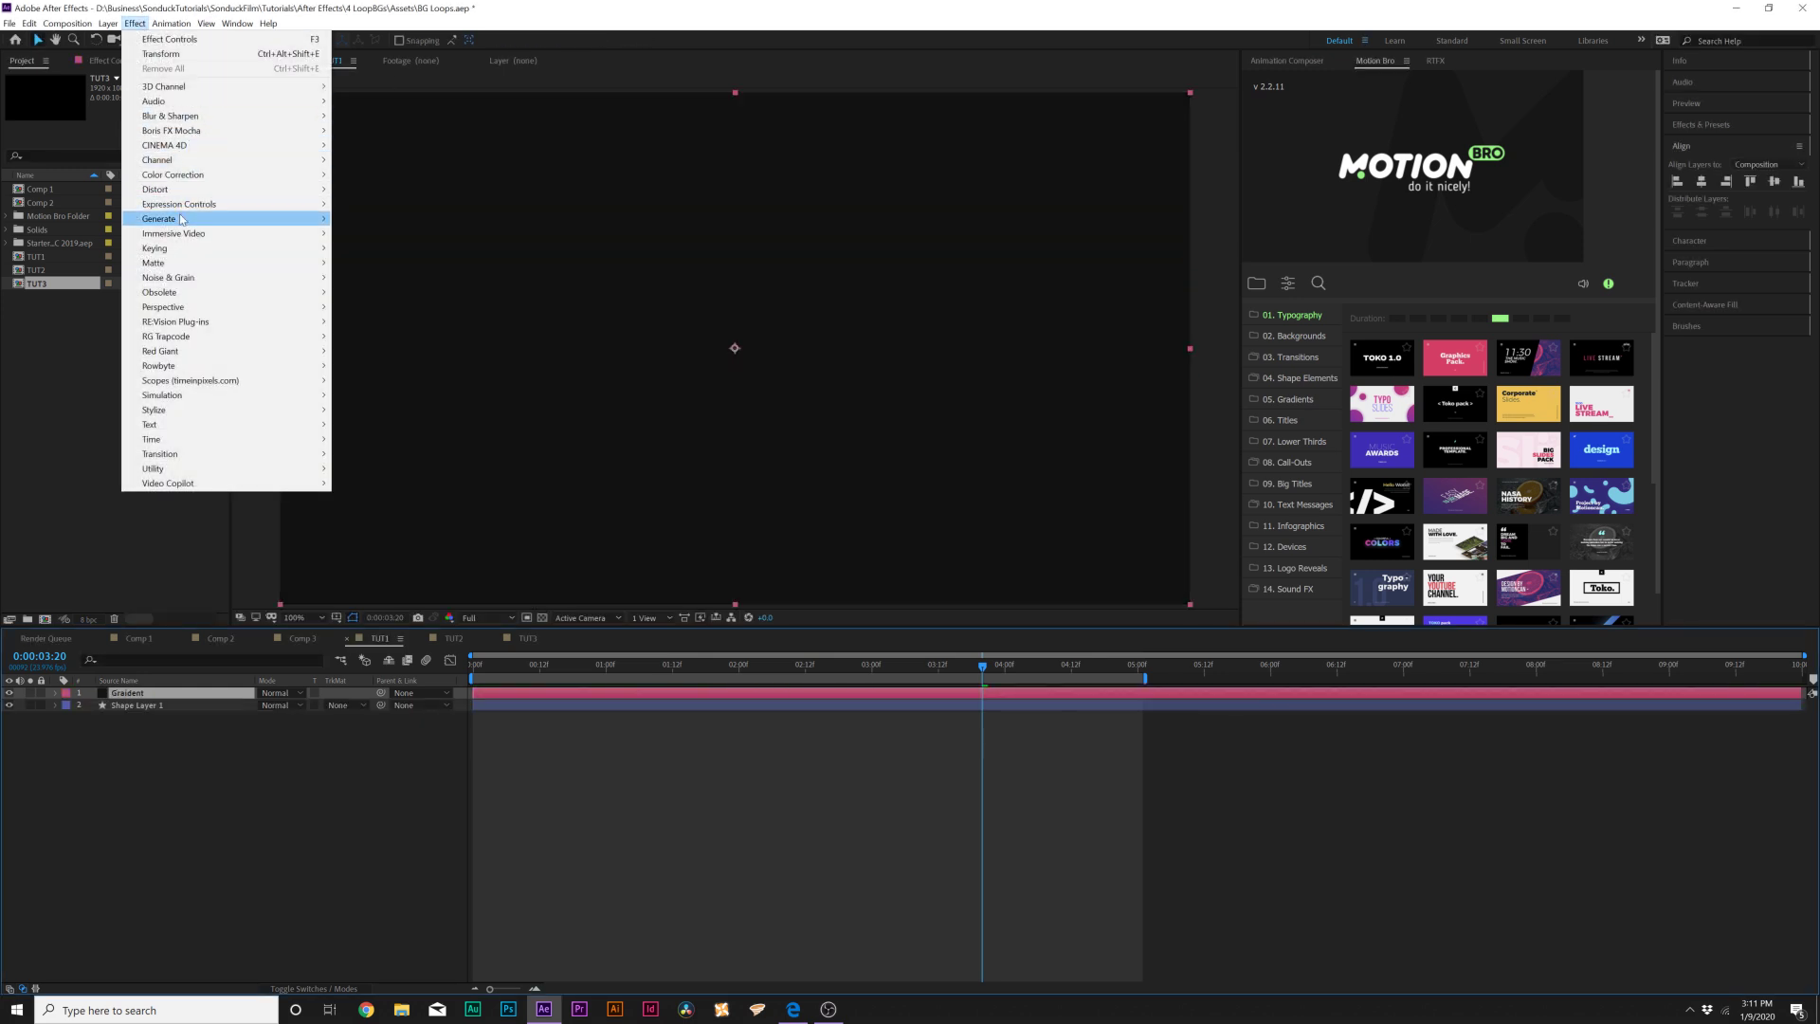
{"action": "mouse_move", "coordinate": [237, 219]}
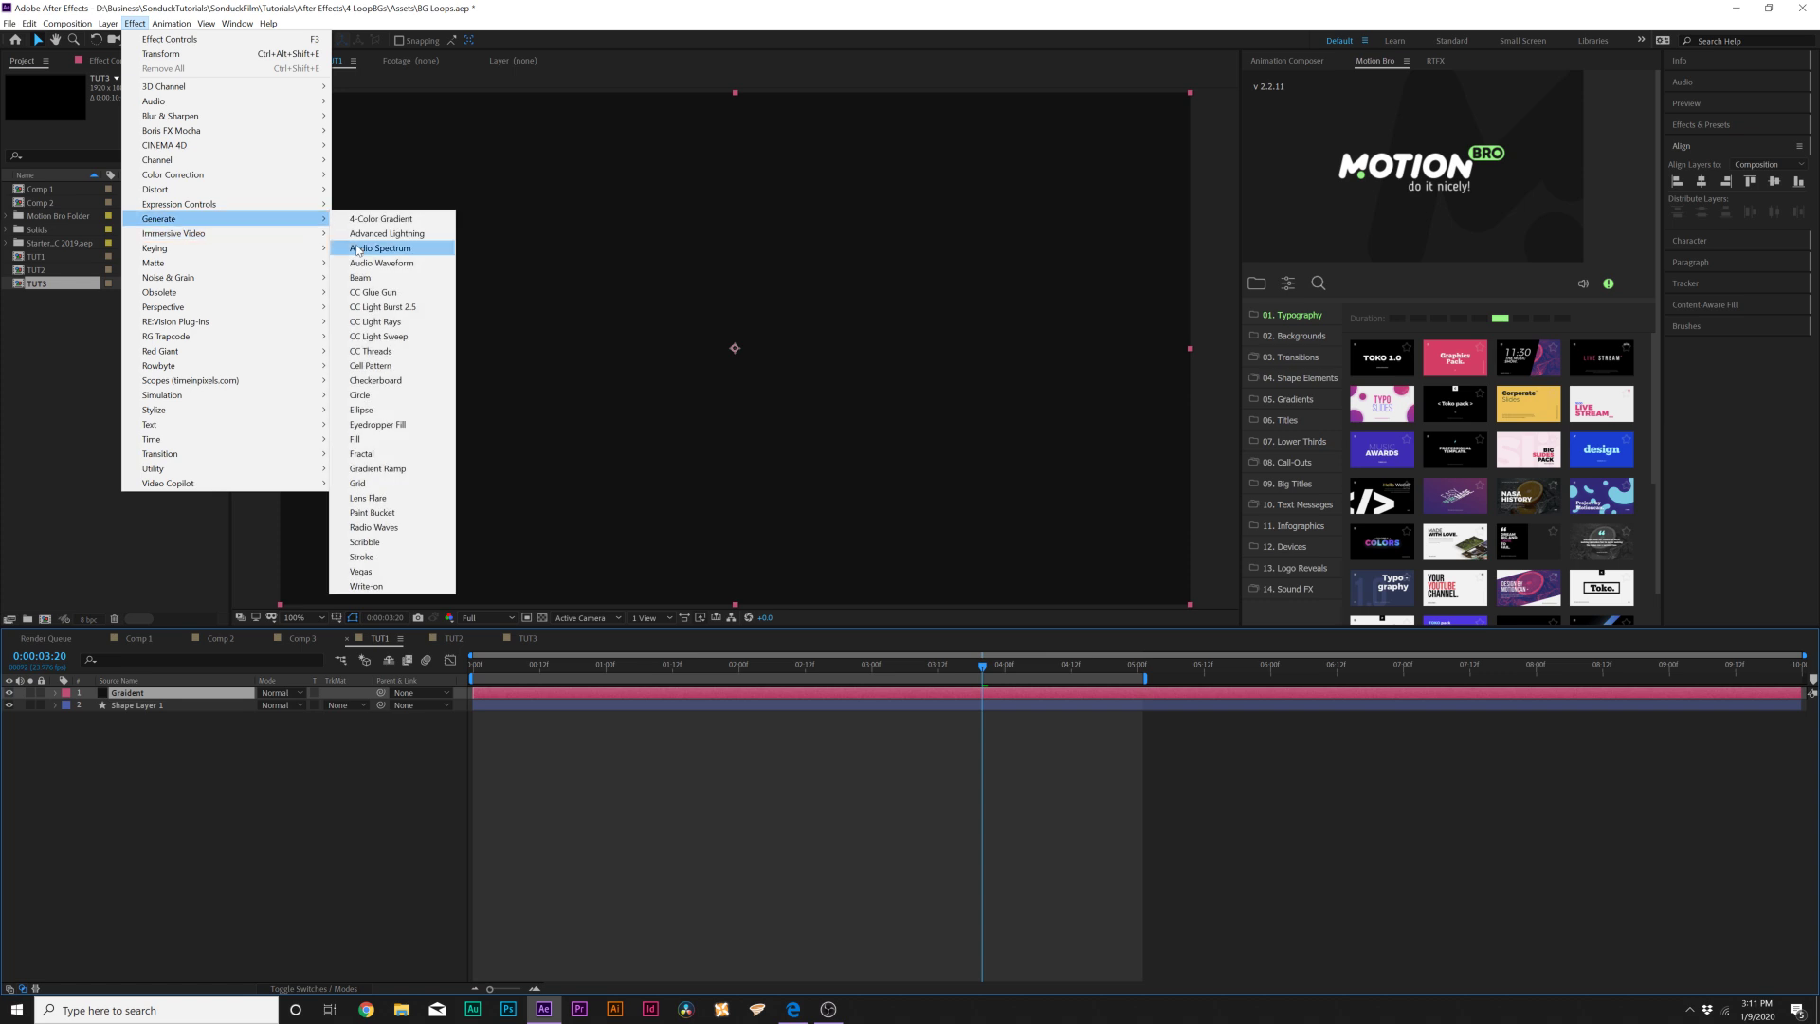
{"action": "left_click", "coordinate": [393, 471]}
{"action": "left_click", "coordinate": [204, 149]}
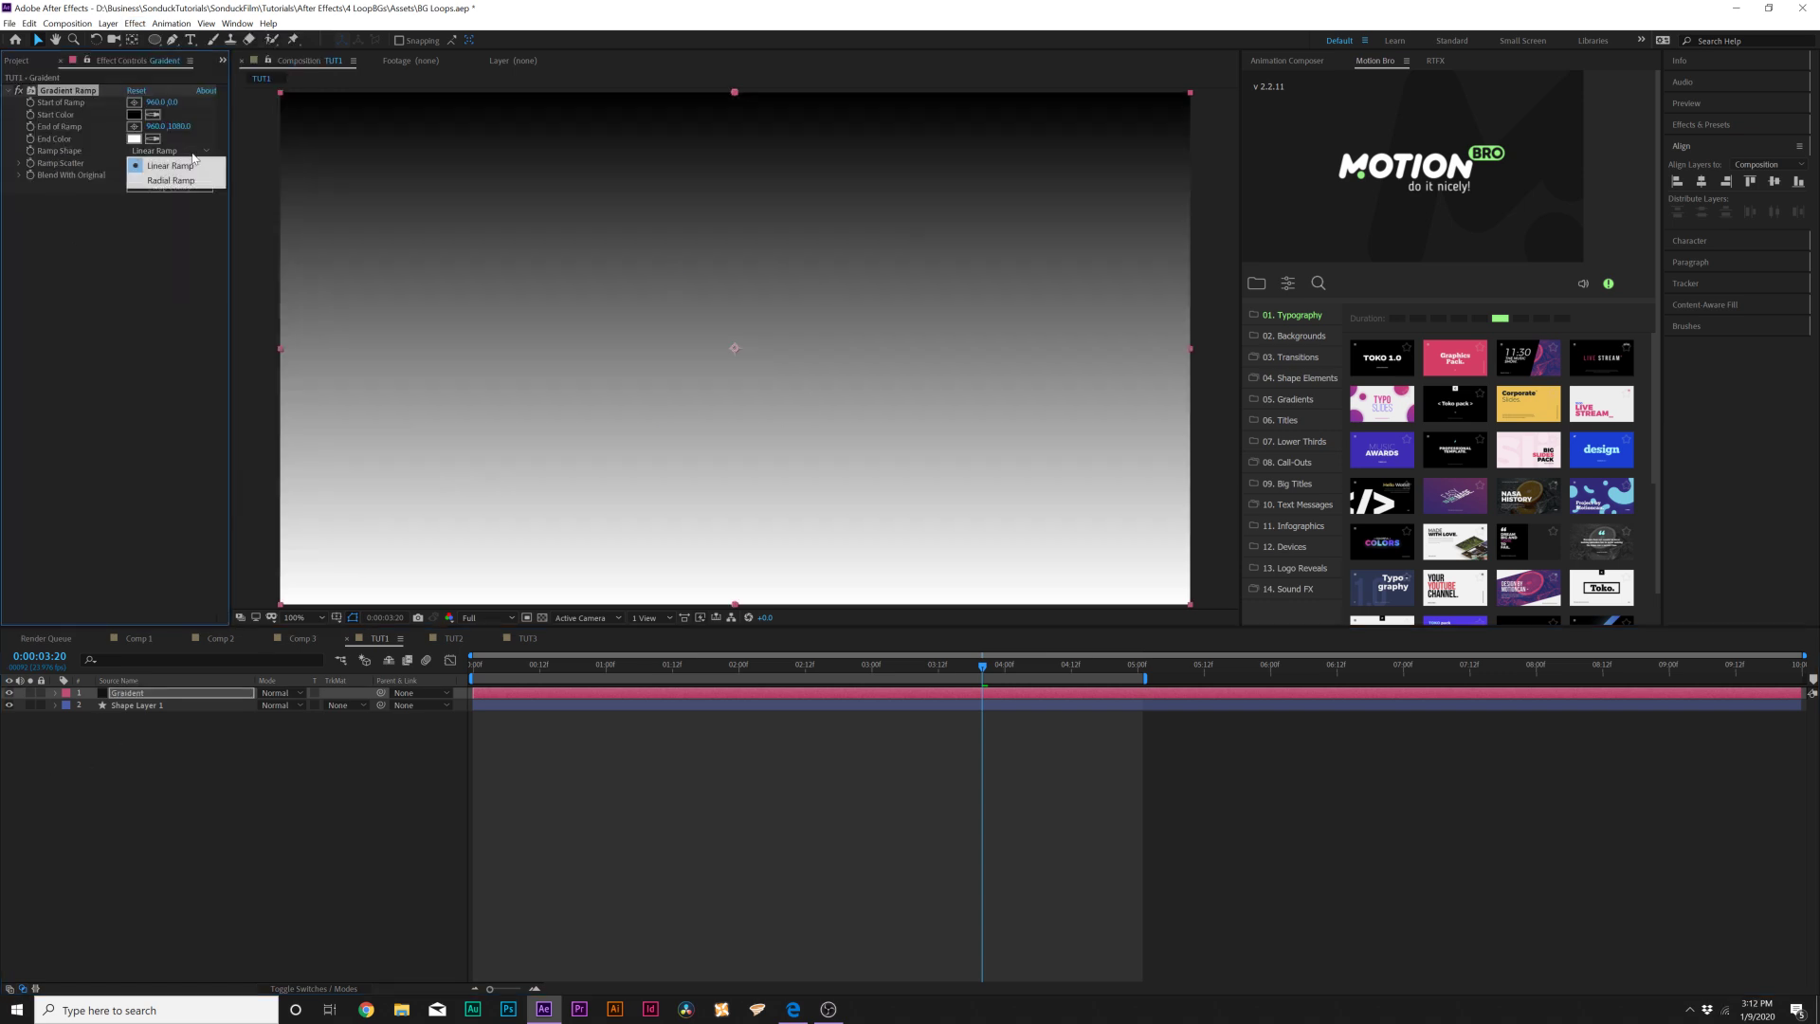
{"action": "left_click", "coordinate": [134, 113]}
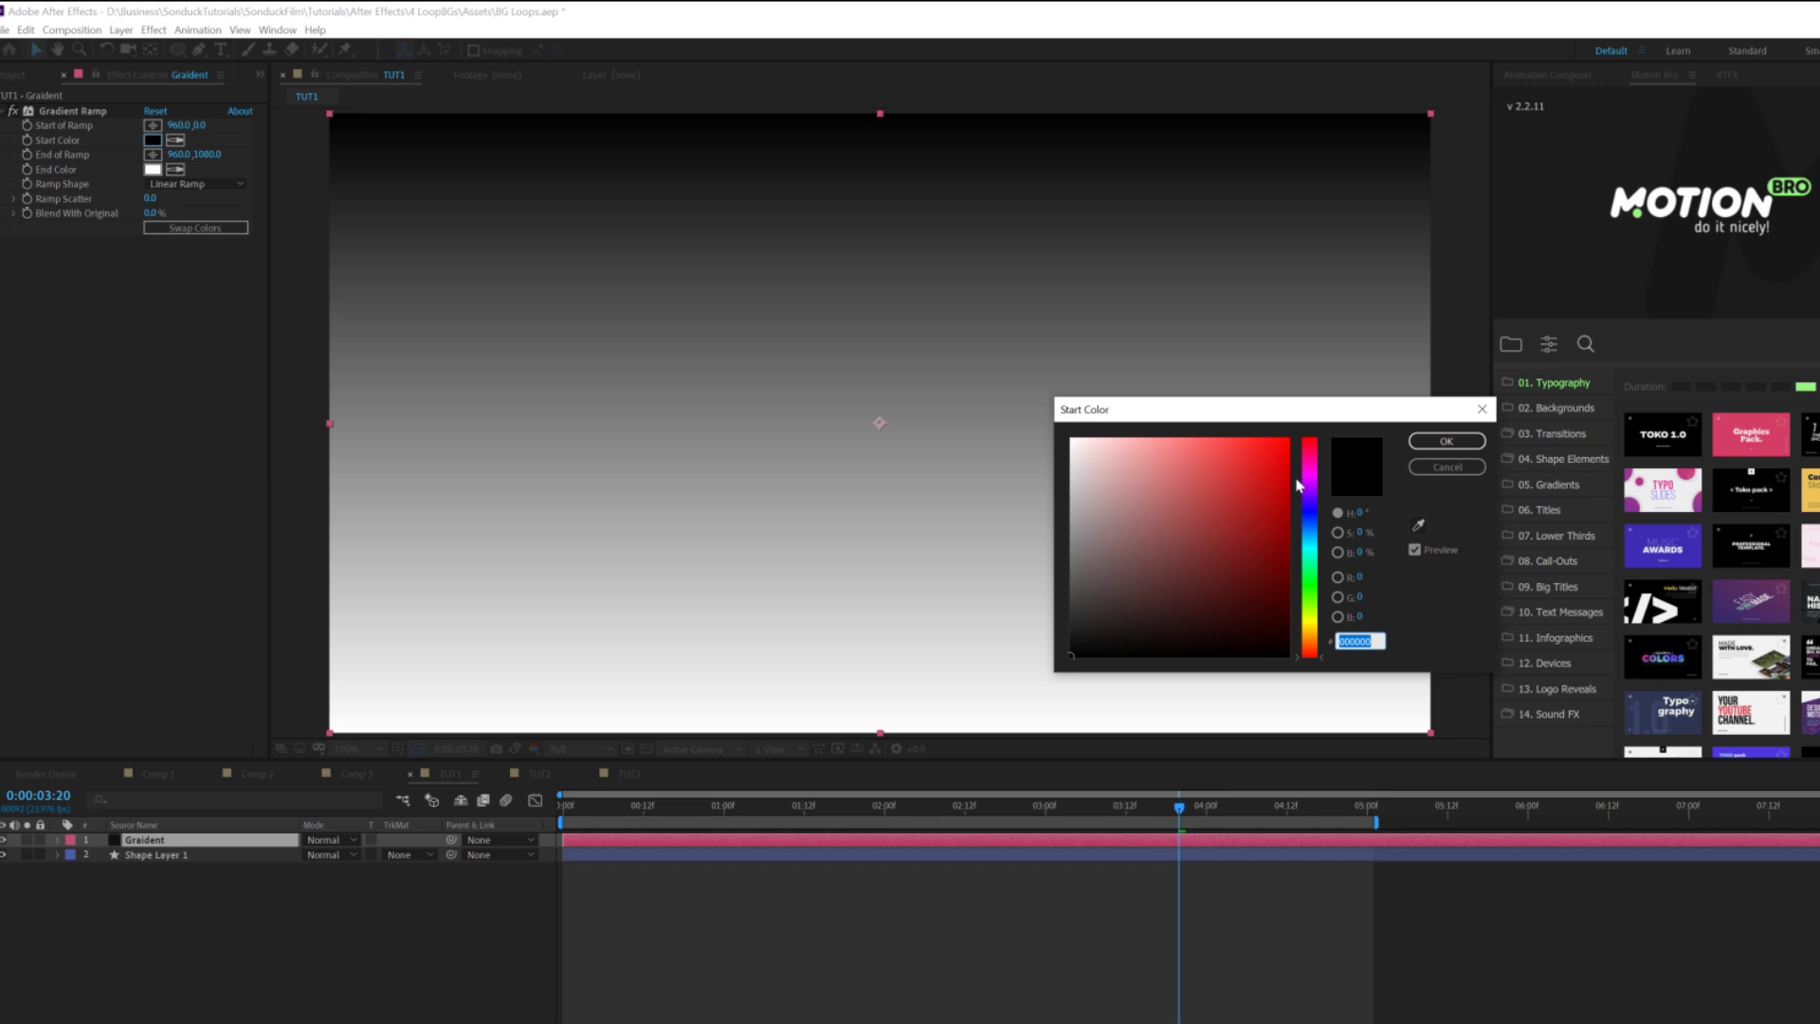
{"action": "left_click", "coordinate": [1301, 481]}
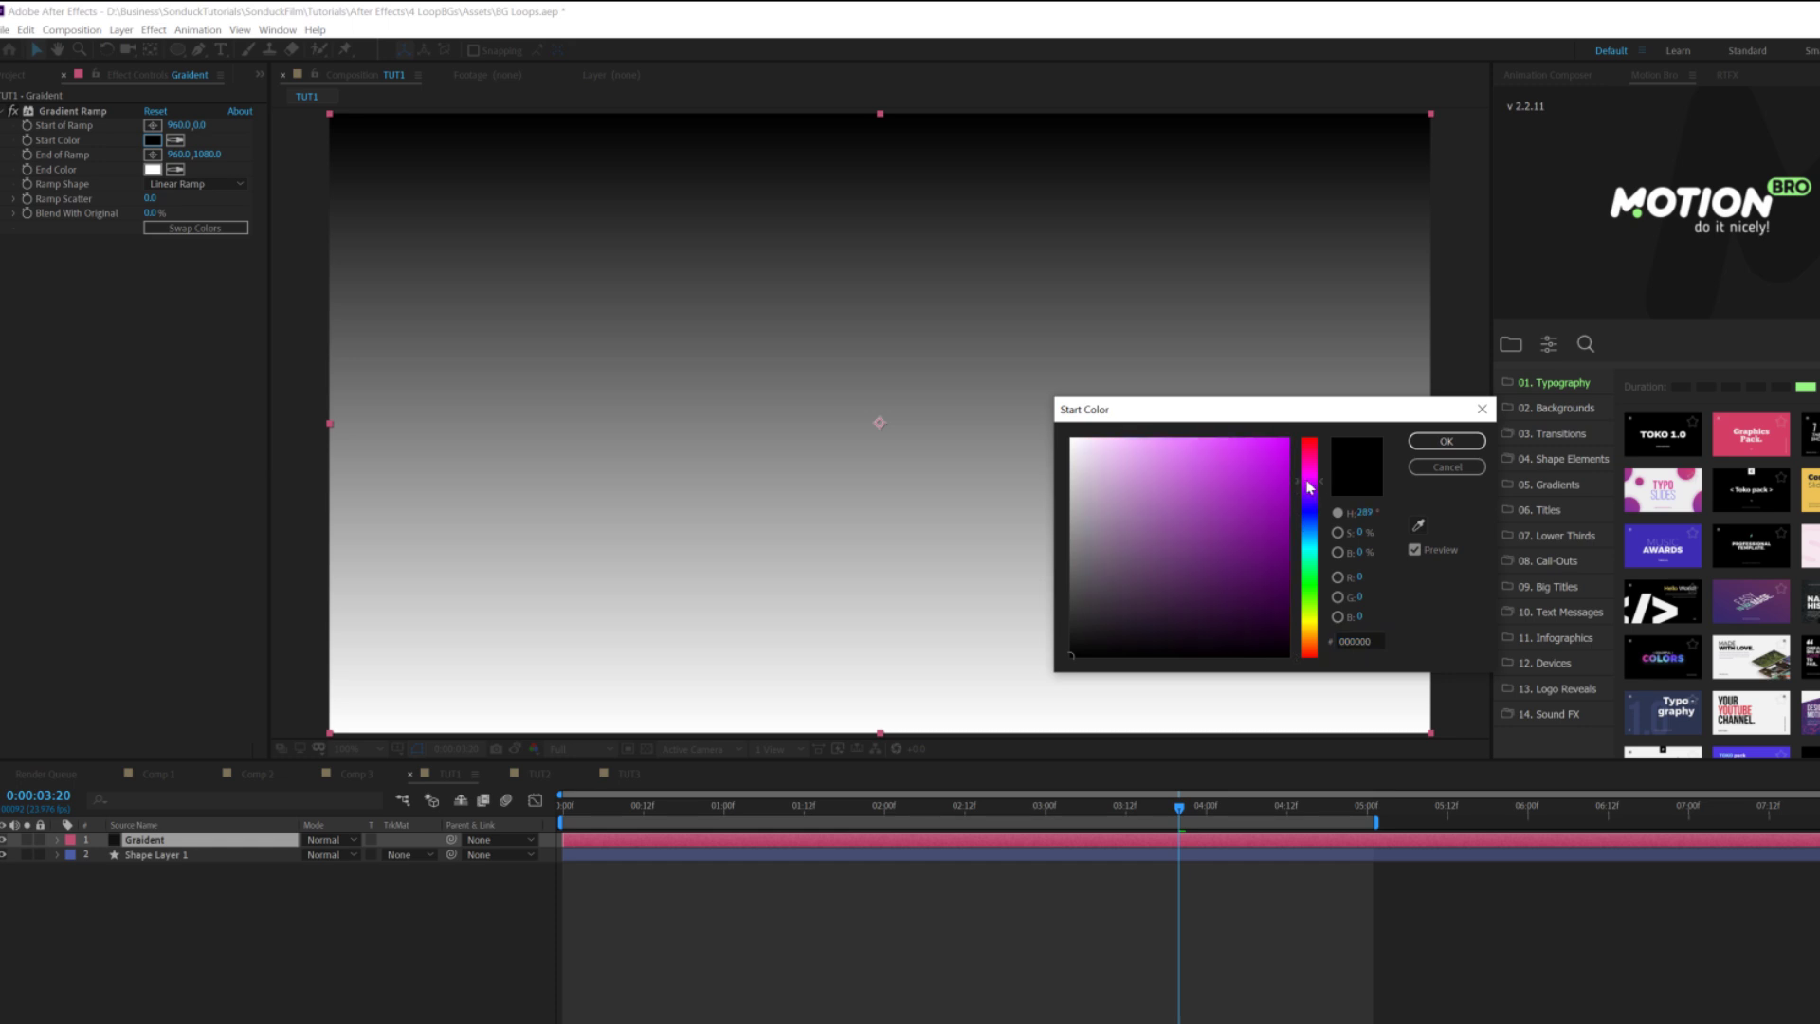
{"action": "mouse_move", "coordinate": [1285, 479]}
{"action": "left_mouse_down"}
{"action": "mouse_move", "coordinate": [1279, 523]}
{"action": "mouse_move", "coordinate": [1274, 467]}
{"action": "left_mouse_up"}
{"action": "left_click", "coordinate": [1447, 441]}
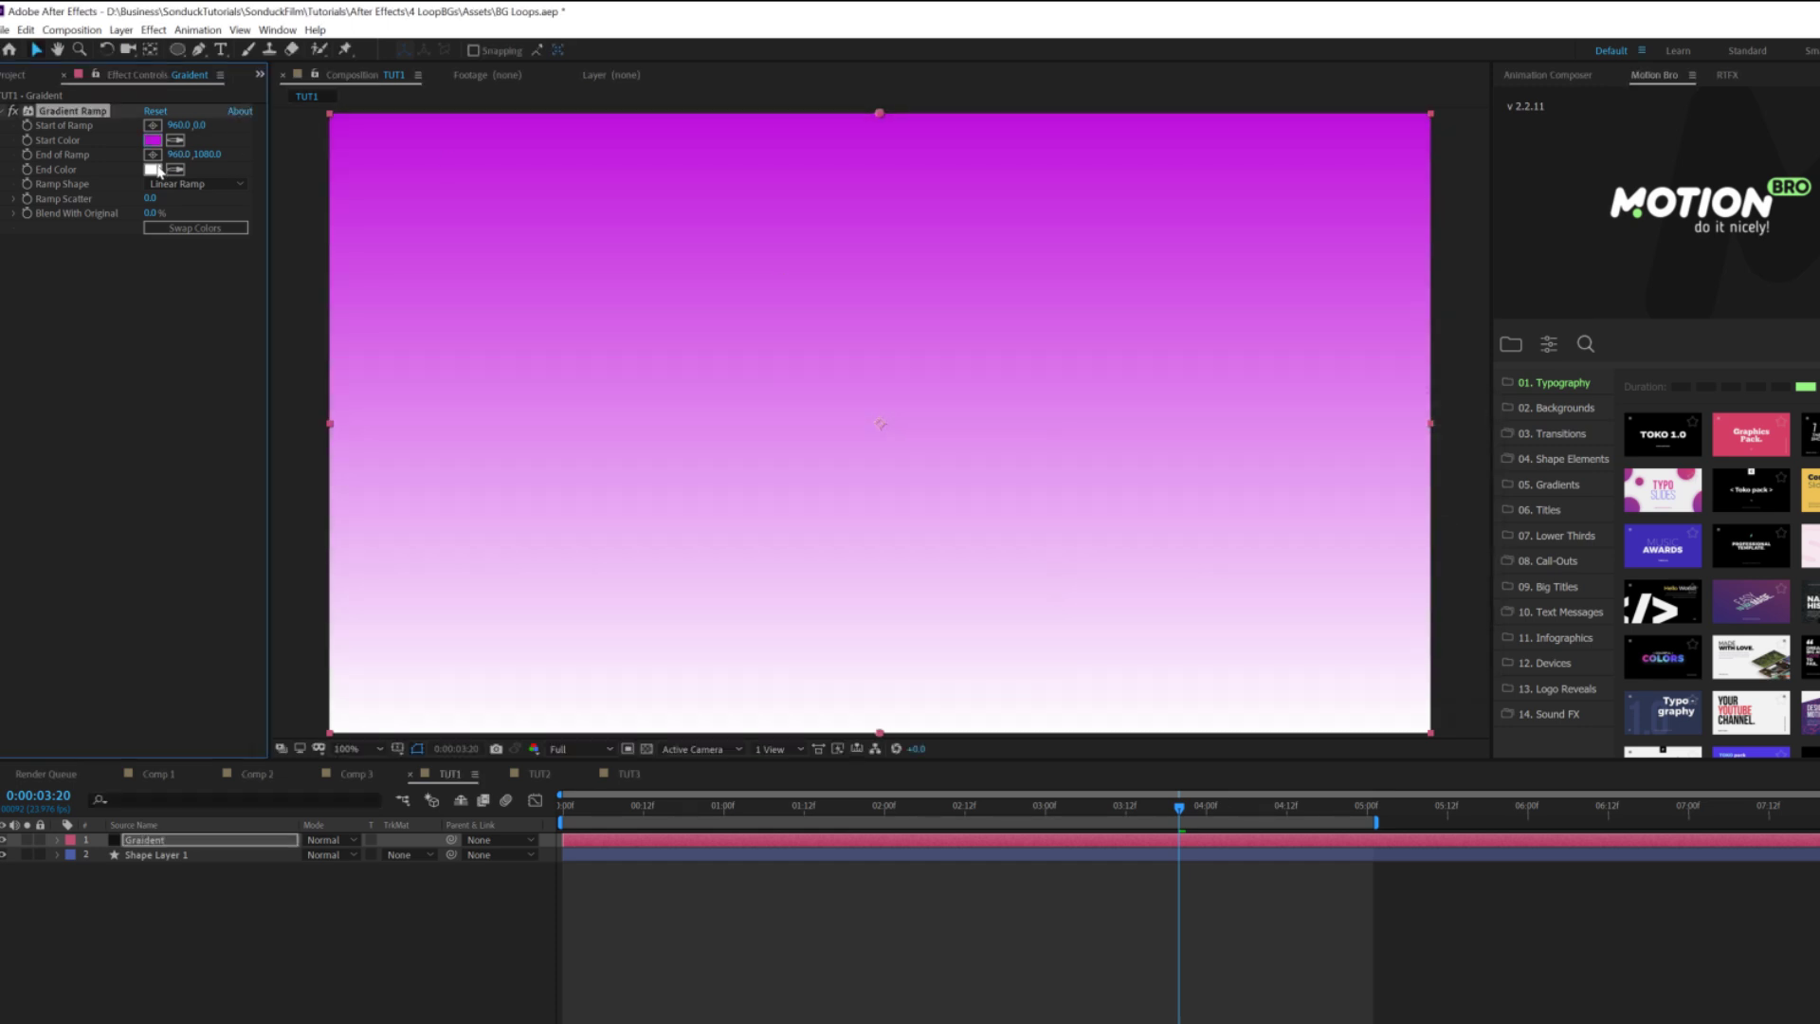
- Set the ramp's end colour to bright blue and move Shape Layer 1 above Graident
{"action": "left_click", "coordinate": [153, 168]}
{"action": "left_click_drag", "start_coordinate": [1308, 469], "coordinate": [1312, 510]}
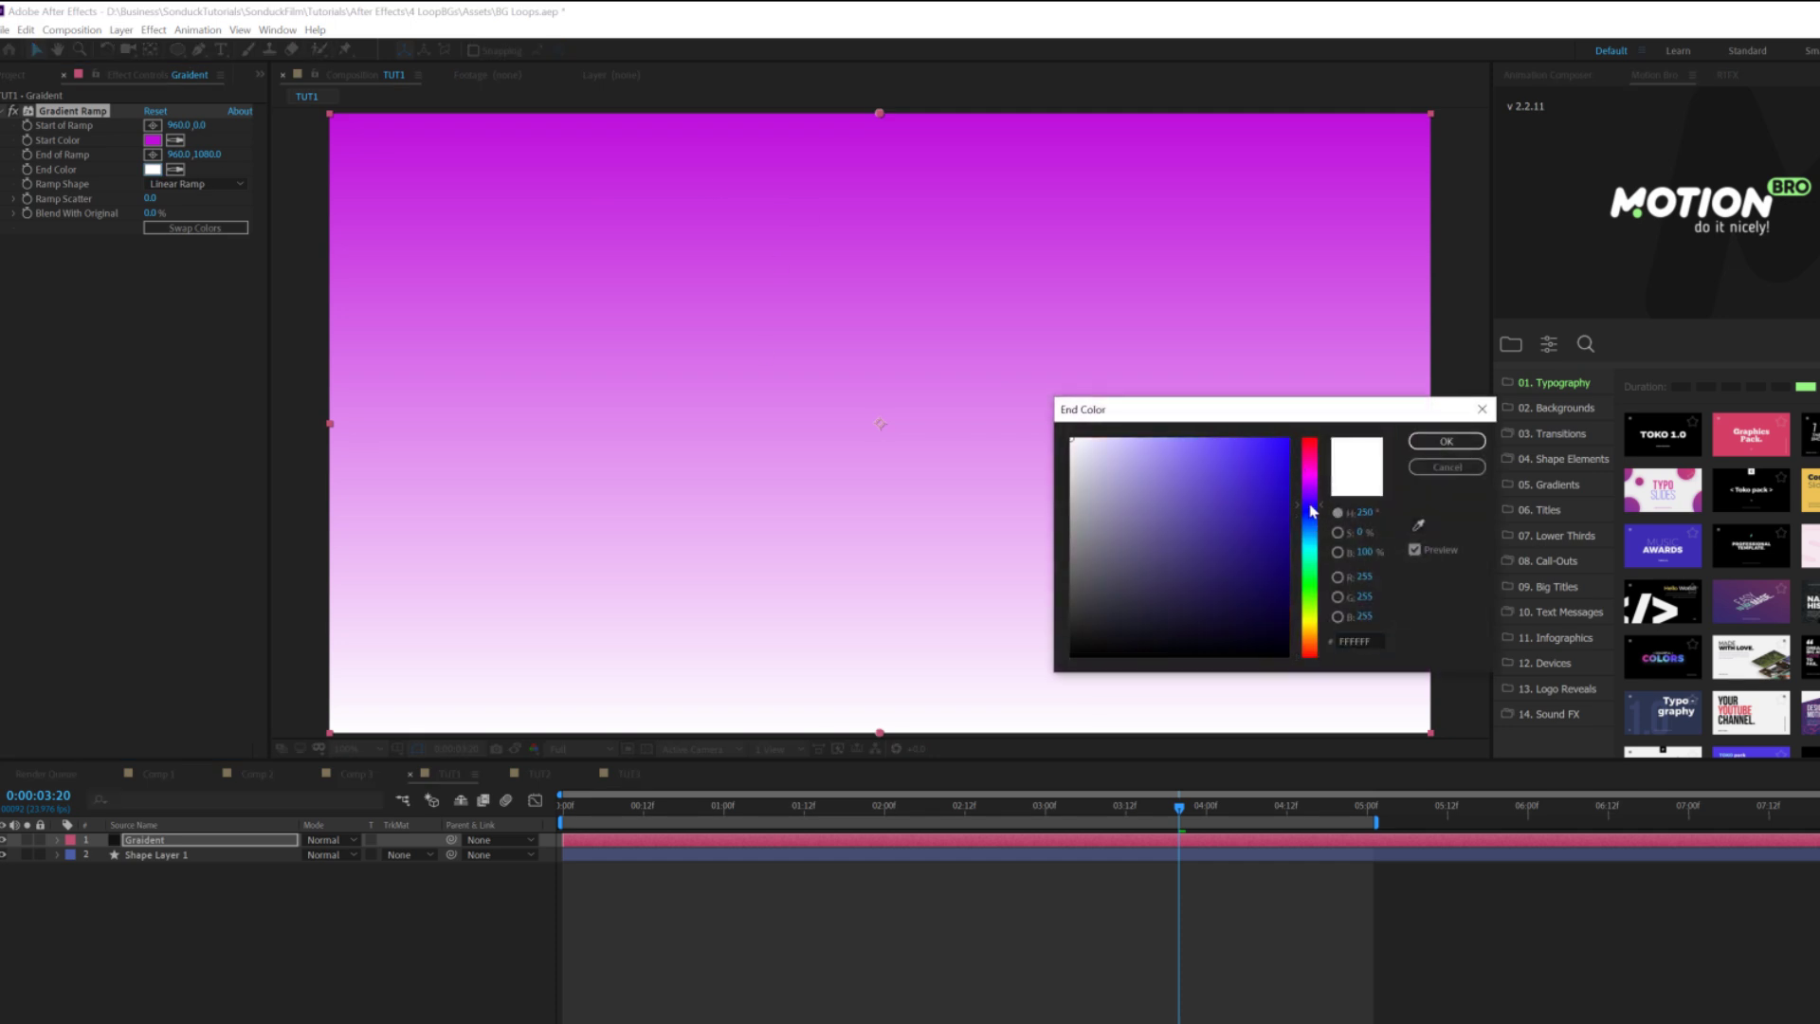
{"action": "left_click", "coordinate": [1266, 486]}
{"action": "left_click", "coordinate": [1453, 442]}
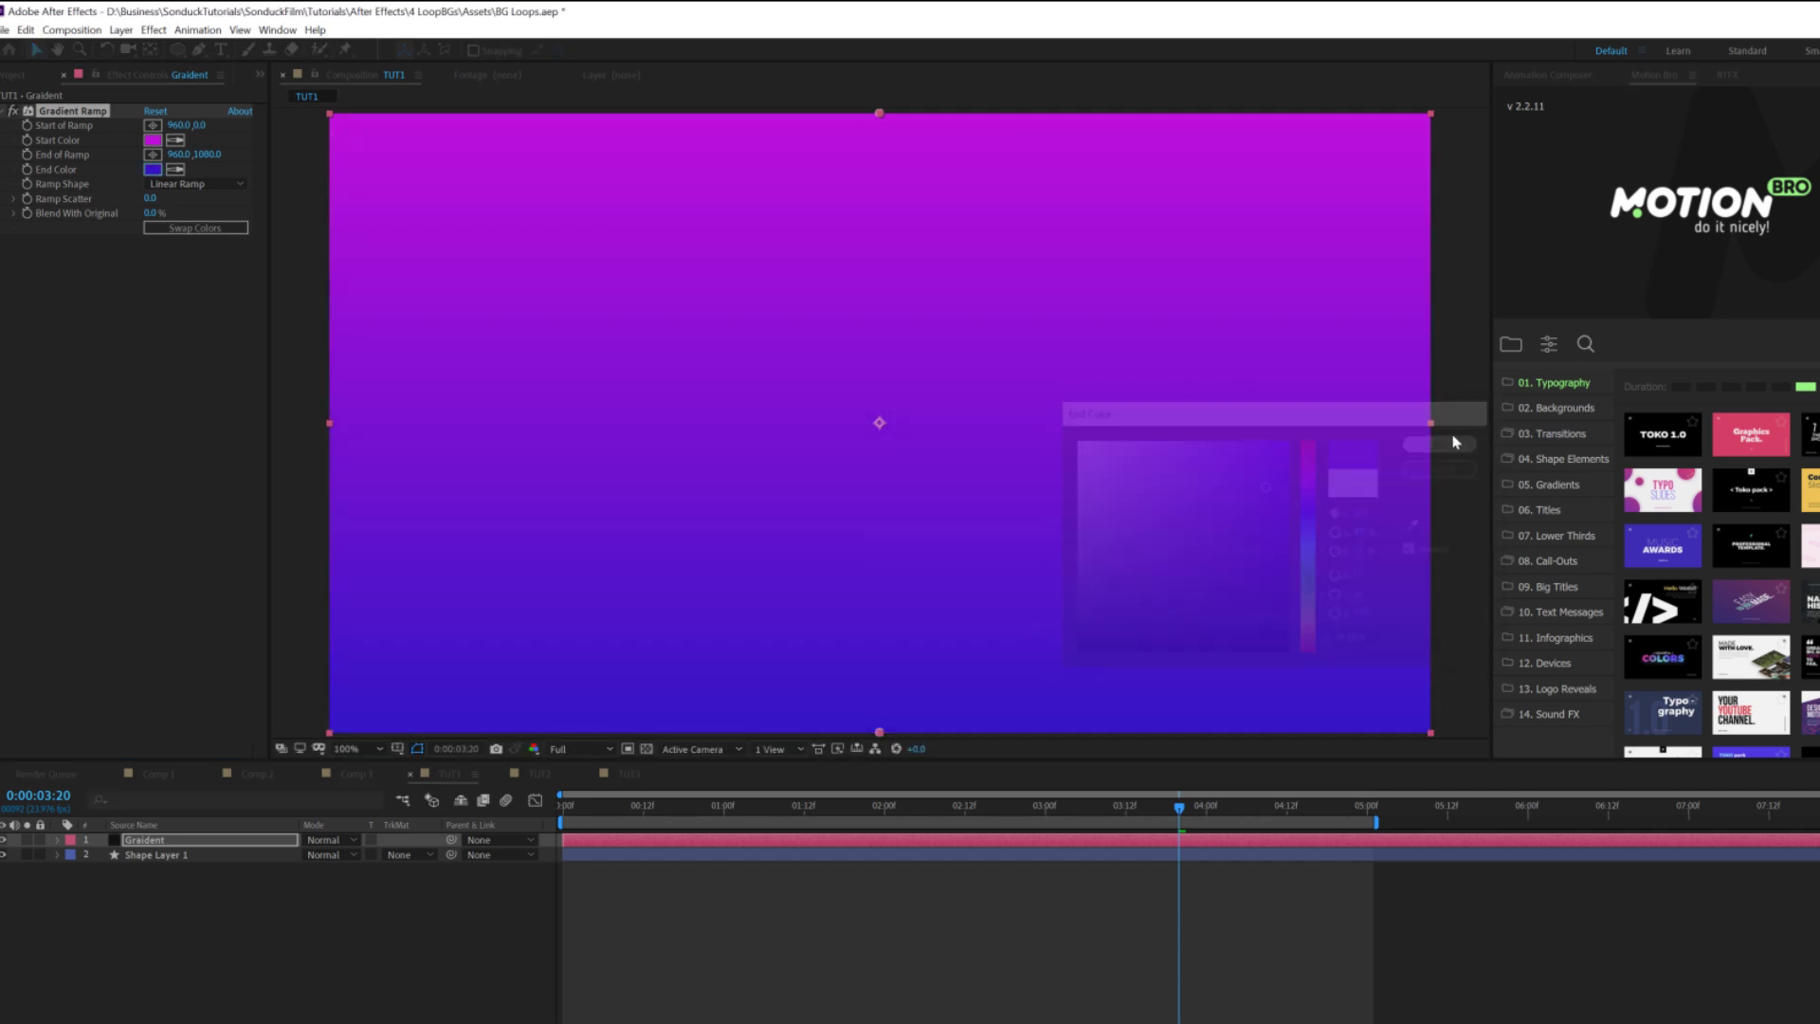
{"action": "left_click", "coordinate": [176, 842]}
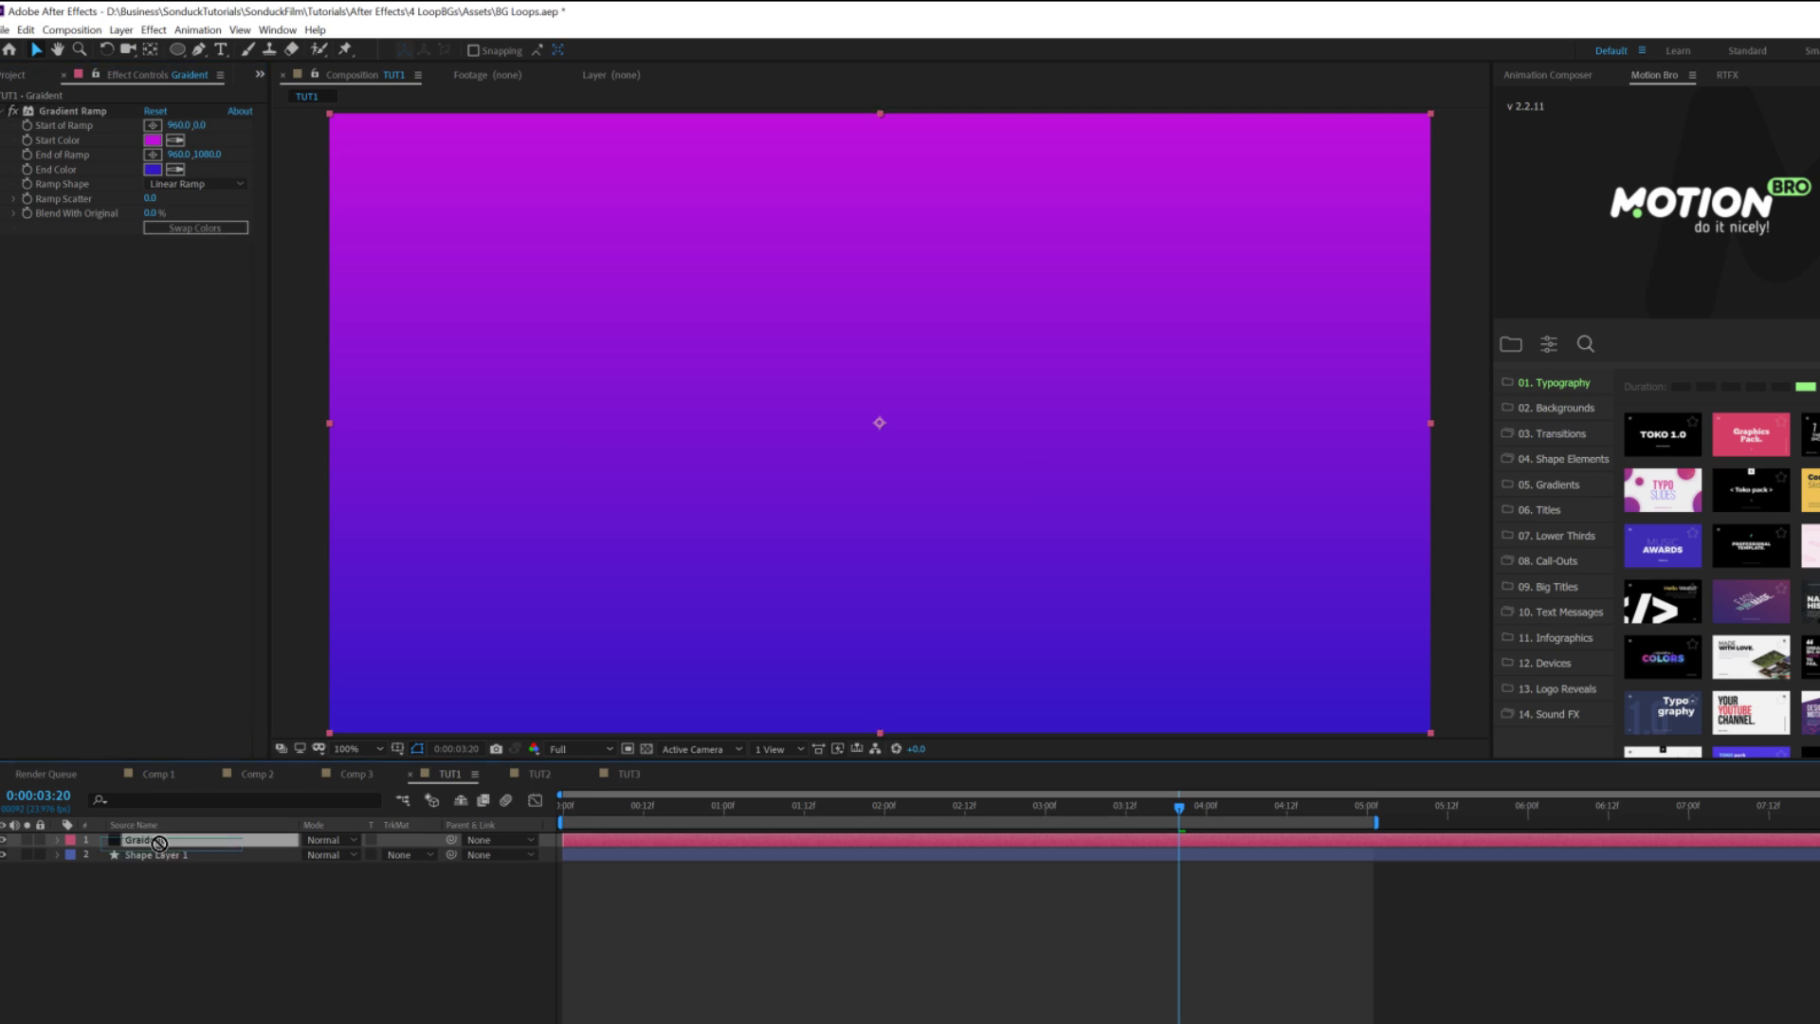
{"action": "left_click_drag", "start_coordinate": [126, 856], "coordinate": [128, 846]}
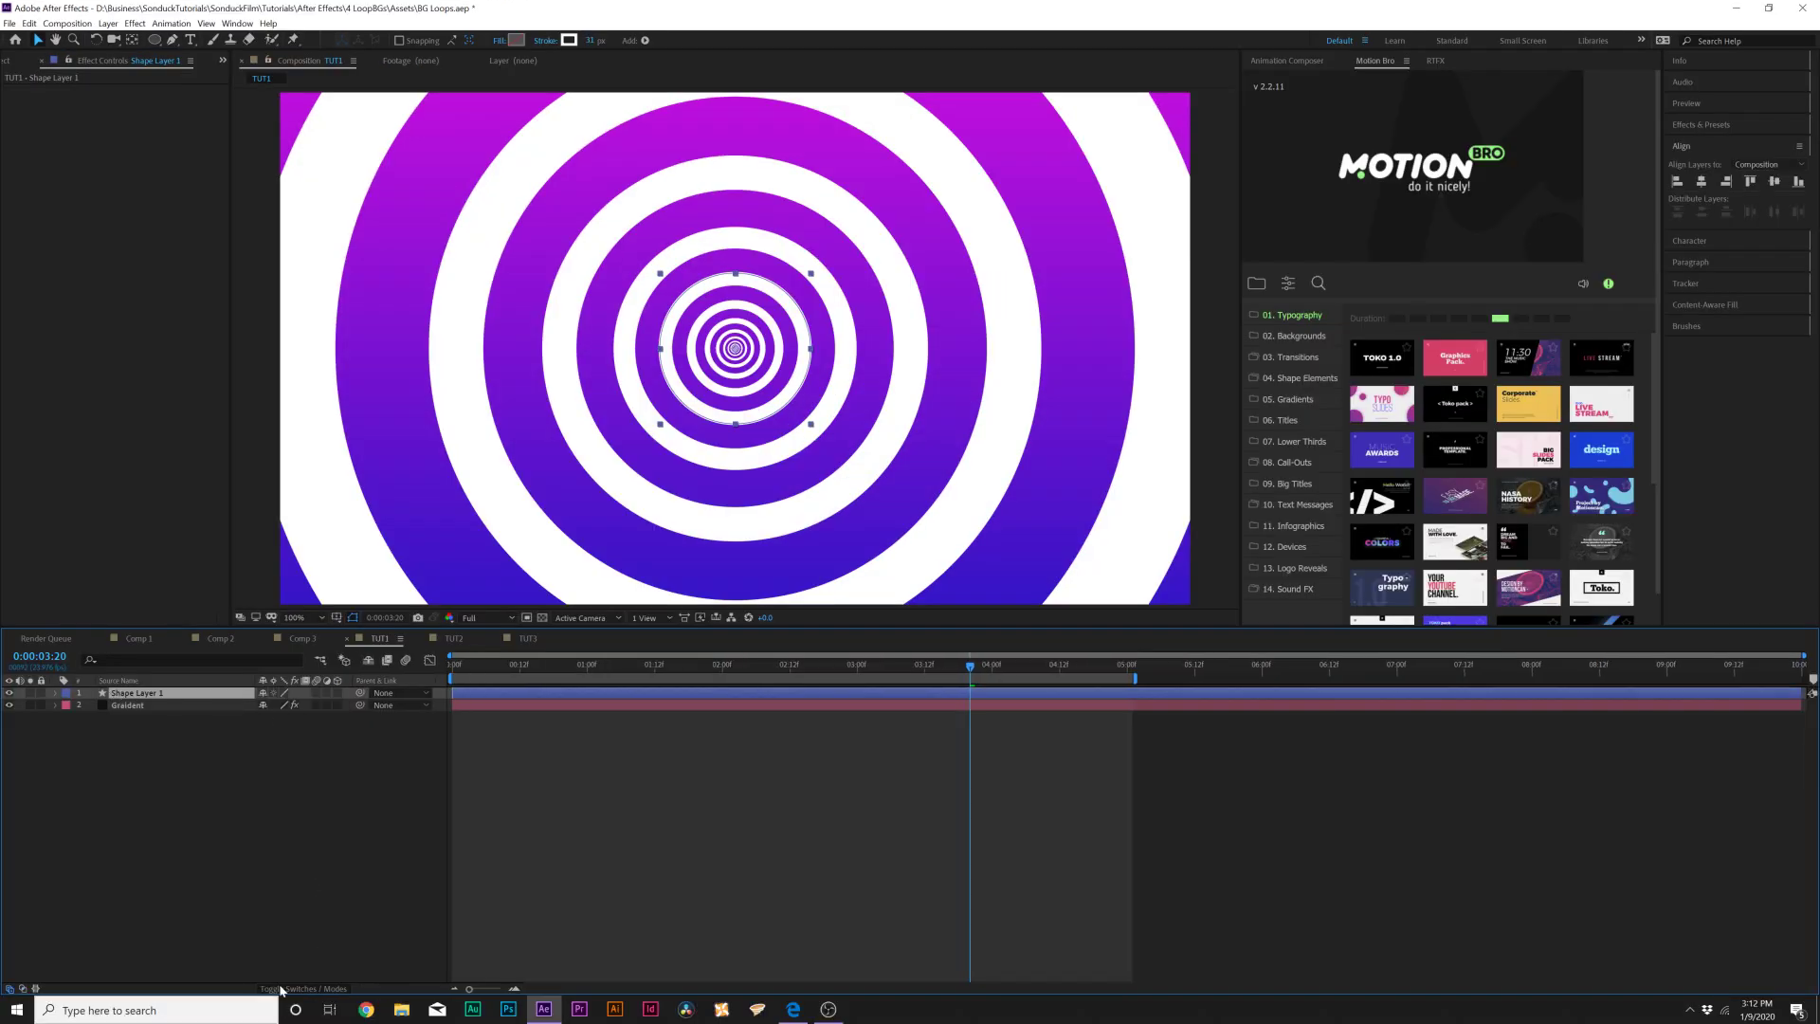
- Set Shape Layer 1's blend mode to Overlay
{"action": "left_click", "coordinate": [284, 698]}
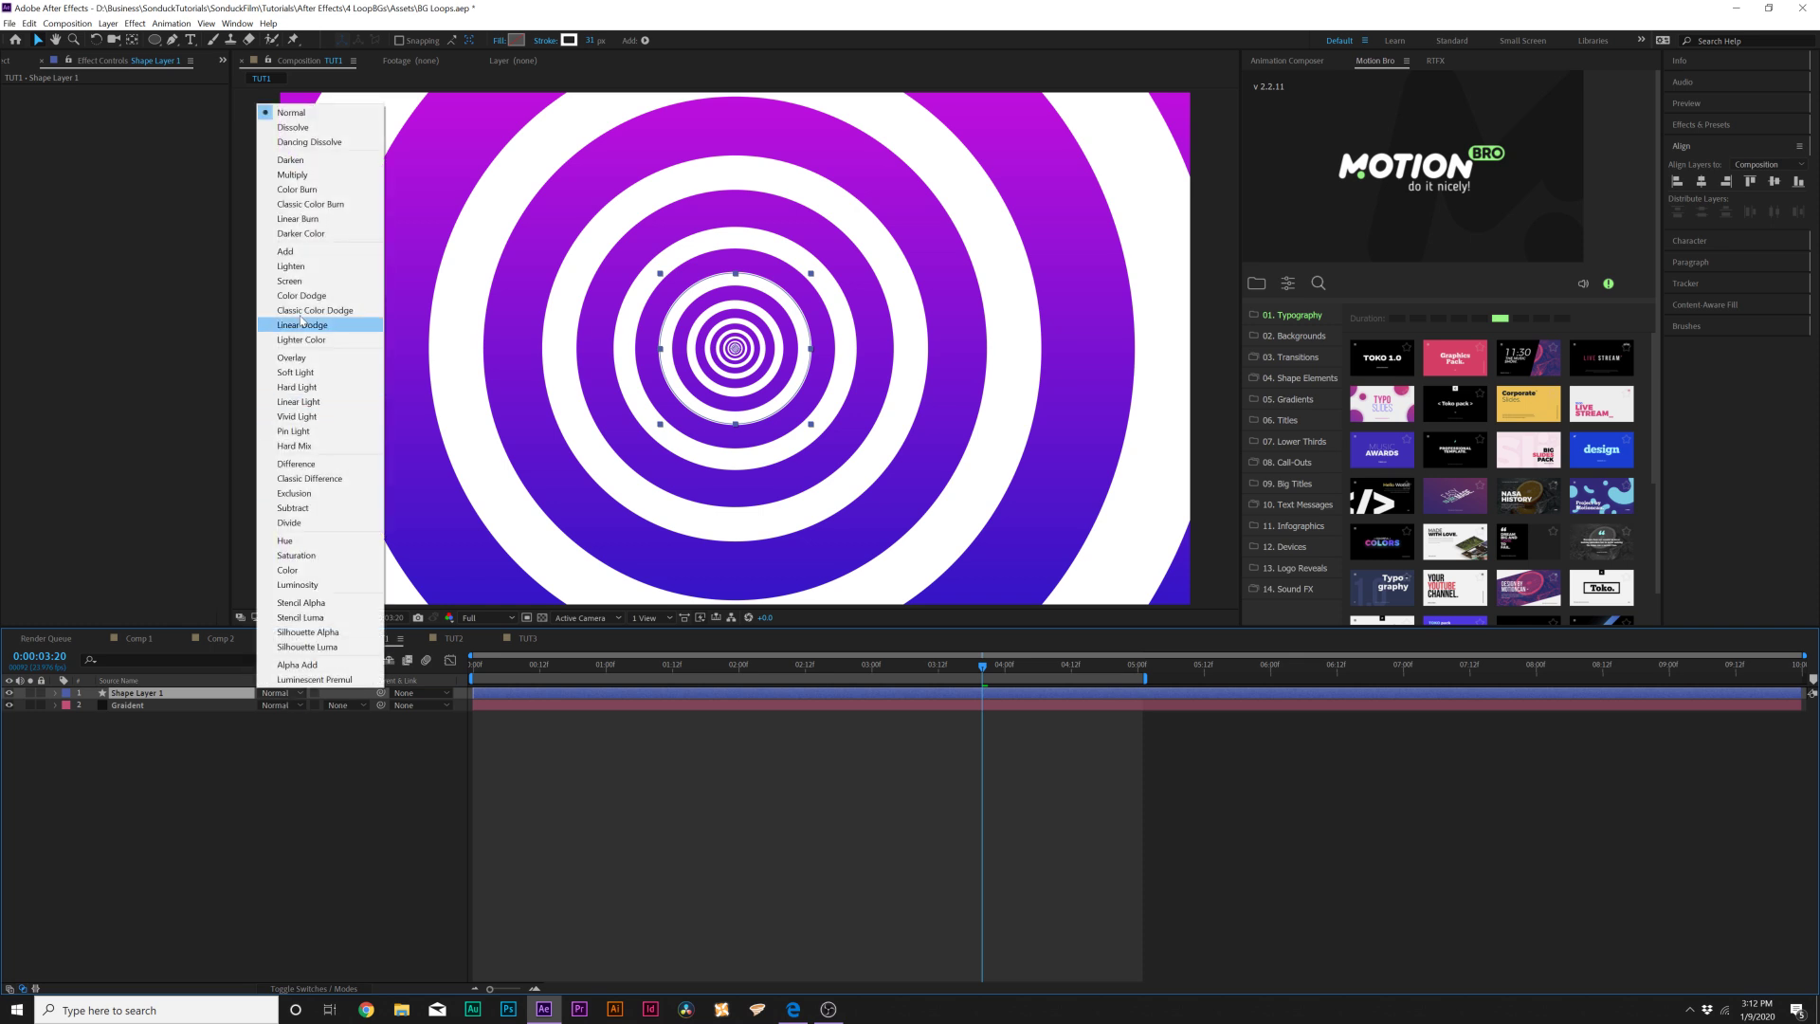
{"action": "left_click", "coordinate": [299, 357]}
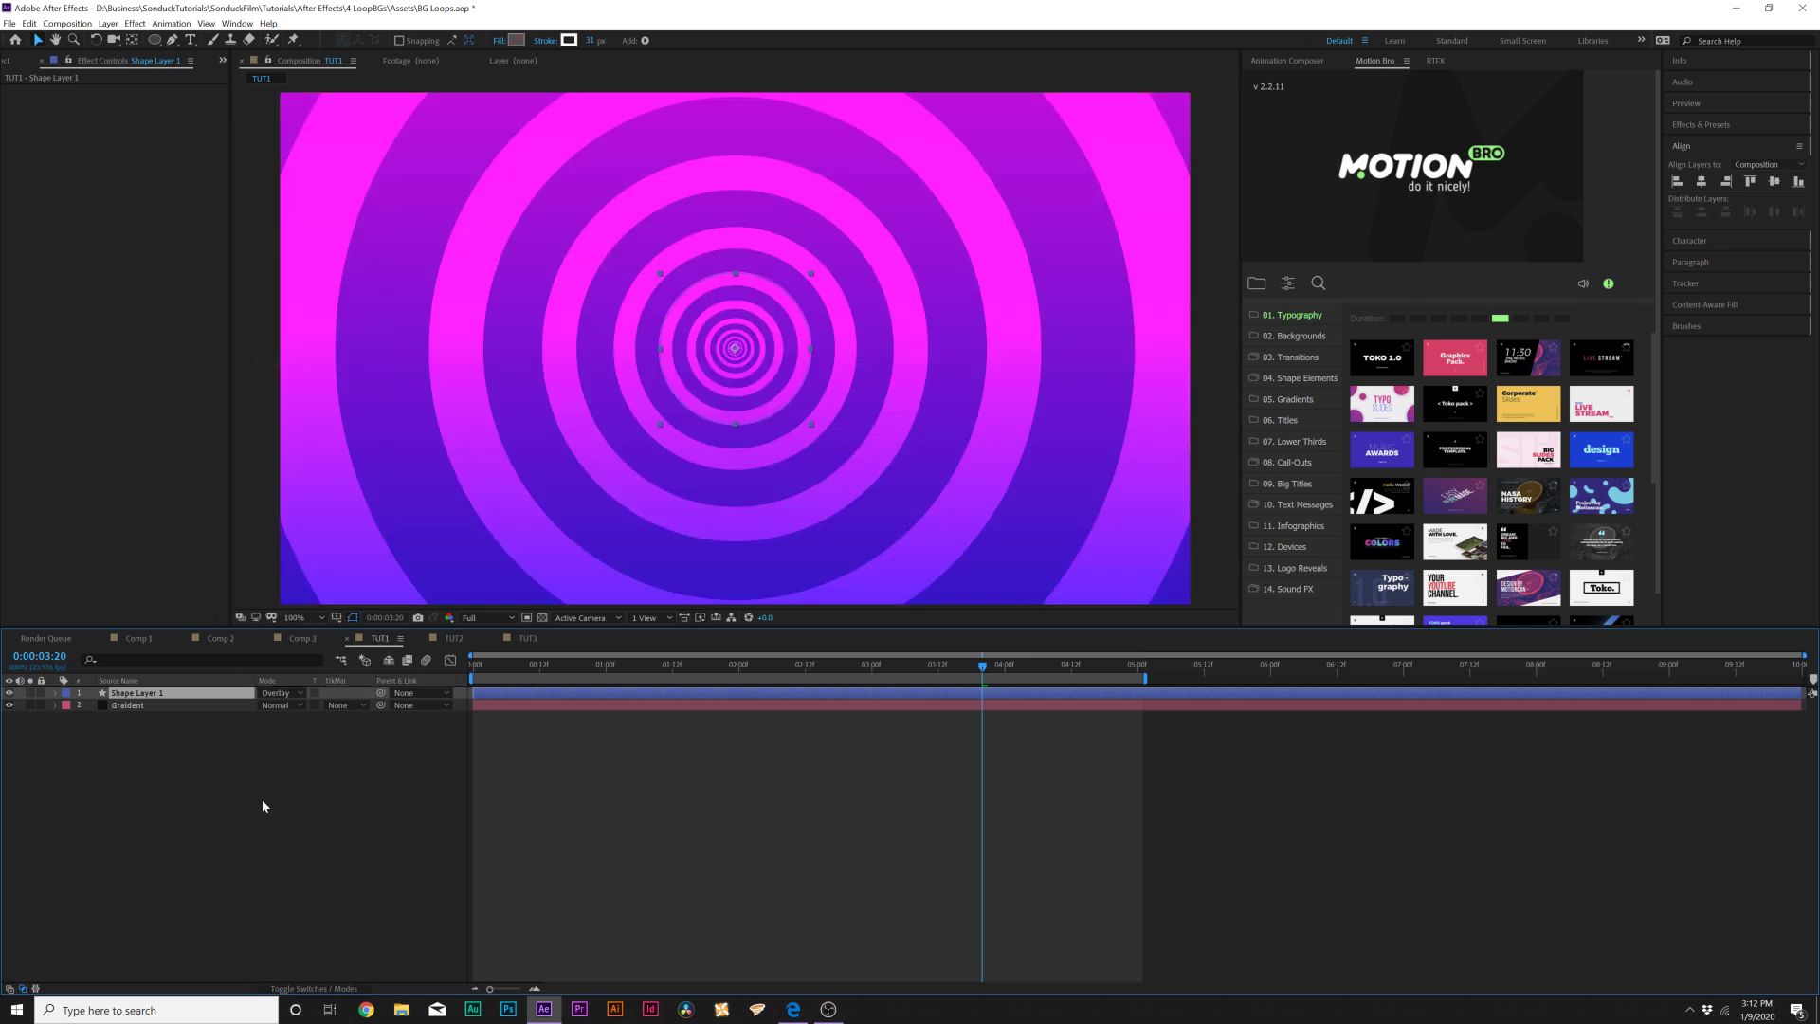
{"action": "left_click", "coordinate": [132, 706]}
- Add a black solid above the gradient and lower its opacity to 51%
{"action": "left_click", "coordinate": [147, 30]}
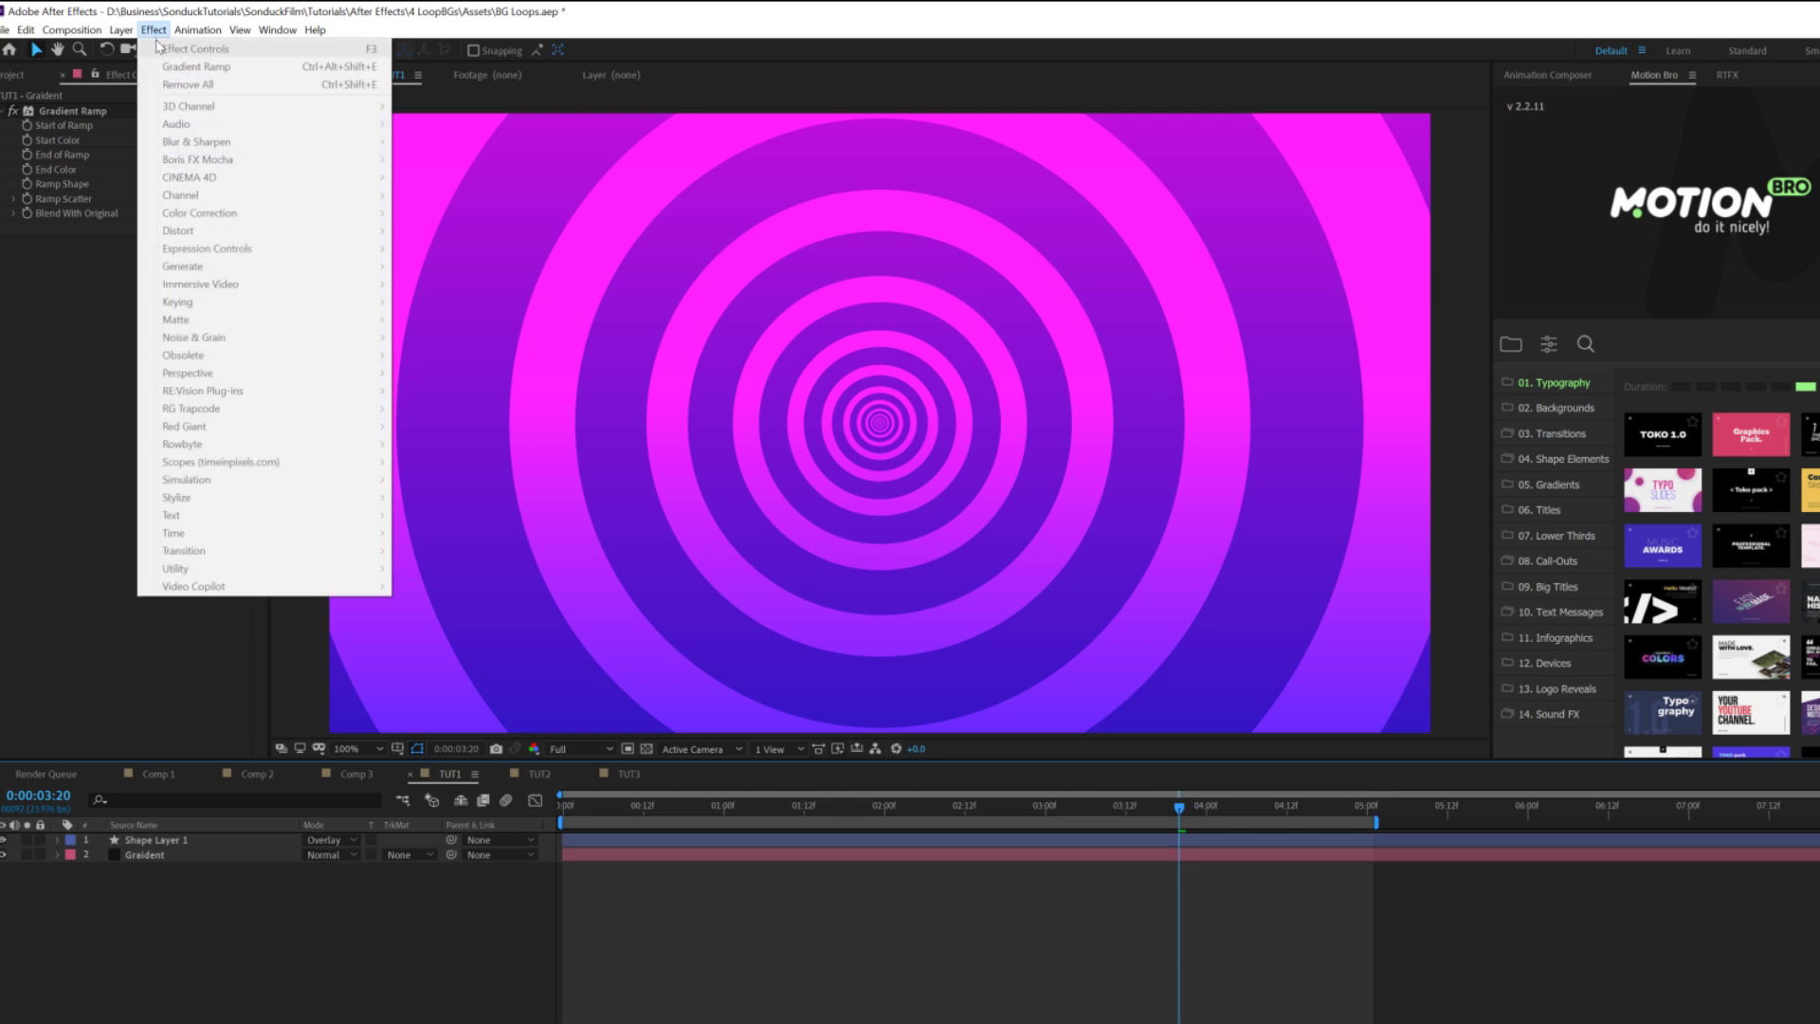
{"action": "mouse_move", "coordinate": [121, 30]}
{"action": "mouse_move", "coordinate": [195, 49]}
{"action": "left_click", "coordinate": [591, 68]}
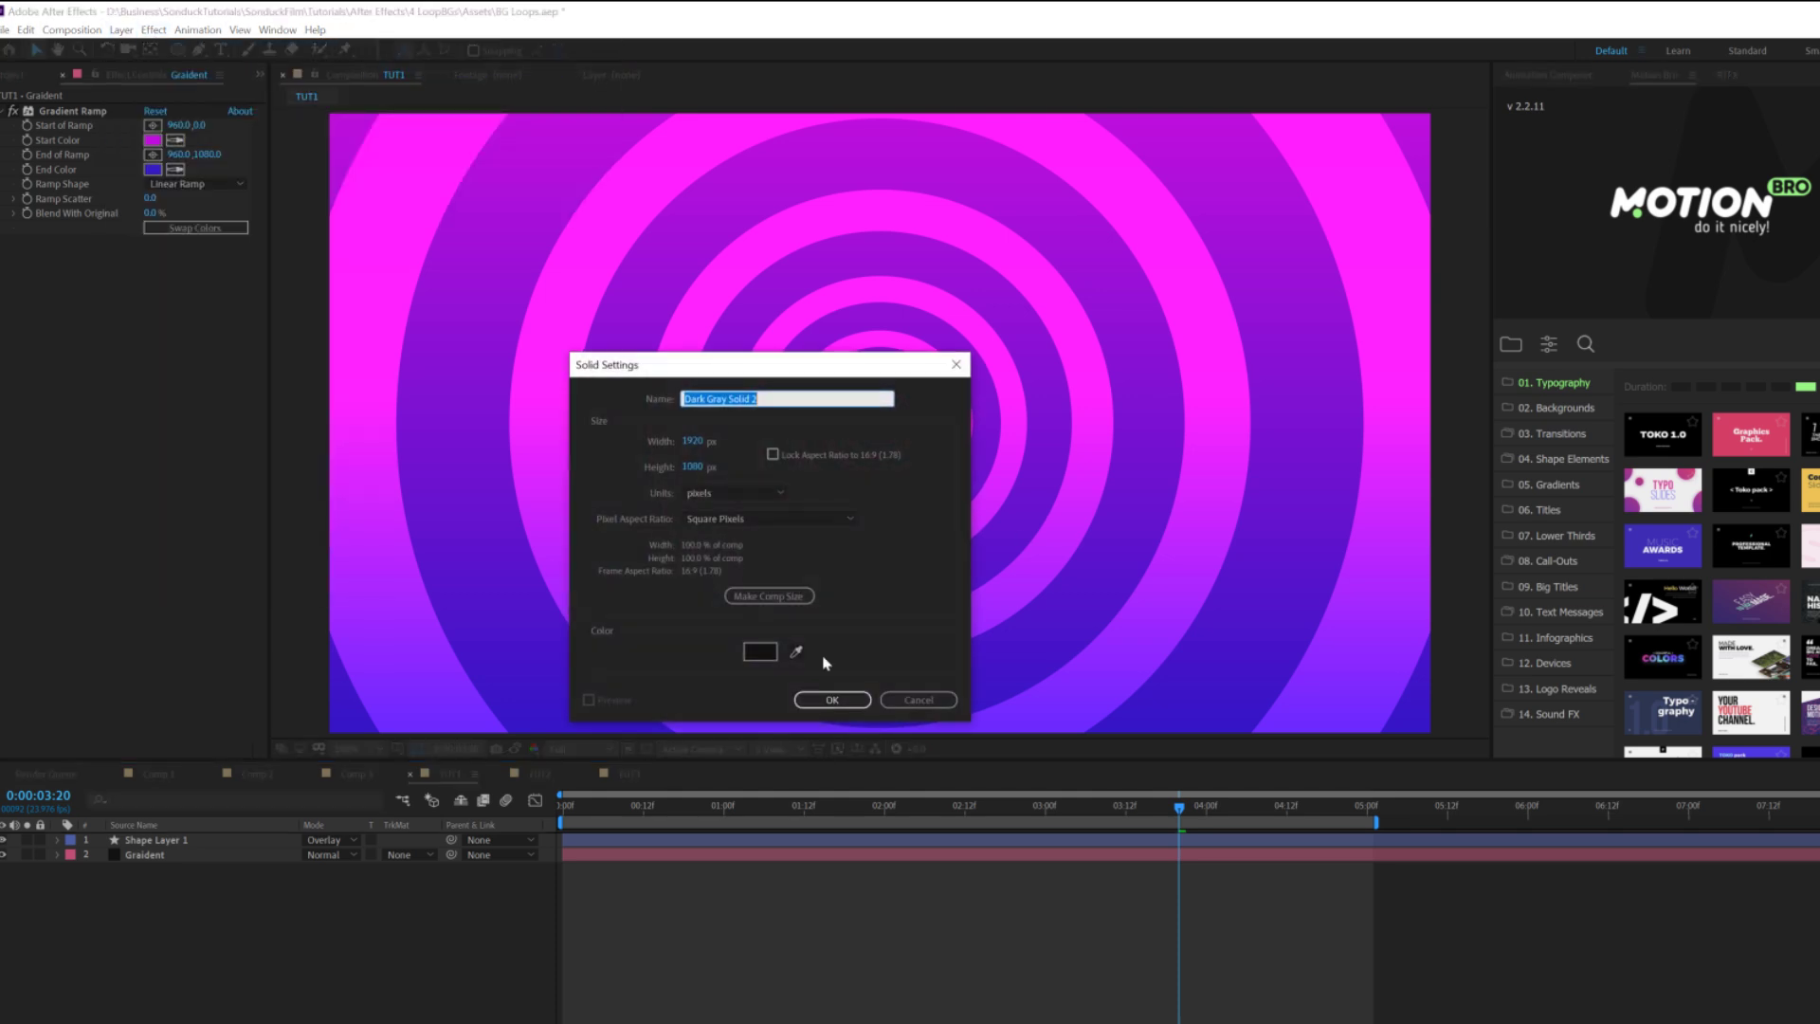
{"action": "left_click", "coordinate": [760, 651]}
{"action": "left_click", "coordinate": [1445, 441]}
{"action": "key", "text": "Return"}
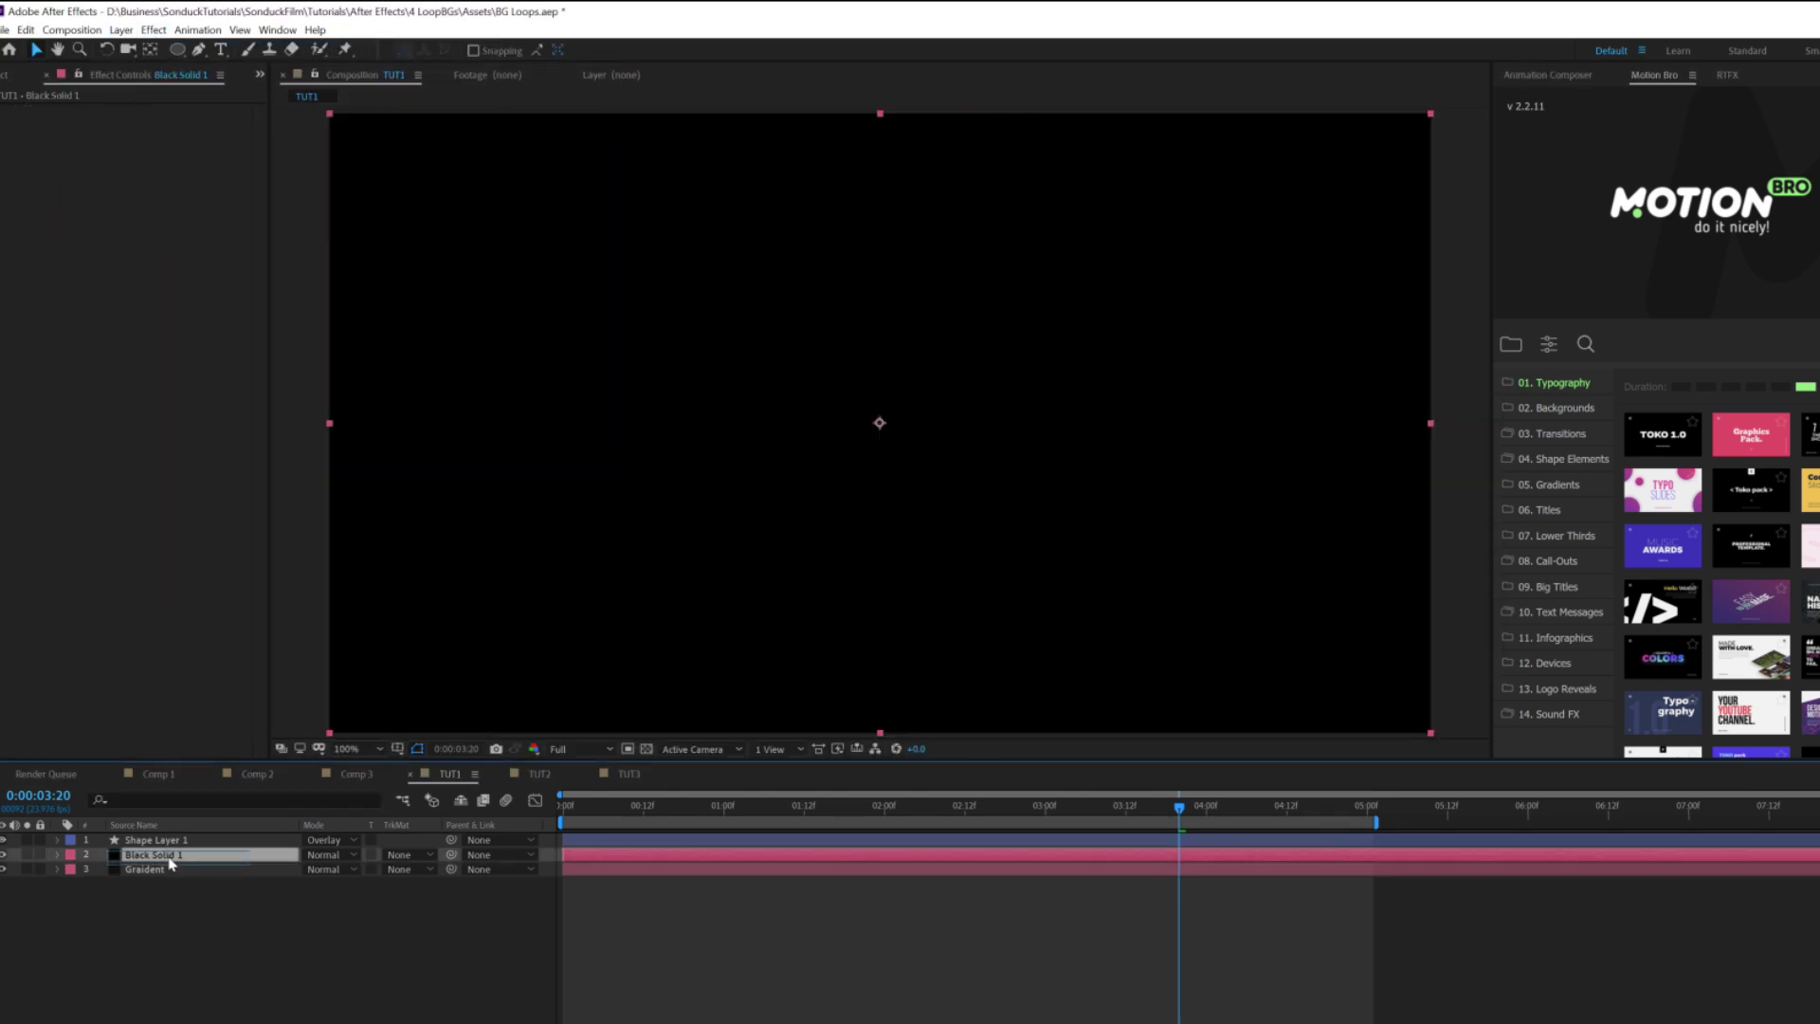
{"action": "key", "text": "t"}
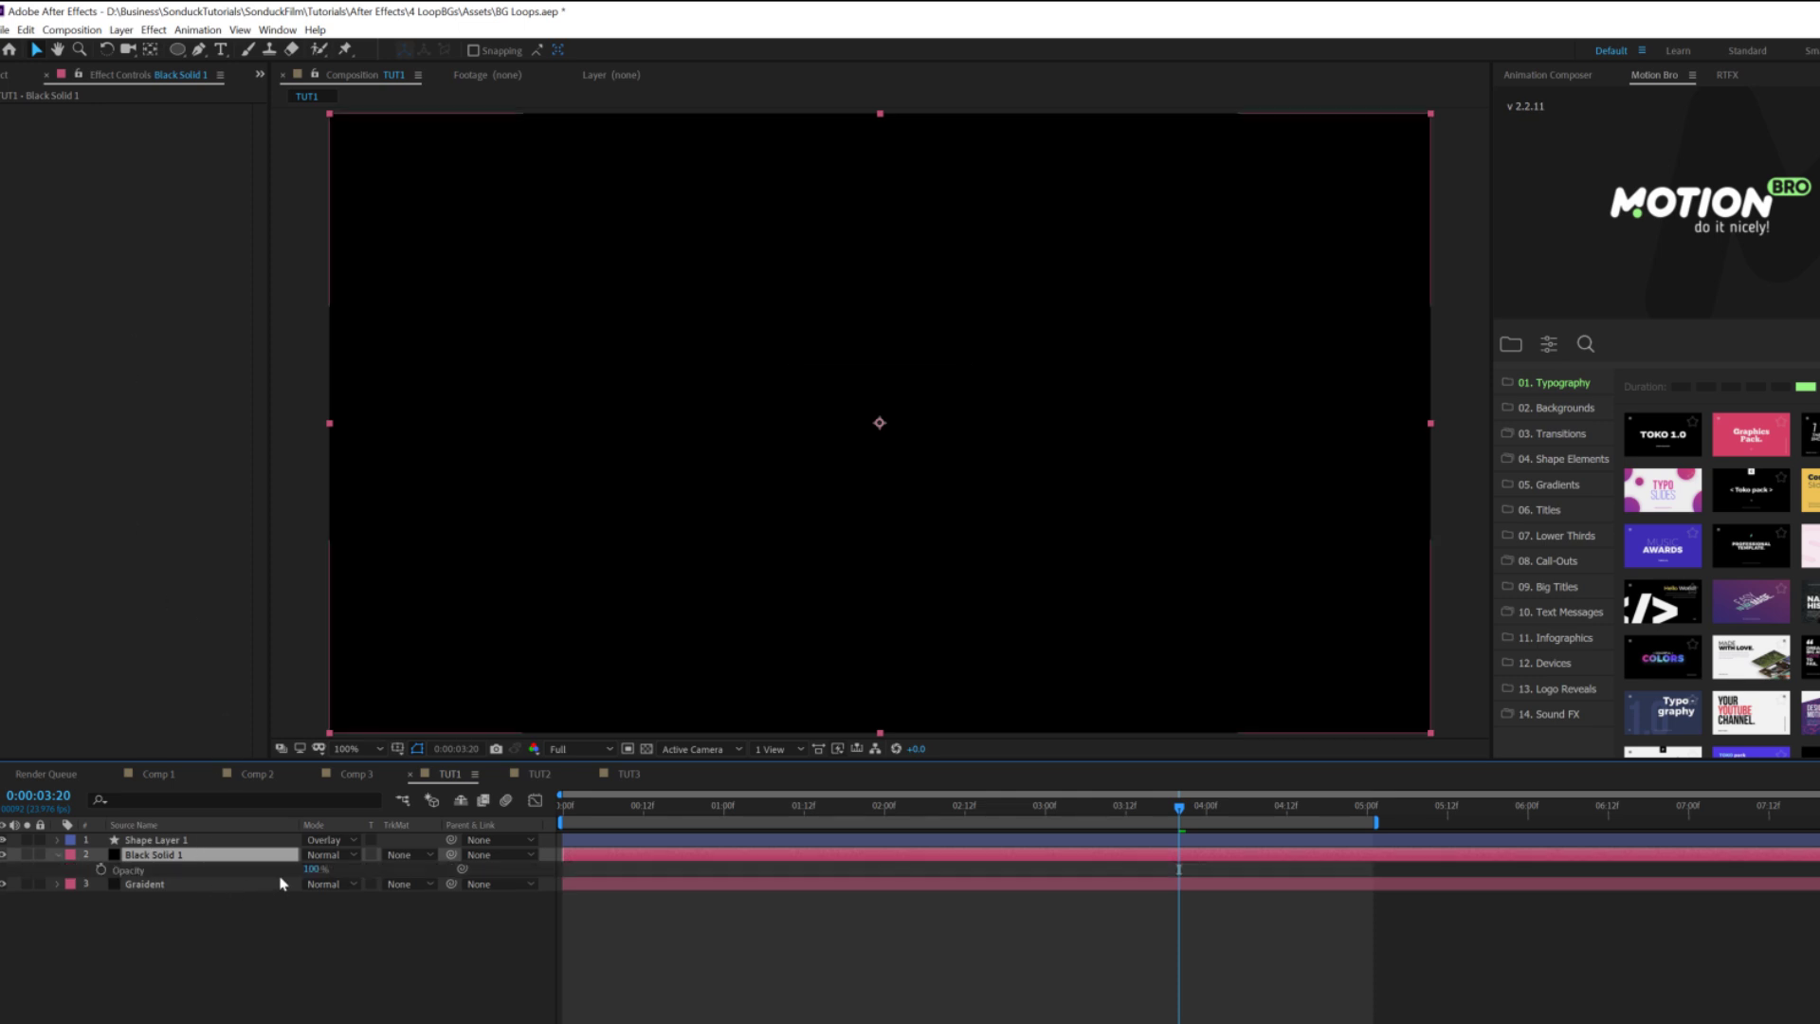
{"action": "left_click_drag", "start_coordinate": [309, 869], "coordinate": [207, 867]}
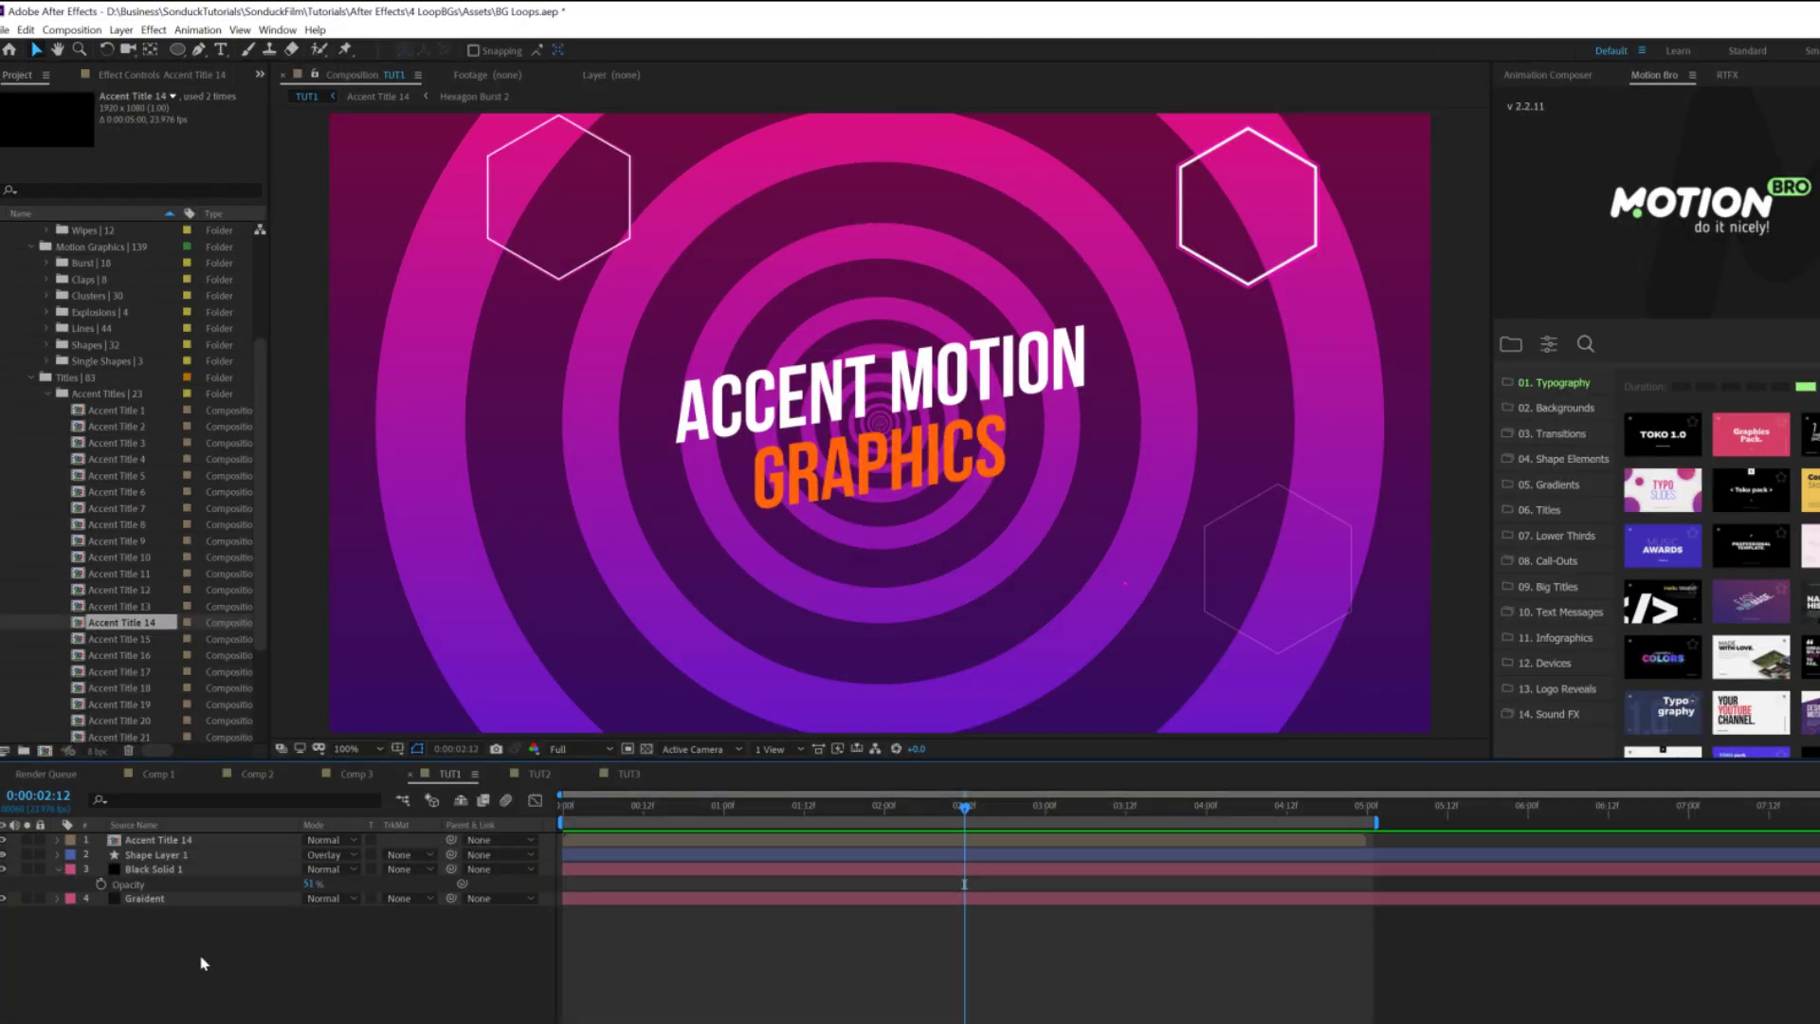
- Add an adjustment layer below Accent Title 14 with Gaussian Blur at 8.8 blurriness
{"action": "key", "text": "ctrl+alt+y"}
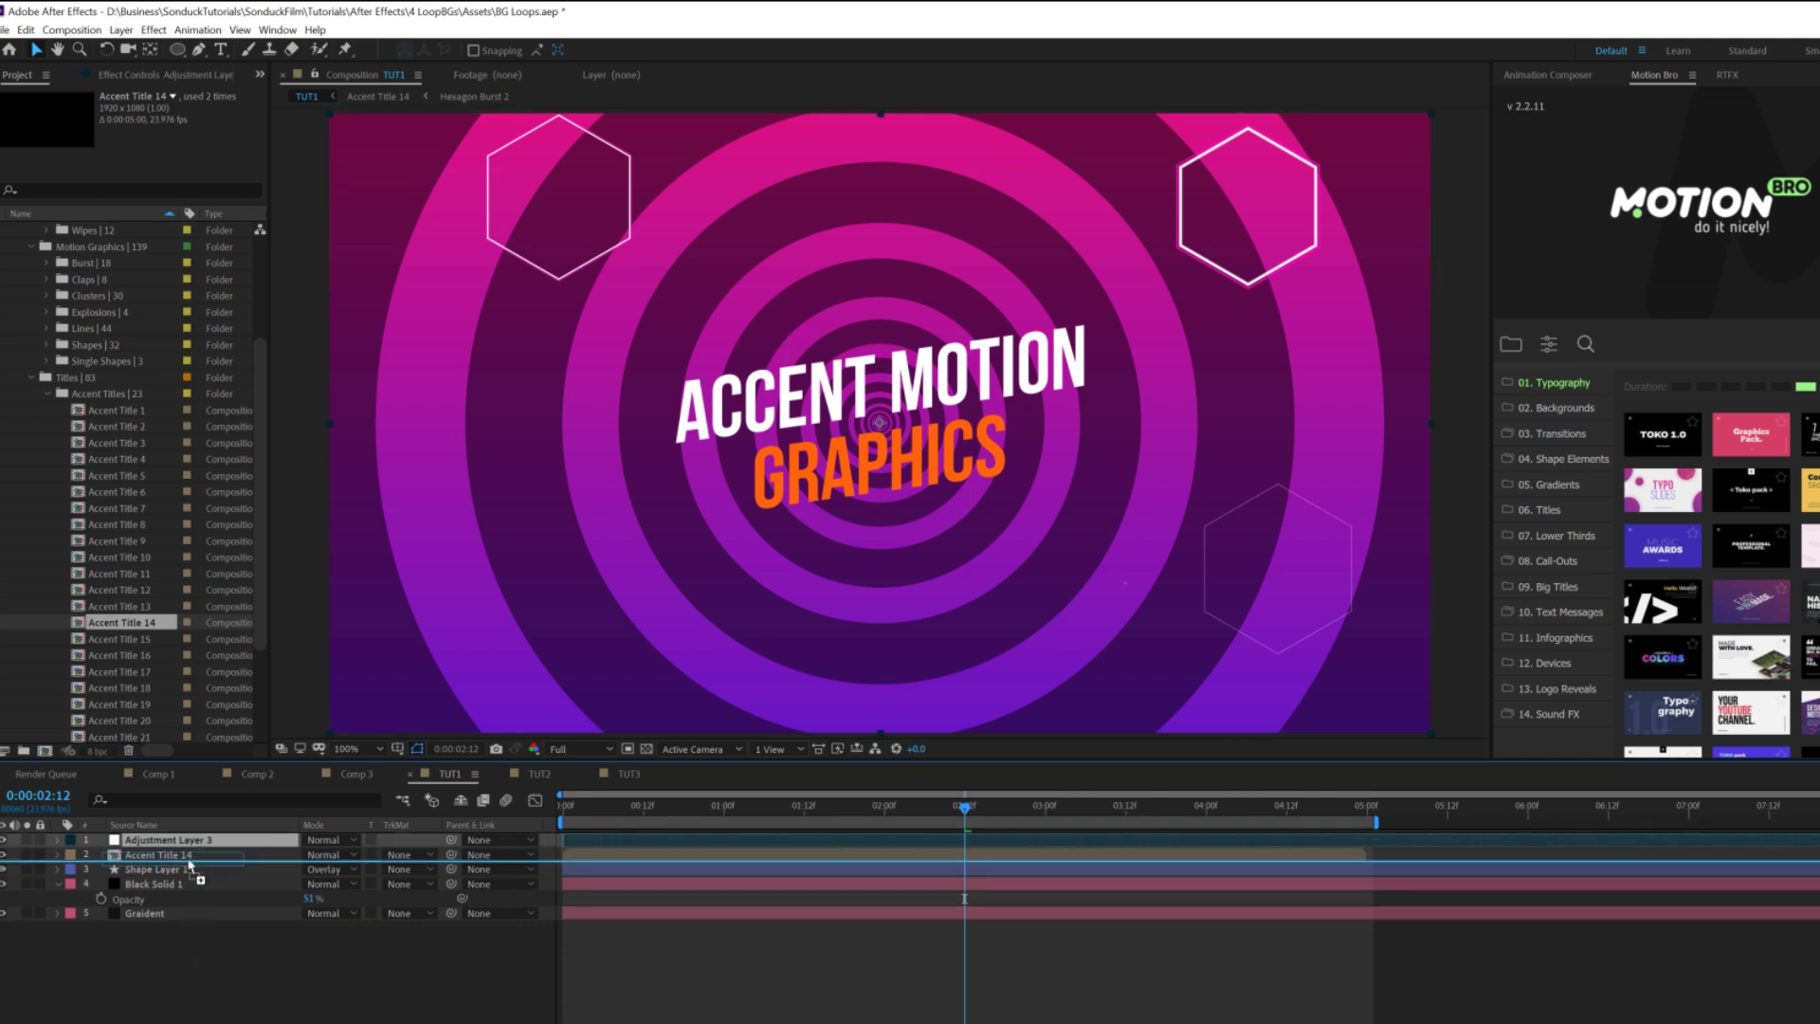
{"action": "left_click", "coordinate": [153, 30]}
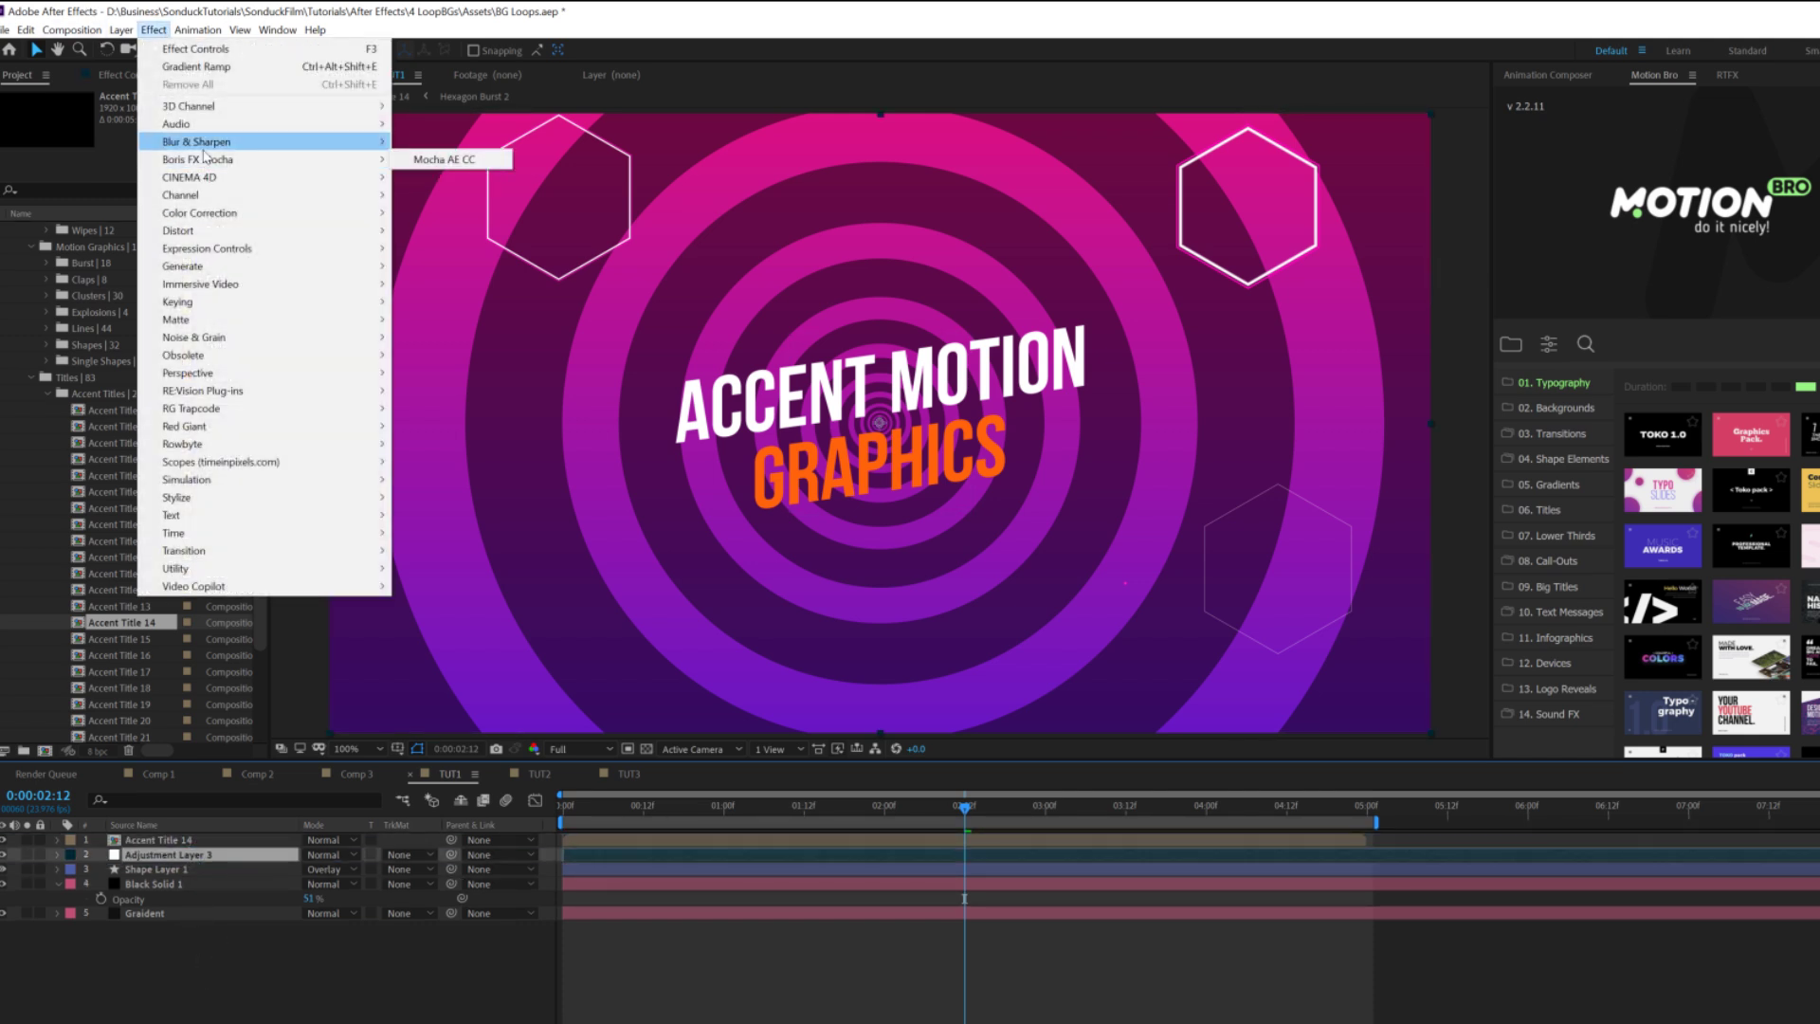
{"action": "mouse_move", "coordinate": [267, 148]}
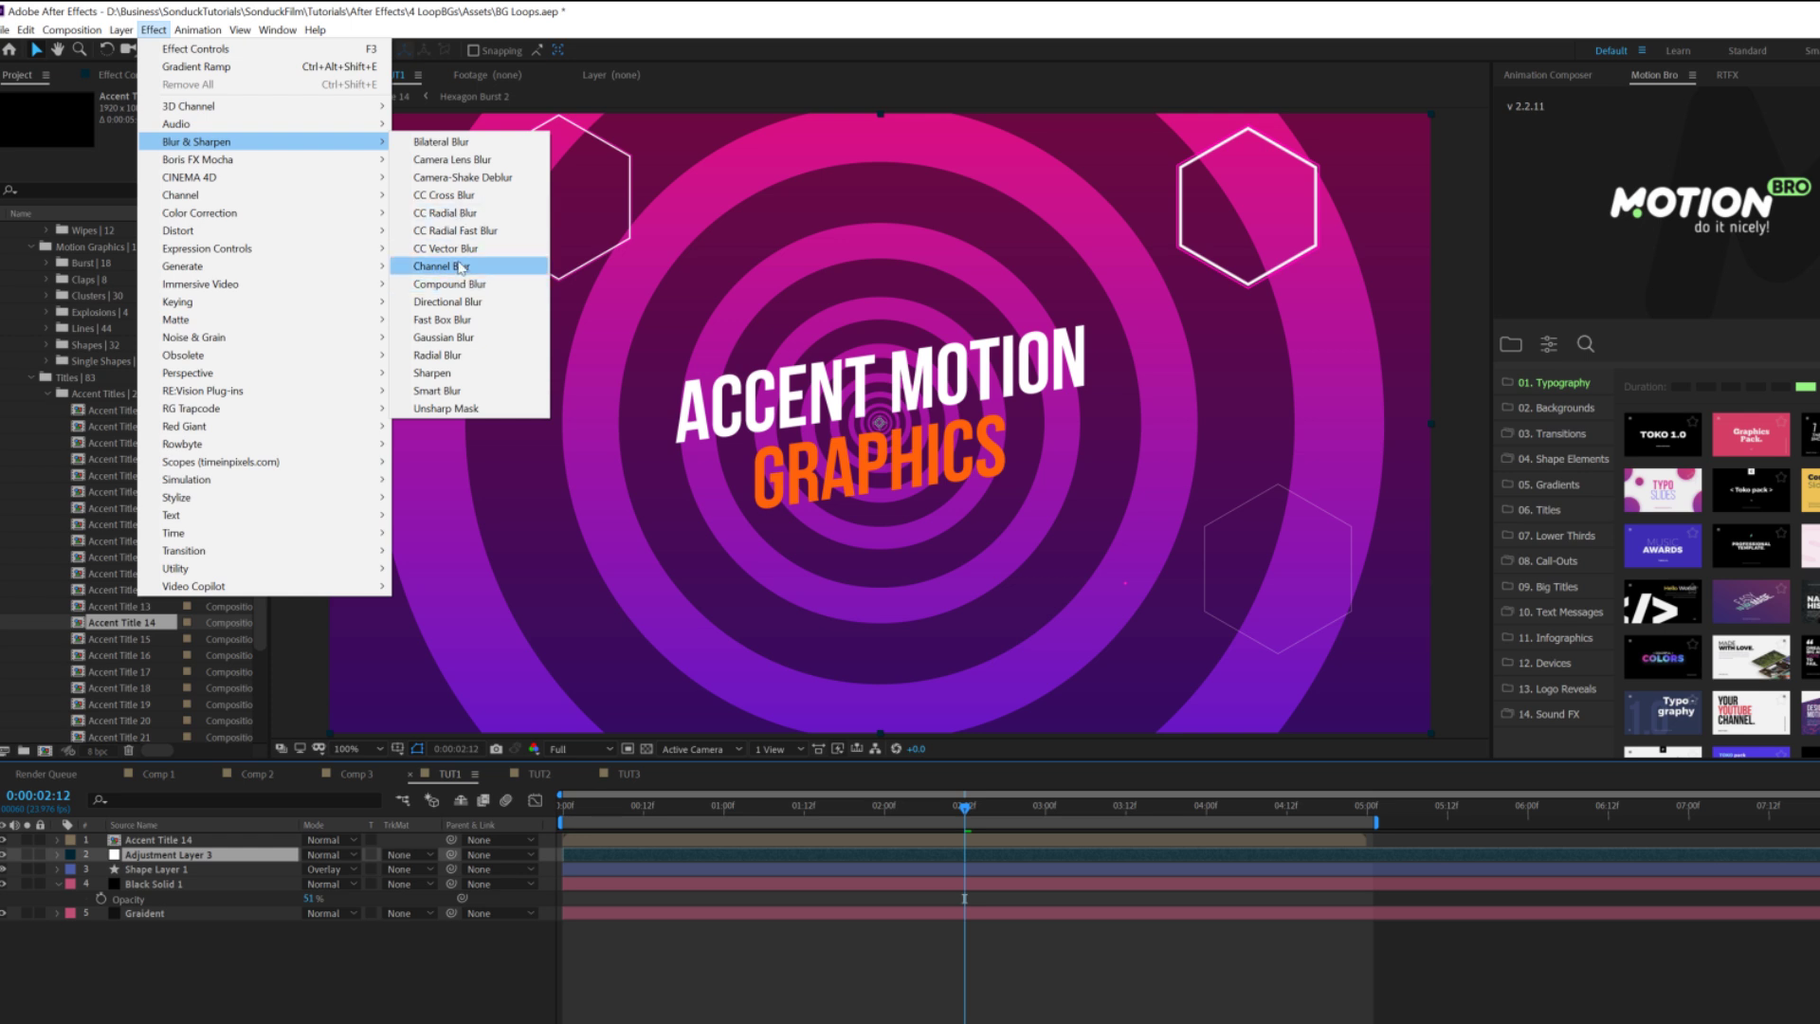
{"action": "left_click", "coordinate": [446, 336]}
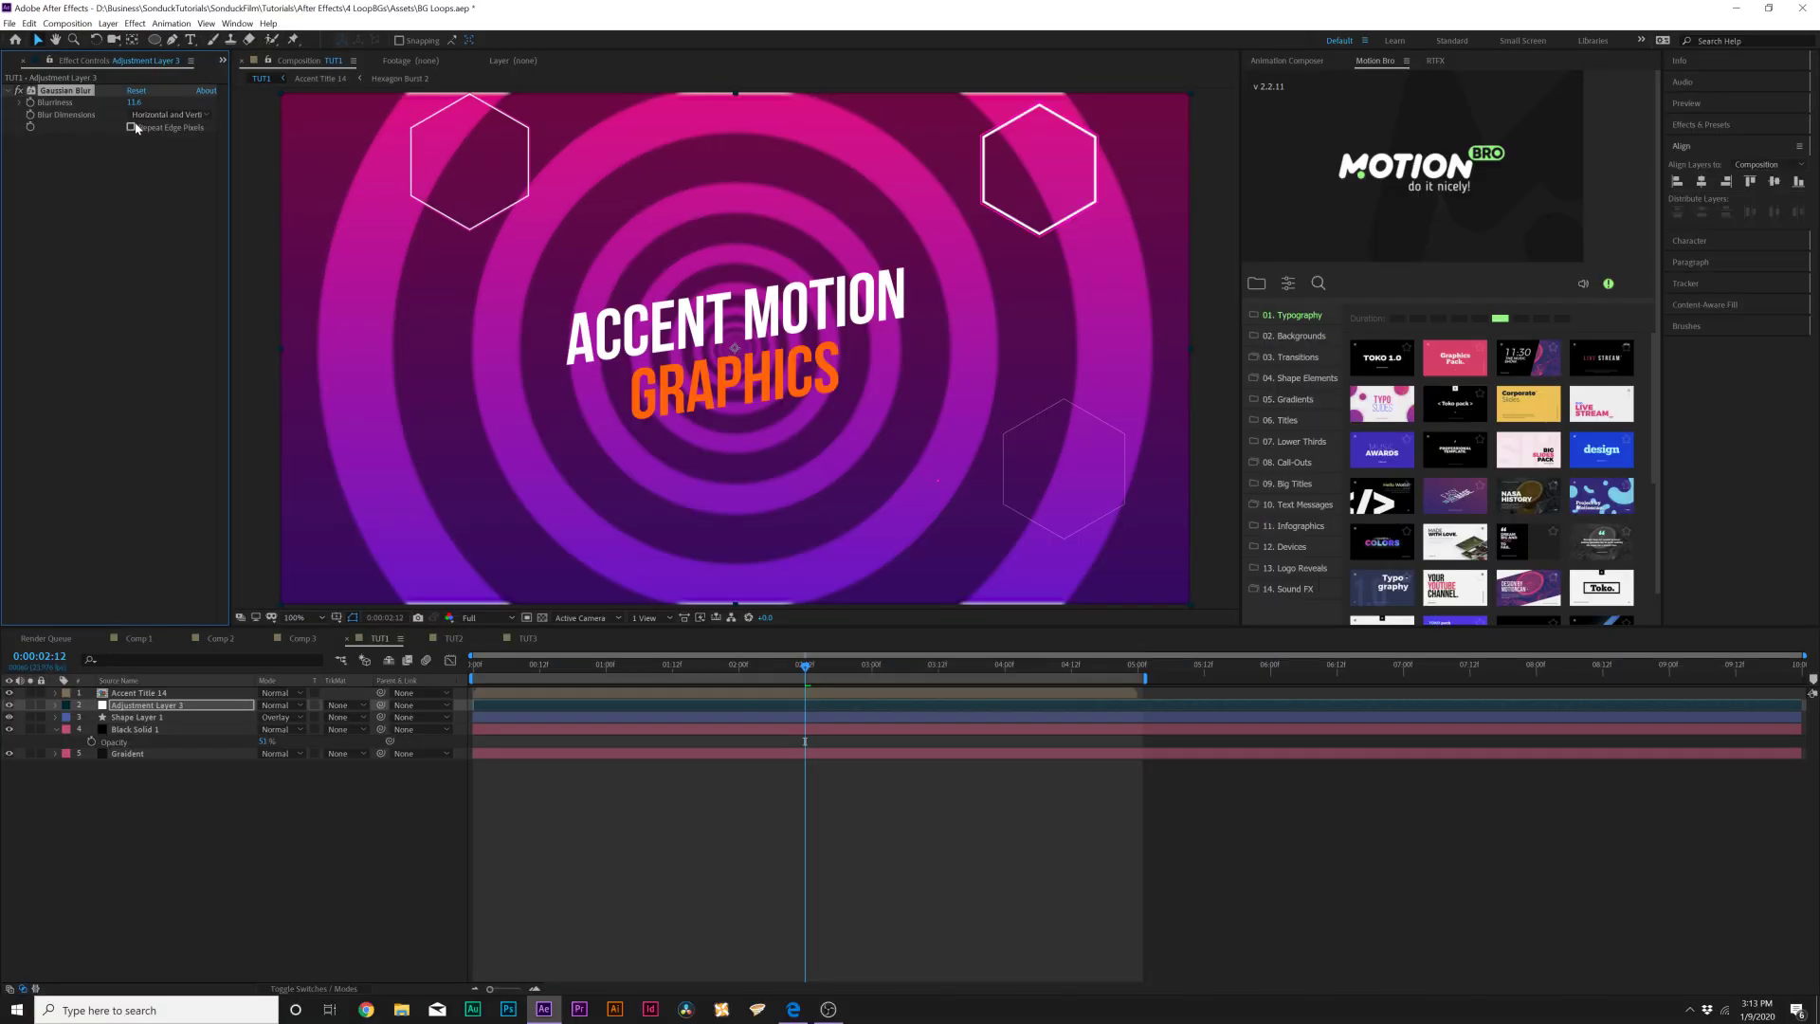
{"action": "left_click", "coordinate": [313, 793]}
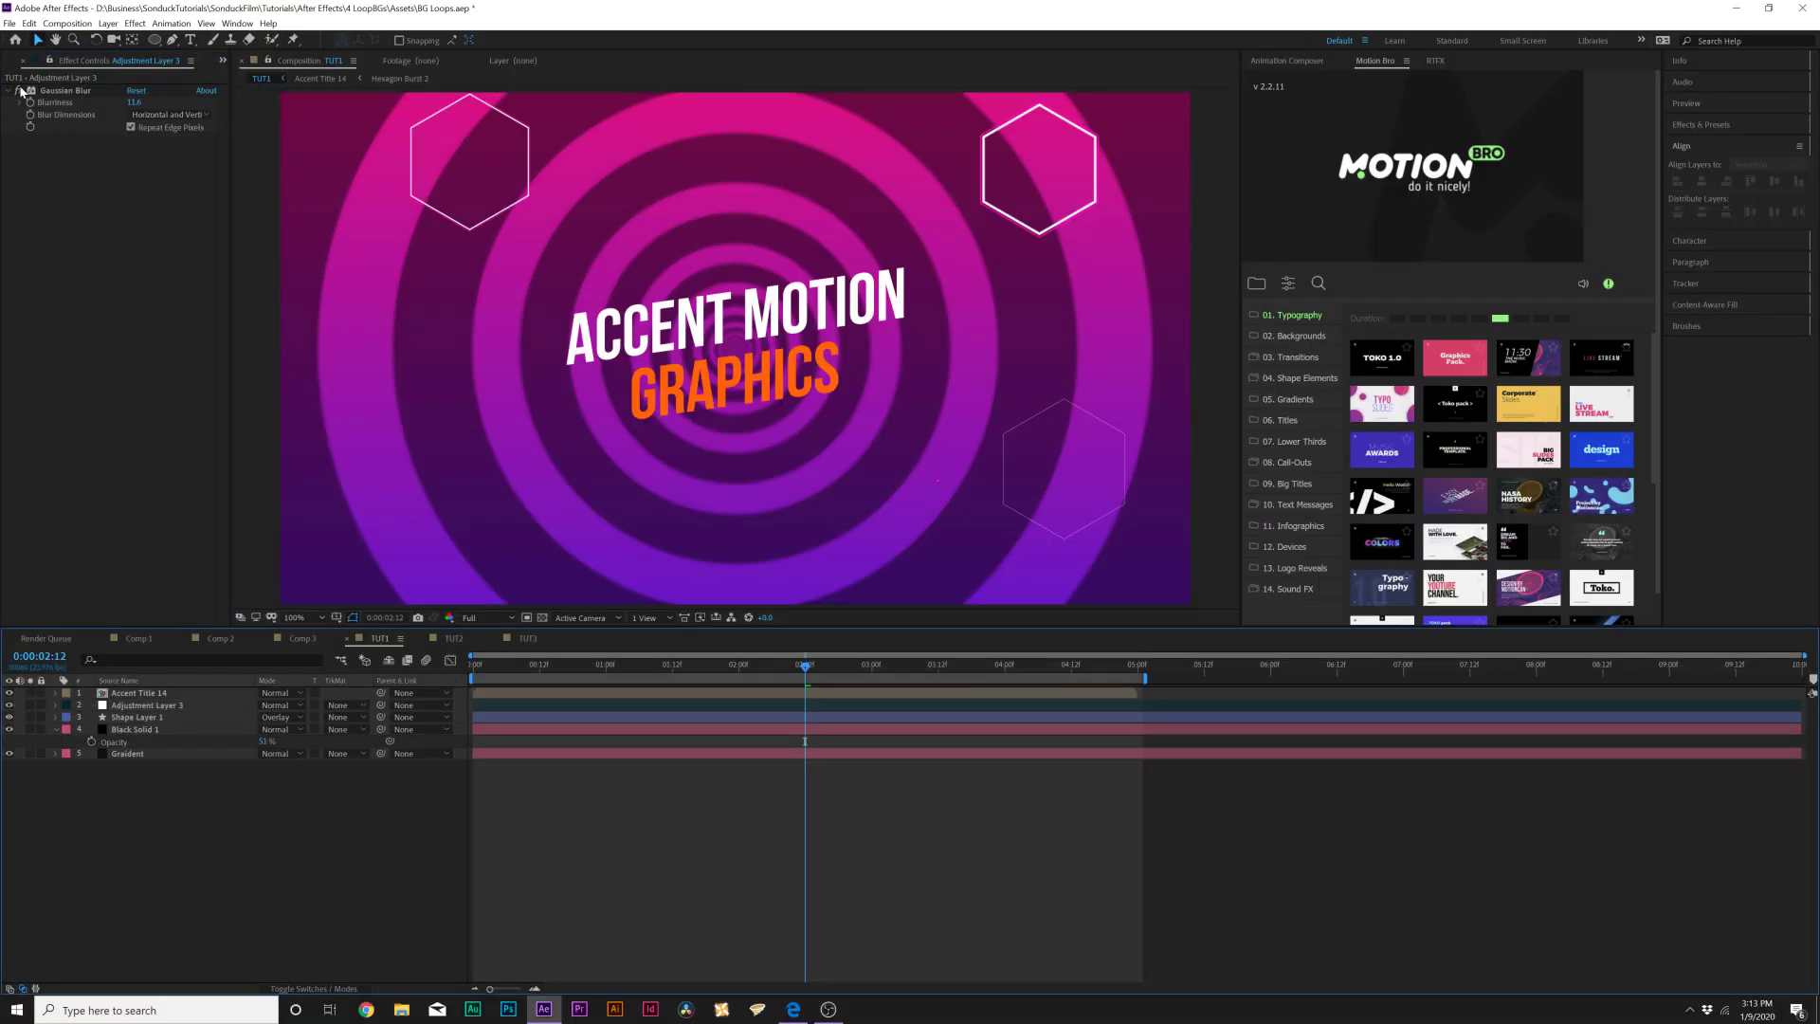
{"action": "left_click", "coordinate": [19, 91]}
{"action": "left_click_drag", "start_coordinate": [133, 102], "coordinate": [111, 102]}
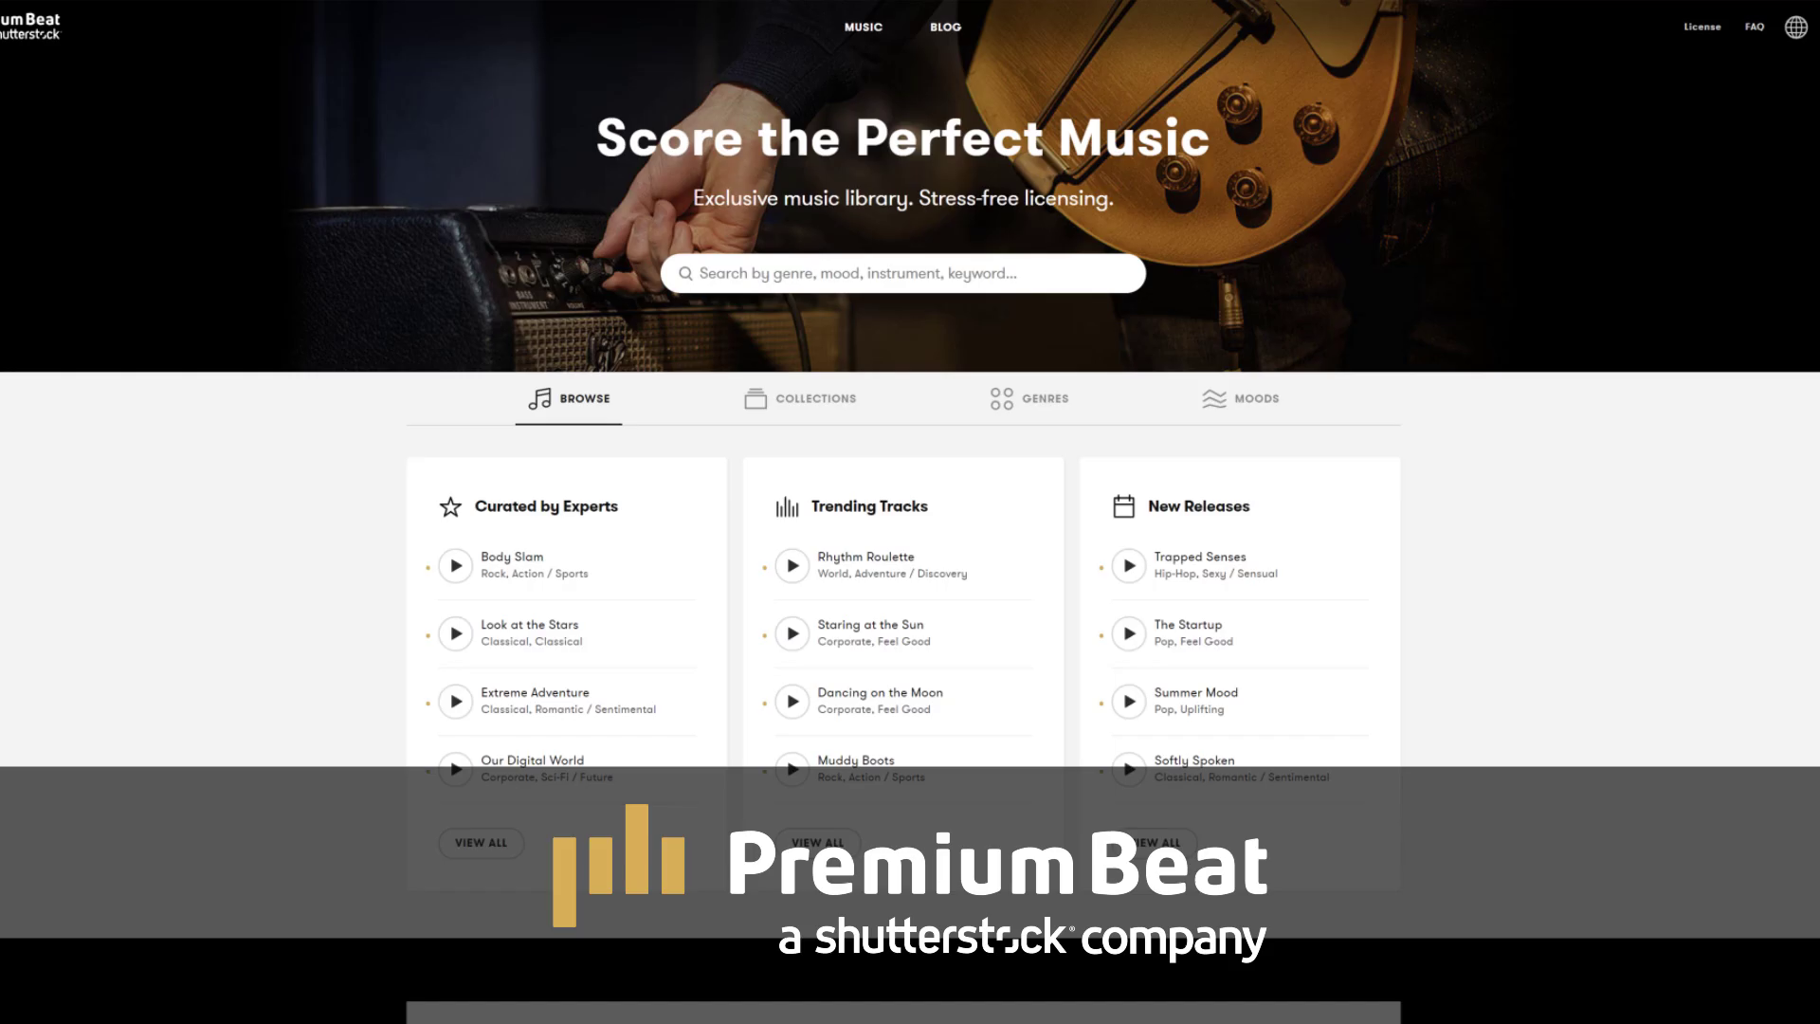
- Filter the PremiumBeat catalog by the Action / Sports mood and expand the BPM filter
{"action": "scroll", "coordinate": [500, 241], "scroll_direction": "down", "scroll_amount": 5}
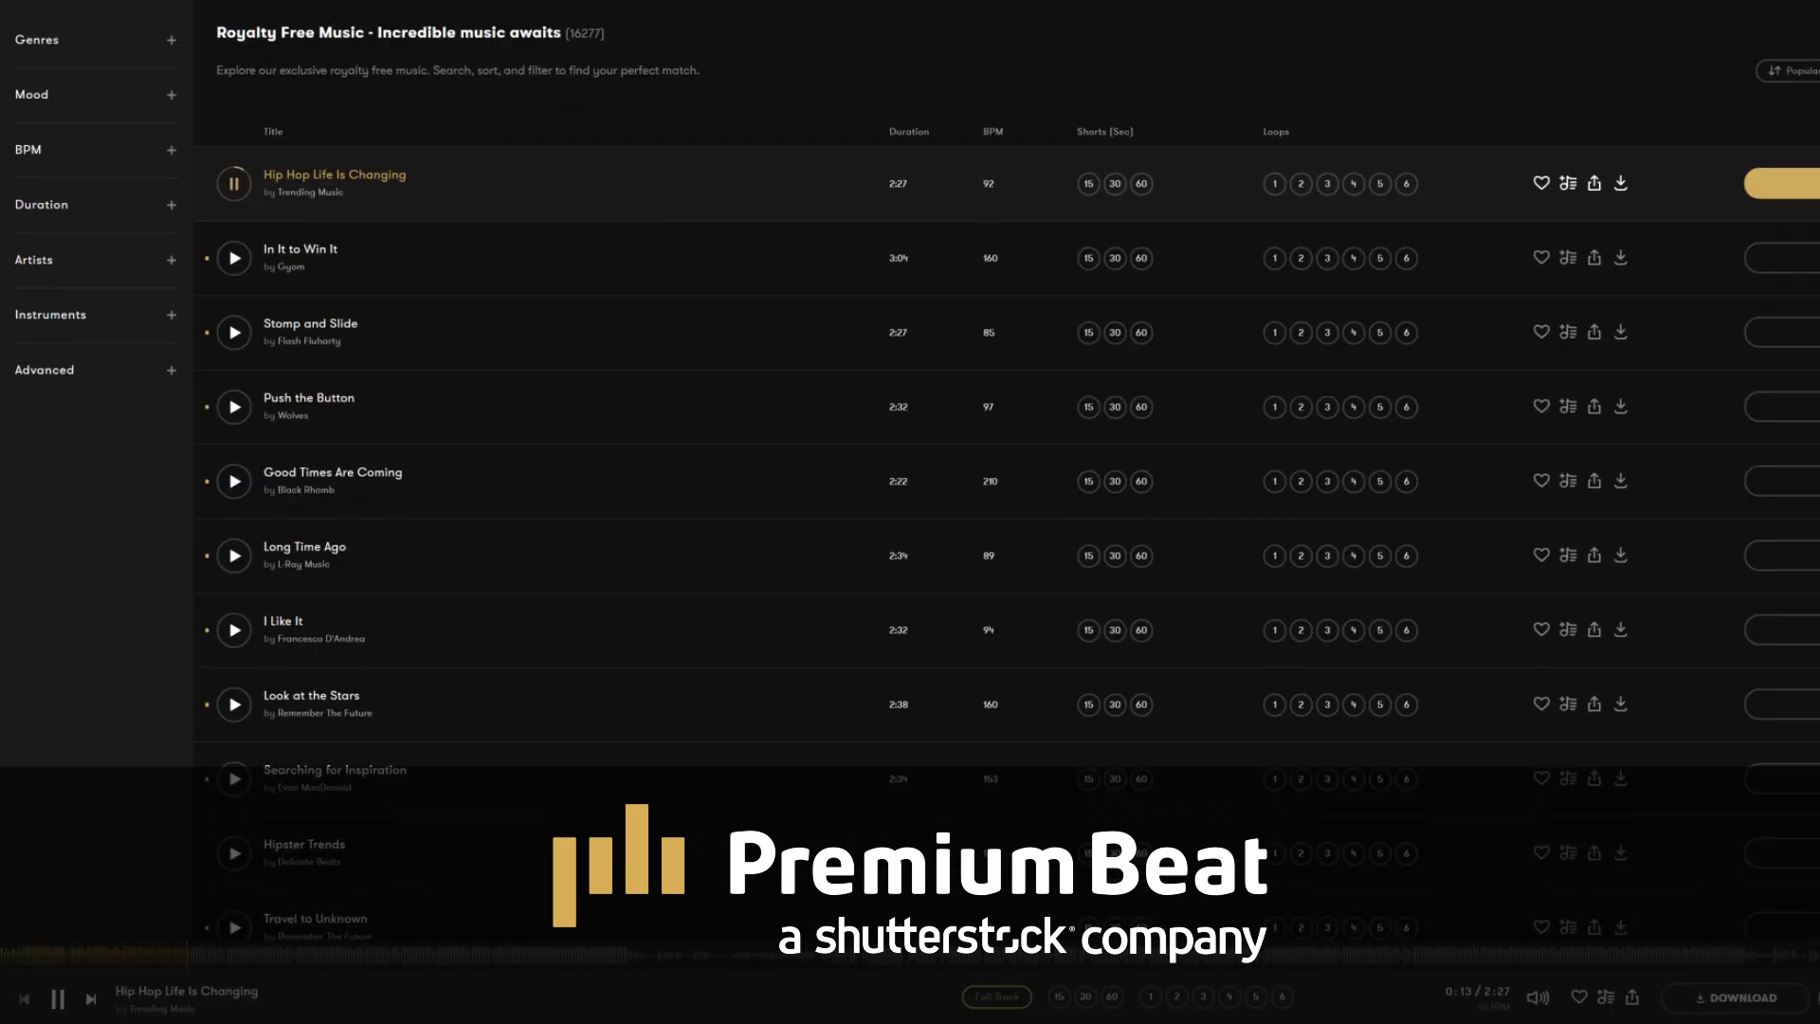
{"action": "scroll", "coordinate": [948, 379], "scroll_direction": "down", "scroll_amount": 5}
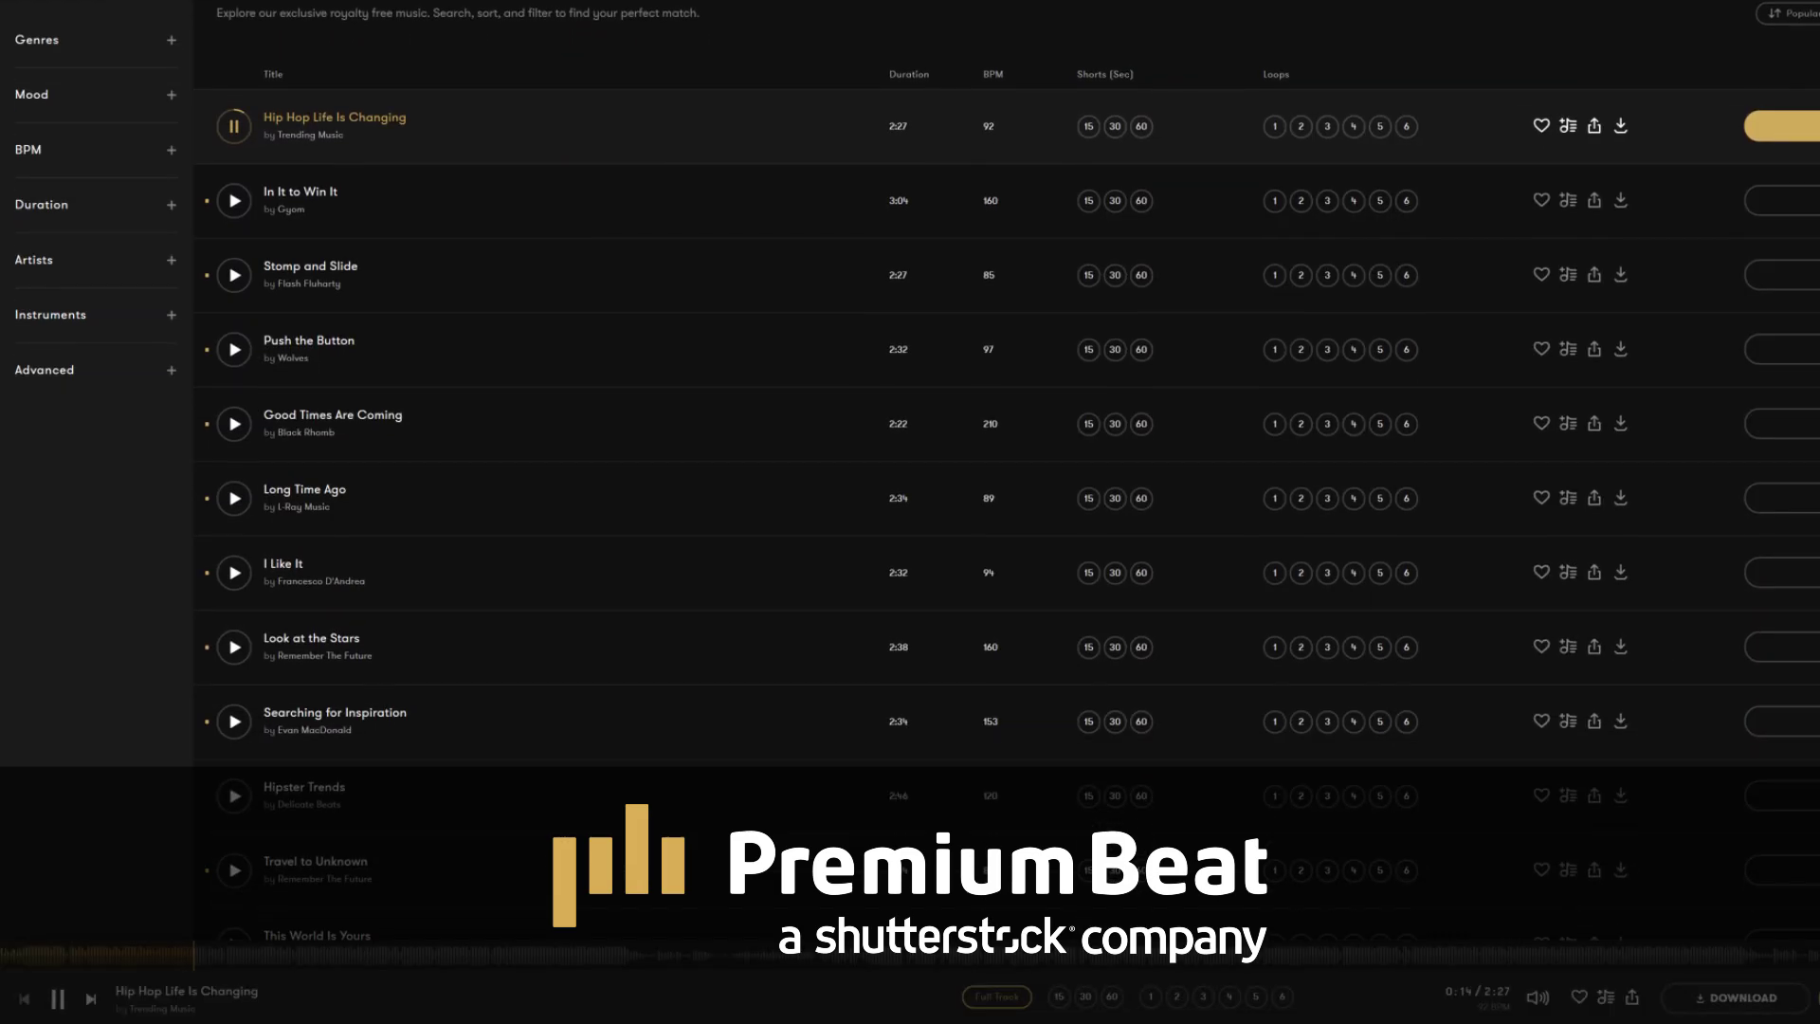
{"action": "scroll", "coordinate": [948, 473], "scroll_direction": "down", "scroll_amount": 5}
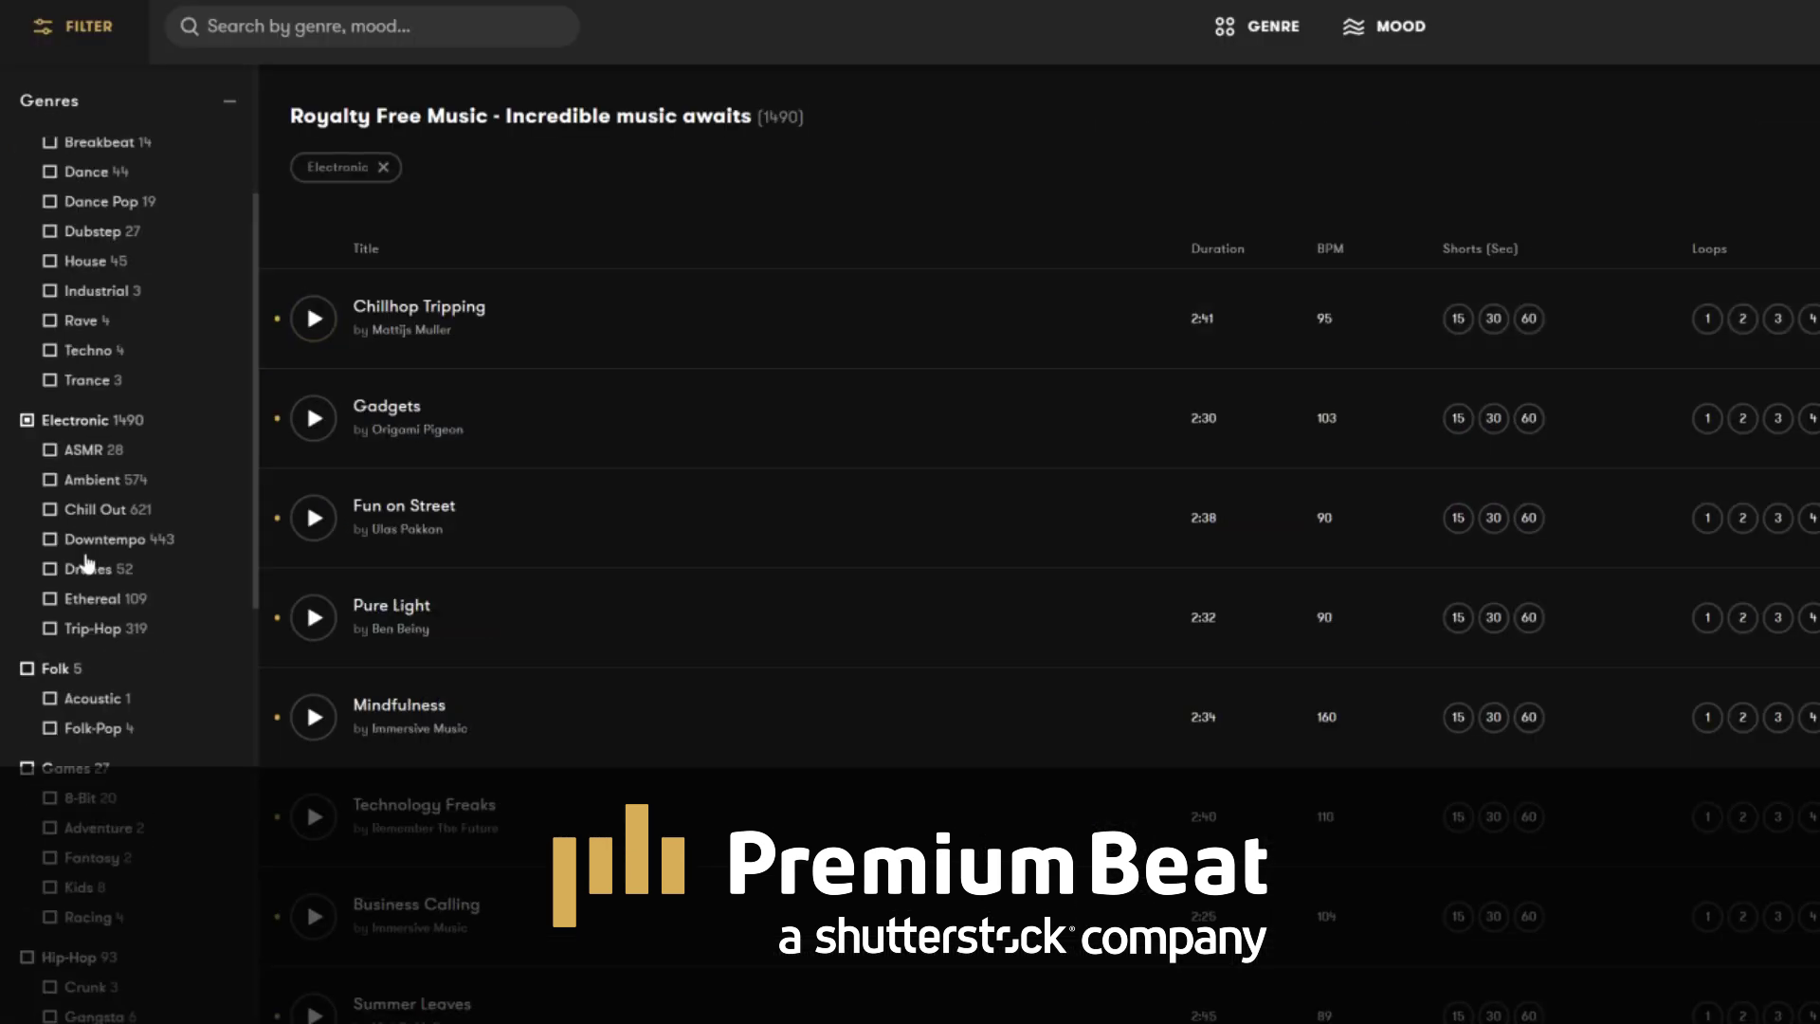
{"action": "scroll", "coordinate": [94, 569], "scroll_direction": "down", "scroll_amount": 10}
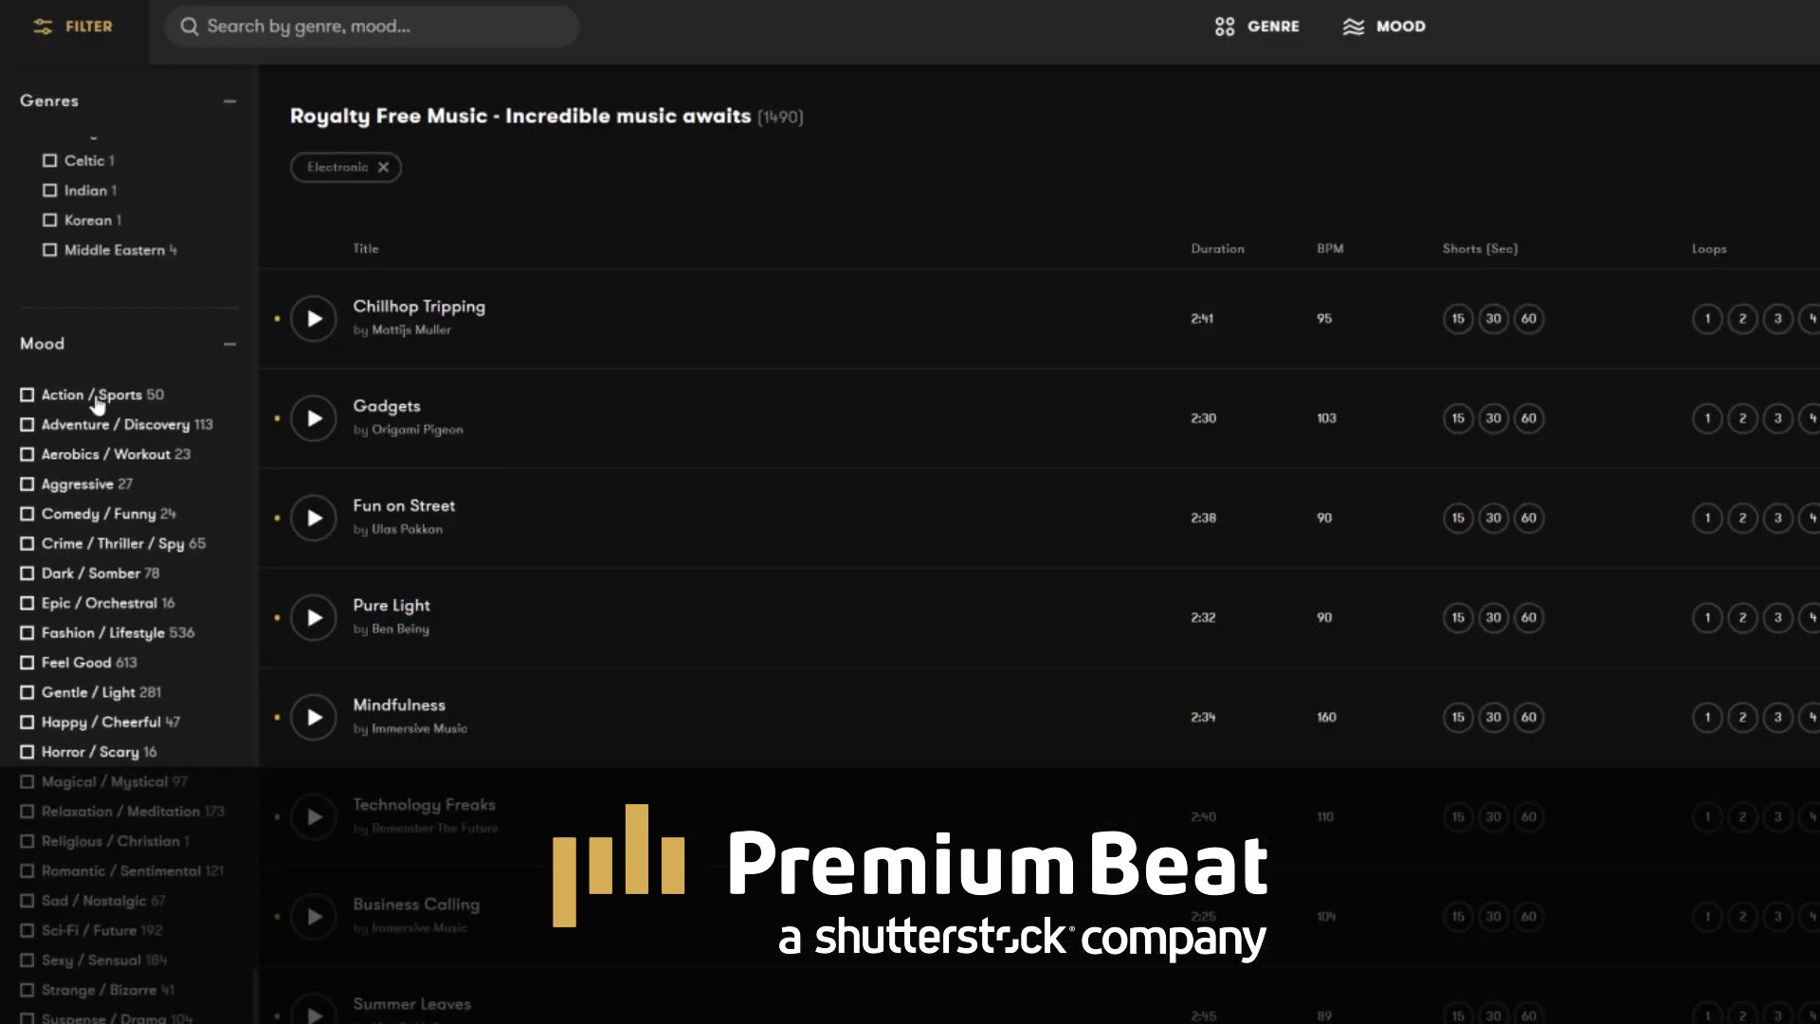
{"action": "left_click", "coordinate": [98, 408]}
{"action": "left_click", "coordinate": [128, 779]}
{"action": "scroll", "coordinate": [151, 758], "scroll_direction": "down", "scroll_amount": 1}
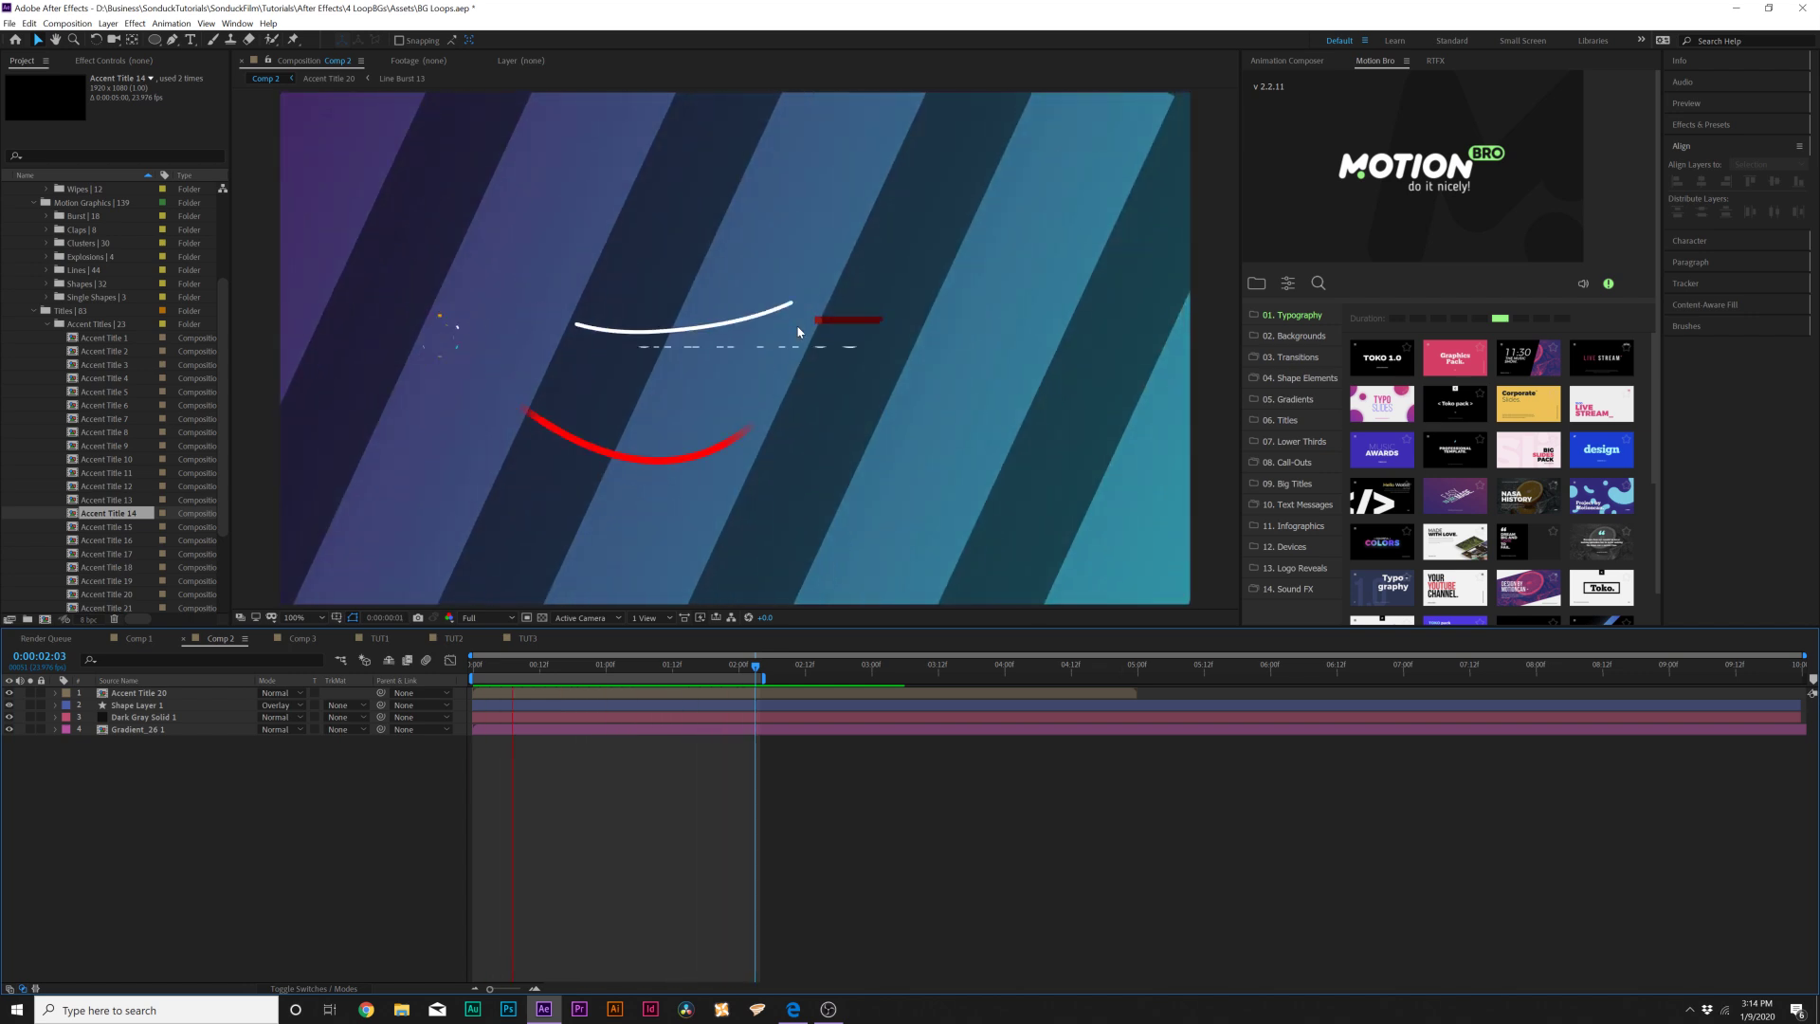
- In TUT2, set the Rectangle tool to white fill with no stroke and draw a tall rectangle at left
{"action": "left_click", "coordinate": [455, 640]}
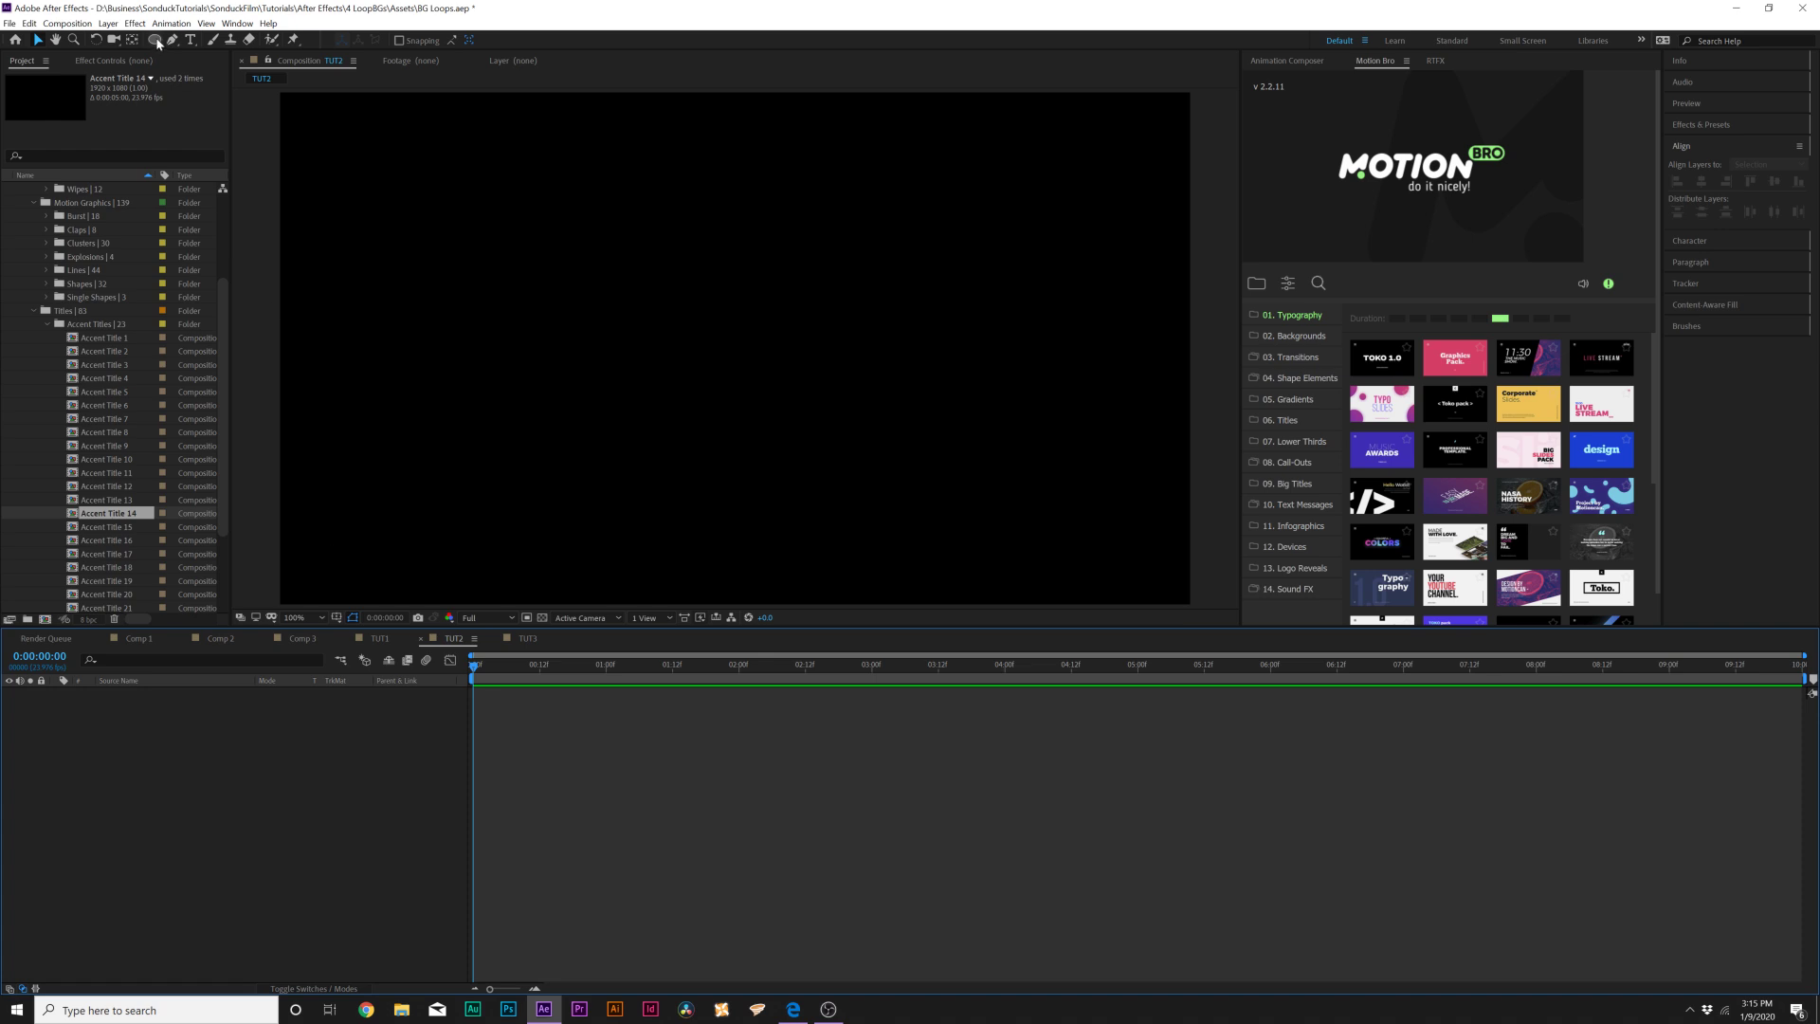
{"action": "left_click_drag", "start_coordinate": [158, 43], "coordinate": [212, 47]}
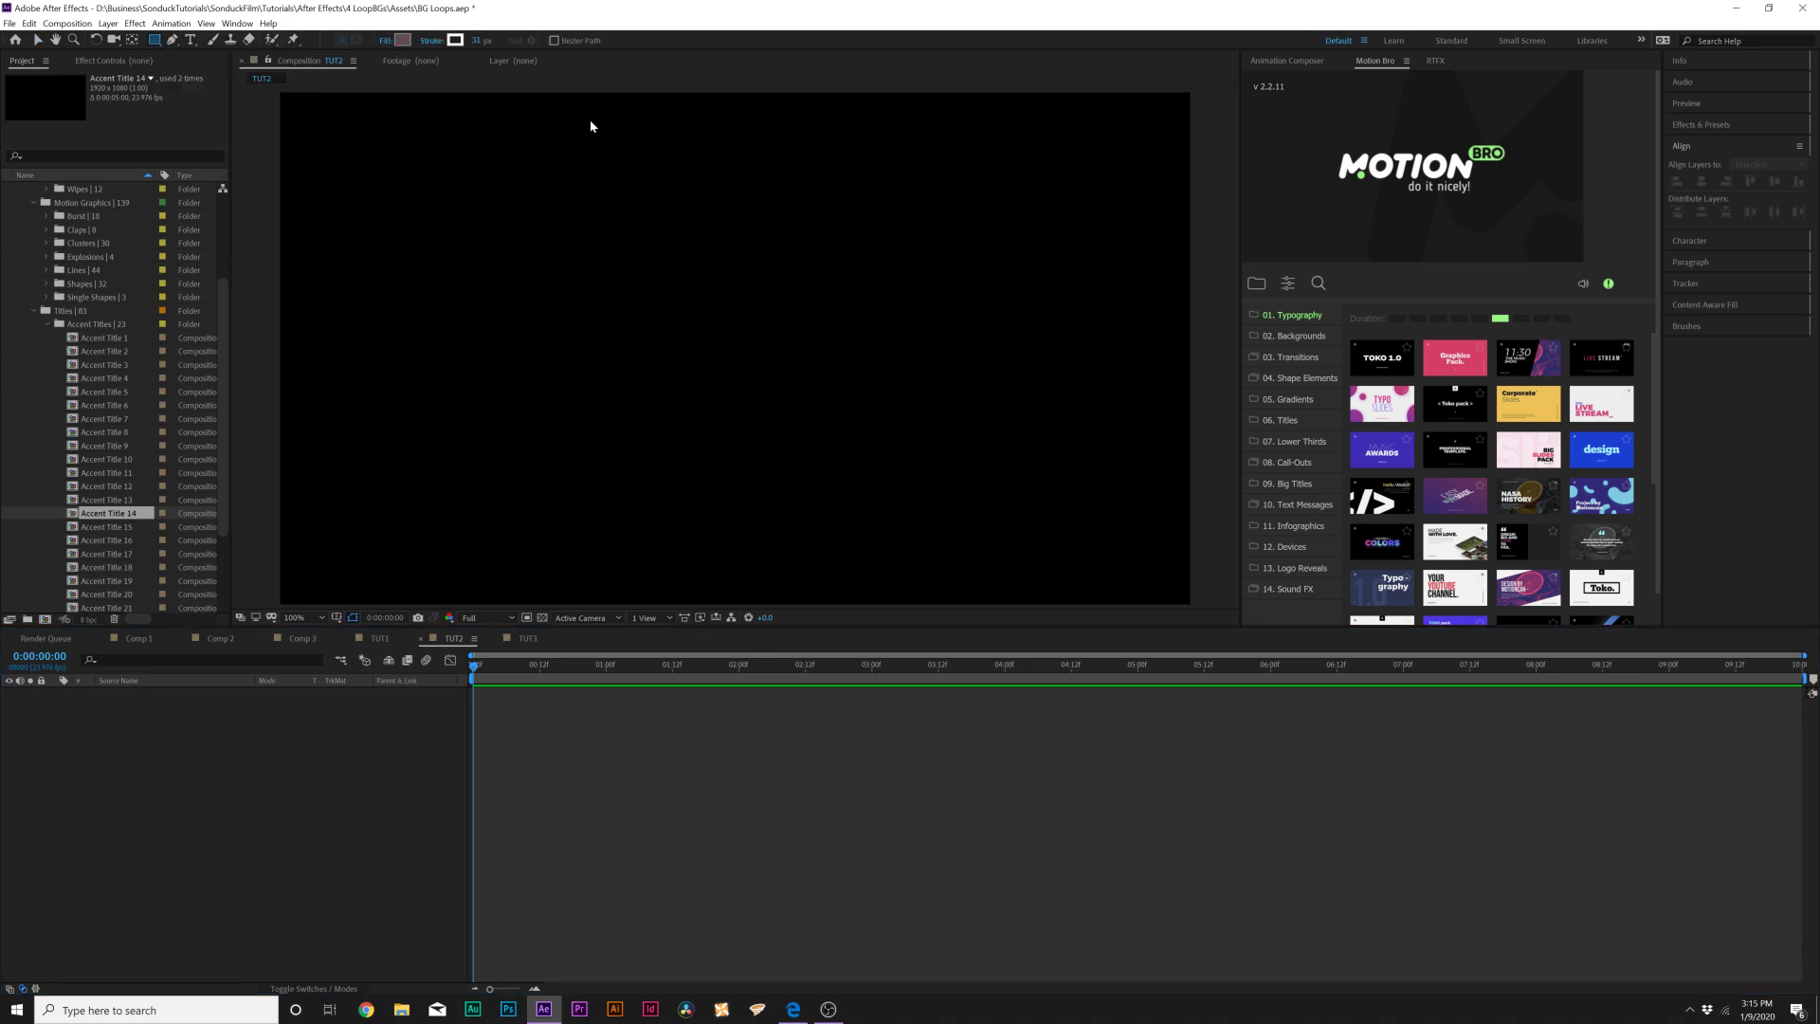
{"action": "left_click", "coordinate": [995, 399]}
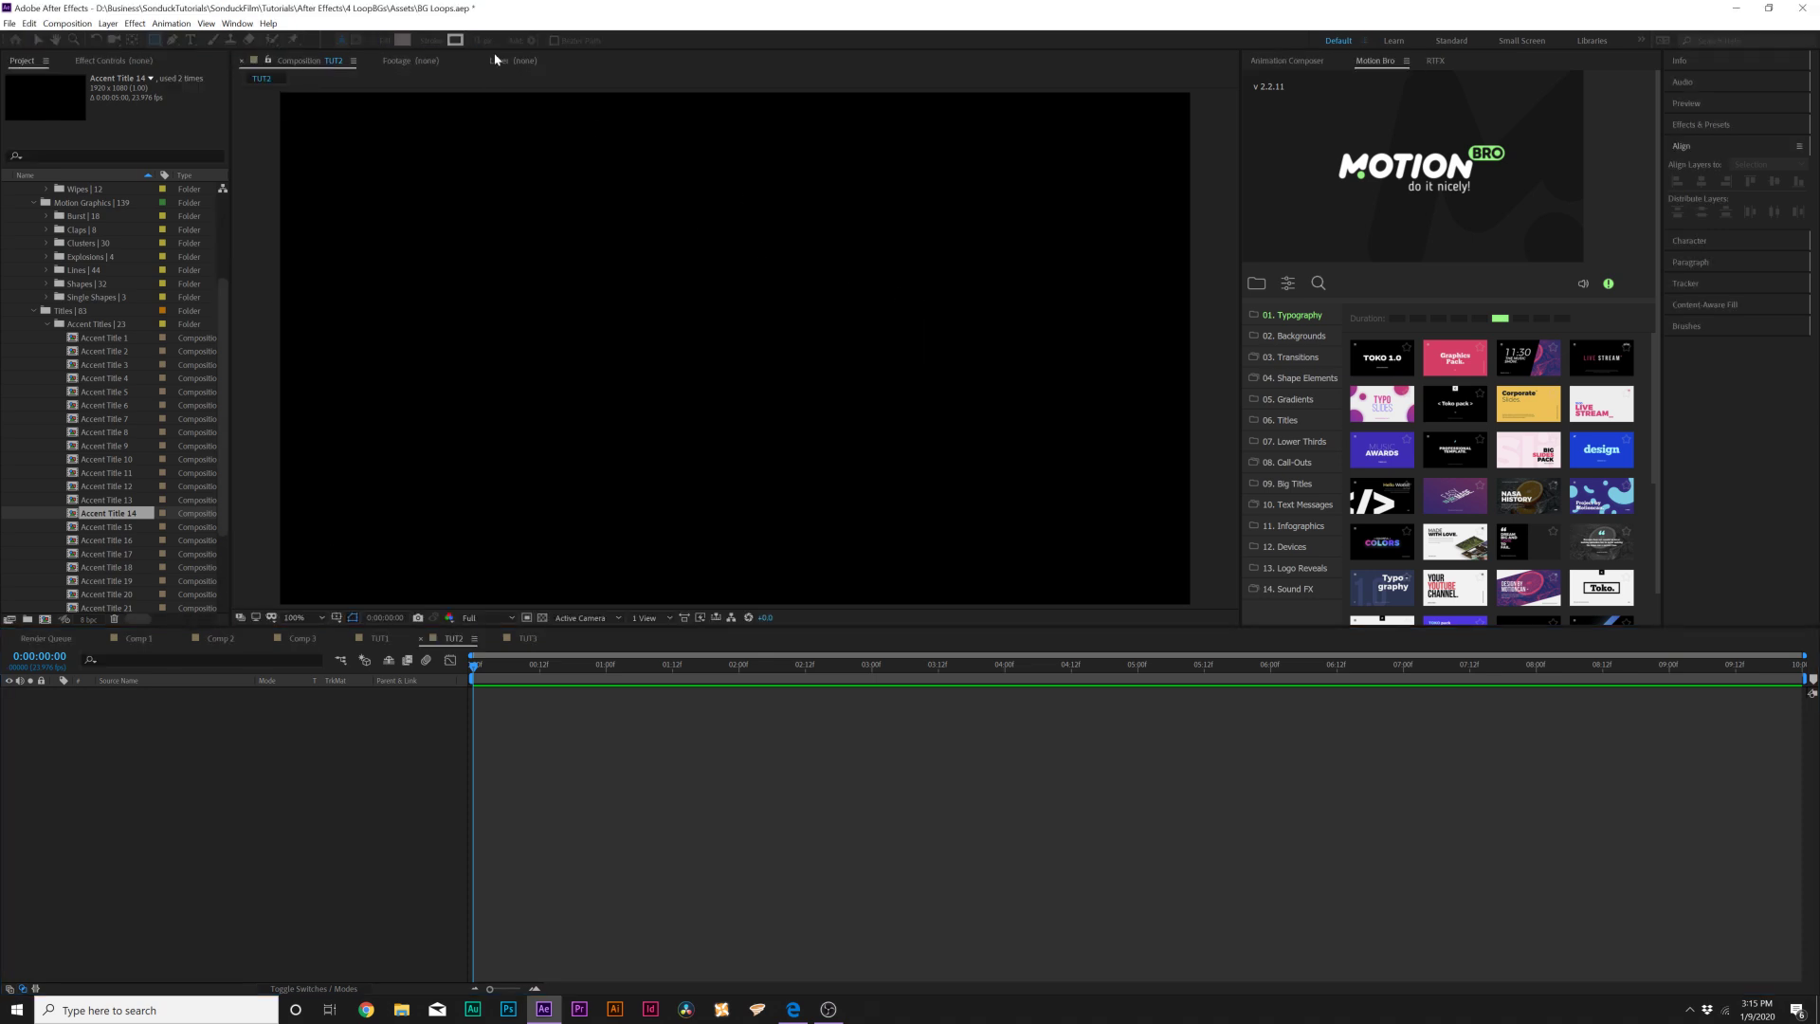
{"action": "left_click", "coordinate": [442, 41]}
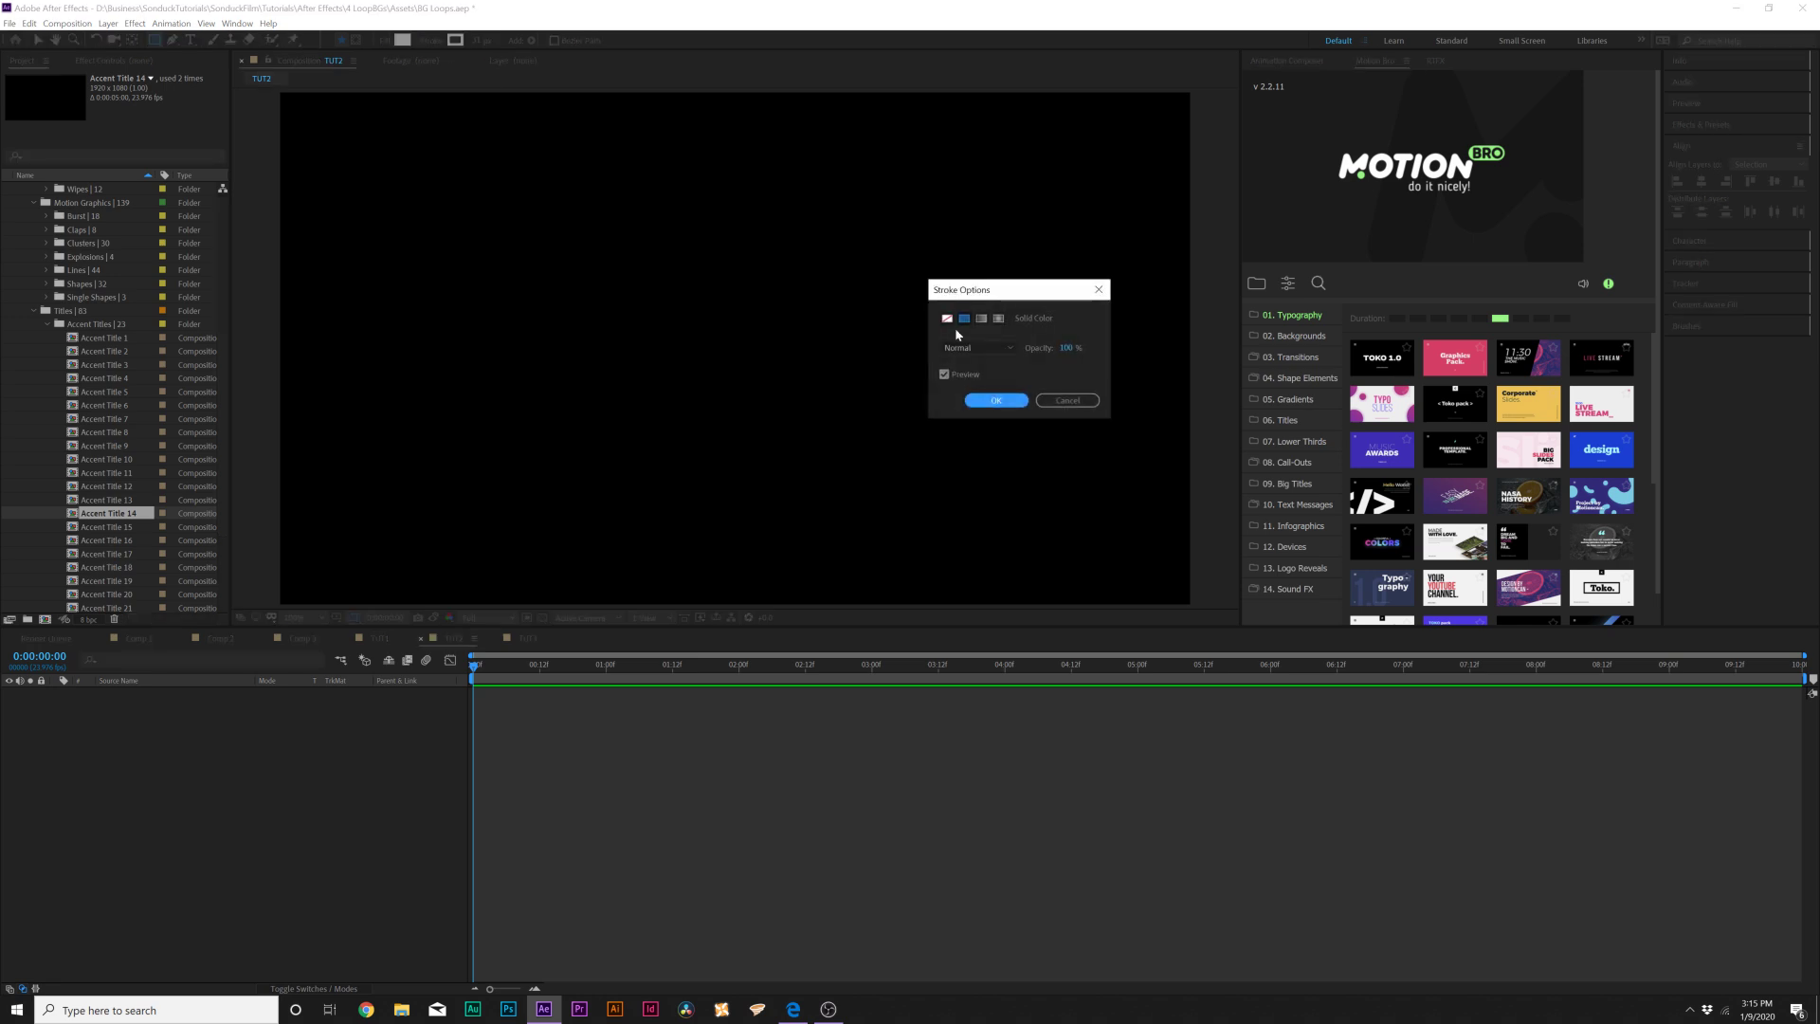
{"action": "left_click", "coordinate": [994, 400]}
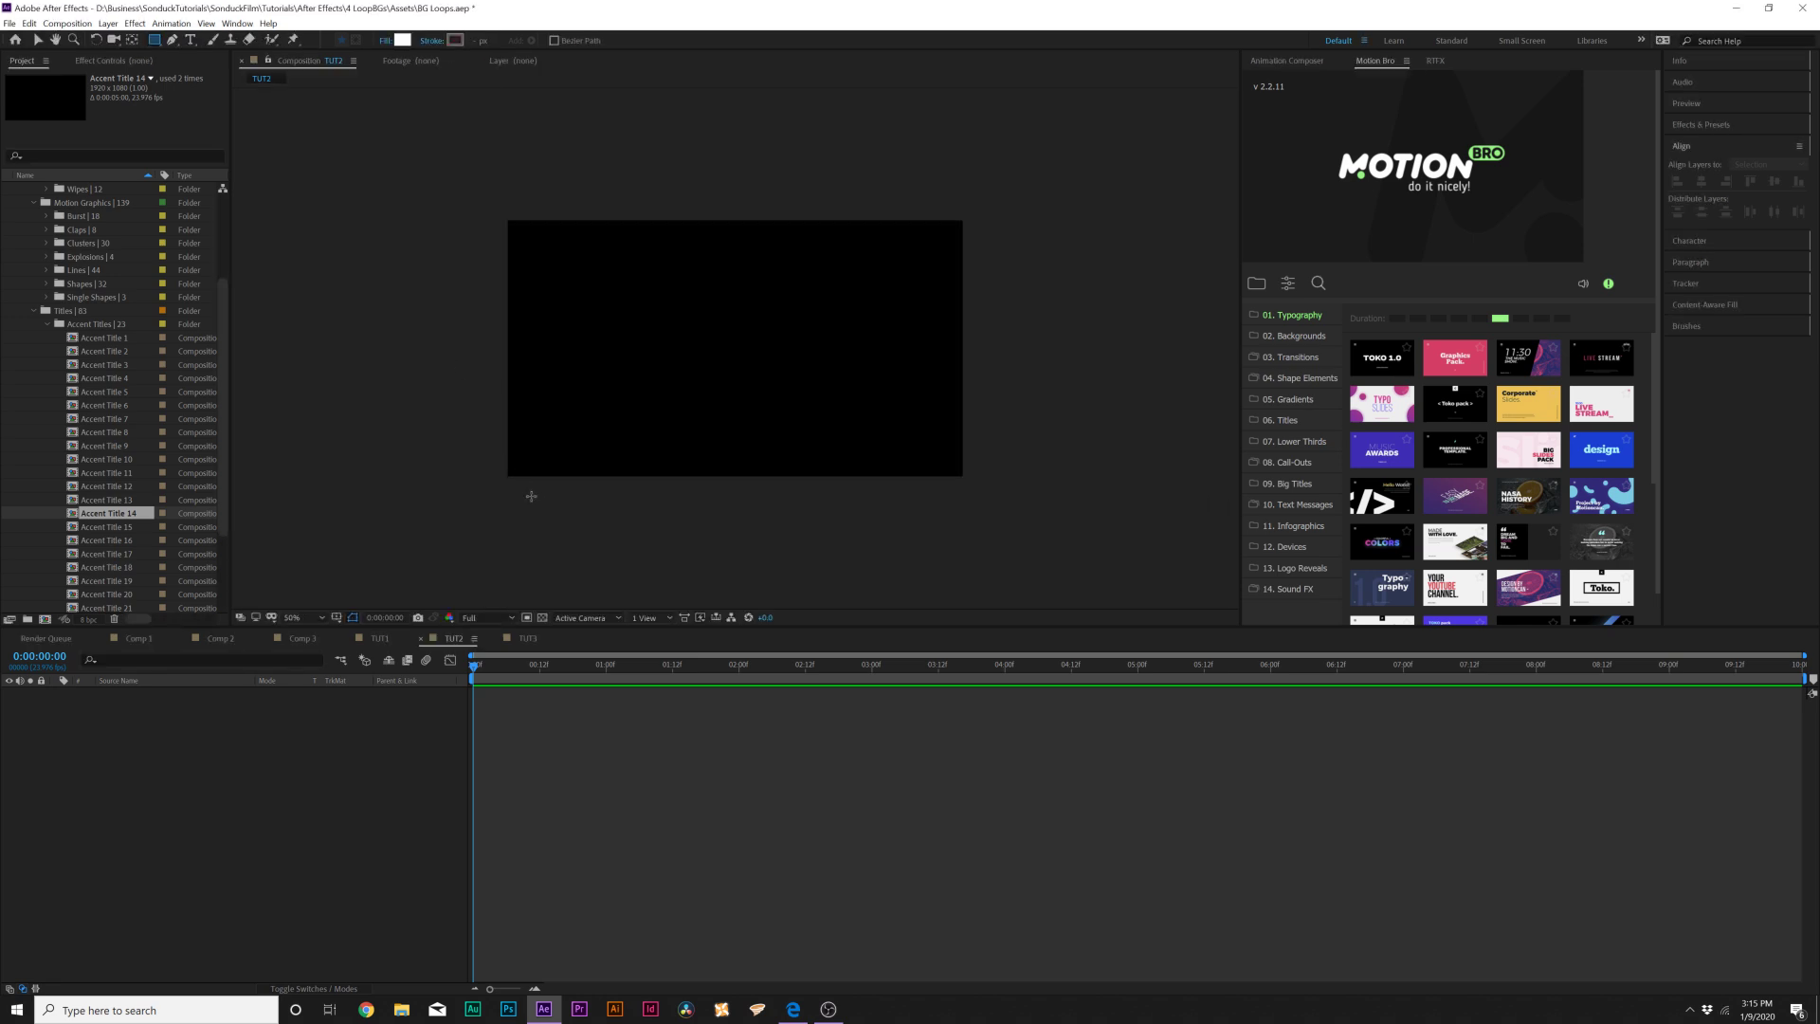
{"action": "mouse_move", "coordinate": [534, 502]}
{"action": "left_mouse_down"}
{"action": "mouse_move", "coordinate": [640, 176]}
{"action": "mouse_move", "coordinate": [605, 185]}
{"action": "left_mouse_up"}
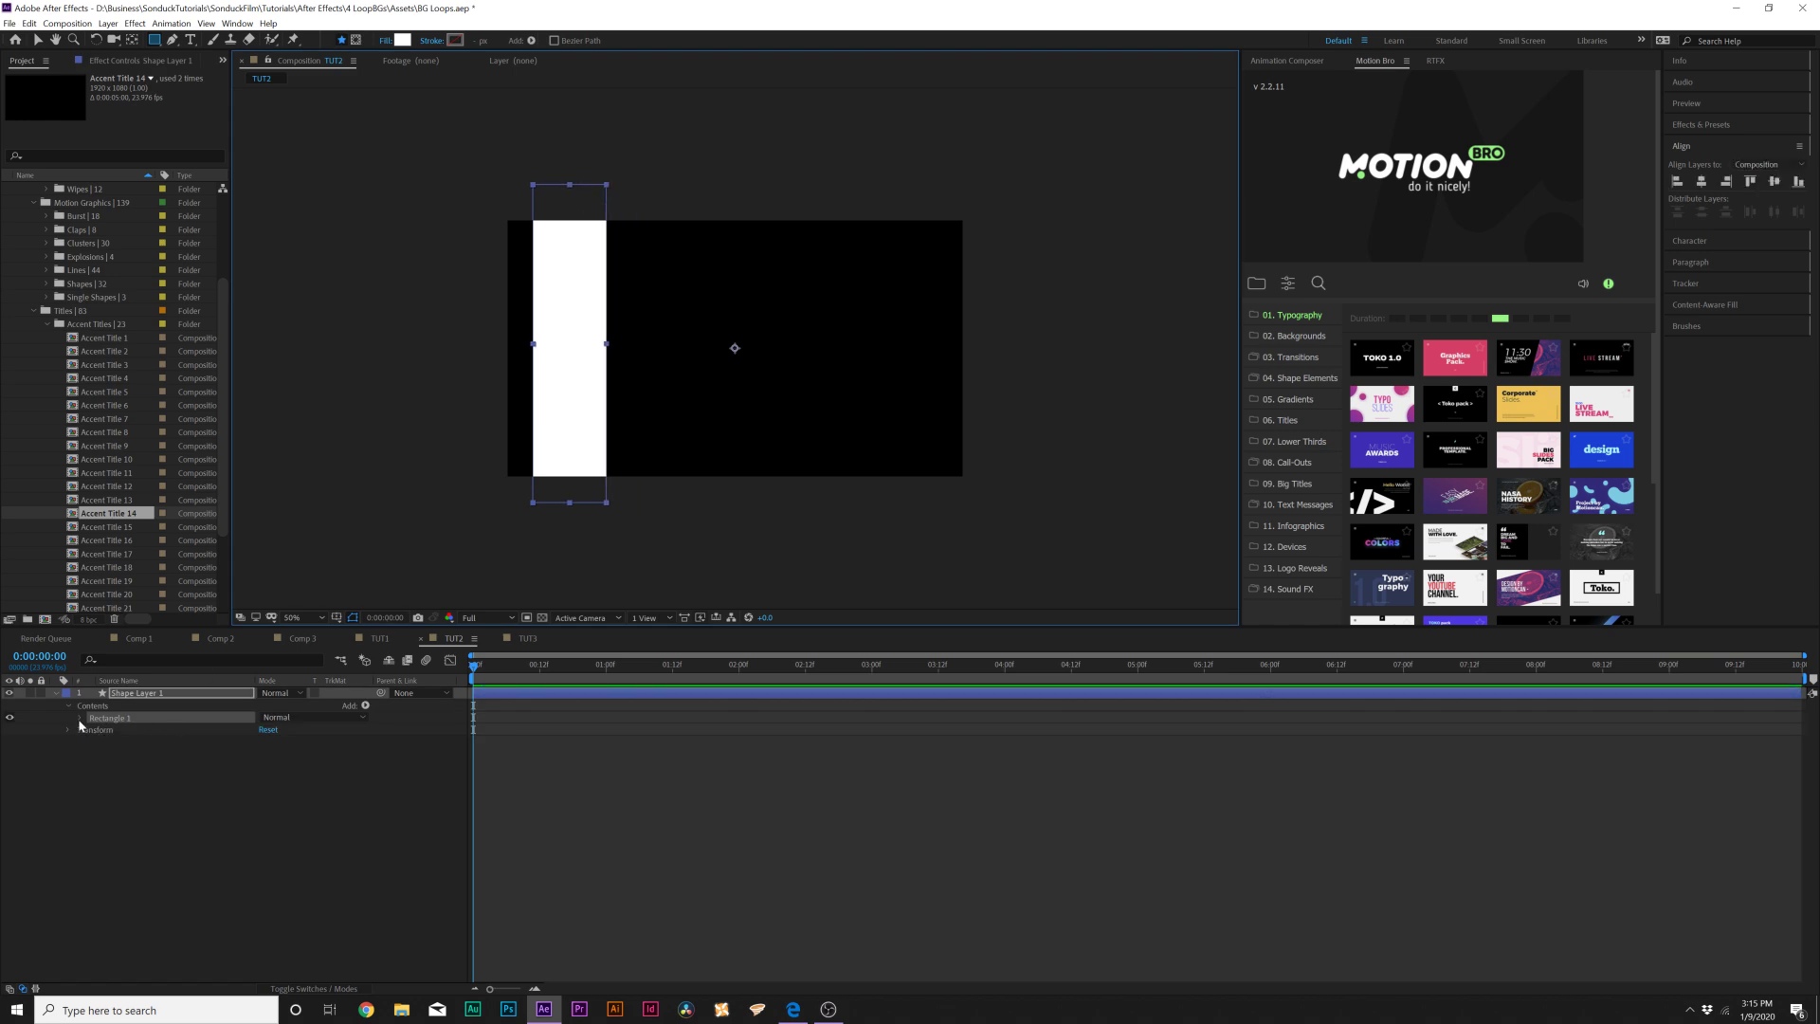
- Add a Repeater to the rectangle, space copies 491 px apart, narrow the bar, and raise copies to 160
{"action": "left_click", "coordinate": [365, 705]}
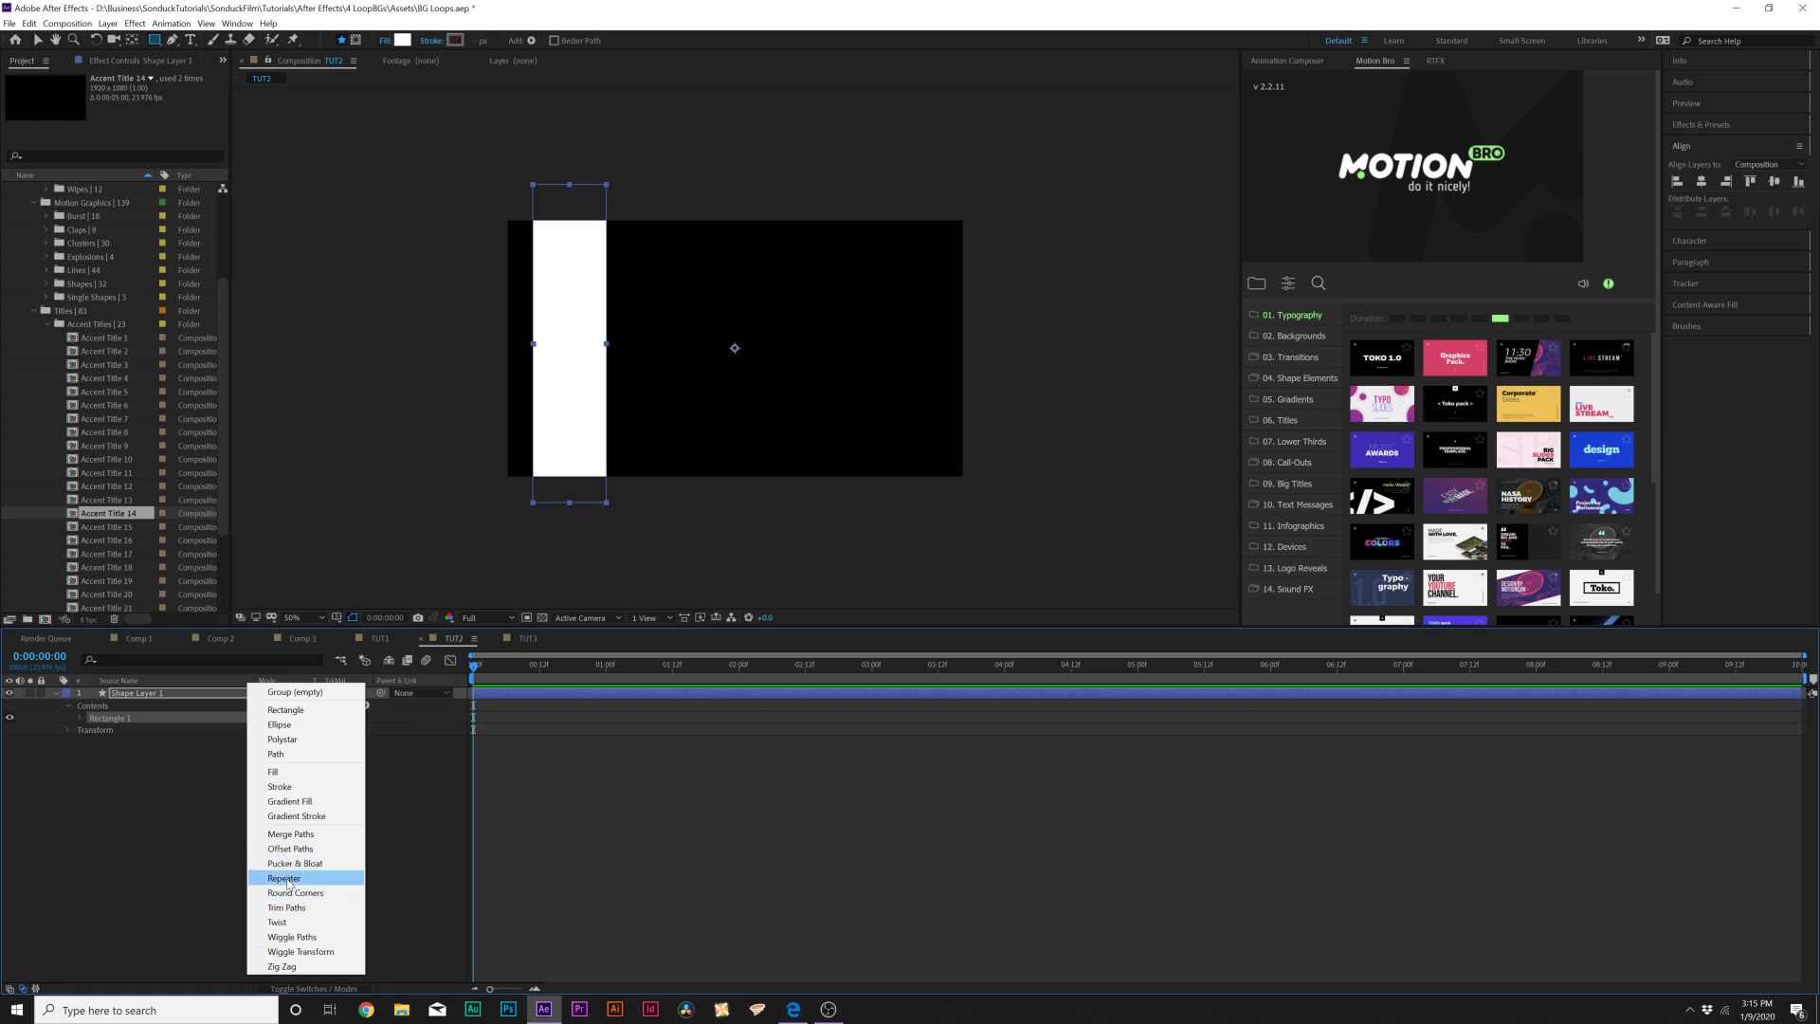
{"action": "left_click", "coordinate": [285, 879]}
{"action": "left_click", "coordinate": [92, 765]}
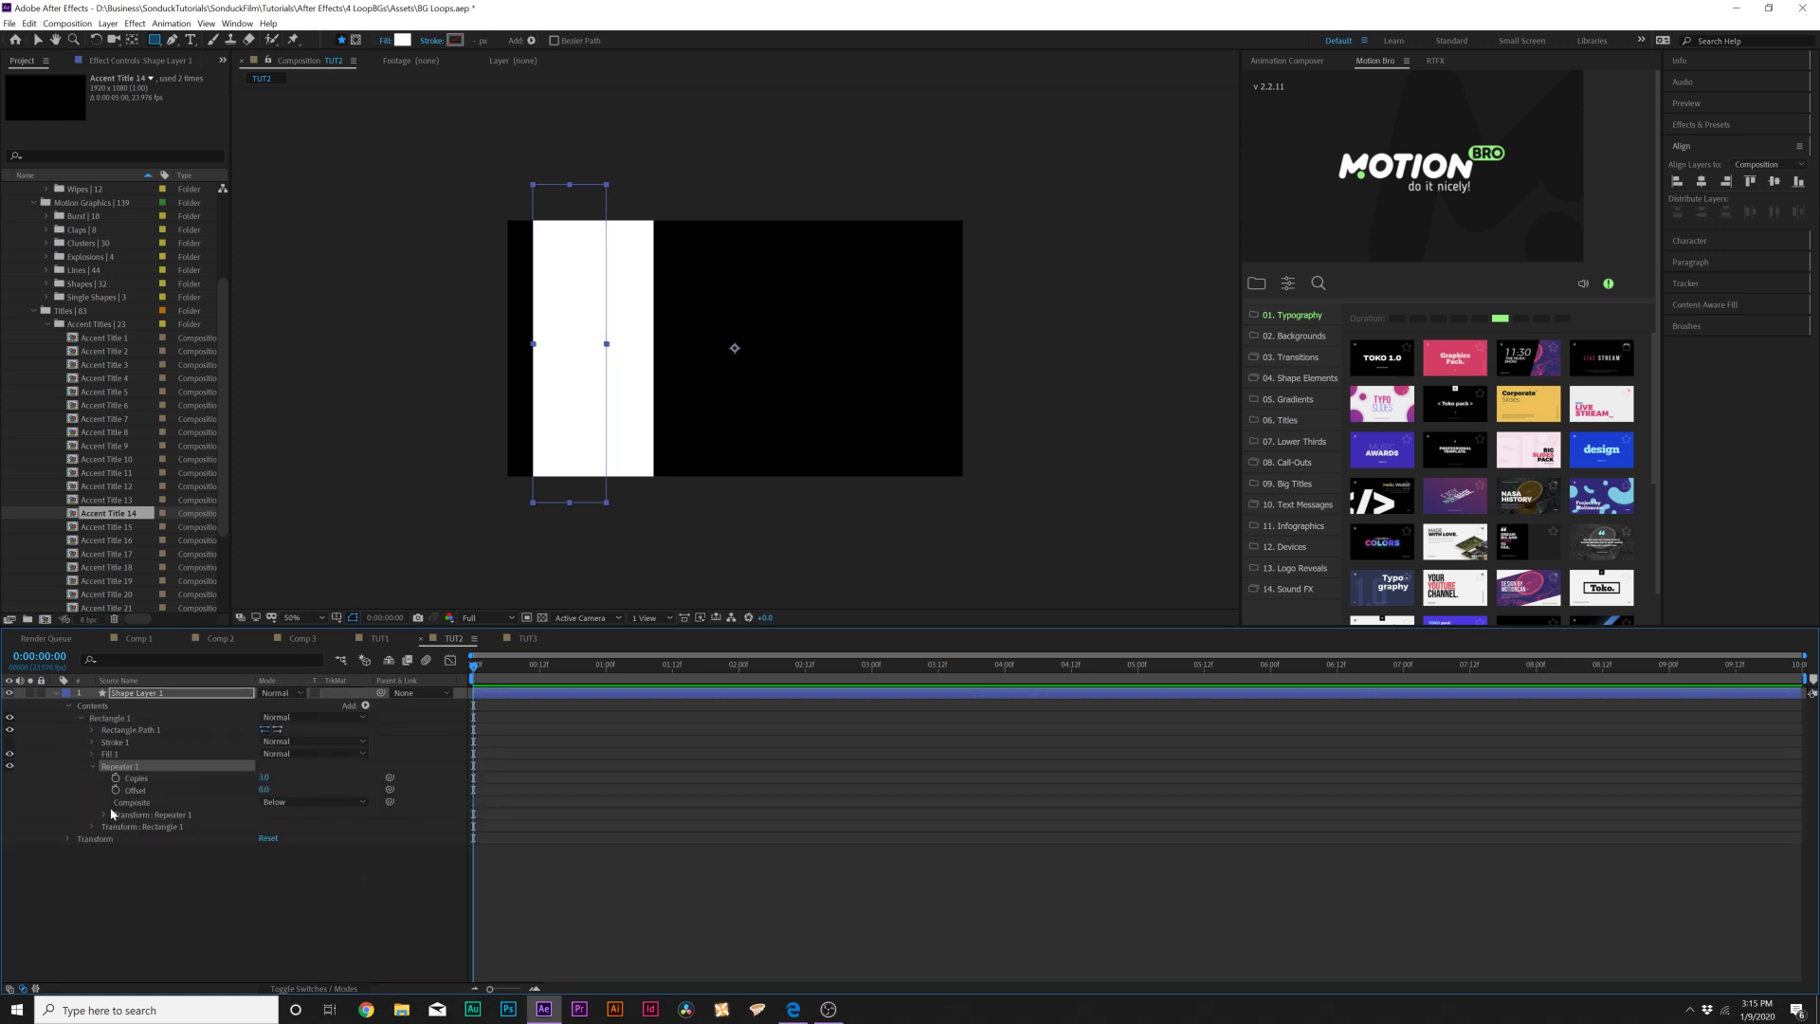
{"action": "left_click", "coordinate": [105, 815]}
{"action": "left_click_drag", "start_coordinate": [272, 838], "coordinate": [541, 850]}
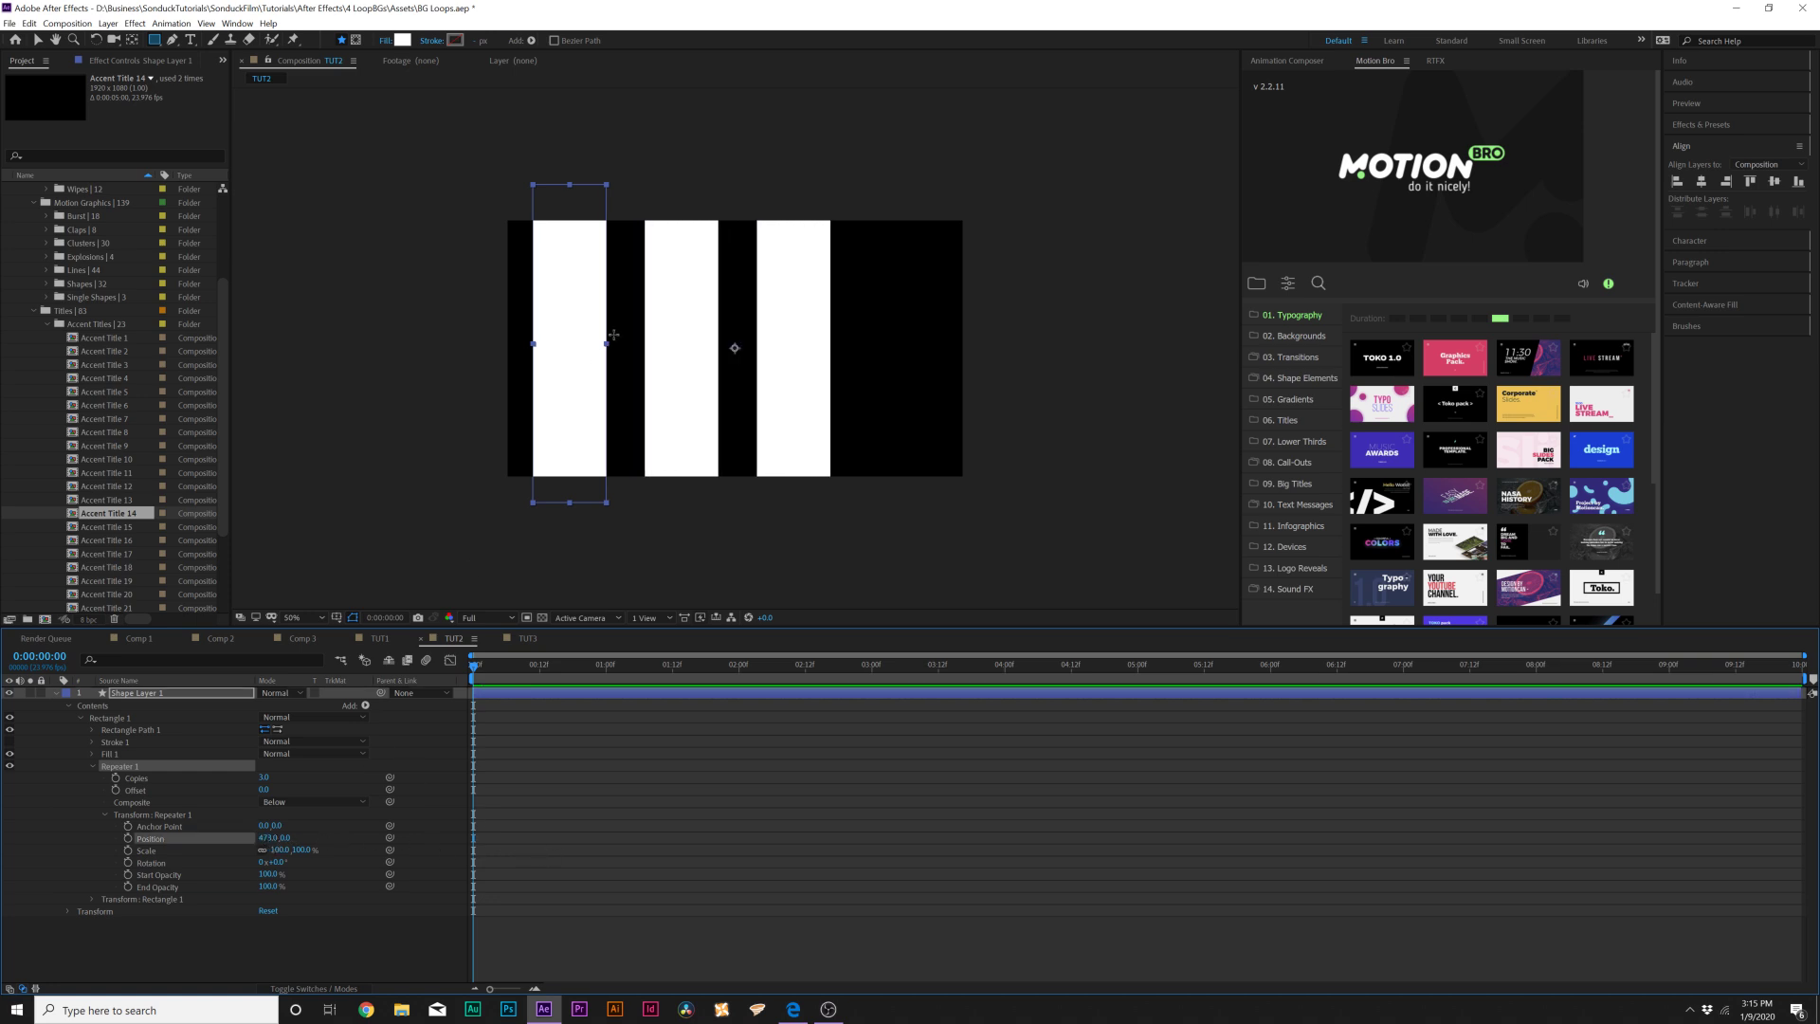
{"action": "left_click_drag", "start_coordinate": [606, 349], "coordinate": [595, 347]}
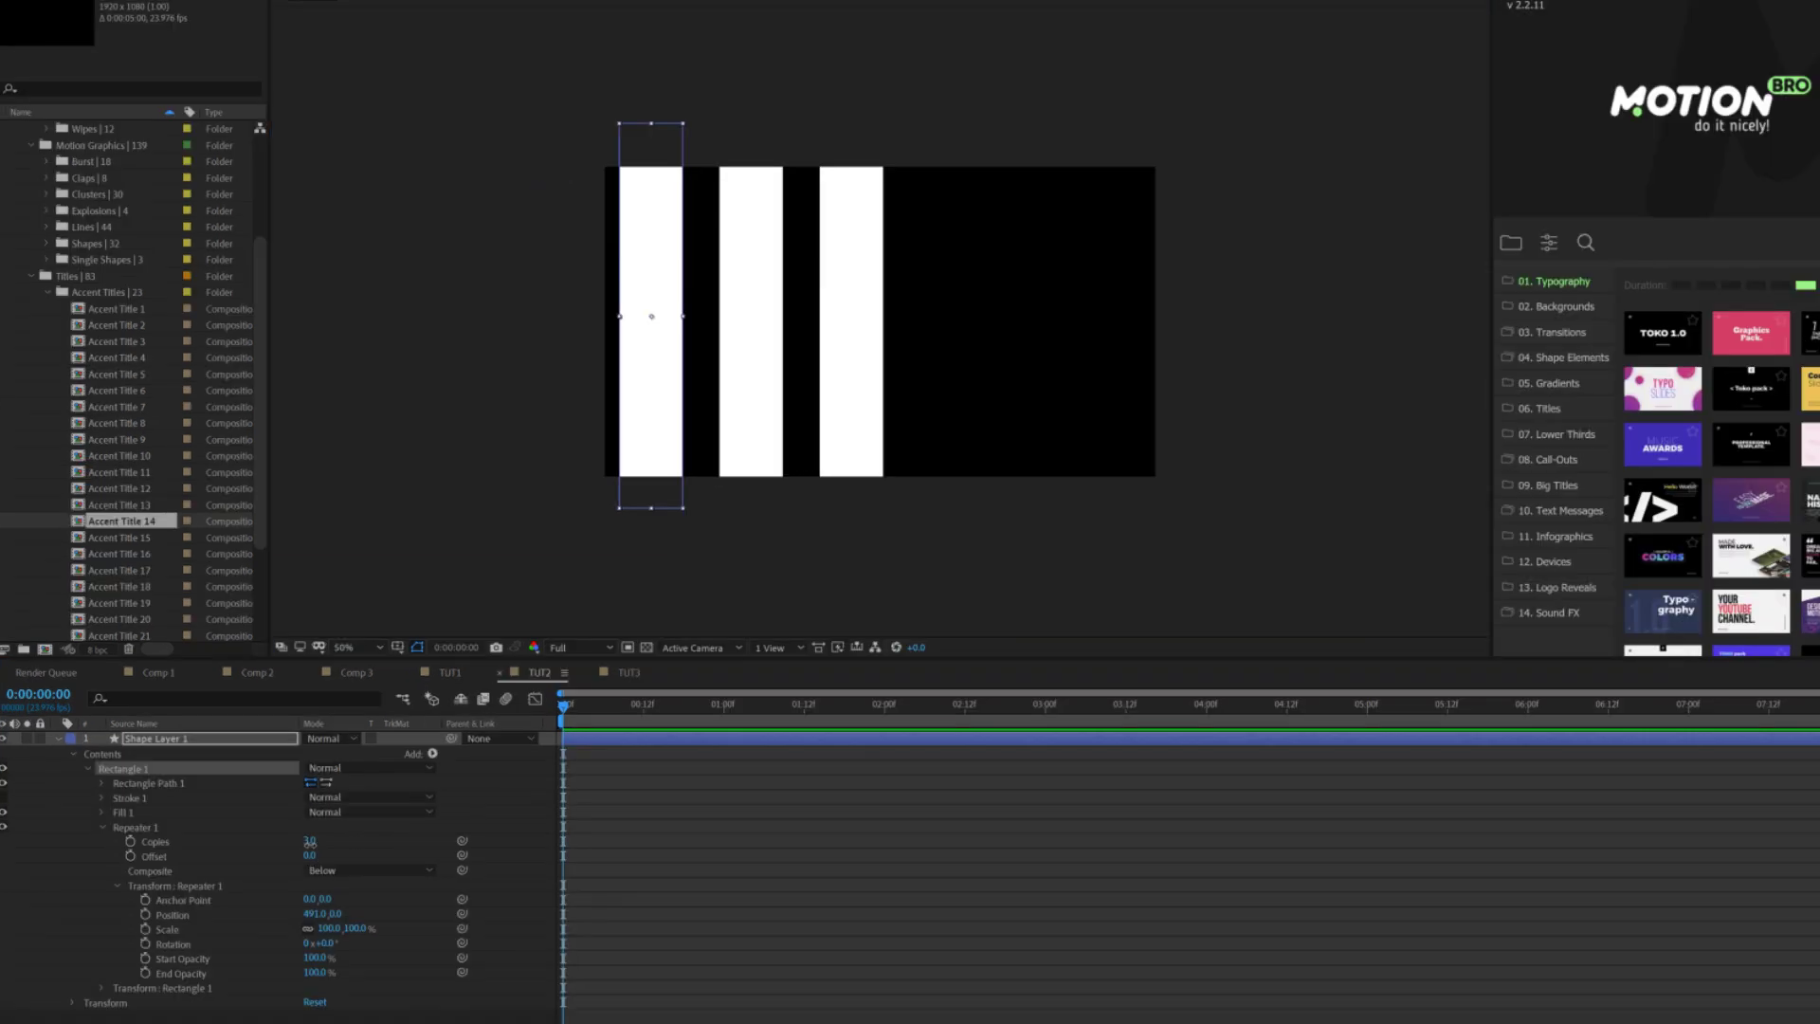
{"action": "left_click_drag", "start_coordinate": [264, 778], "coordinate": [354, 776]}
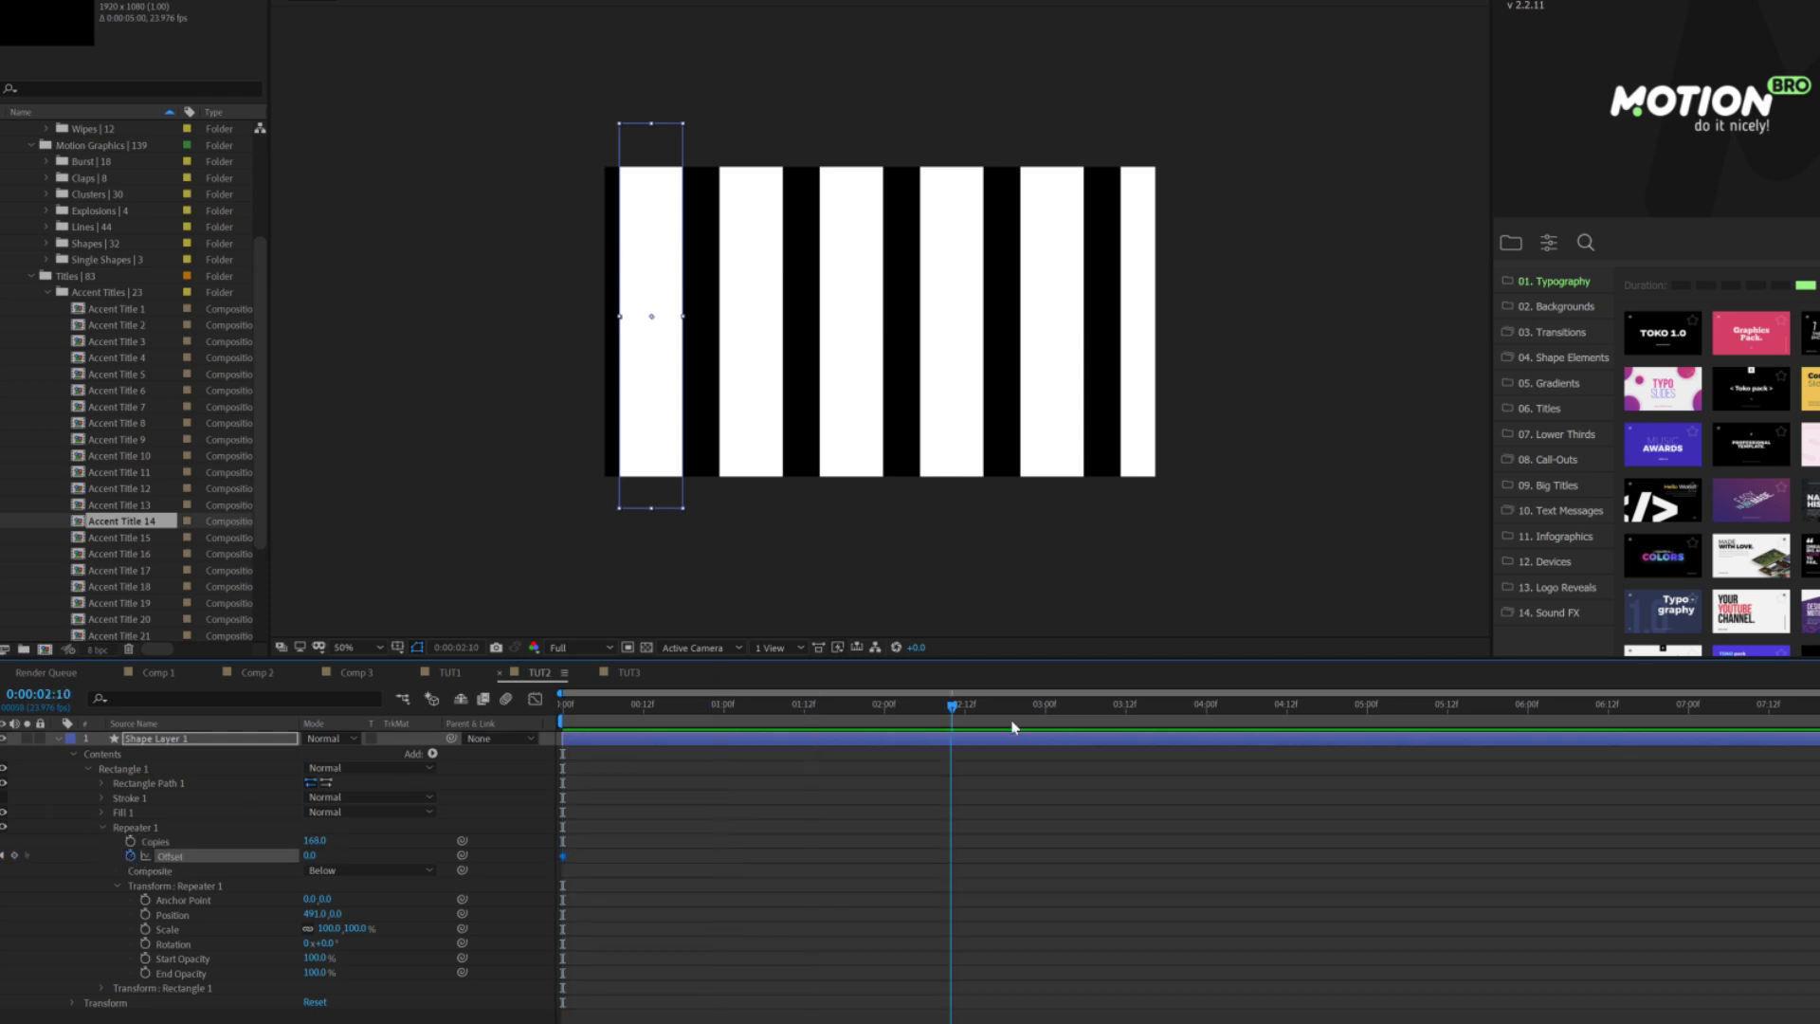
- Keyframe the Repeater Offset between 0:00 and 5 s so the stripes slide sideways, and preview it
{"action": "left_click_drag", "start_coordinate": [1012, 728], "coordinate": [1299, 728]}
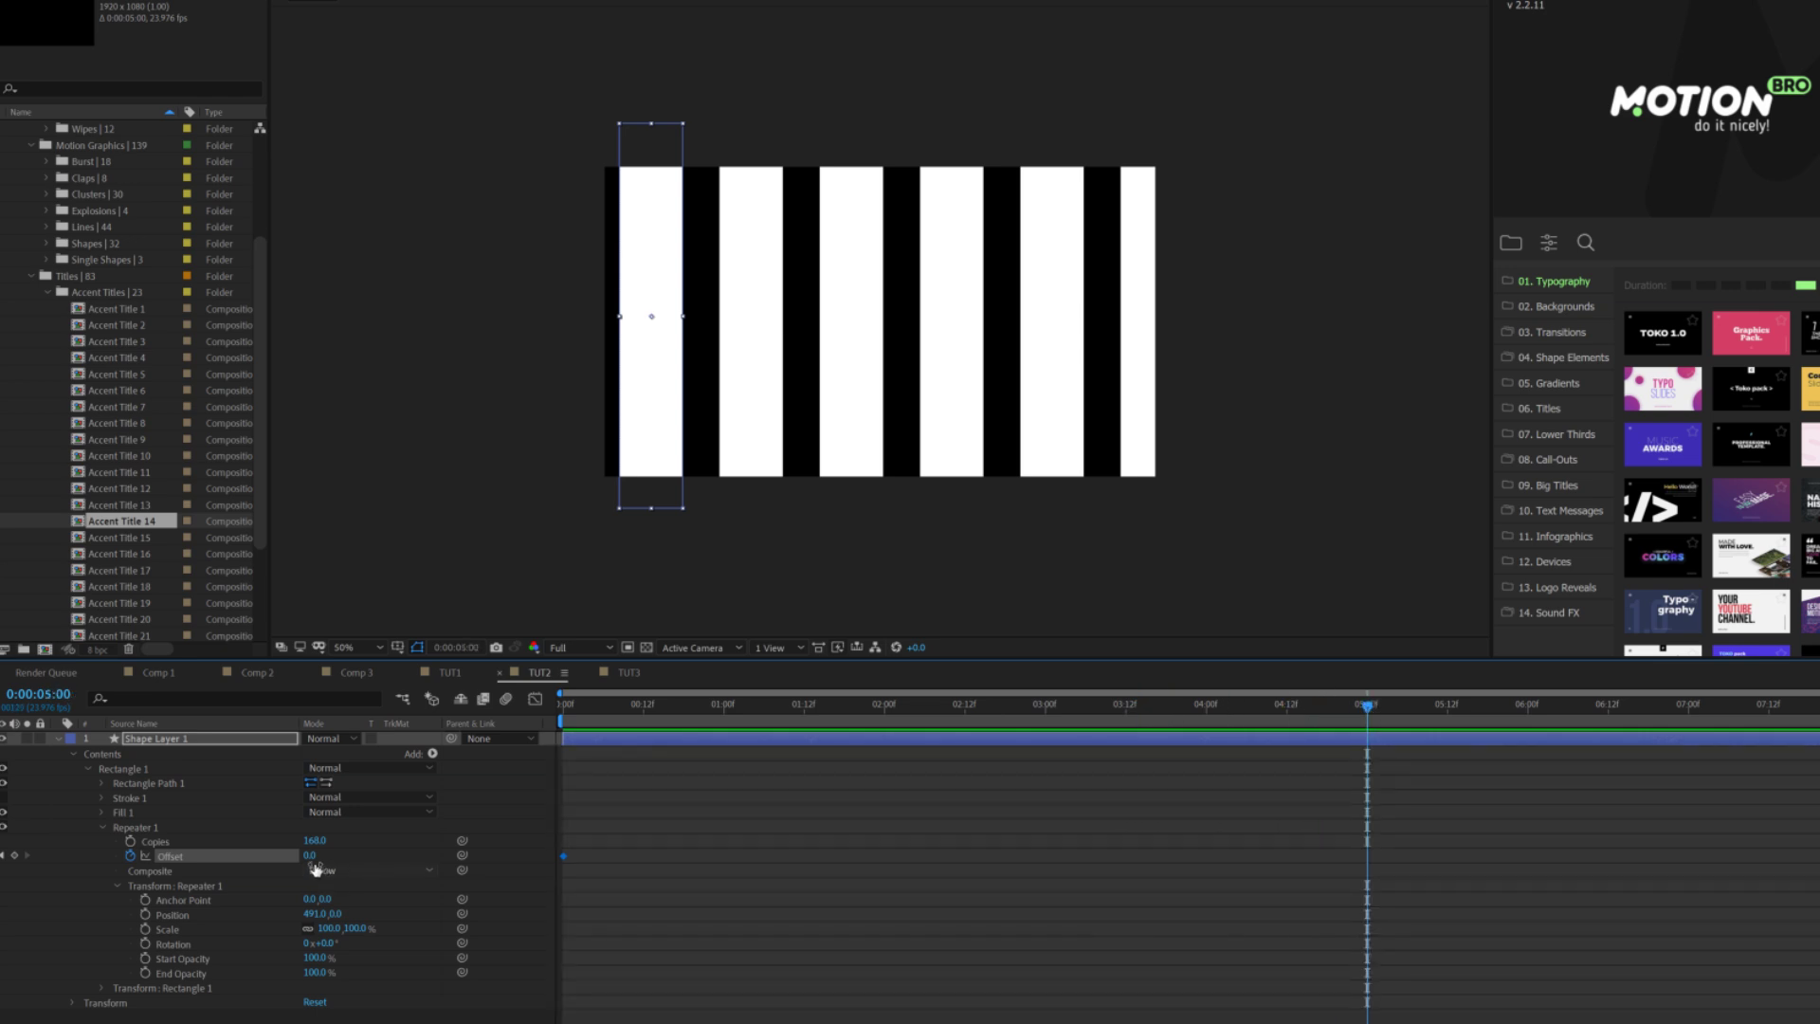
{"action": "left_click_drag", "start_coordinate": [310, 856], "coordinate": [306, 856]}
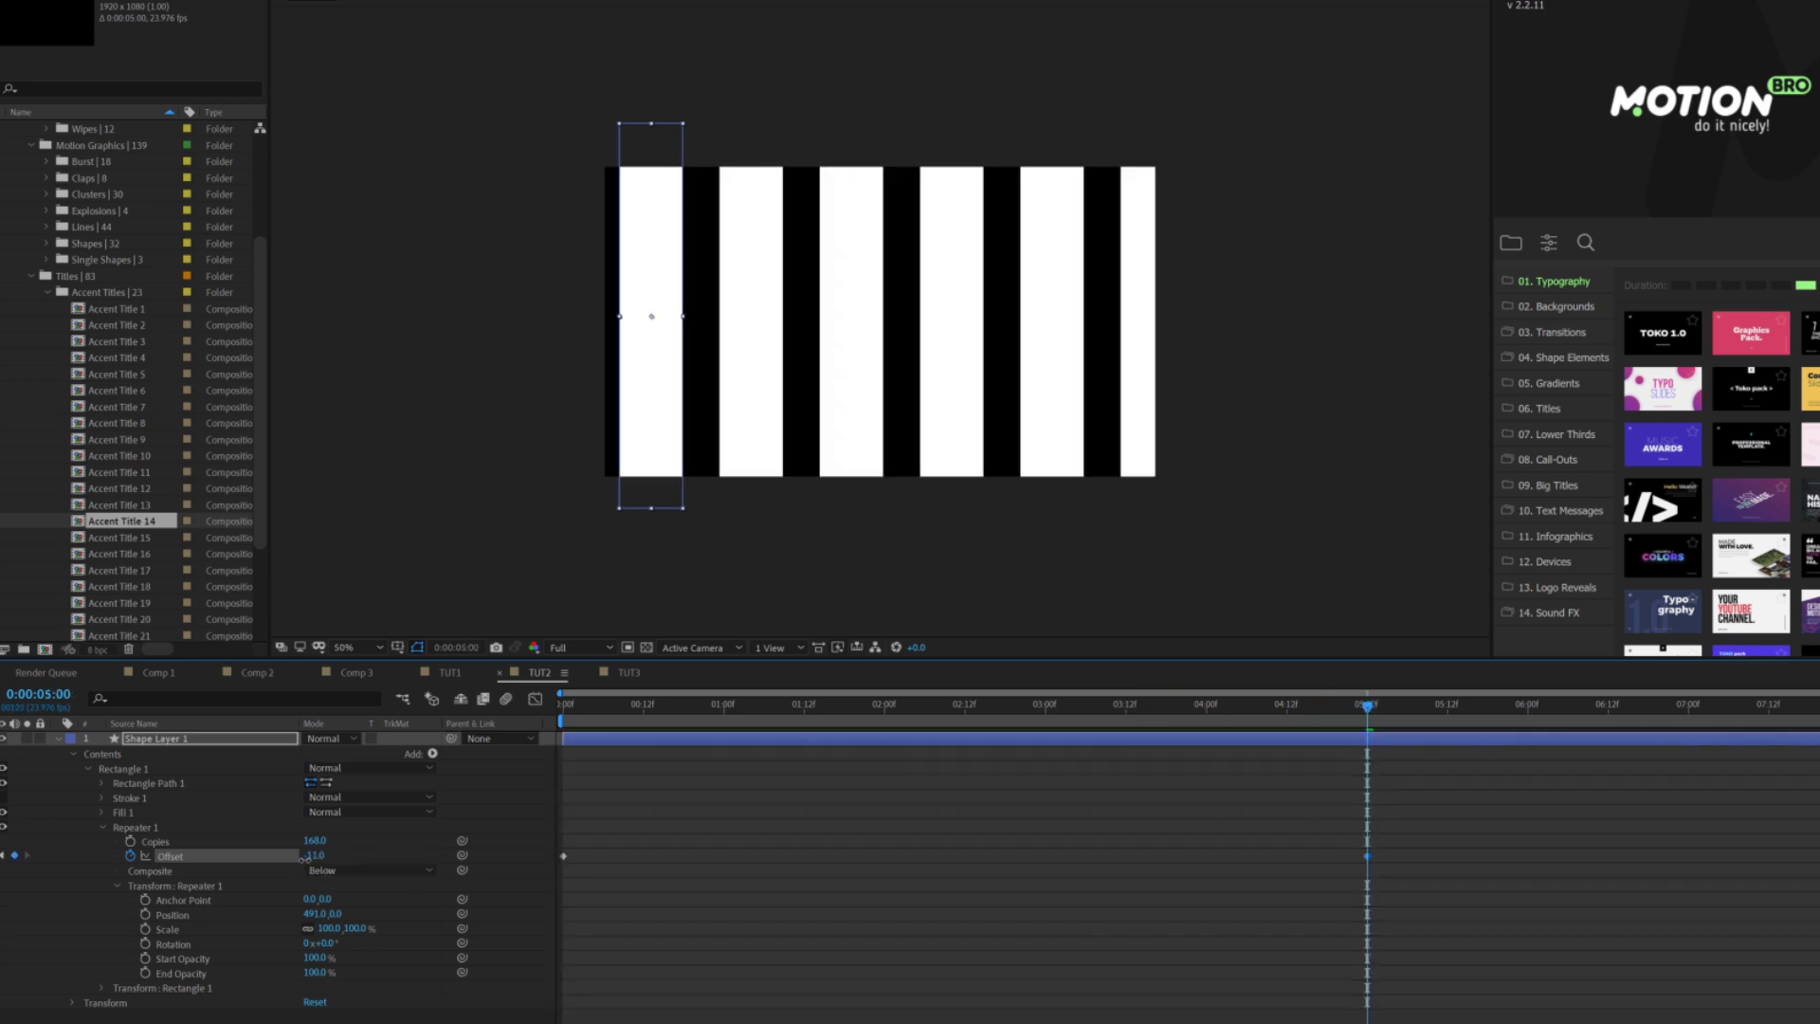
{"action": "left_click", "coordinate": [567, 706]}
{"action": "key", "text": "space"}
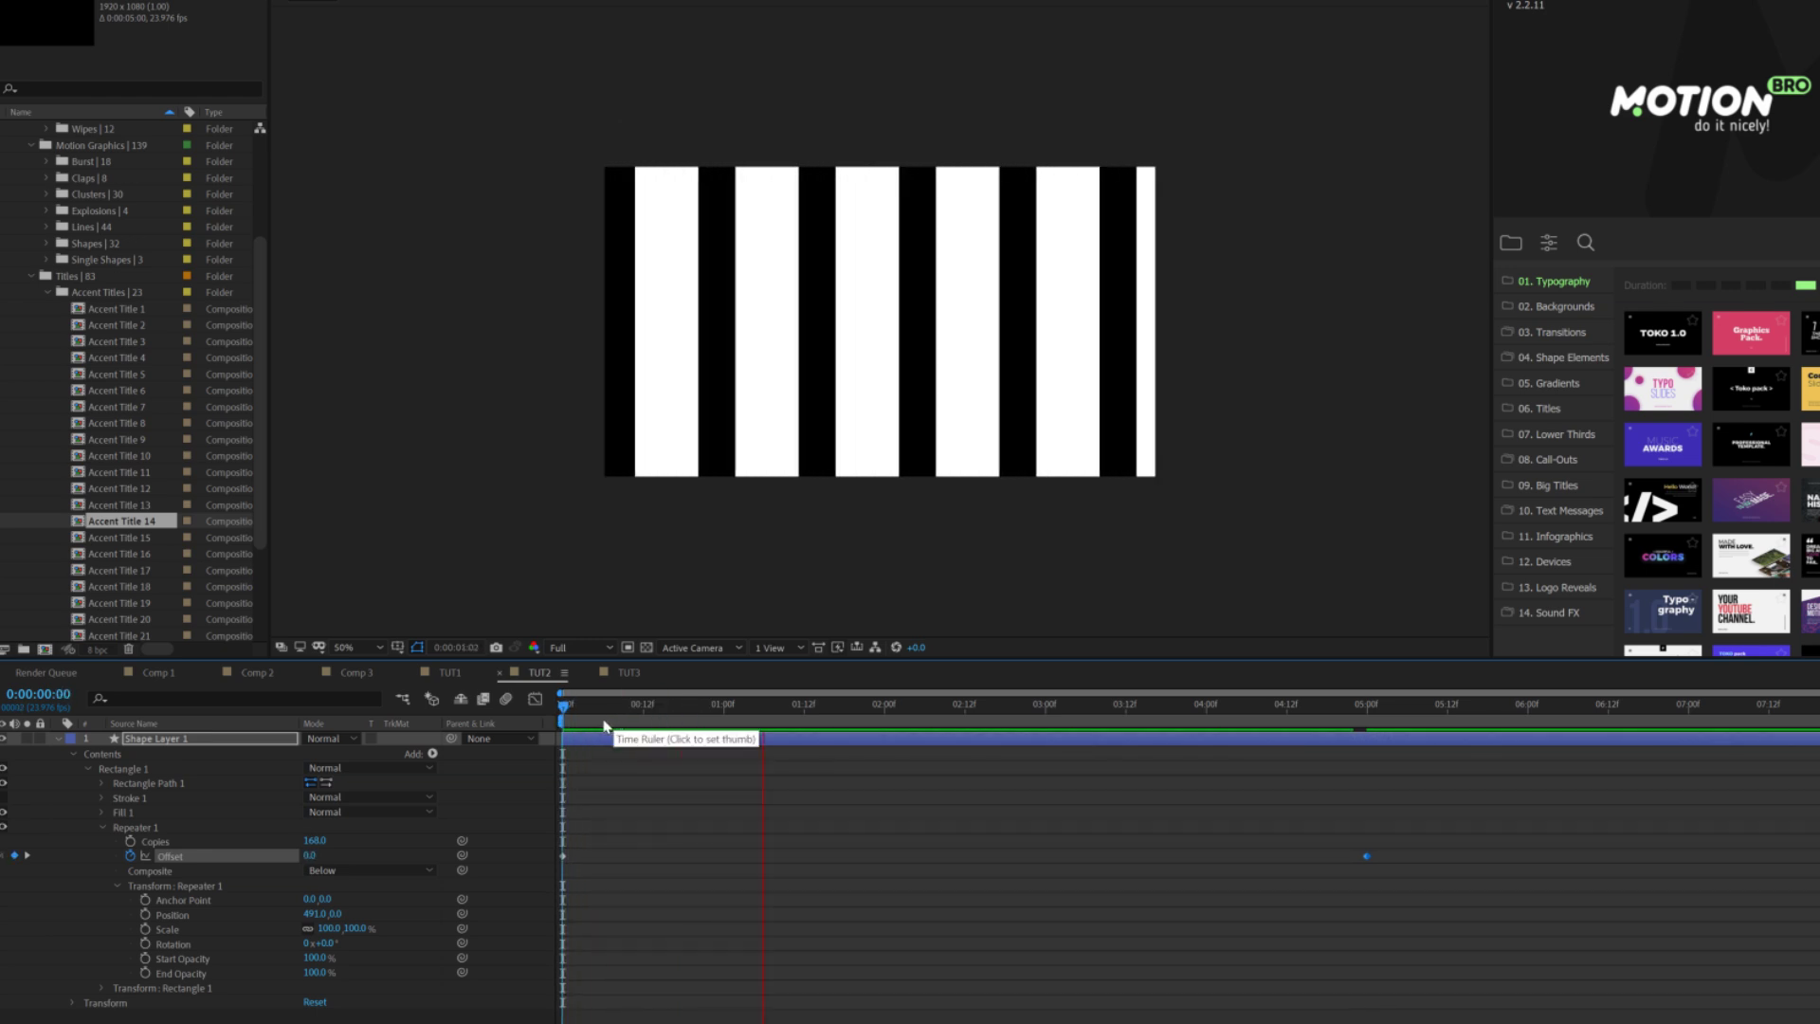
{"action": "key", "text": "space"}
{"action": "left_click", "coordinate": [101, 828]}
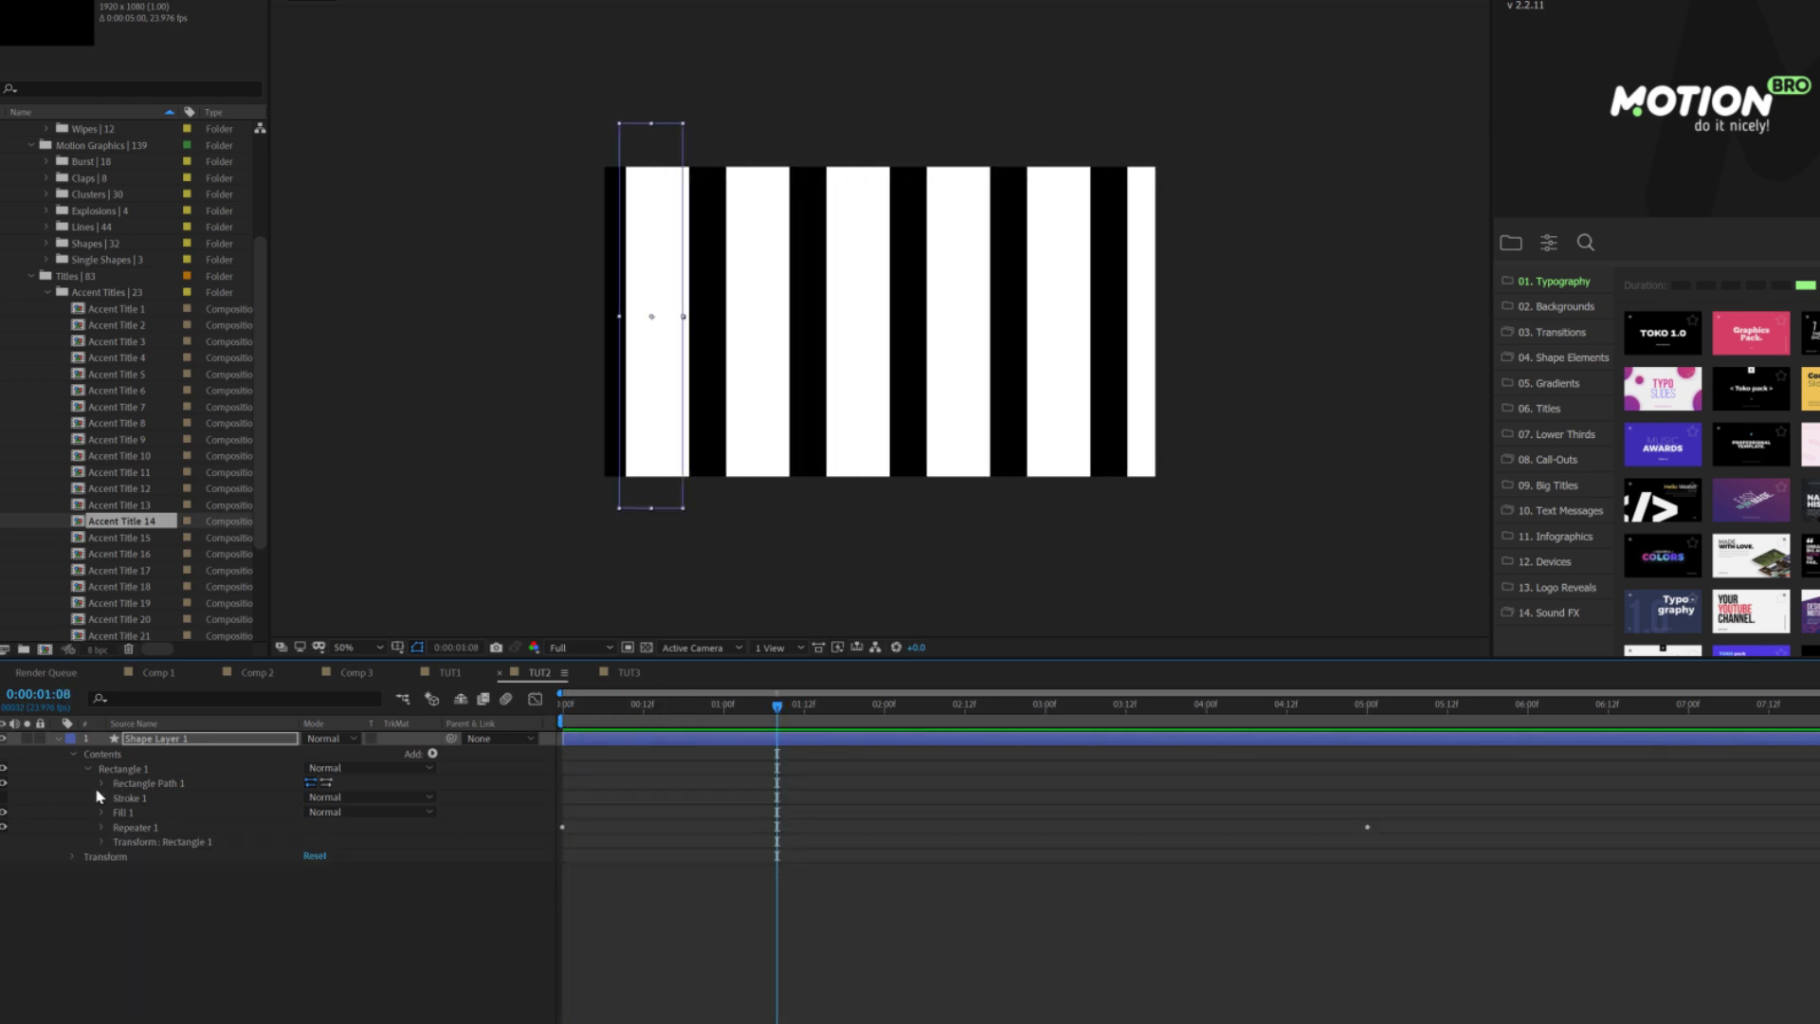
- Skew the rectangle by 30 to slant the stripes diagonally, then preview from the start
{"action": "left_click", "coordinate": [102, 842]}
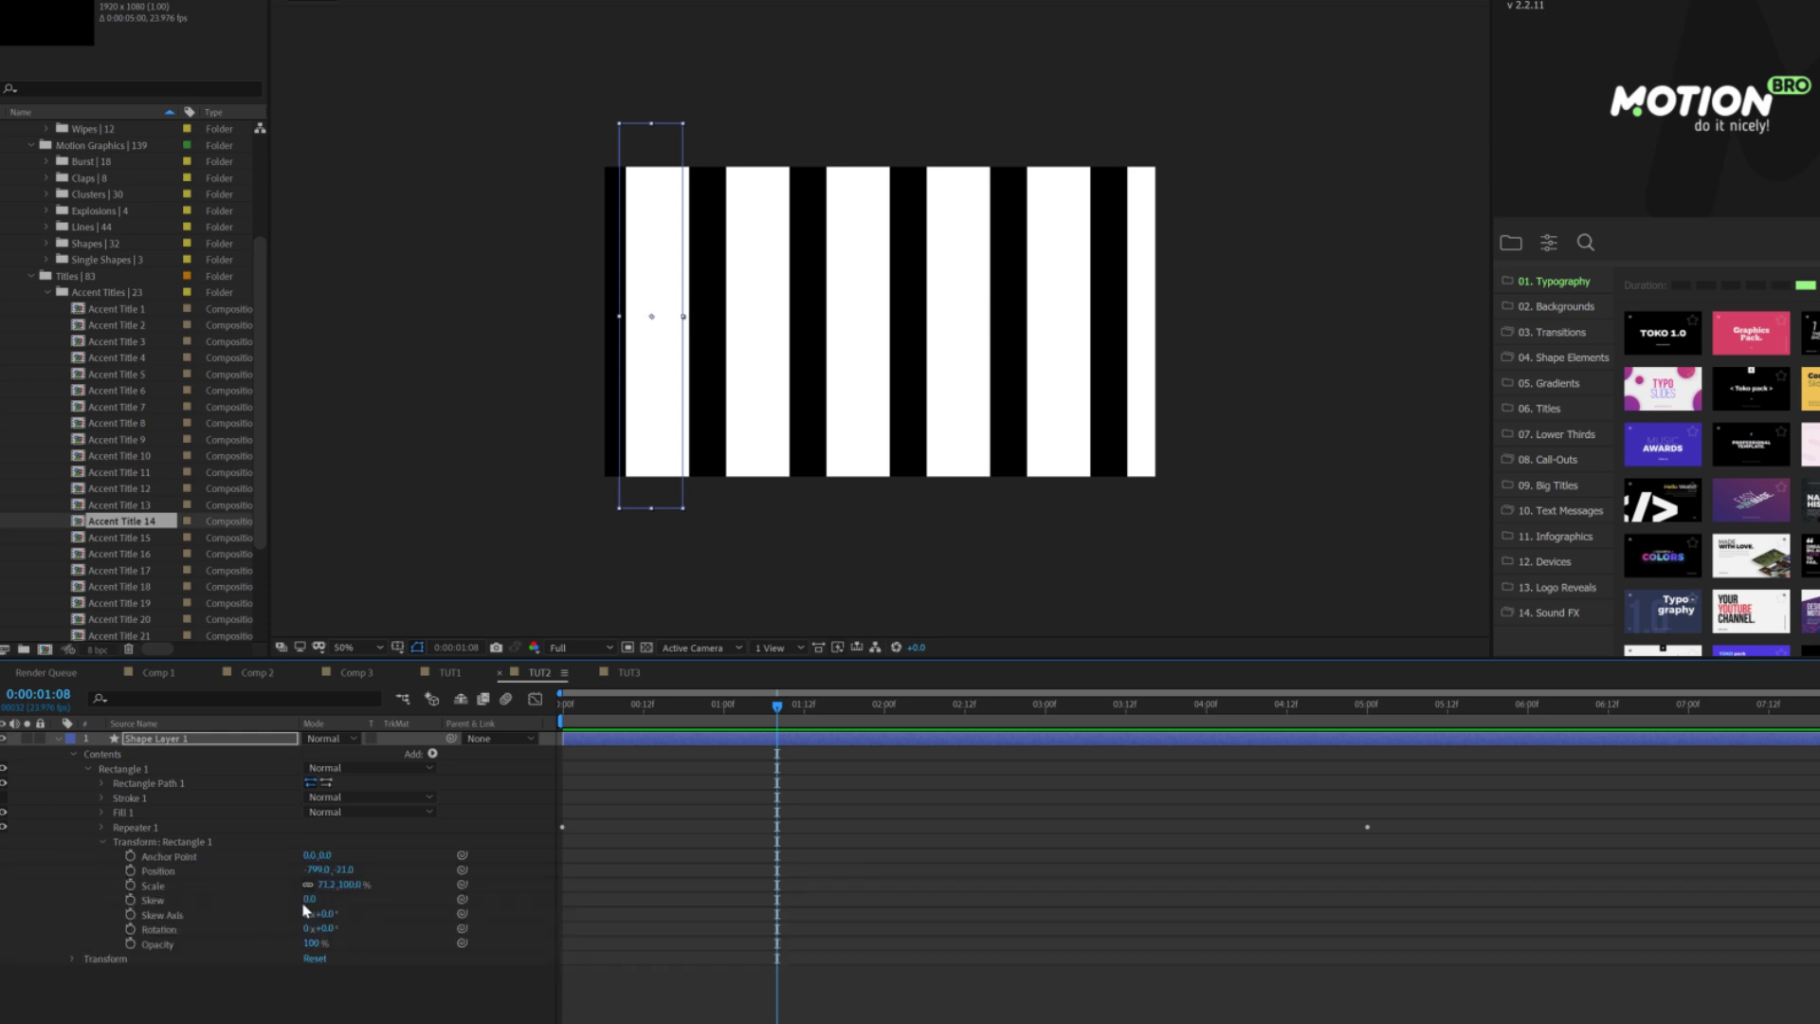
{"action": "left_click_drag", "start_coordinate": [309, 899], "coordinate": [329, 898]}
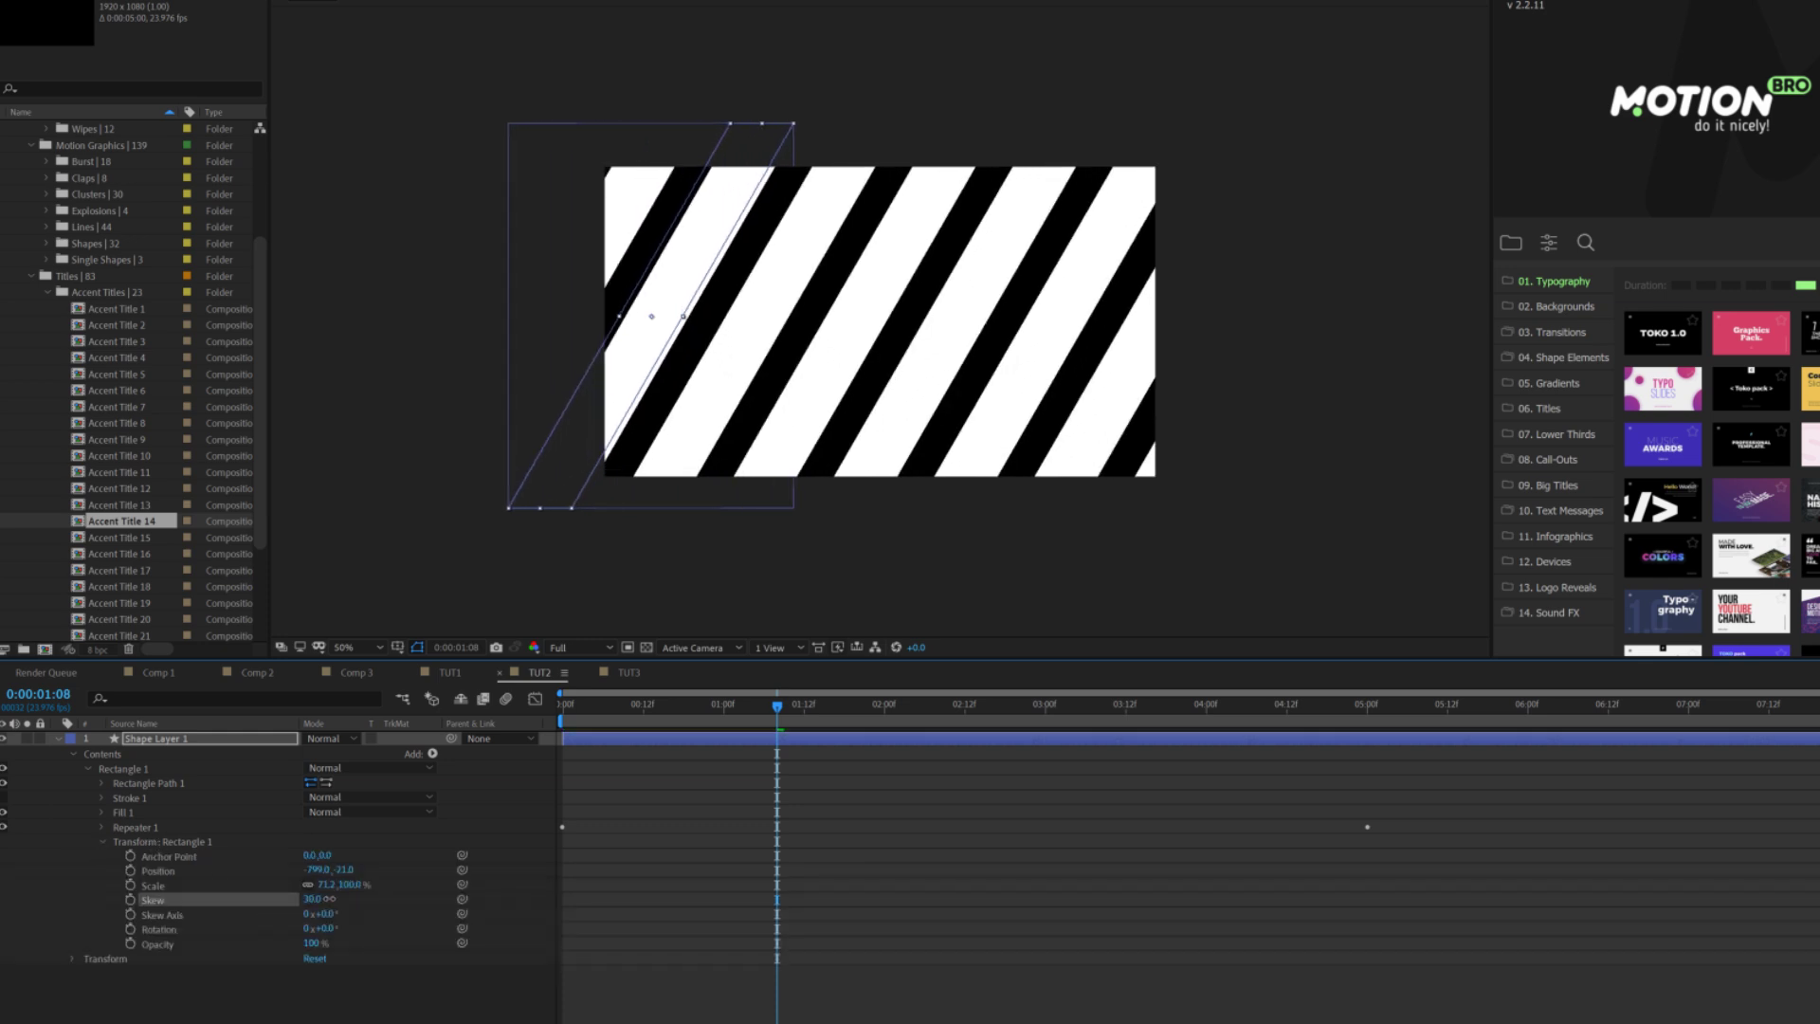
{"action": "left_click_drag", "start_coordinate": [612, 712], "coordinate": [560, 716]}
{"action": "key", "text": "space"}
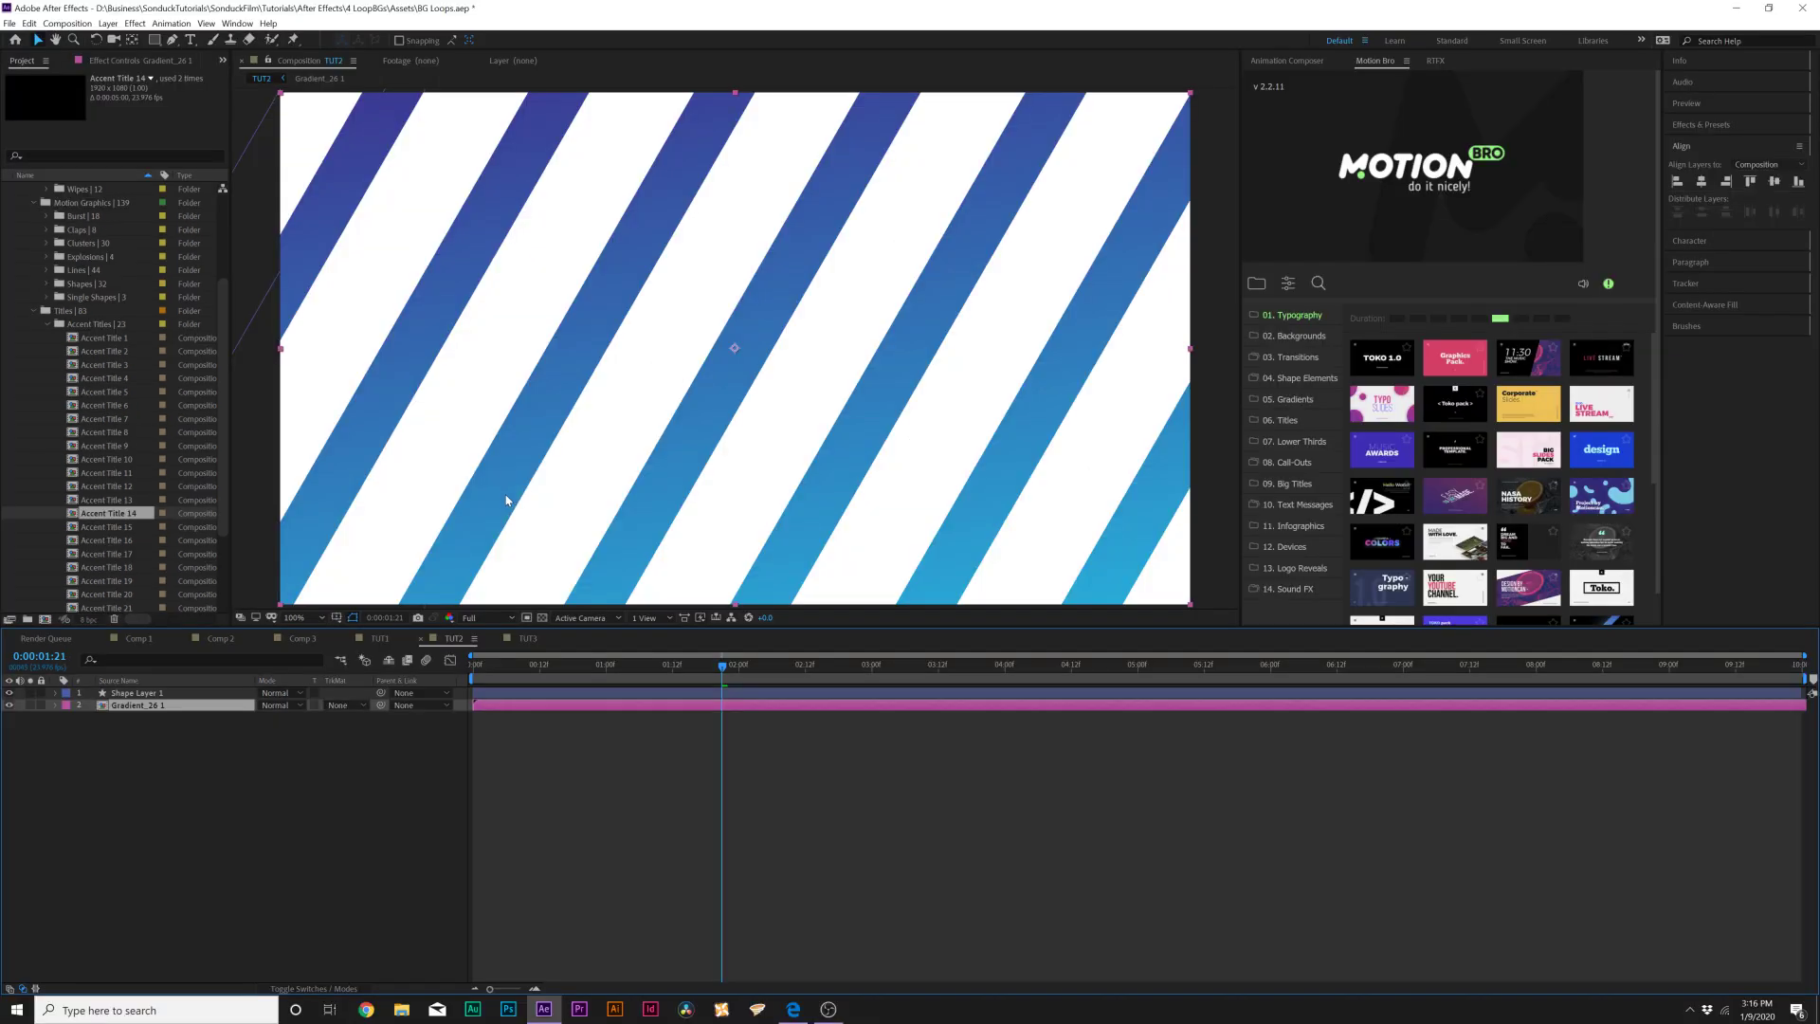
- Set the stripe layer Shape Layer 1 to Overlay blend mode
{"action": "left_click", "coordinate": [193, 696]}
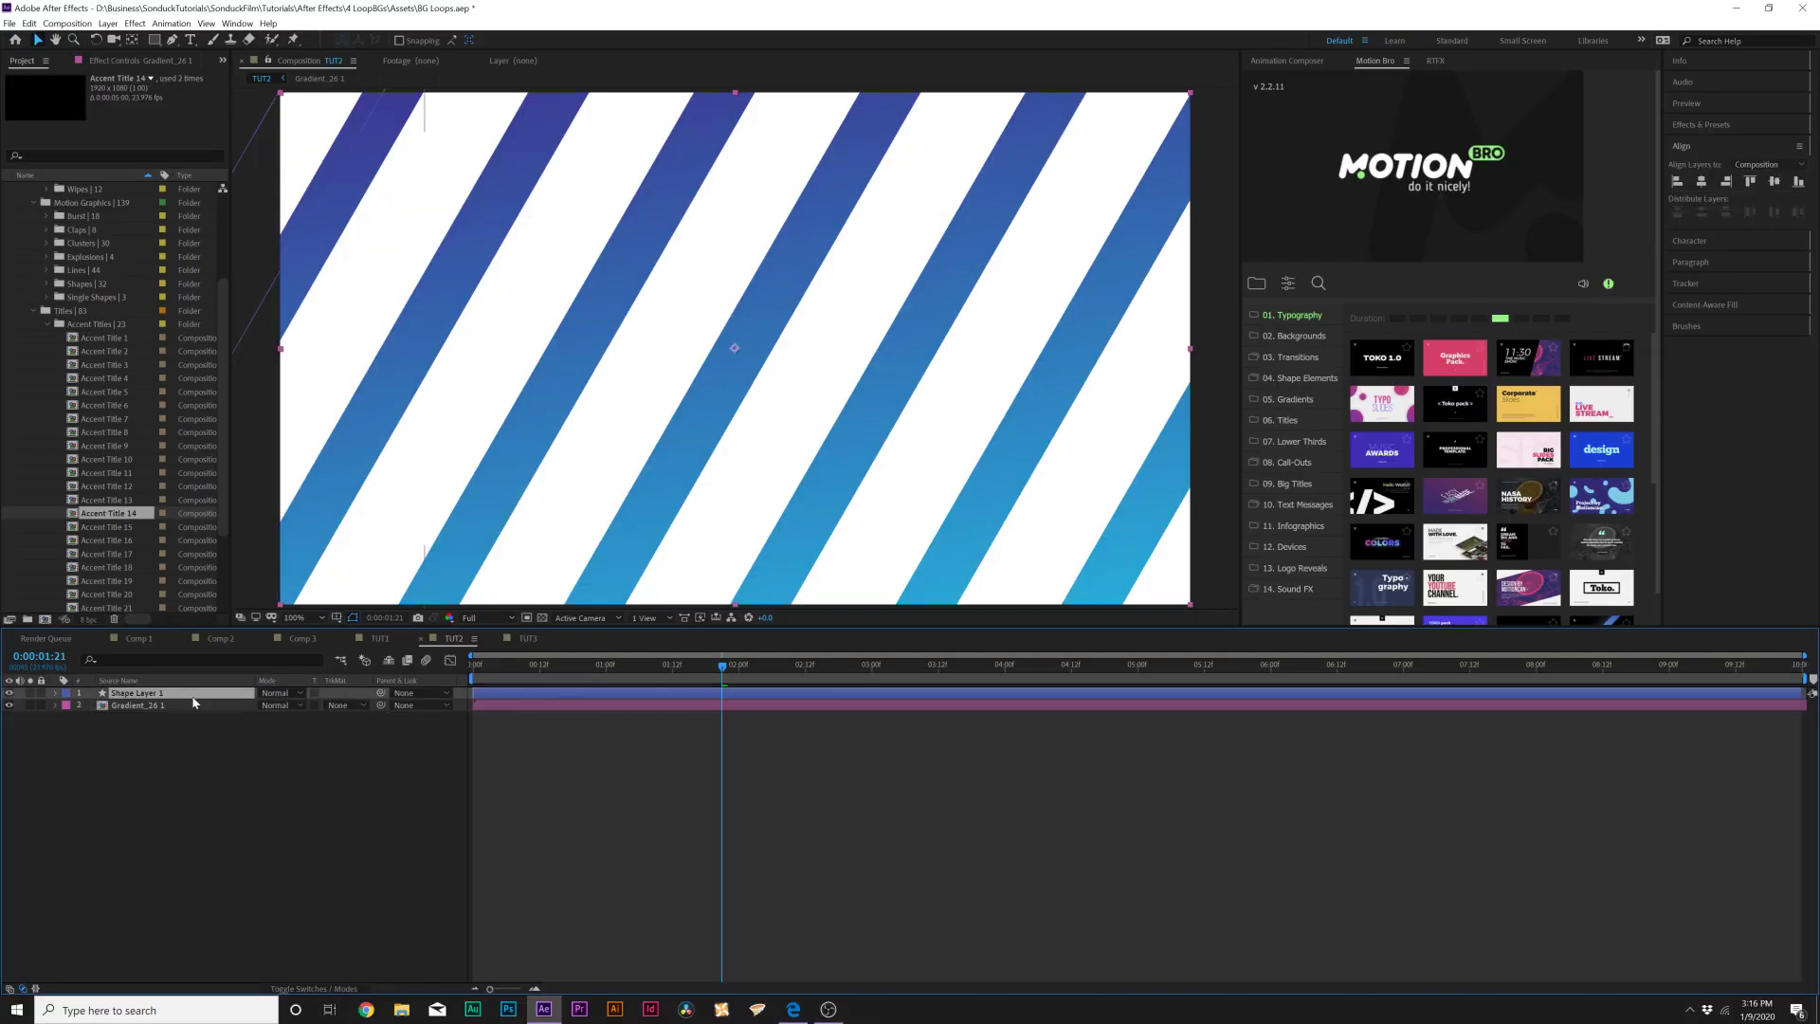
{"action": "left_click", "coordinate": [275, 692]}
{"action": "left_click", "coordinate": [291, 360]}
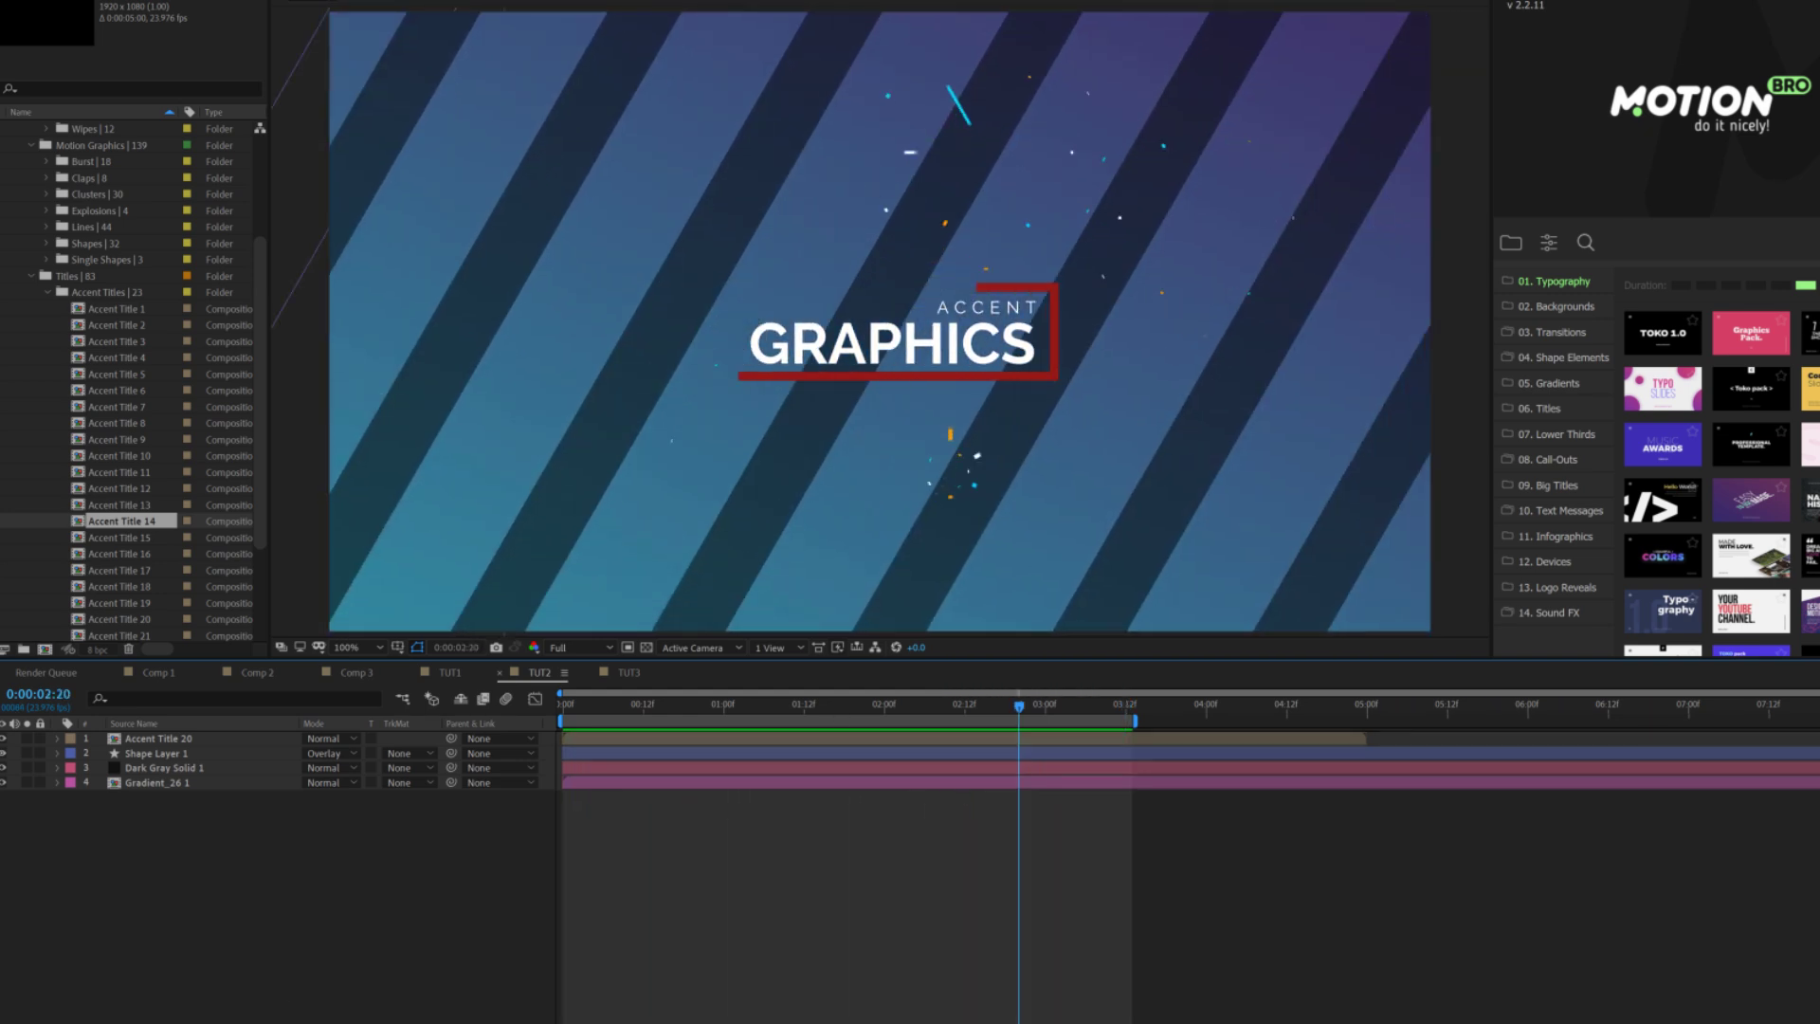
- Enable motion blur on the stripe layer and the composition, then preview
{"action": "key", "text": "F4"}
{"action": "left_click", "coordinate": [372, 752]}
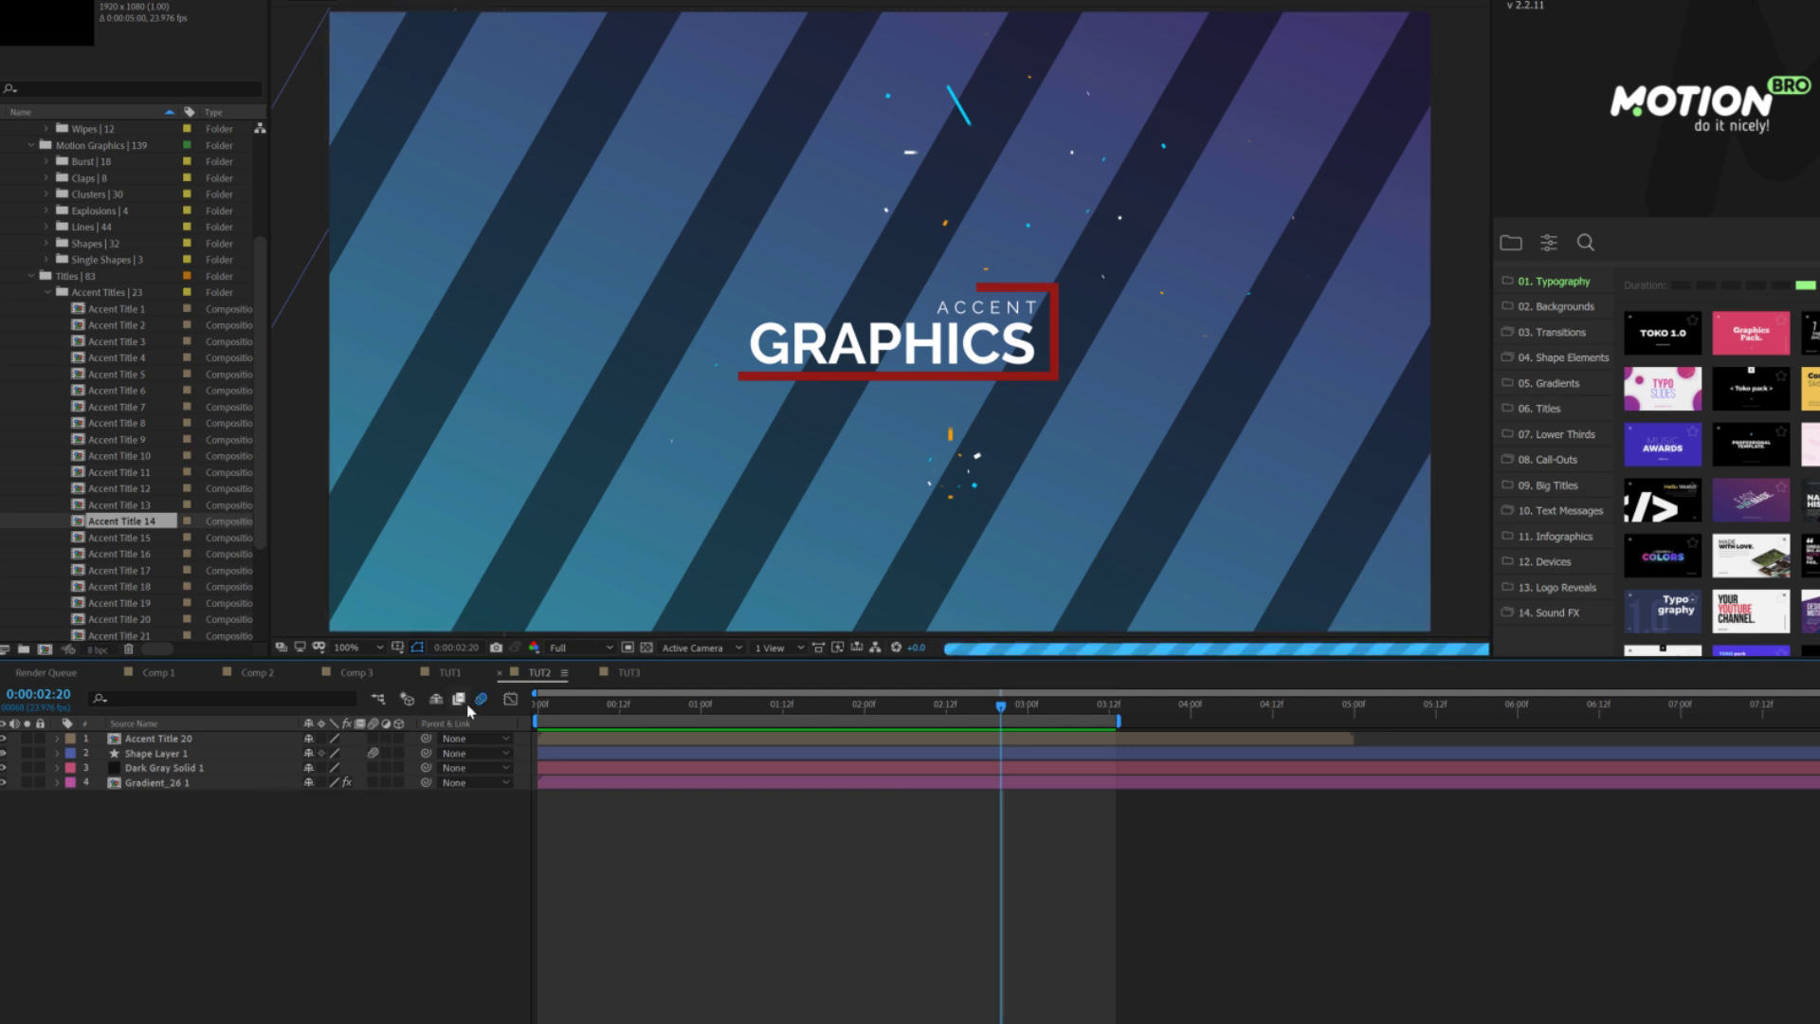
{"action": "left_click", "coordinate": [481, 698]}
{"action": "key", "text": "space"}
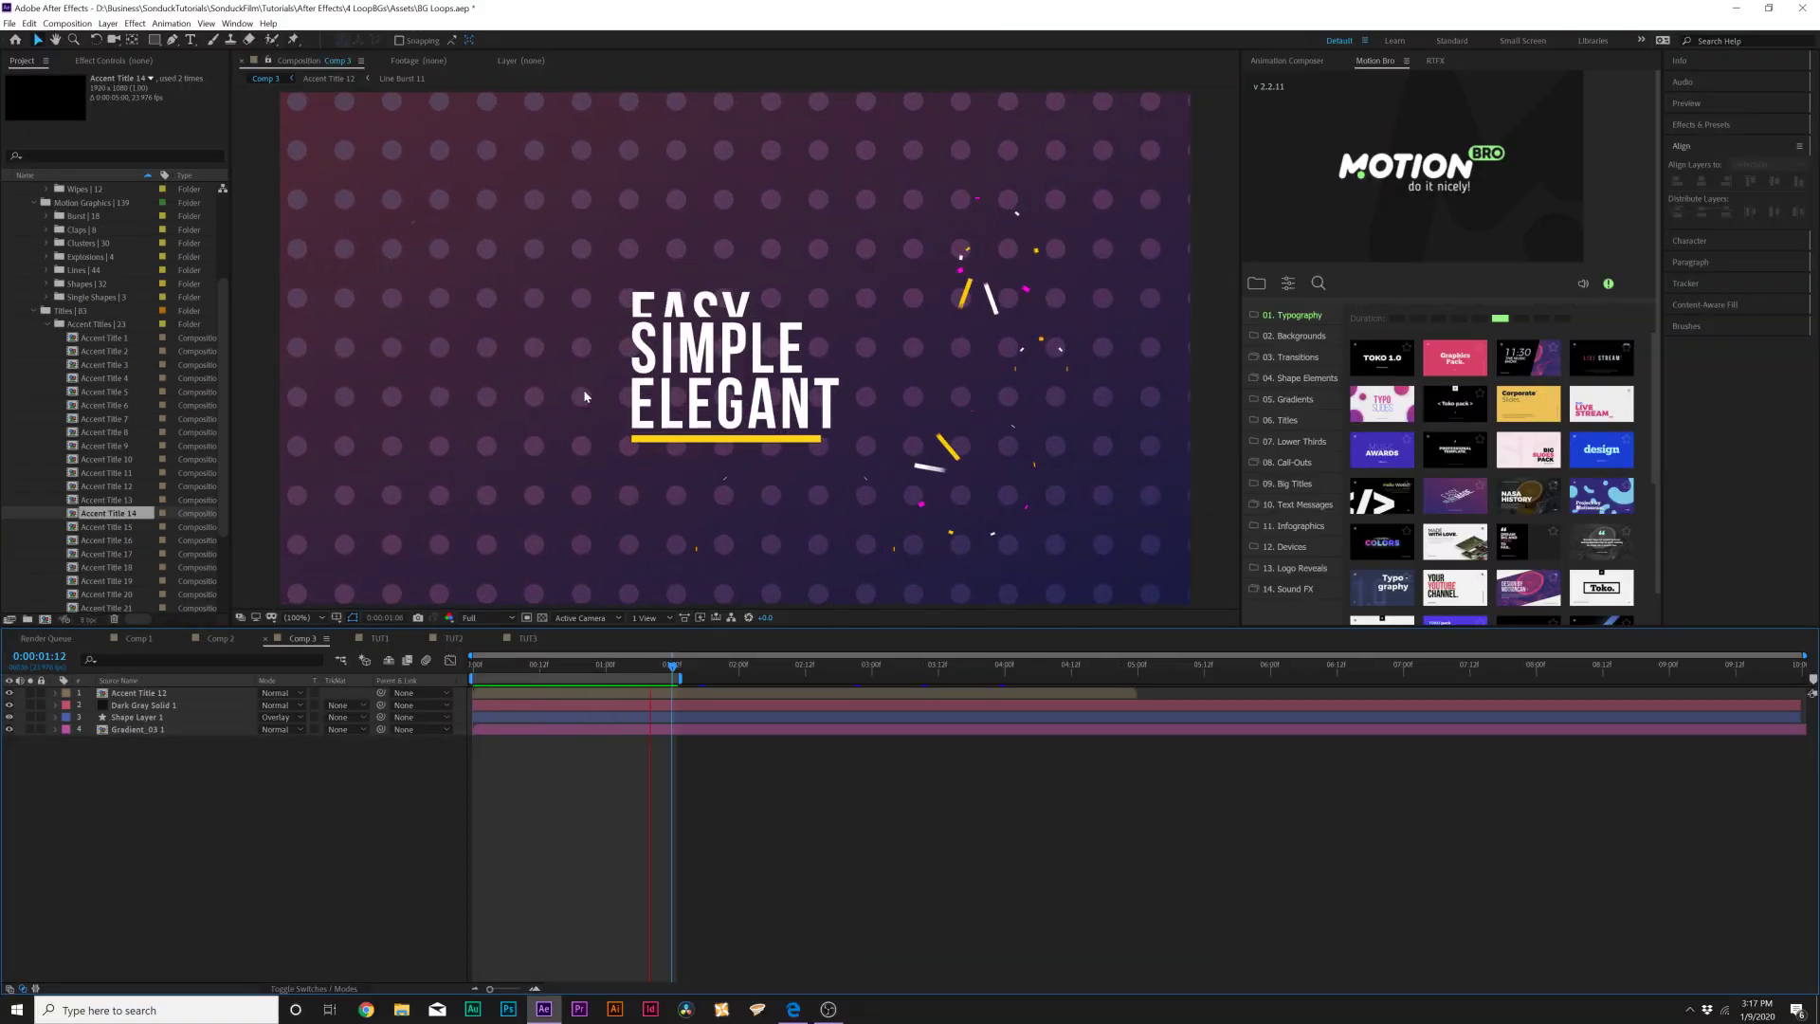
- Stop the Comp 3 preview, switch to TUT3, and hide its Gradient_03 1 layer
{"action": "key", "text": "space"}
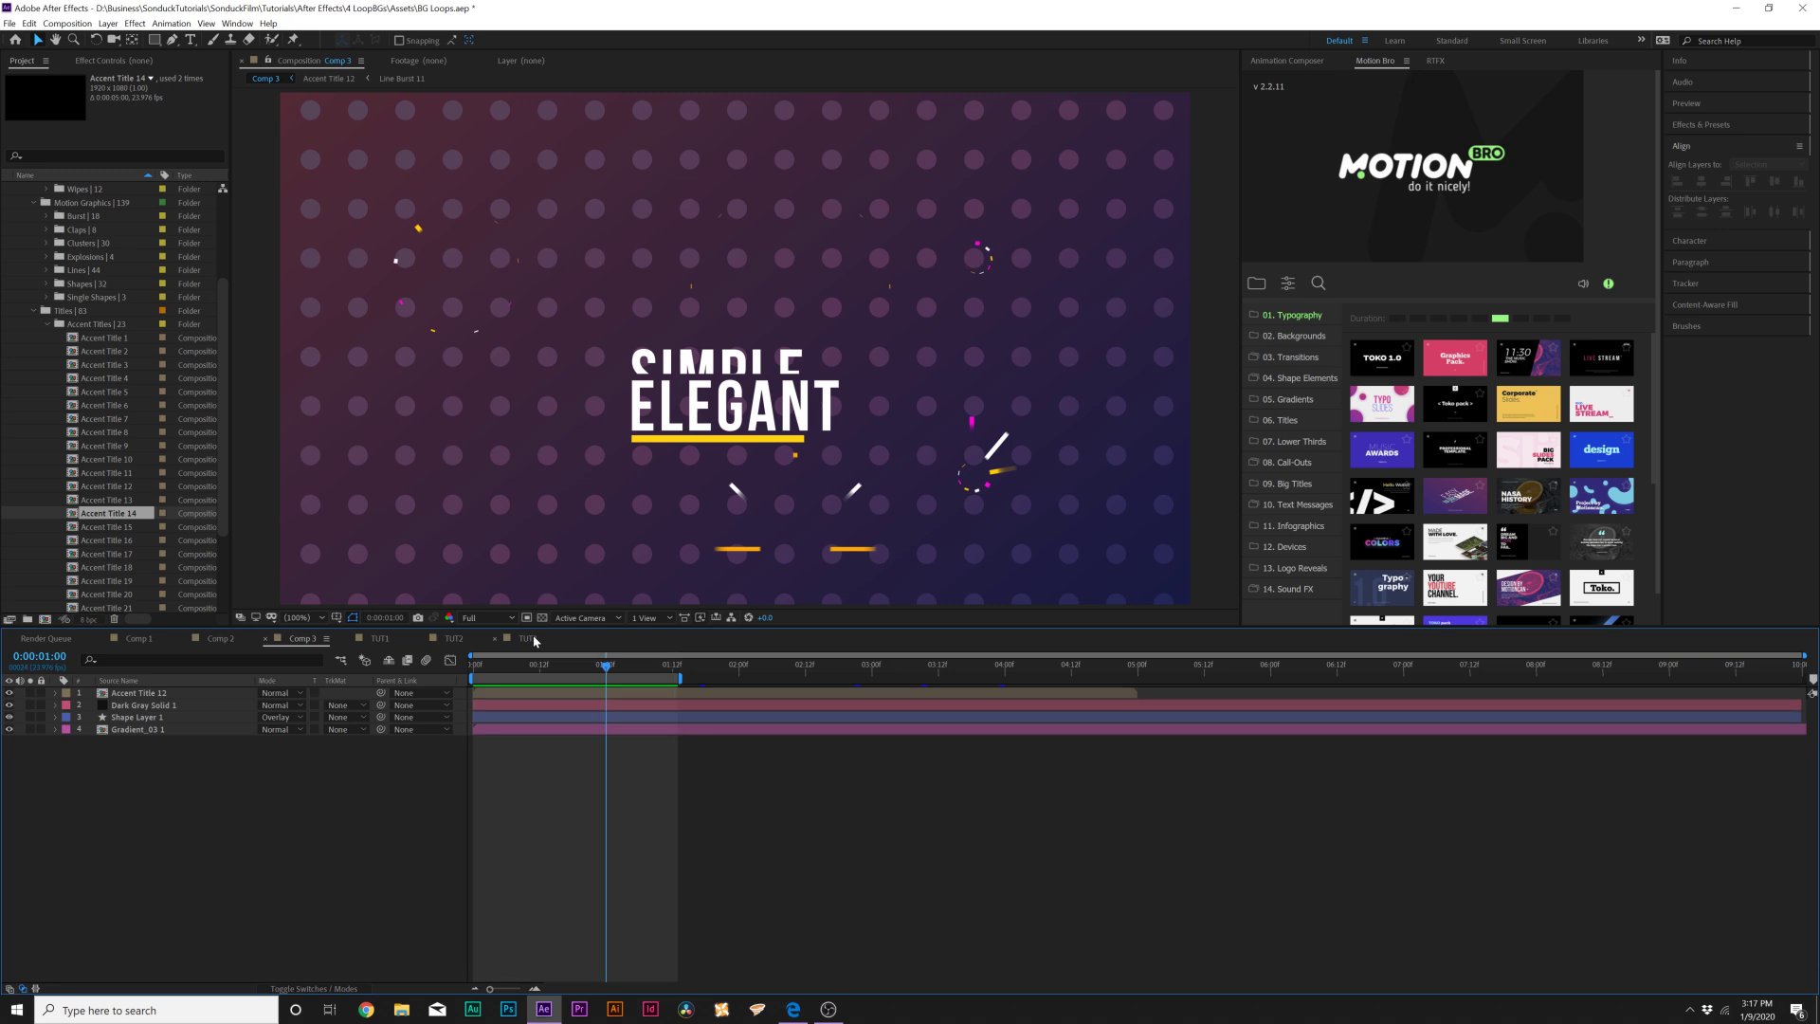
{"action": "left_click", "coordinate": [527, 639]}
{"action": "left_click", "coordinate": [10, 693]}
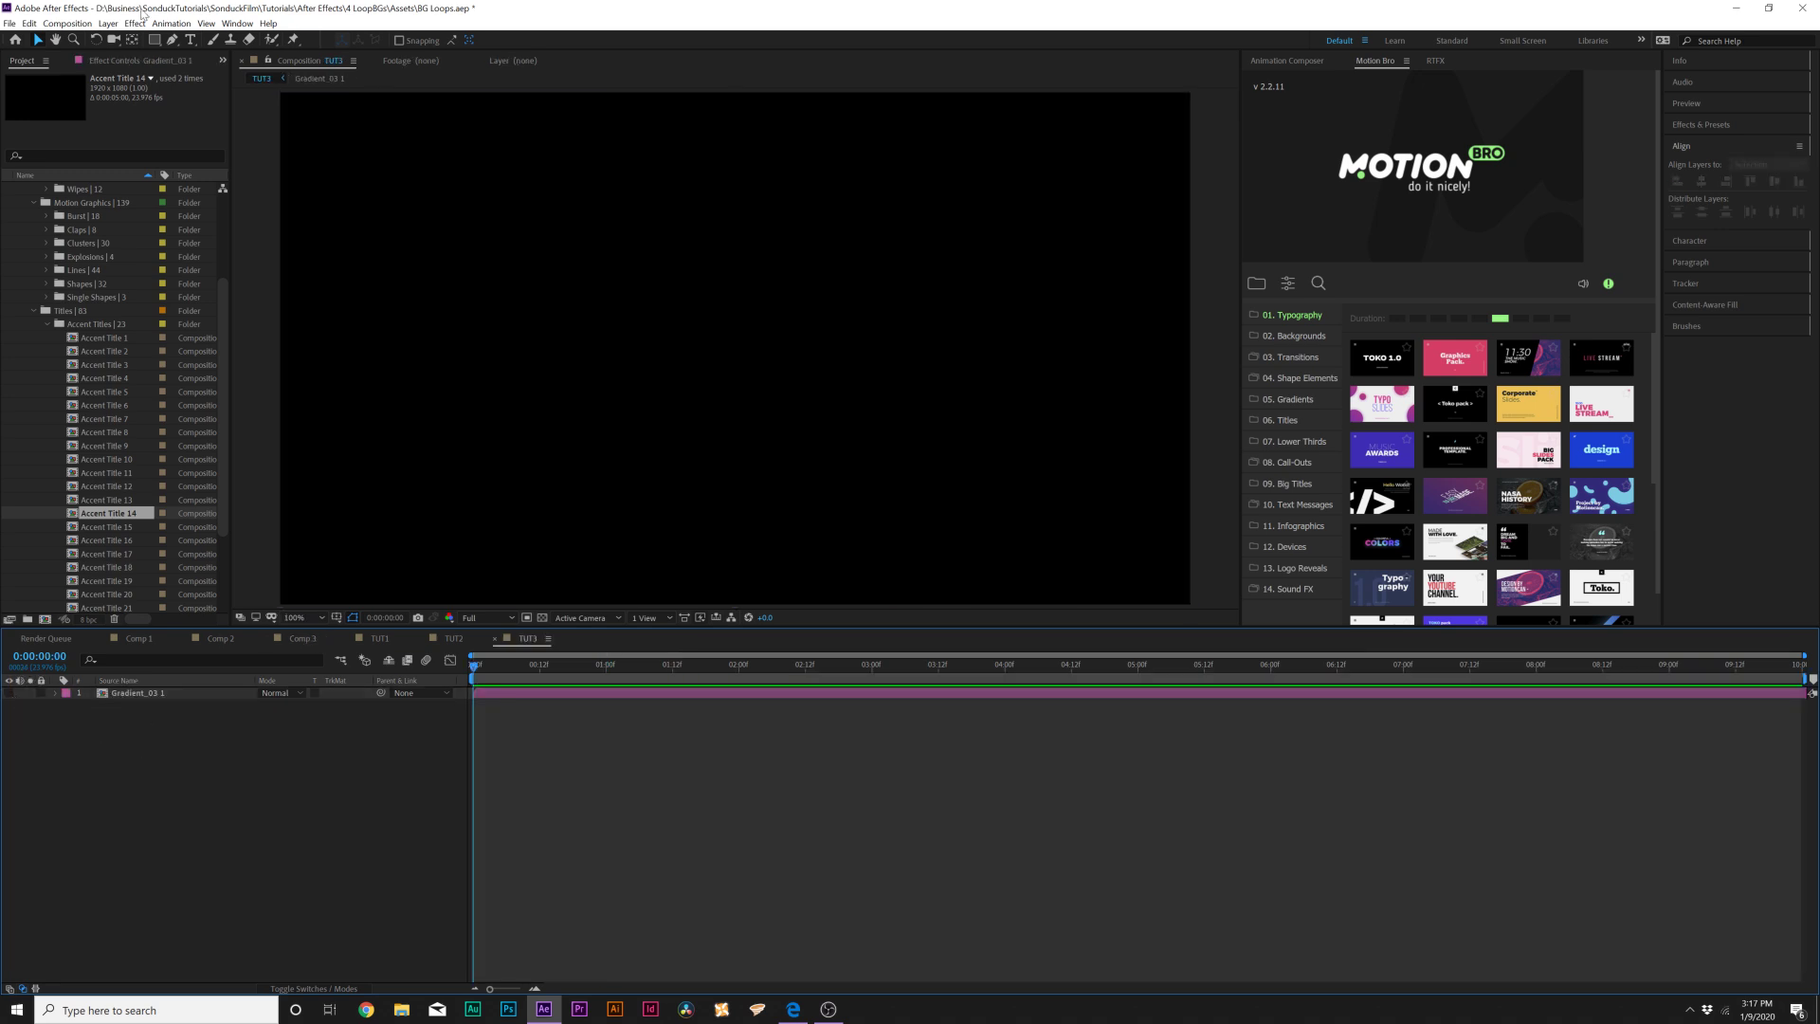
- Hide the gradient and draw a small circle near the top-left with the Ellipse tool
{"action": "left_click", "coordinate": [166, 42]}
{"action": "left_click_drag", "start_coordinate": [155, 43], "coordinate": [215, 83]}
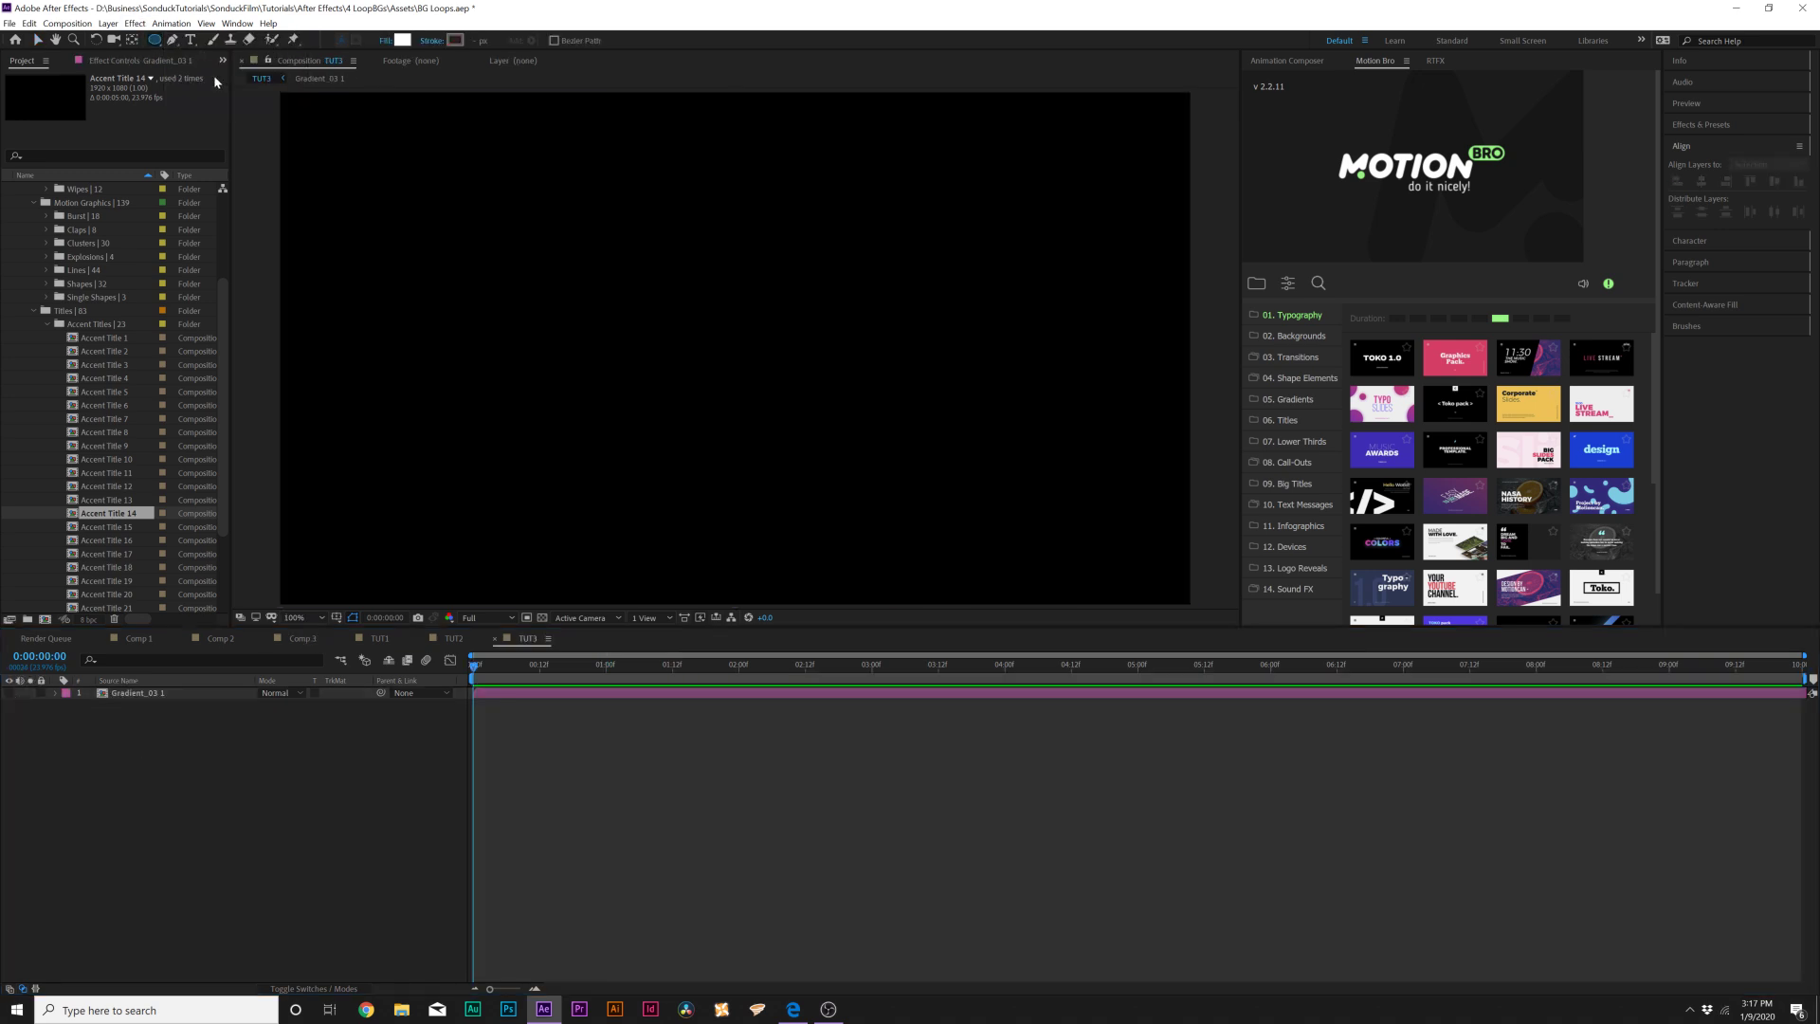
{"action": "key", "text": "h"}
{"action": "left_click_drag", "start_coordinate": [337, 166], "coordinate": [378, 222]}
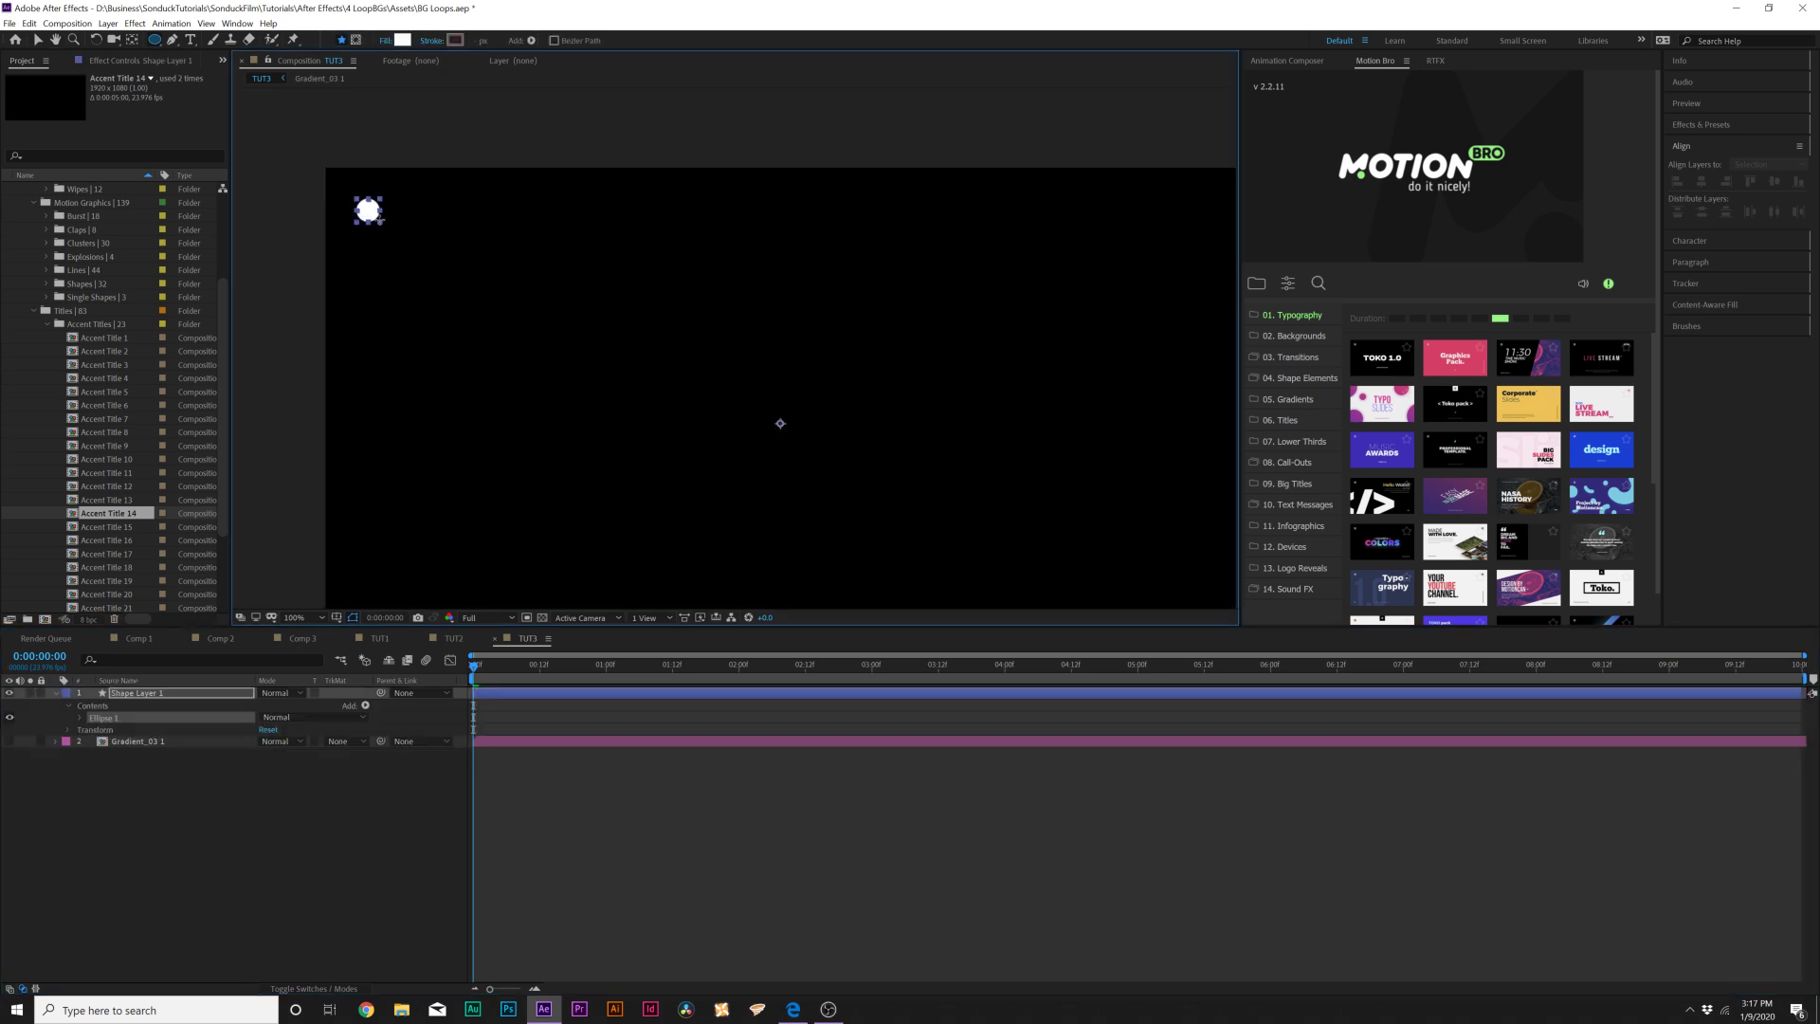
- Add a Repeater with 27 copies, forming a row of circles shifted slightly left across the top
{"action": "left_click", "coordinate": [364, 705]}
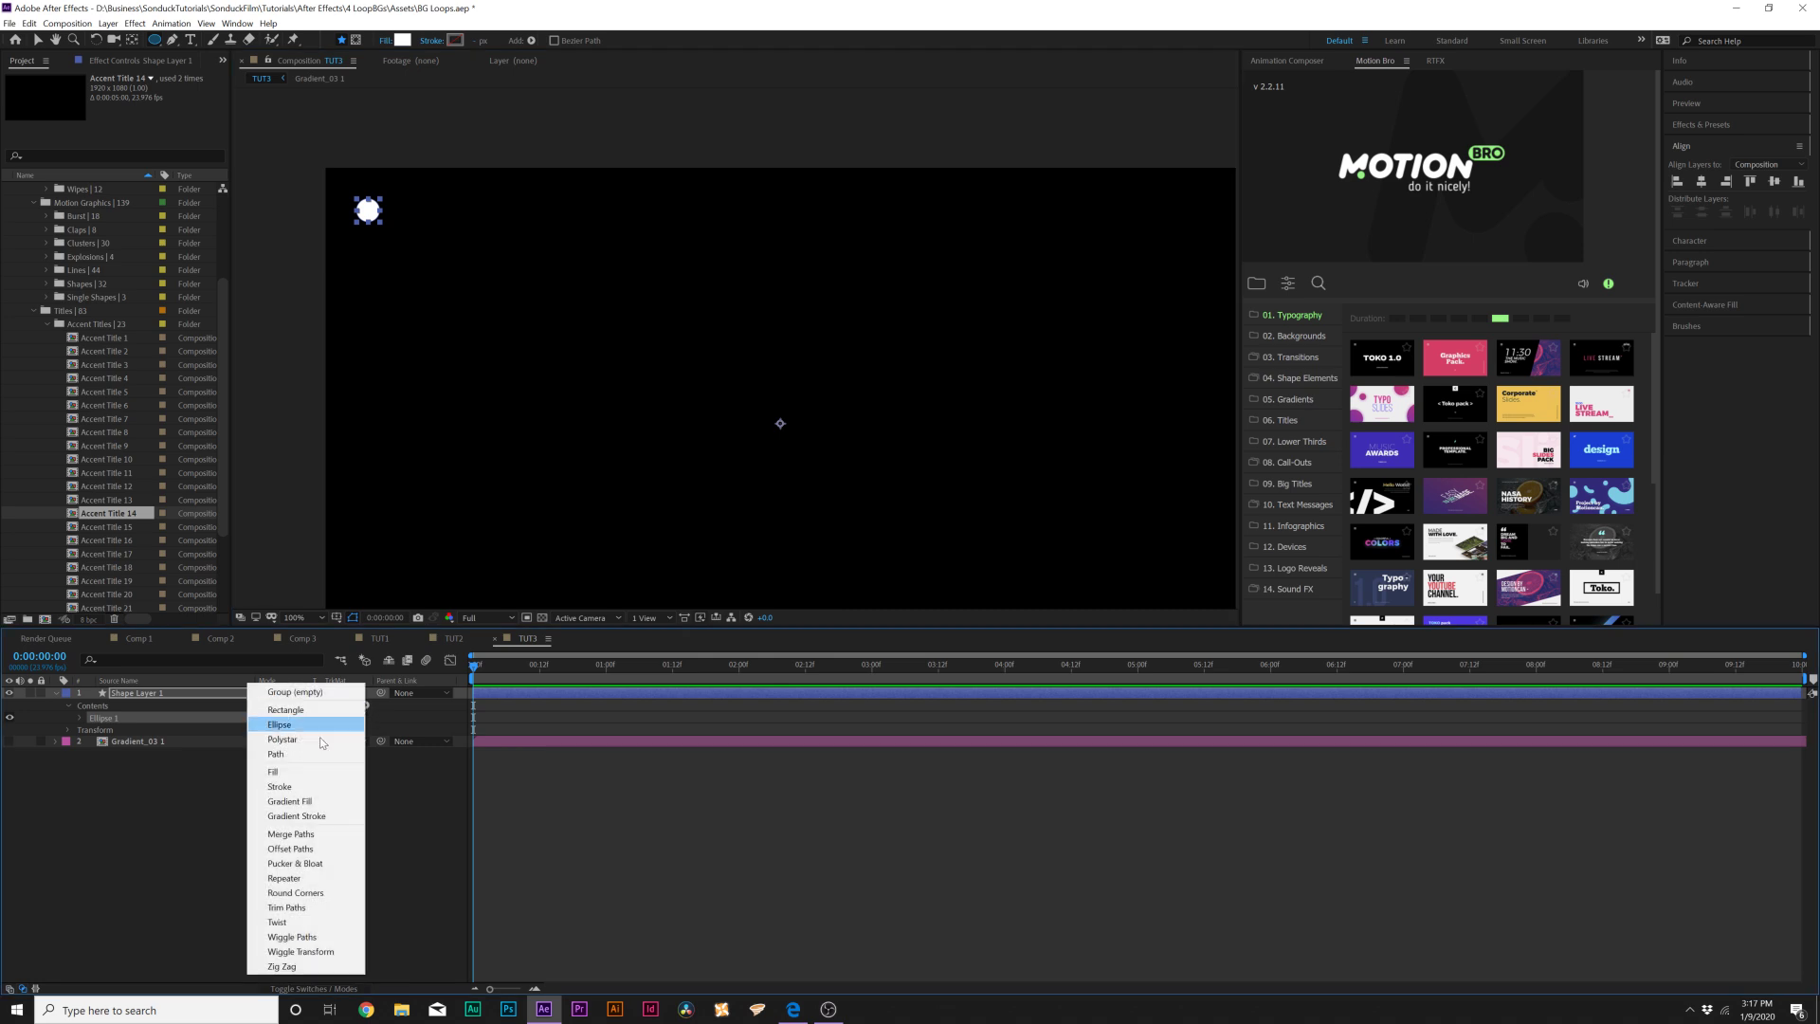
{"action": "left_click", "coordinate": [301, 878]}
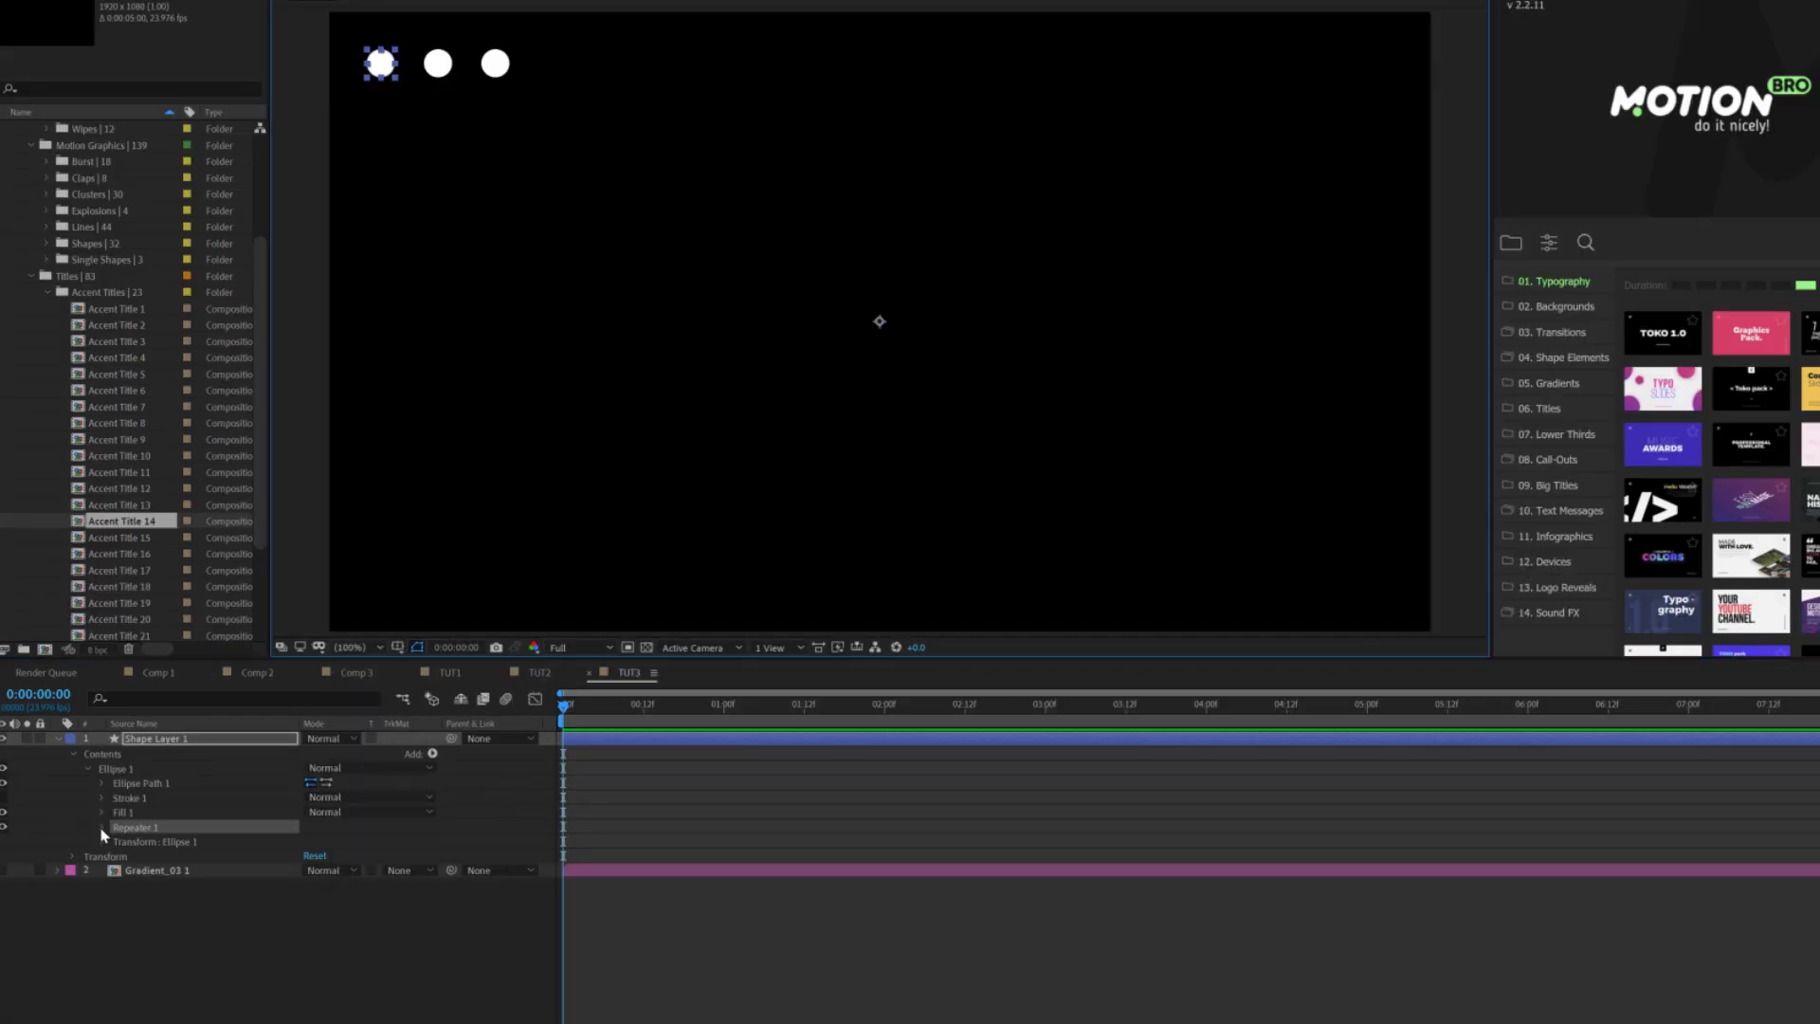
{"action": "left_click", "coordinate": [102, 827]}
{"action": "left_click_drag", "start_coordinate": [308, 843], "coordinate": [335, 844]}
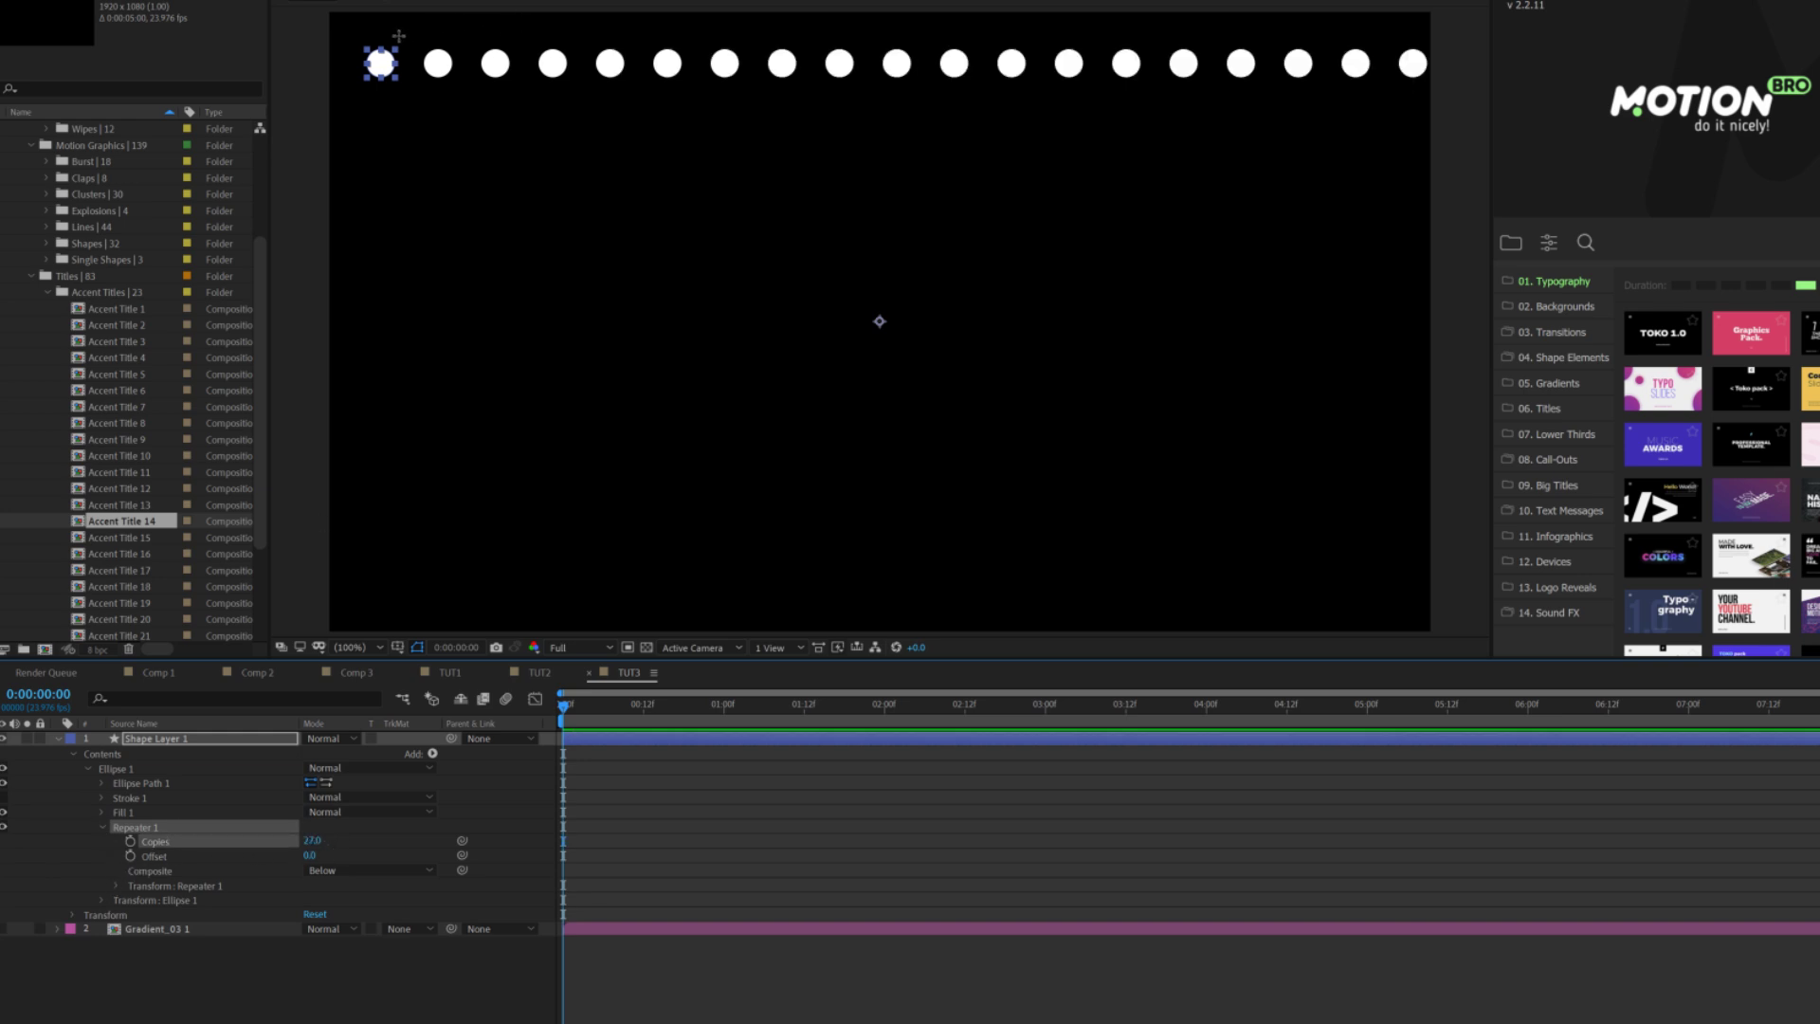
{"action": "left_click_drag", "start_coordinate": [384, 59], "coordinate": [363, 45]}
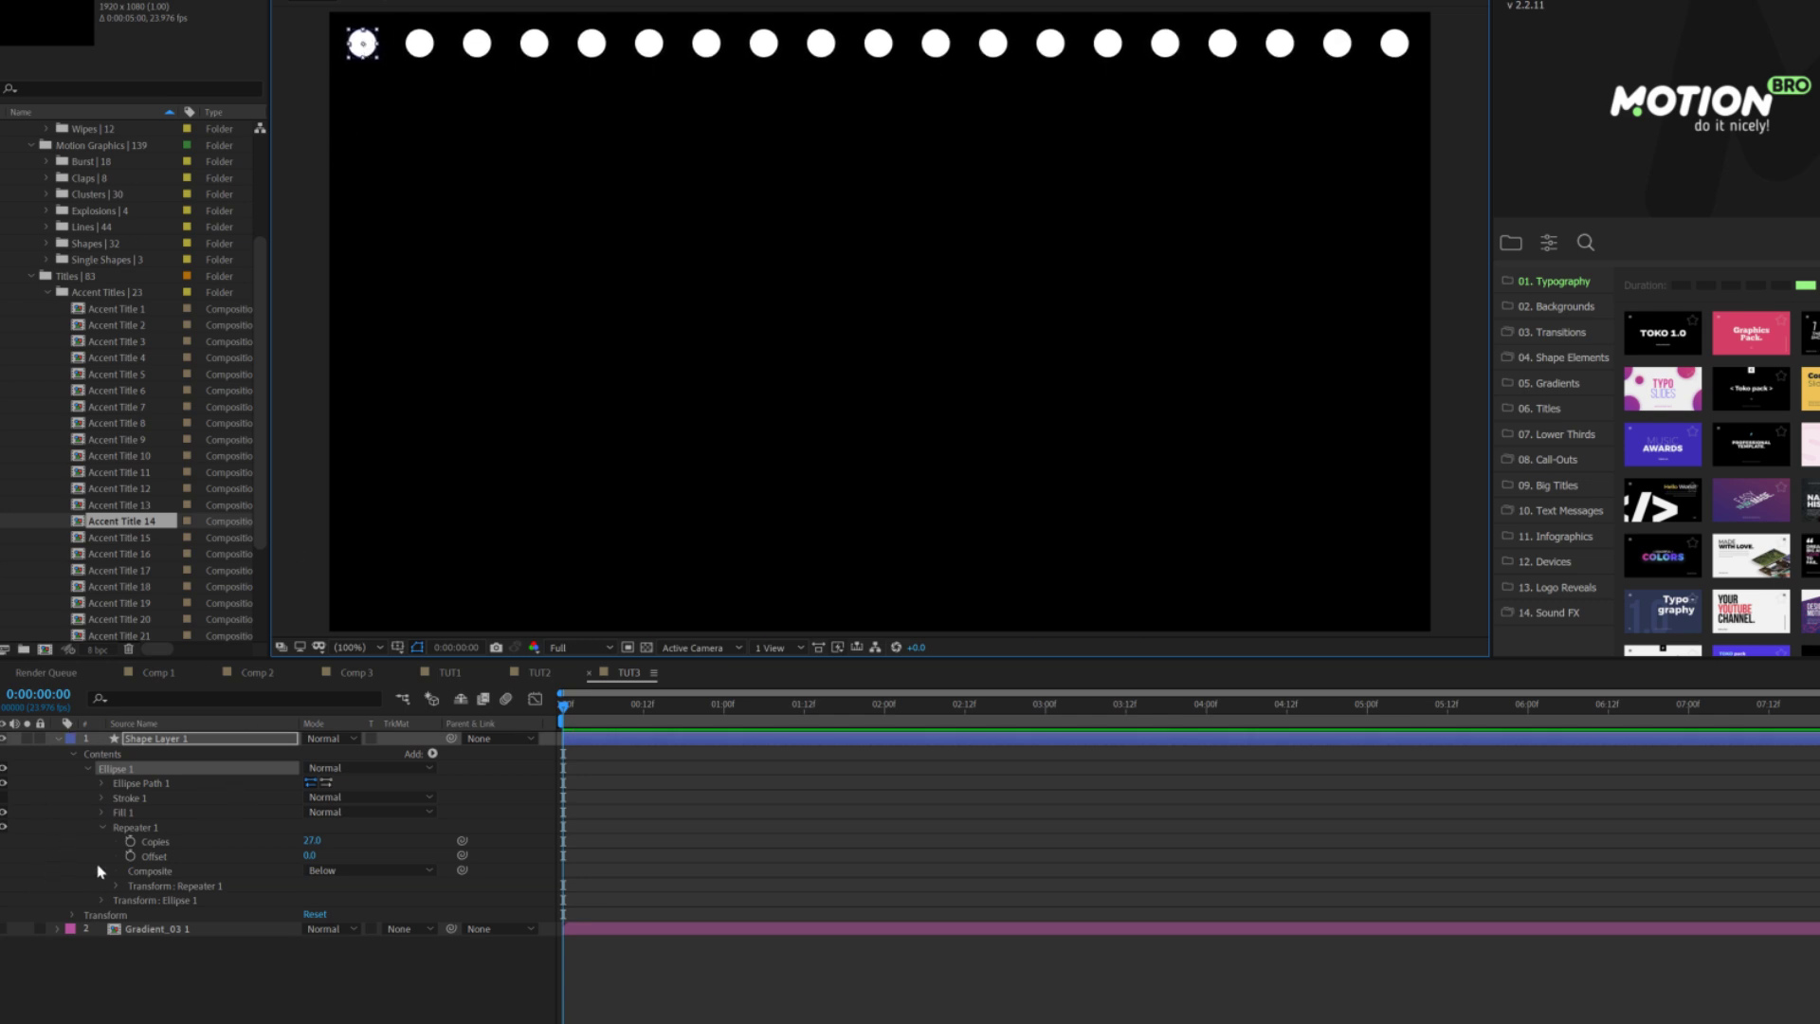
{"action": "left_click", "coordinate": [103, 829]}
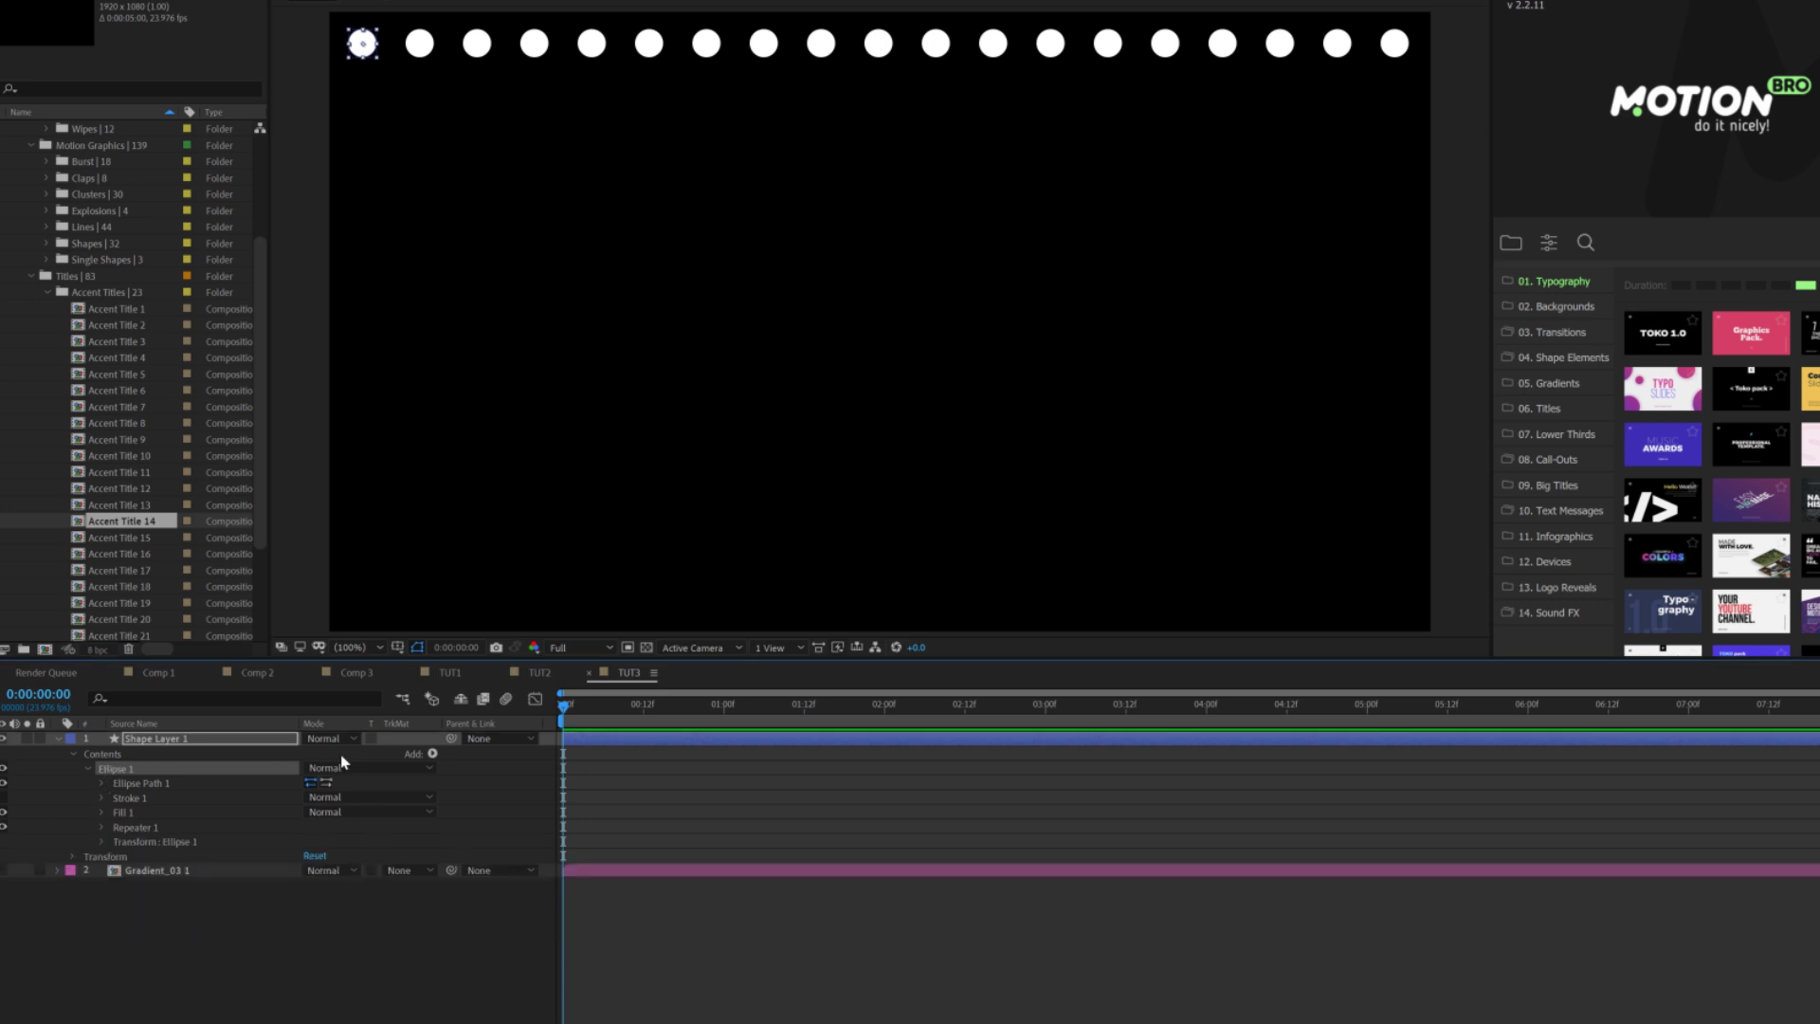
- Add a second Repeater offset 102 px downward with 58 copies to stack rows of dots
{"action": "left_click", "coordinate": [426, 754]}
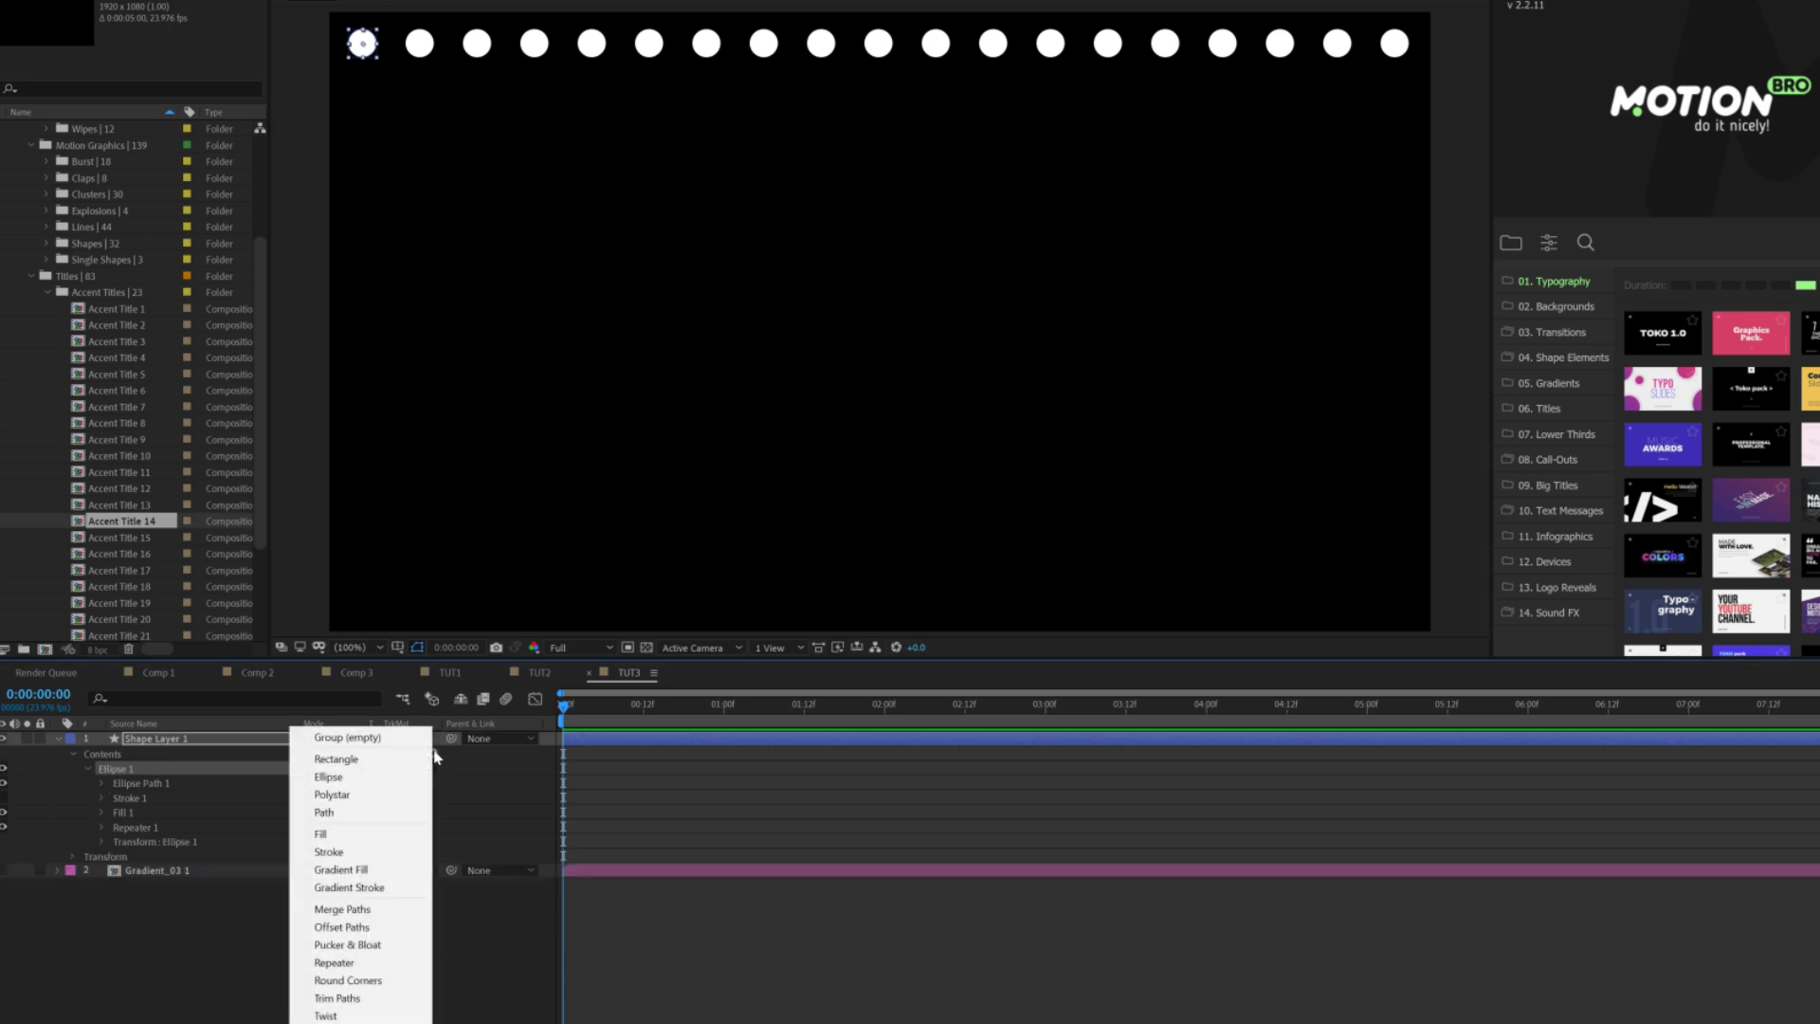
{"action": "left_click", "coordinate": [360, 971]}
{"action": "left_click", "coordinate": [103, 843]}
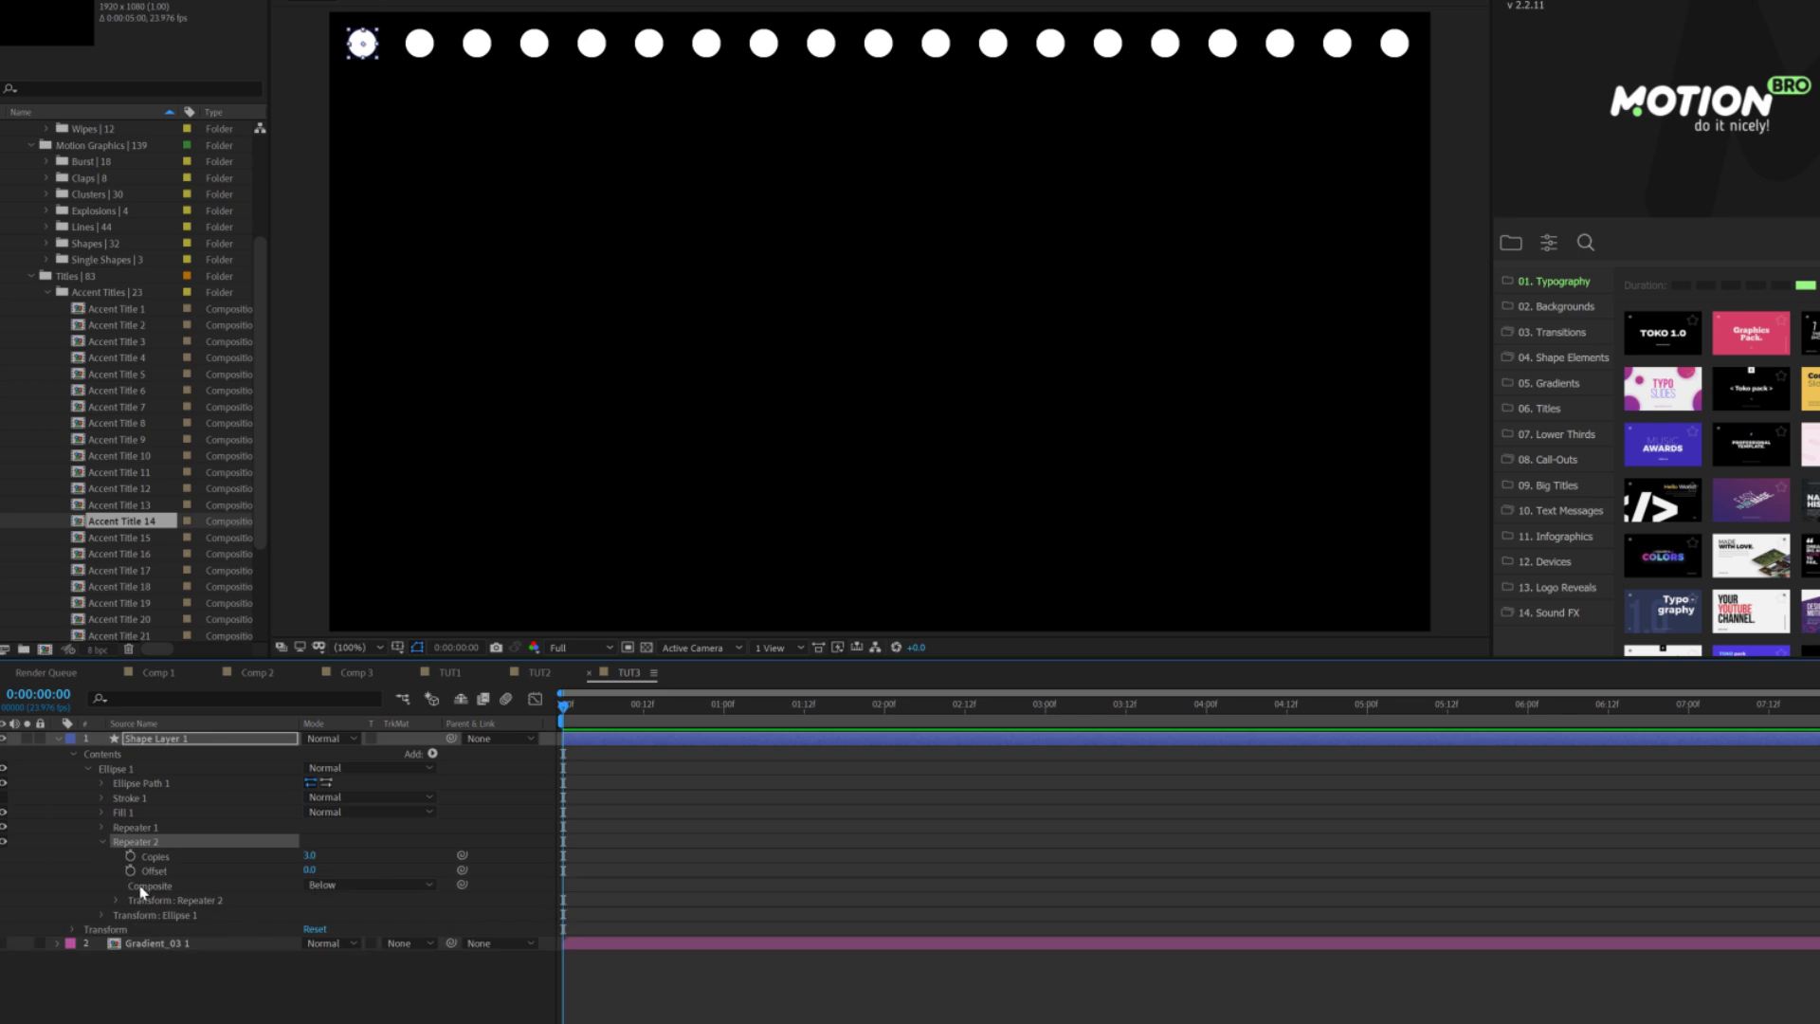
{"action": "left_click", "coordinate": [119, 900]}
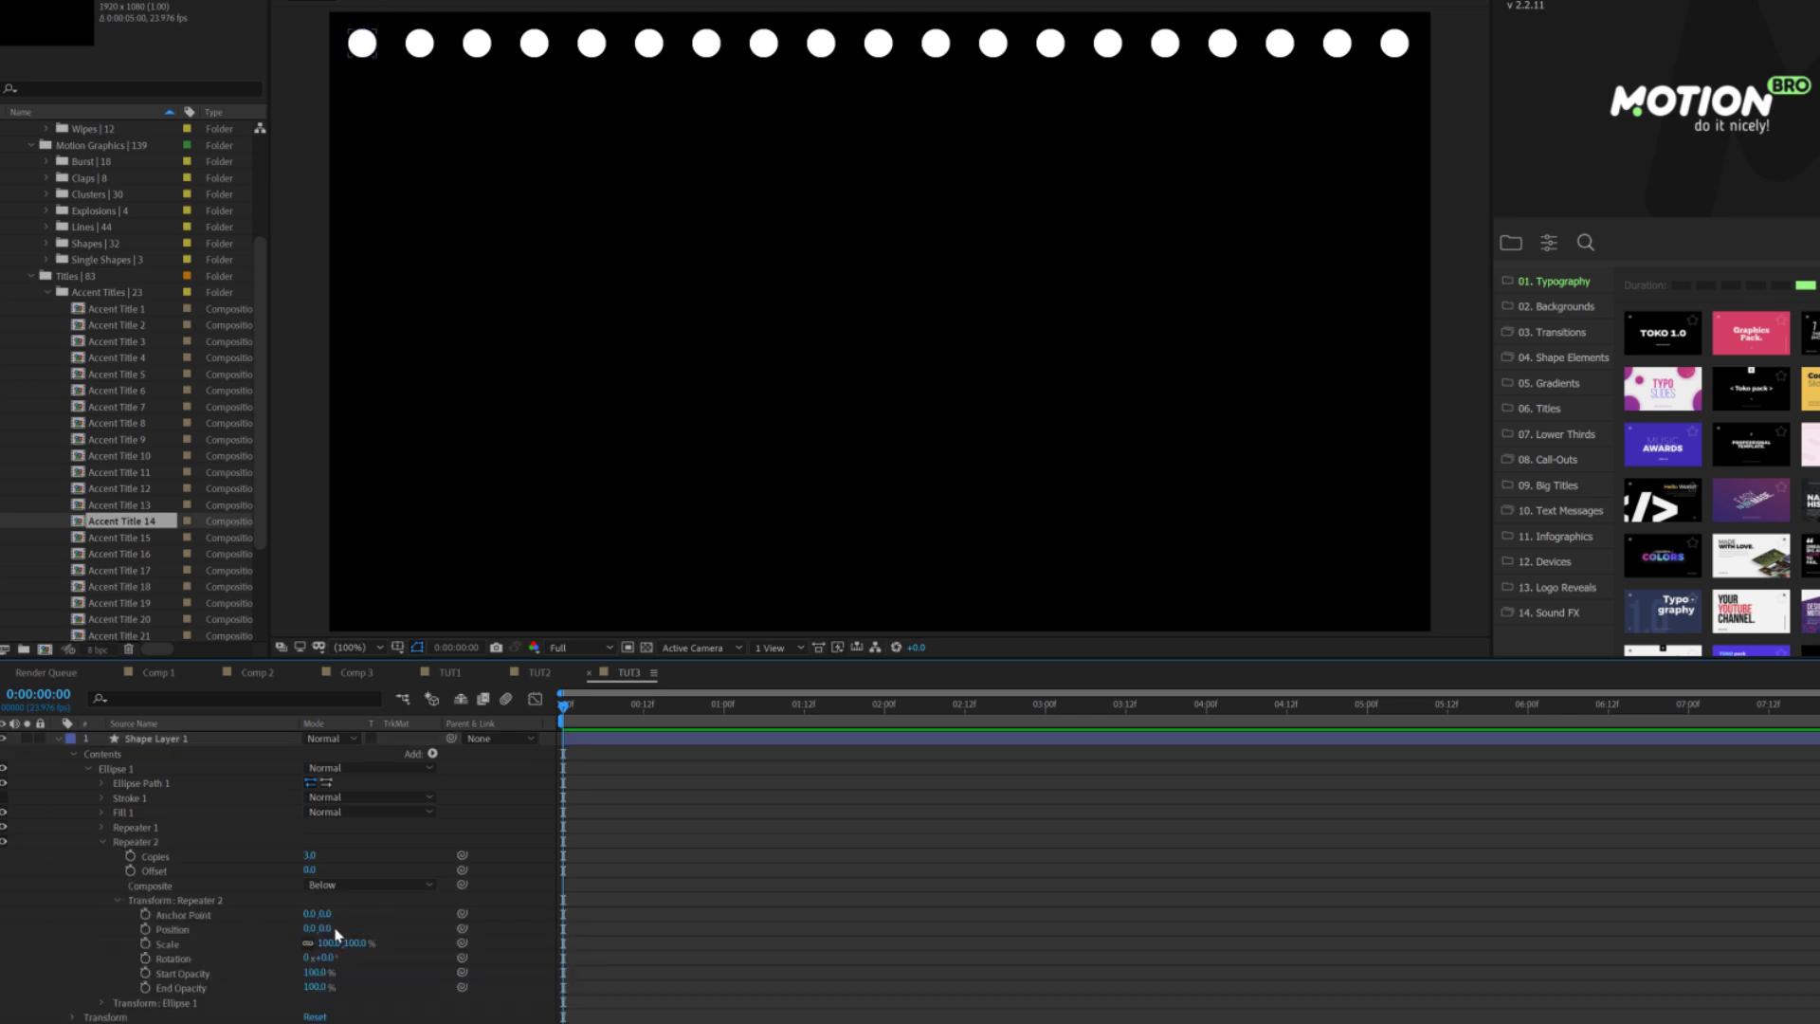
{"action": "left_click_drag", "start_coordinate": [348, 928], "coordinate": [427, 931]}
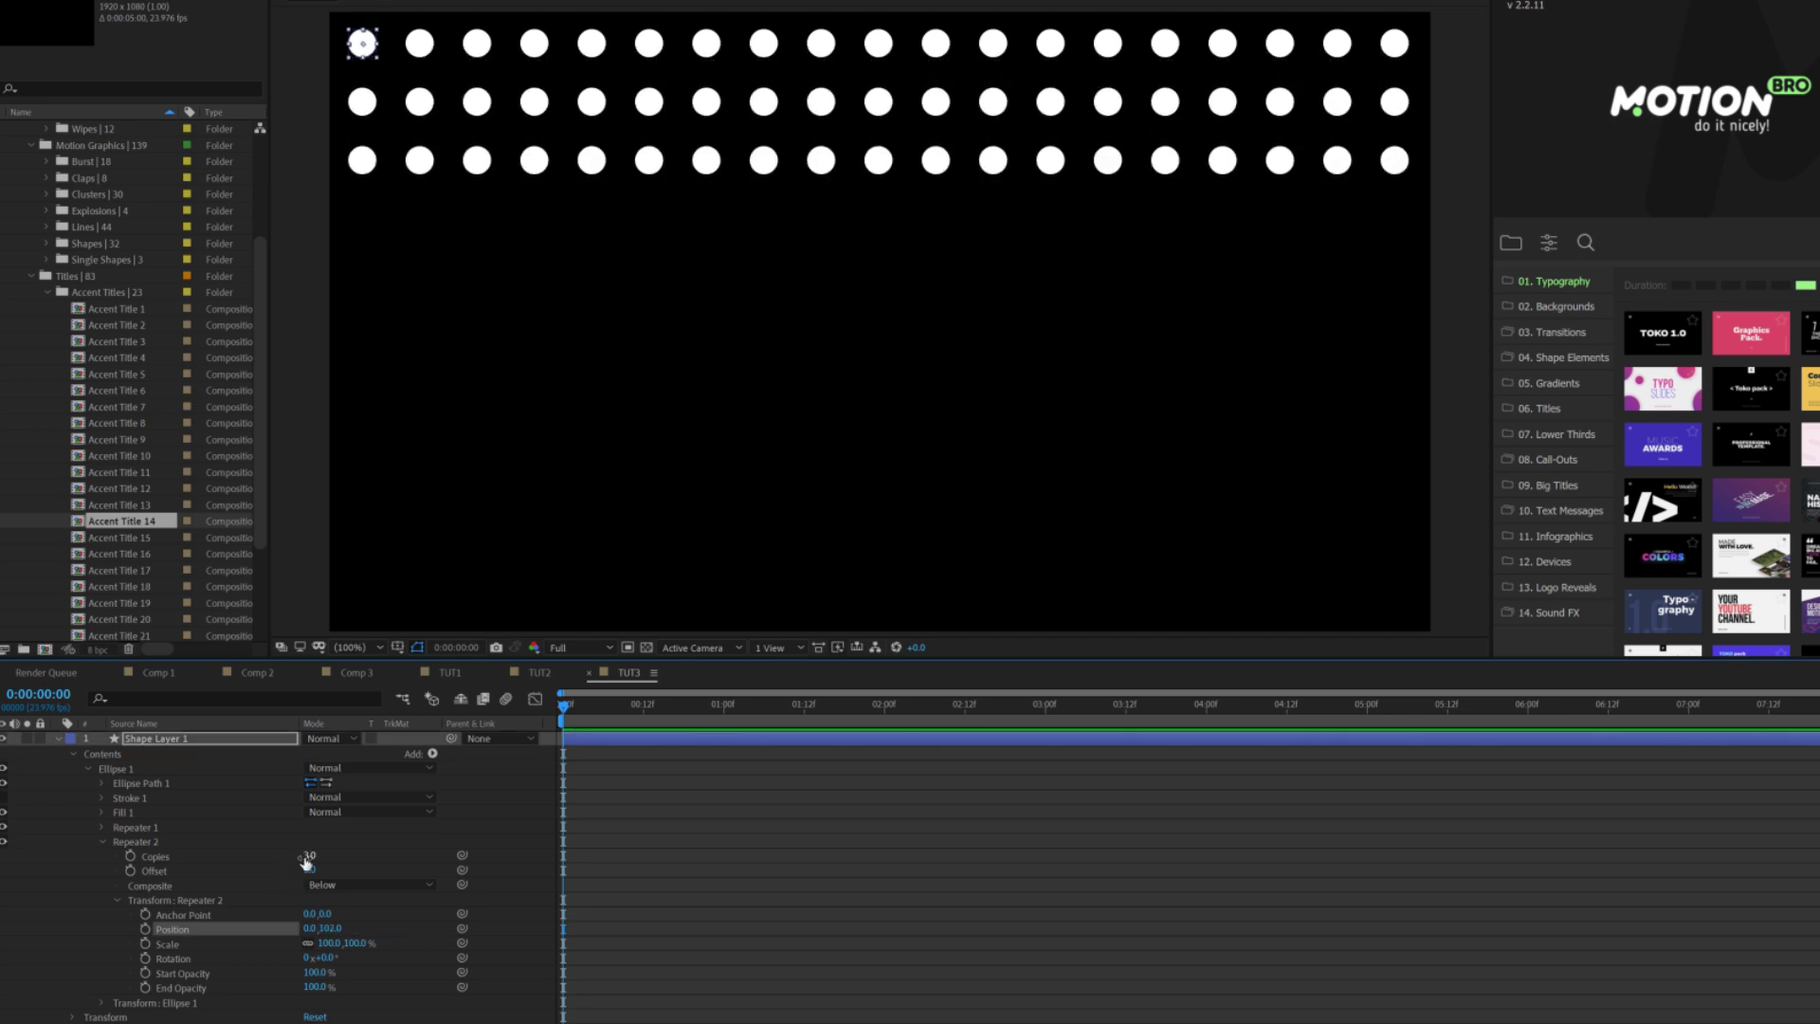
{"action": "left_click_drag", "start_coordinate": [308, 856], "coordinate": [322, 857]}
{"action": "scroll", "coordinate": [965, 498], "scroll_direction": "down", "scroll_amount": 2}
{"action": "scroll", "coordinate": [962, 495], "scroll_direction": "up", "scroll_amount": 2}
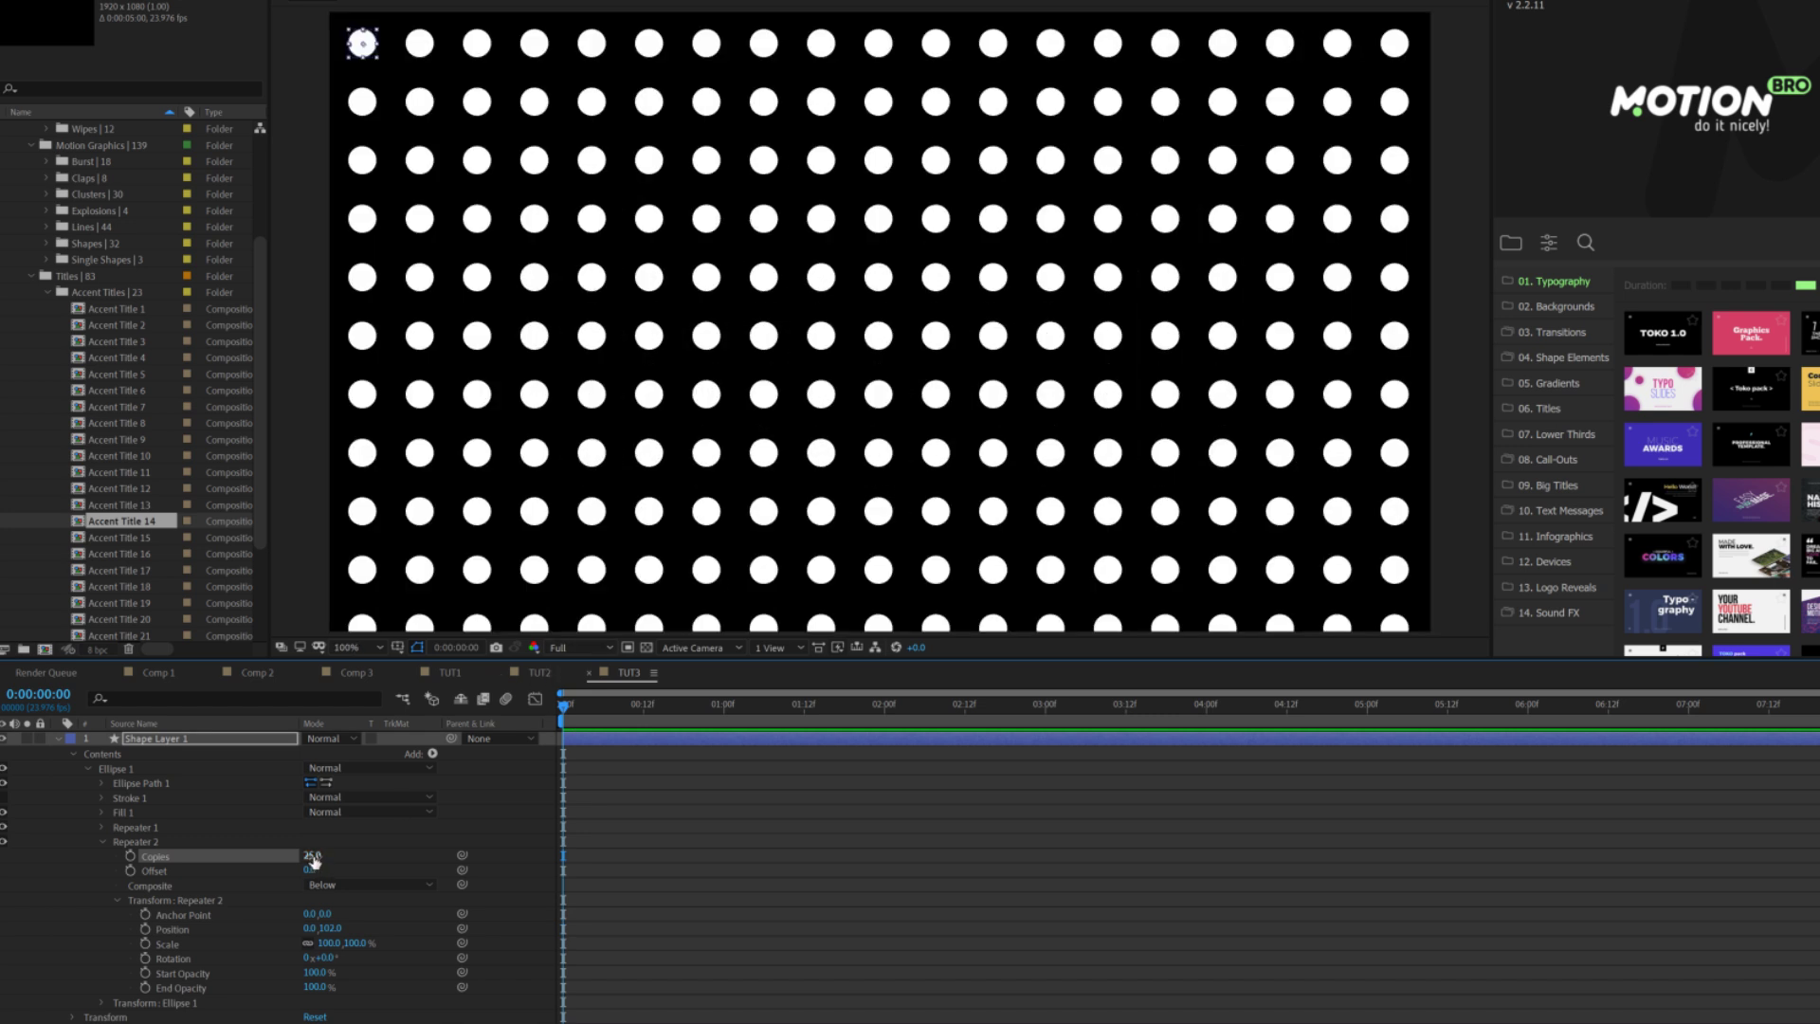
{"action": "left_click_drag", "start_coordinate": [314, 859], "coordinate": [332, 859]}
- Raise the first Repeater's copies so each row spans the frame, then collapse both repeaters
{"action": "left_click", "coordinate": [102, 827]}
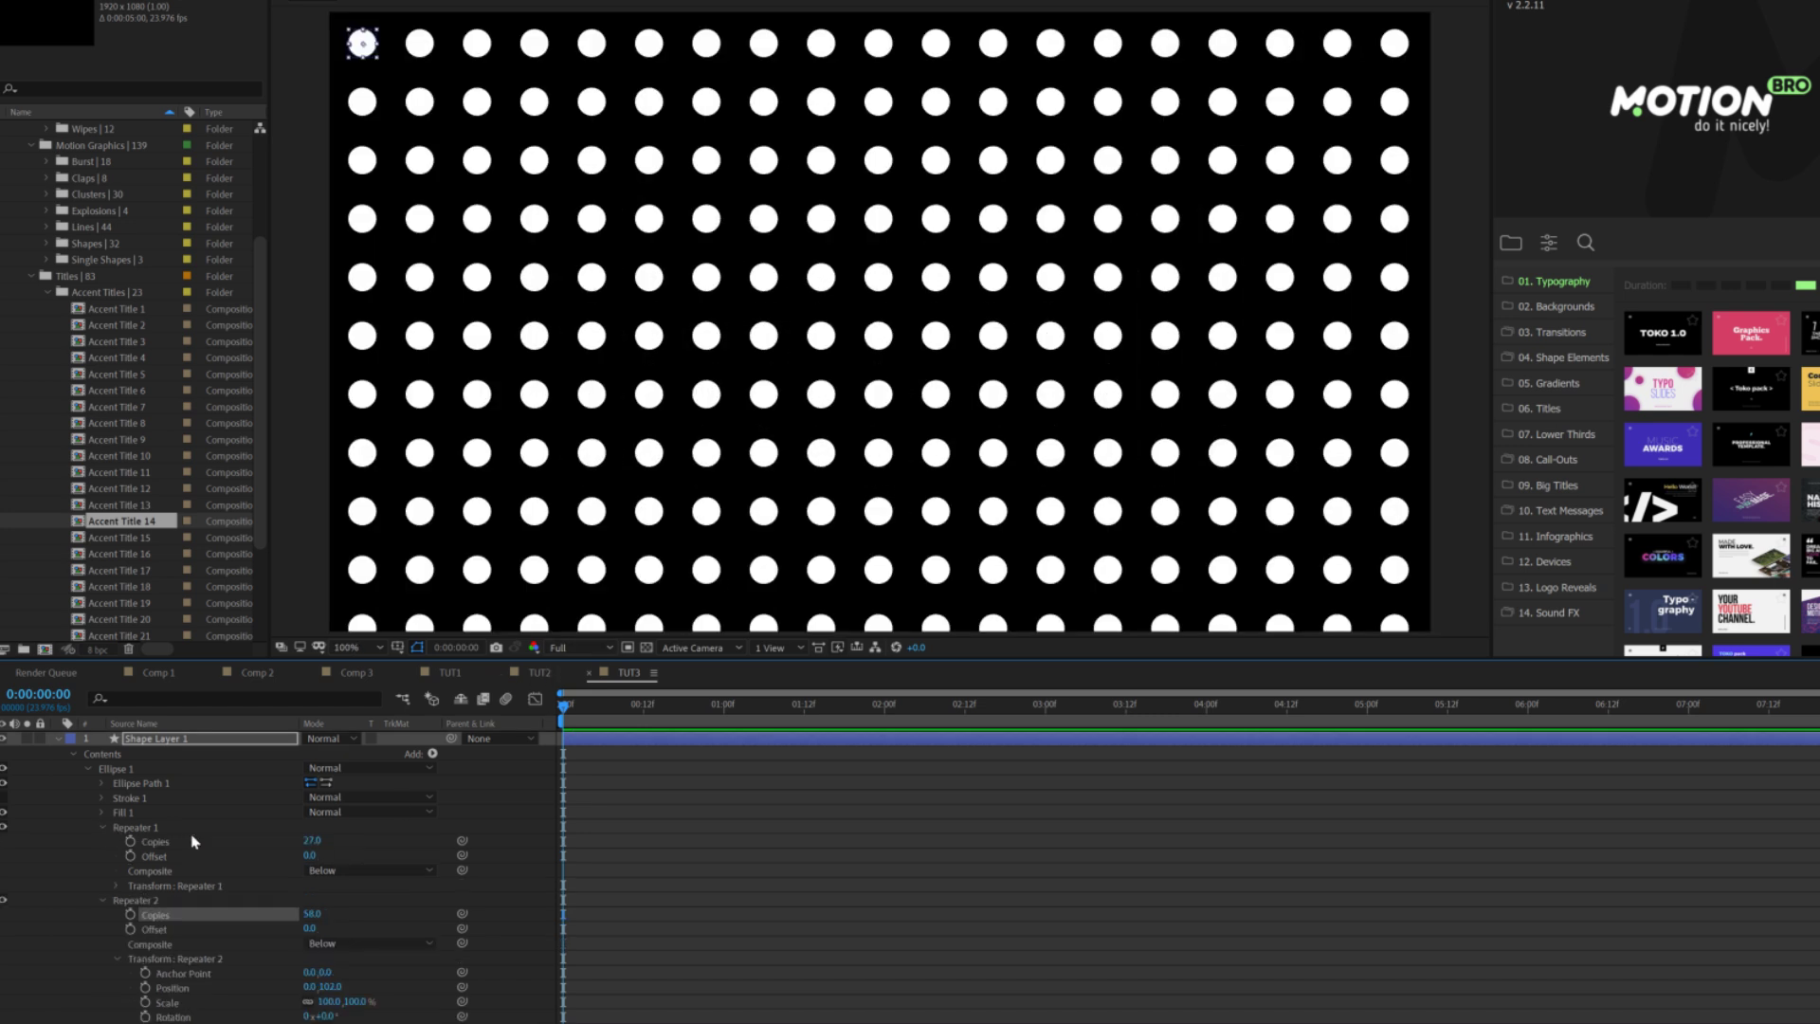
{"action": "left_click_drag", "start_coordinate": [308, 839], "coordinate": [346, 840]}
{"action": "left_click", "coordinate": [100, 827]}
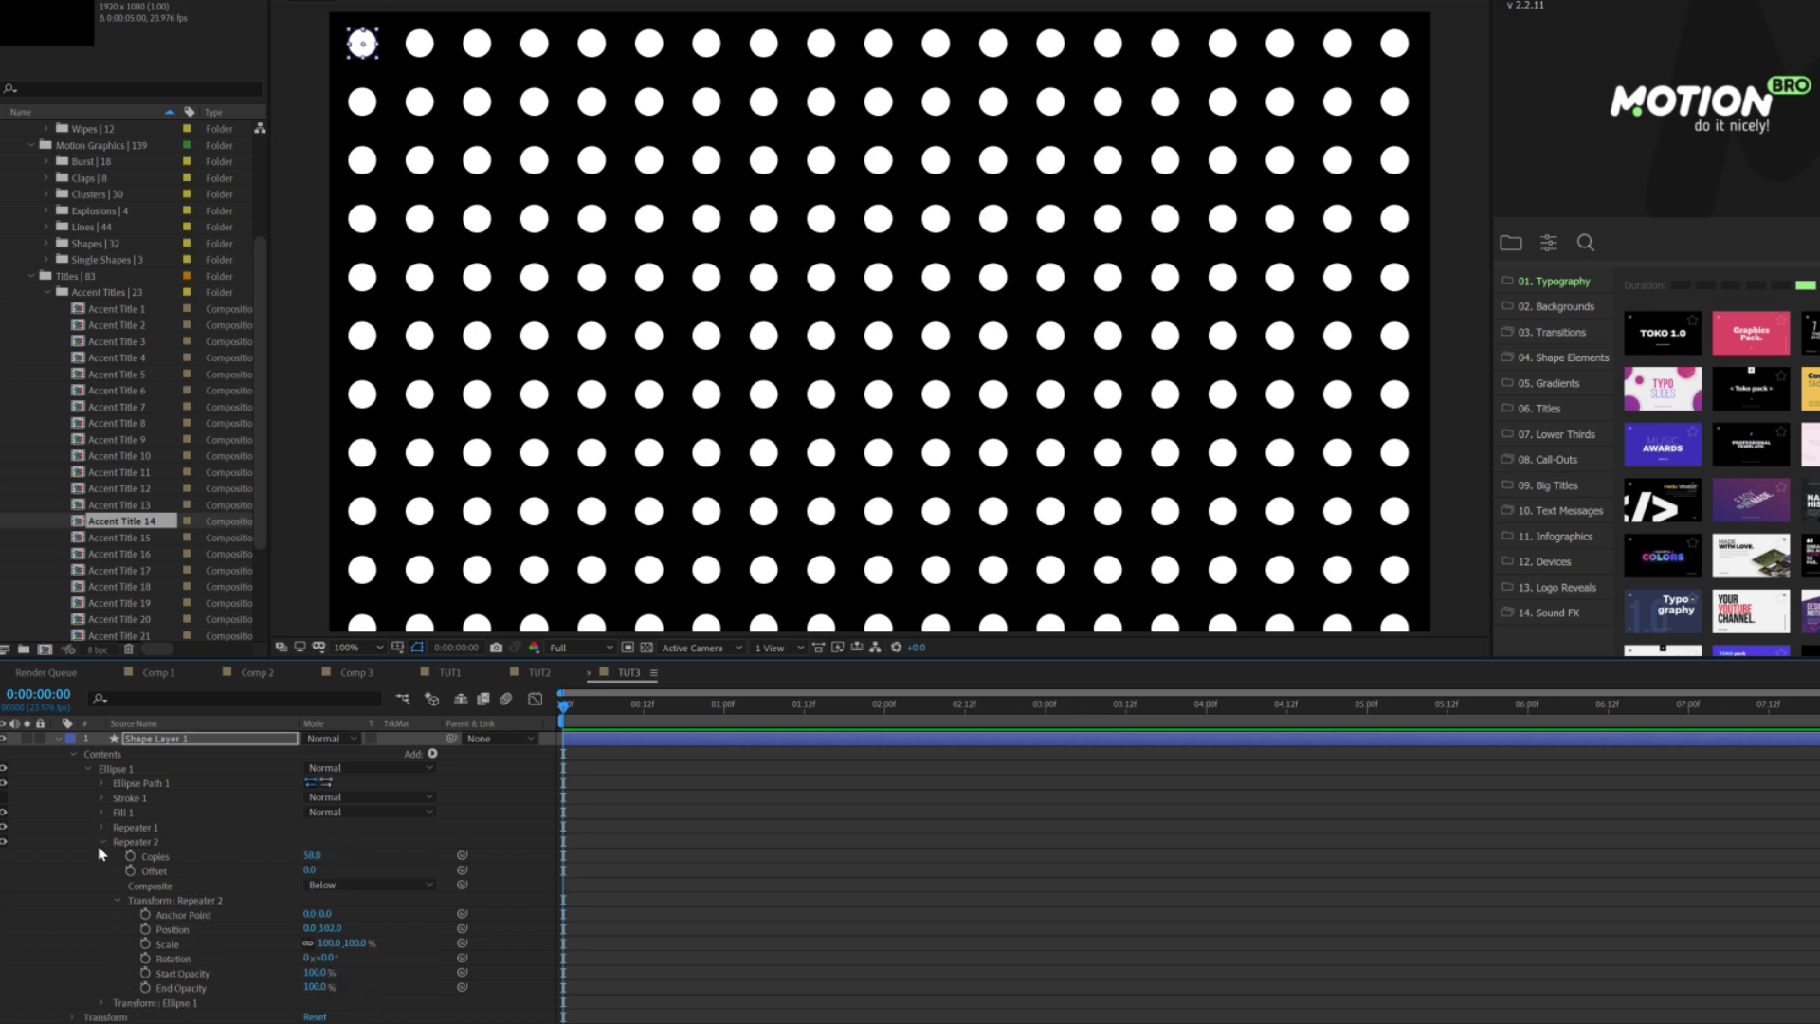
{"action": "left_click", "coordinate": [102, 842]}
- Keyframe the ellipse position so the dot grid drifts up-left by 5 s, and preview it
{"action": "left_click", "coordinate": [103, 856]}
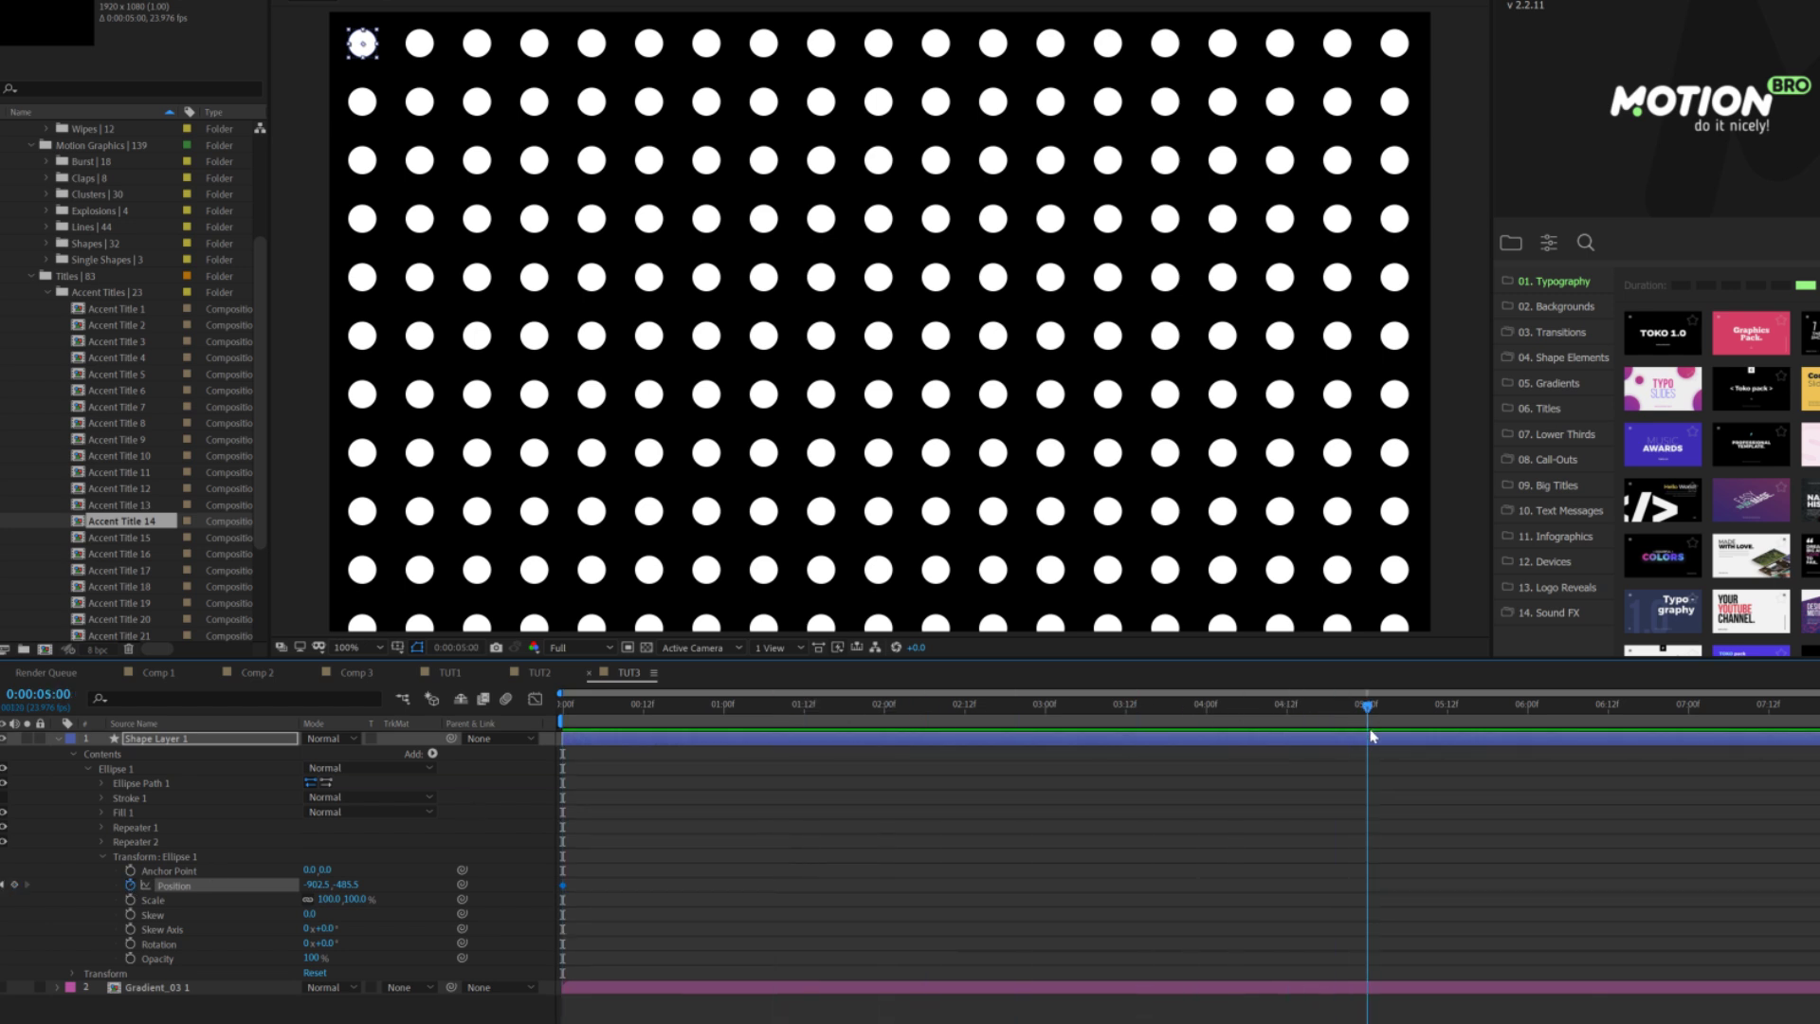
{"action": "key", "text": "comma"}
{"action": "key", "text": "comma"}
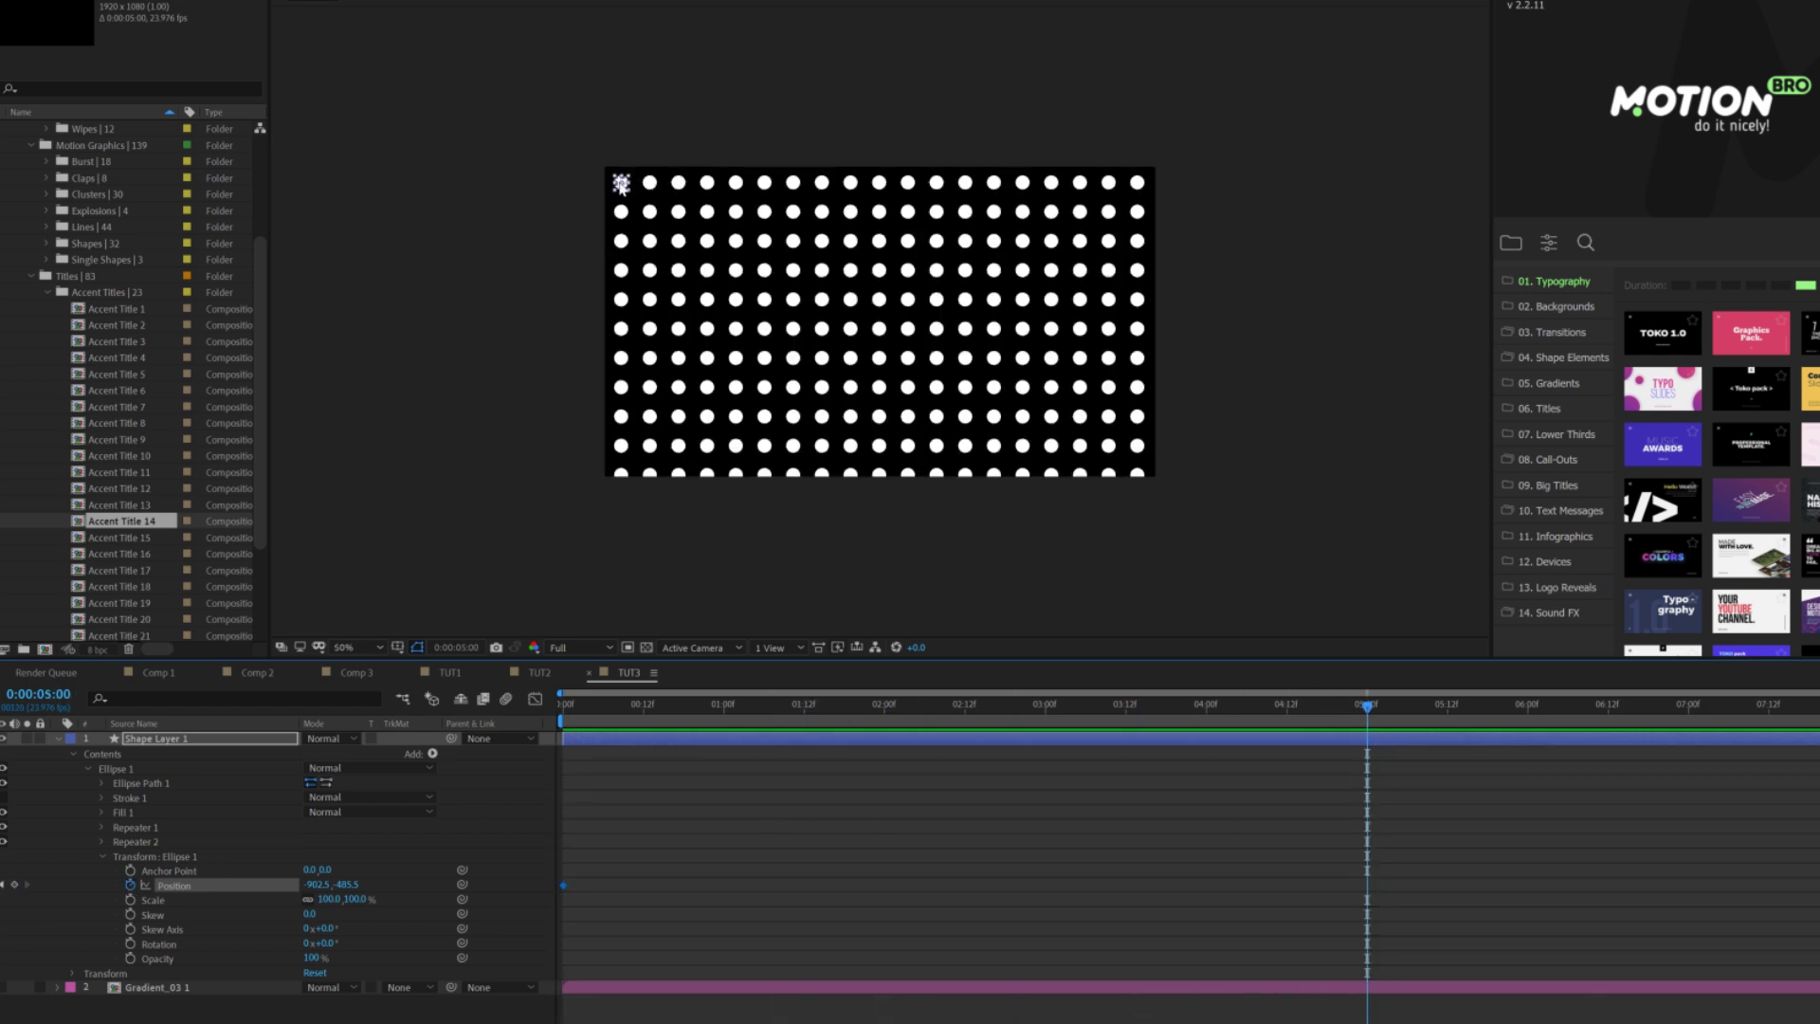
{"action": "left_click_drag", "start_coordinate": [620, 183], "coordinate": [502, 110]}
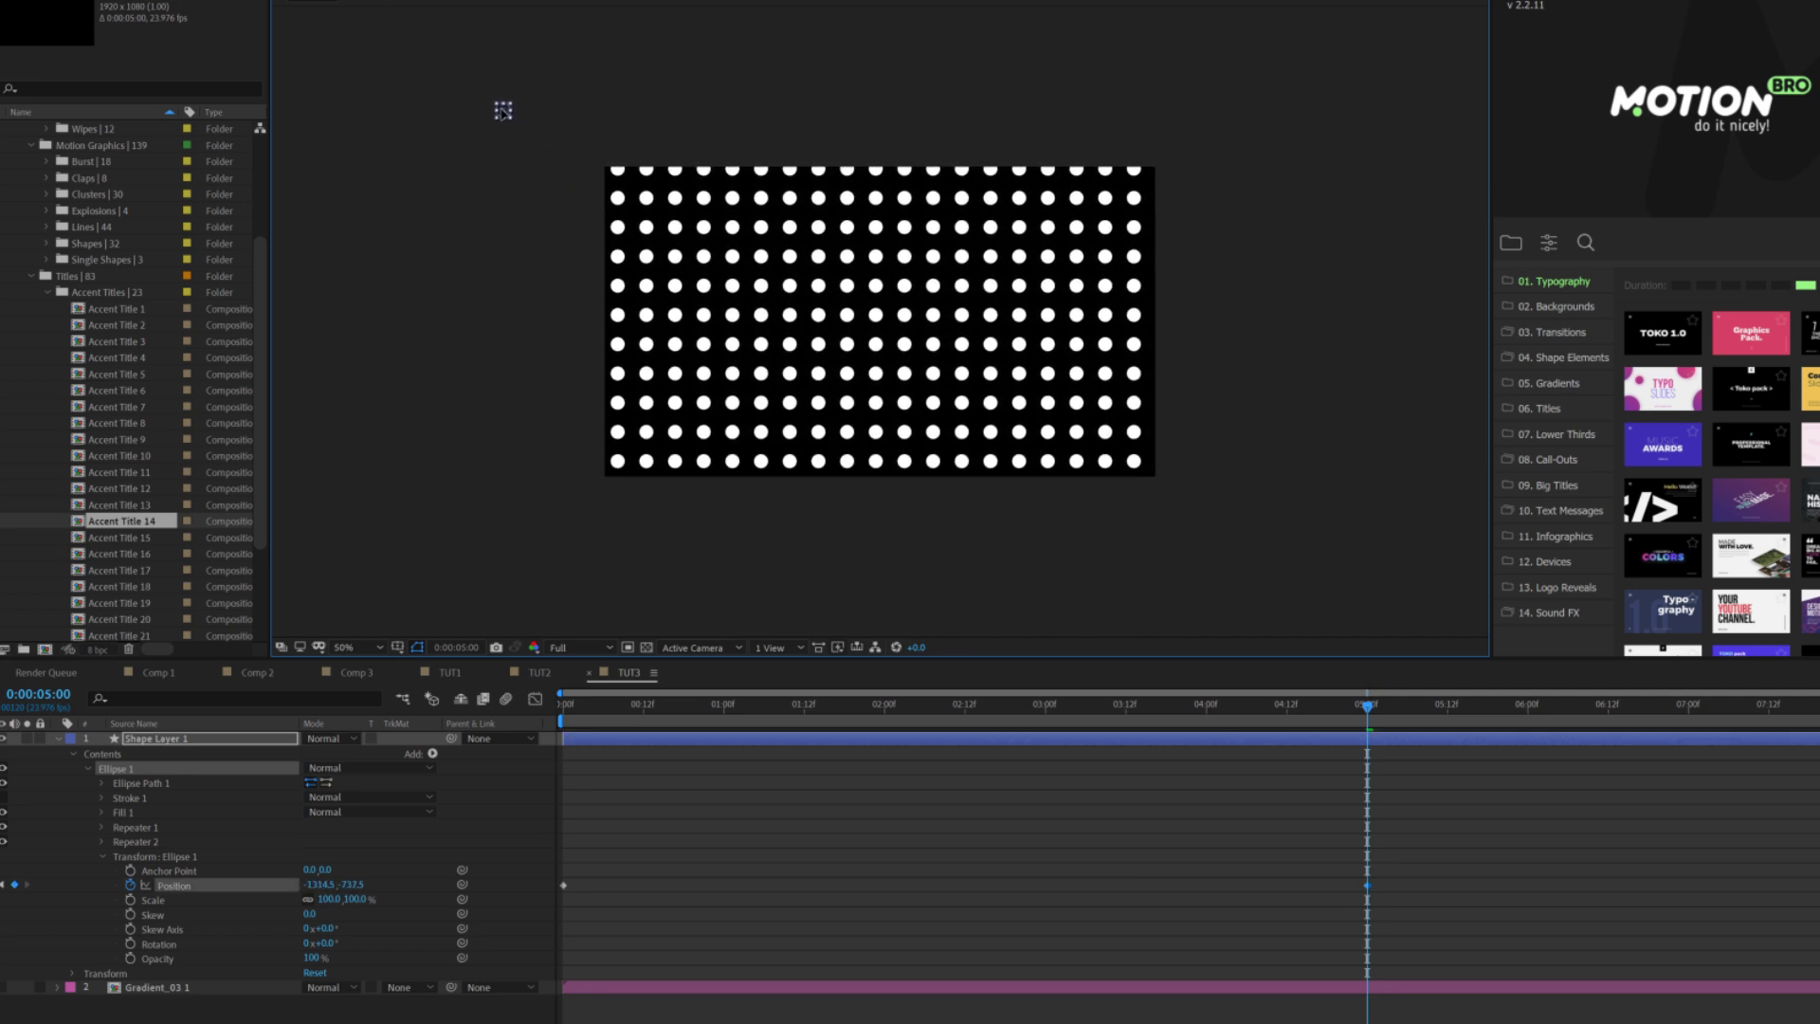
{"action": "key", "text": "period"}
{"action": "key", "text": "period"}
{"action": "key", "text": "space"}
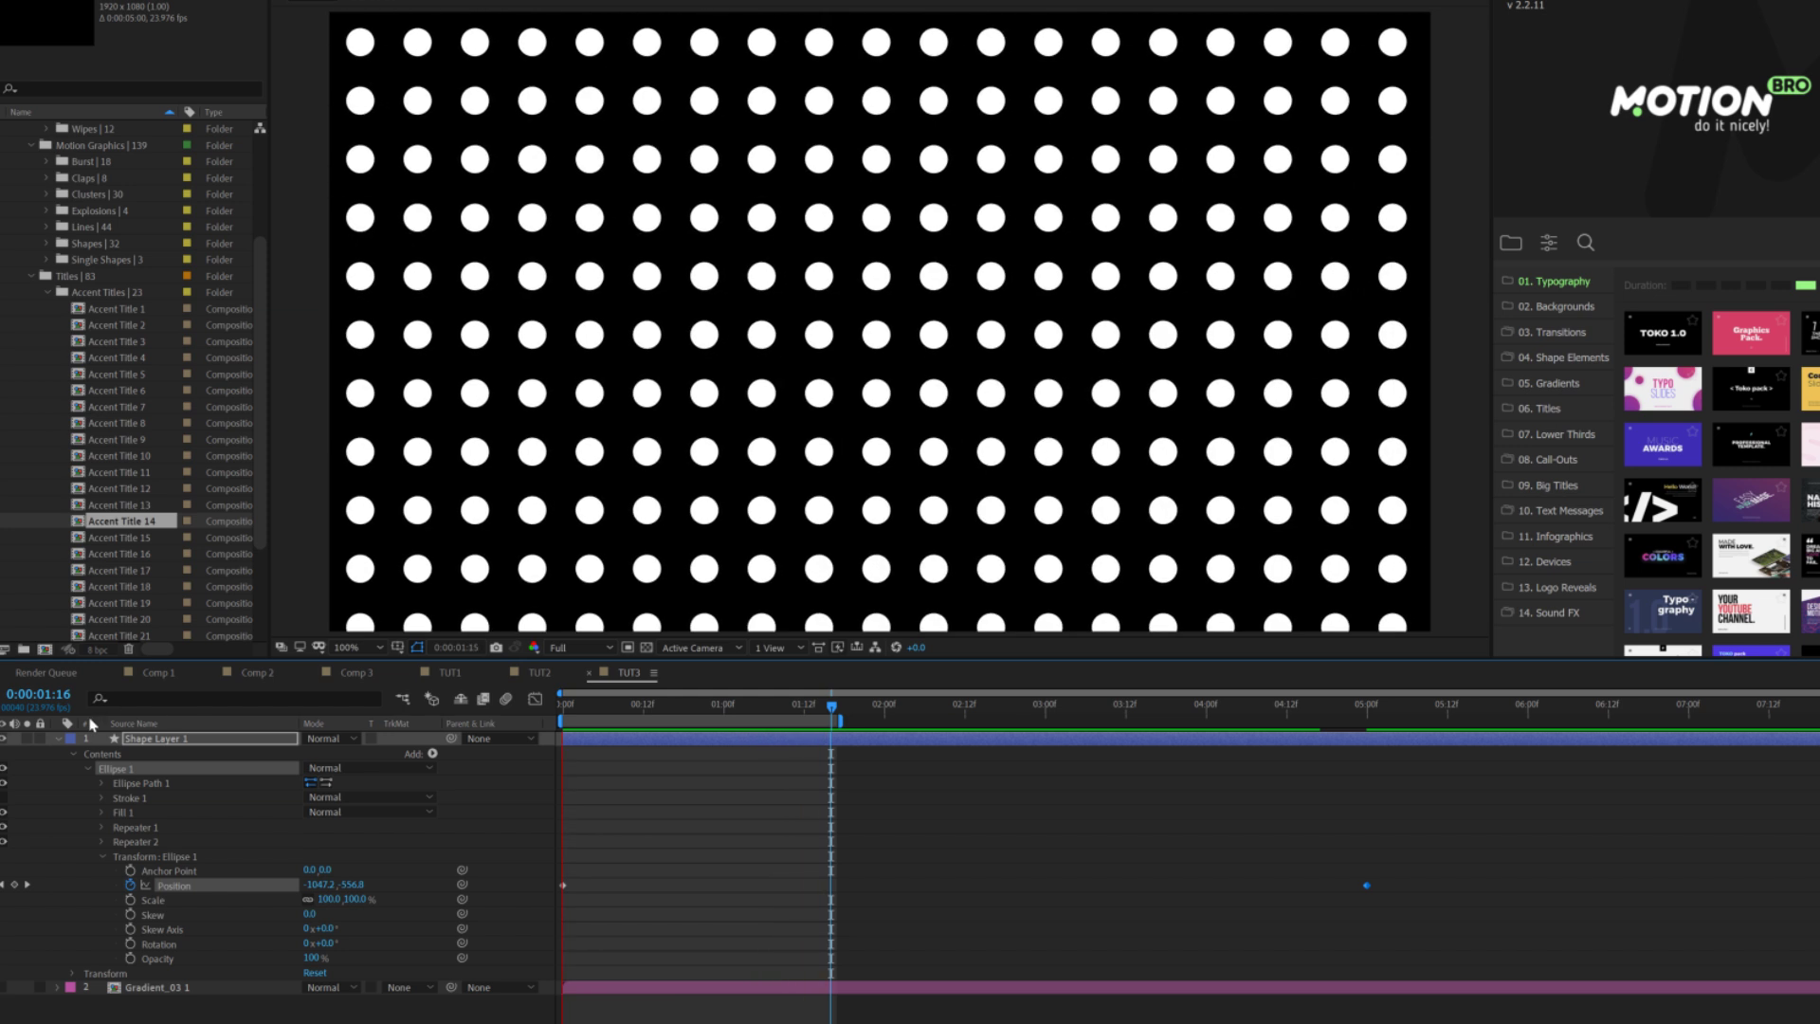
- Show the Gradient_03 layer and set the dot layer's blend mode to Overlay
{"action": "left_click", "coordinate": [58, 739]}
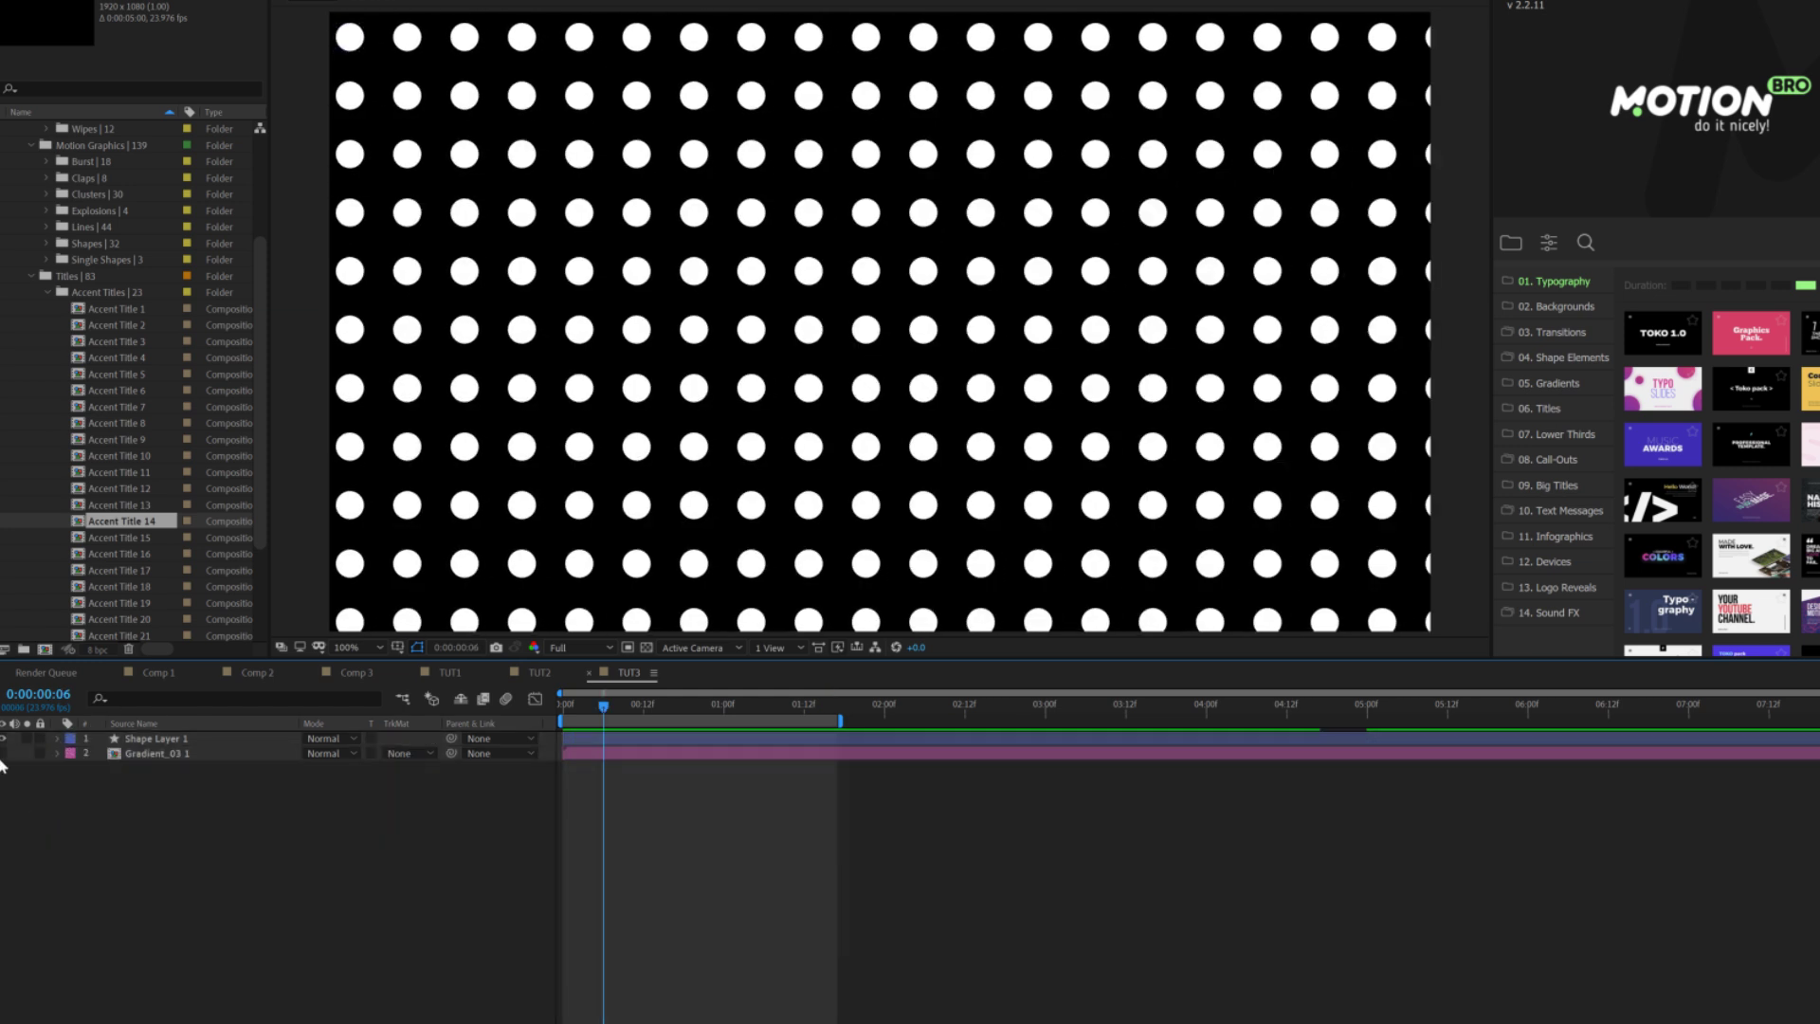
{"action": "left_click", "coordinate": [4, 753]}
{"action": "left_click", "coordinate": [303, 742]}
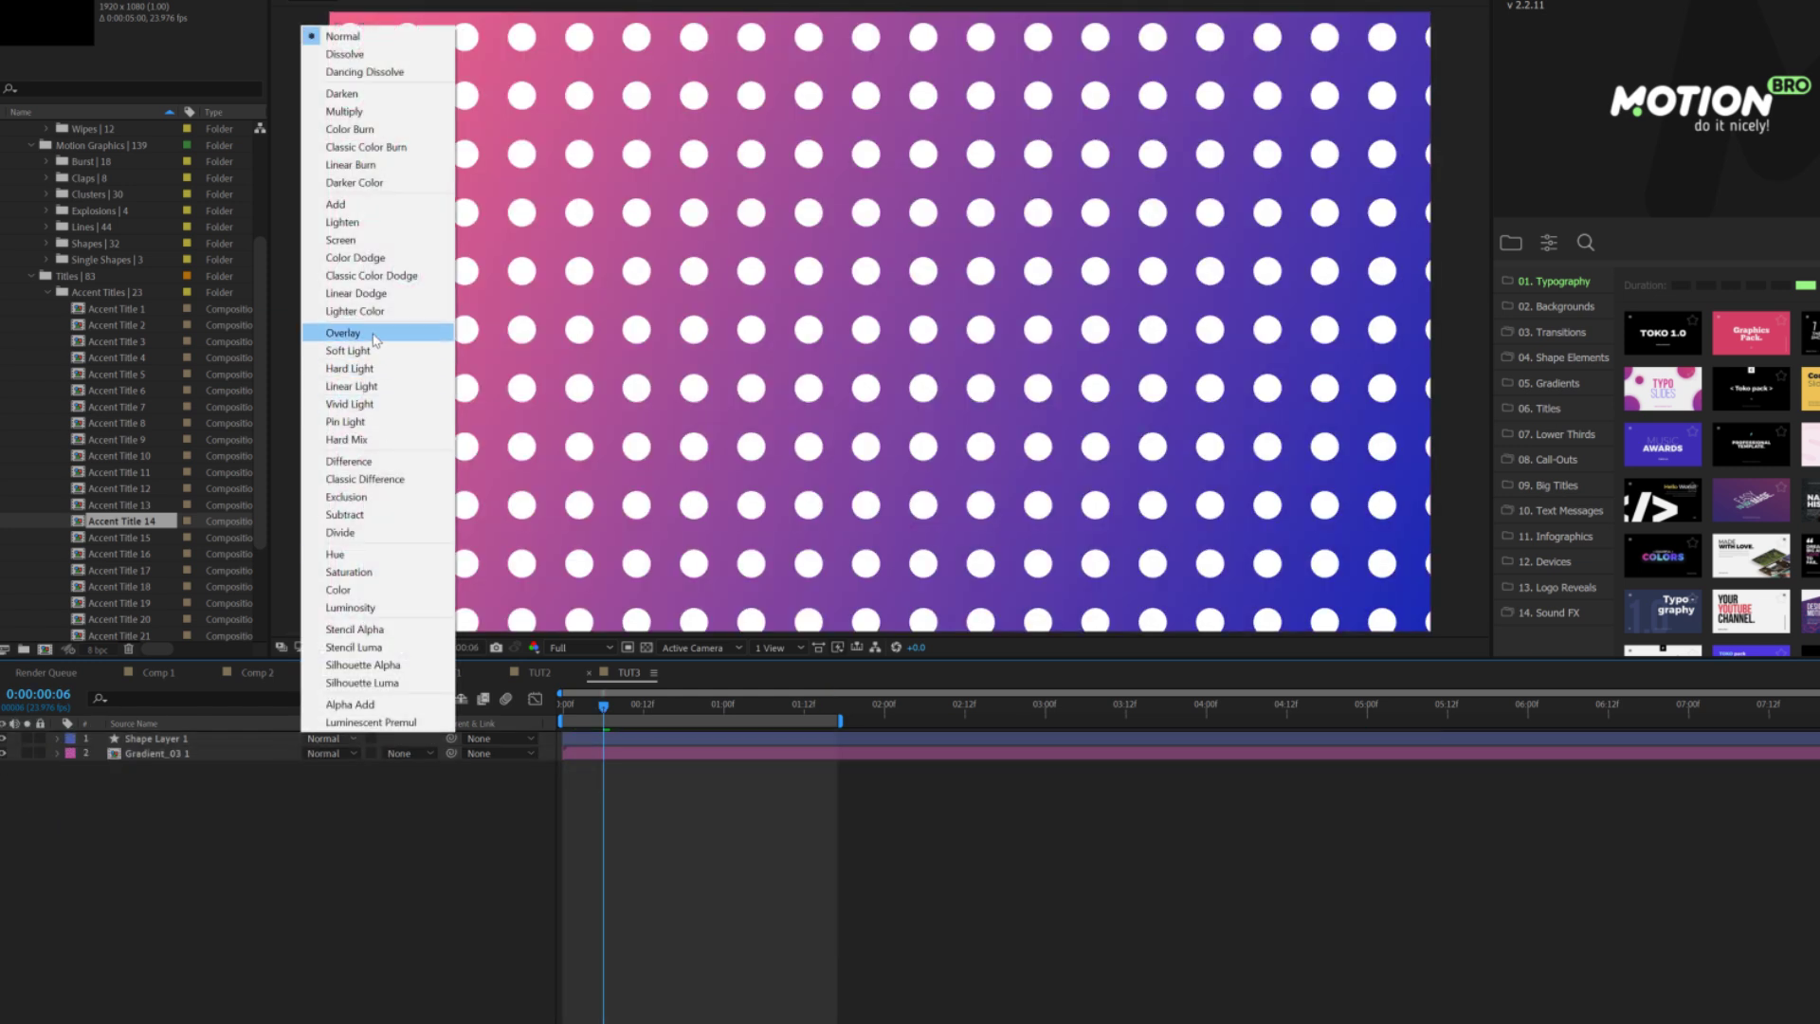
{"action": "left_click", "coordinate": [343, 332]}
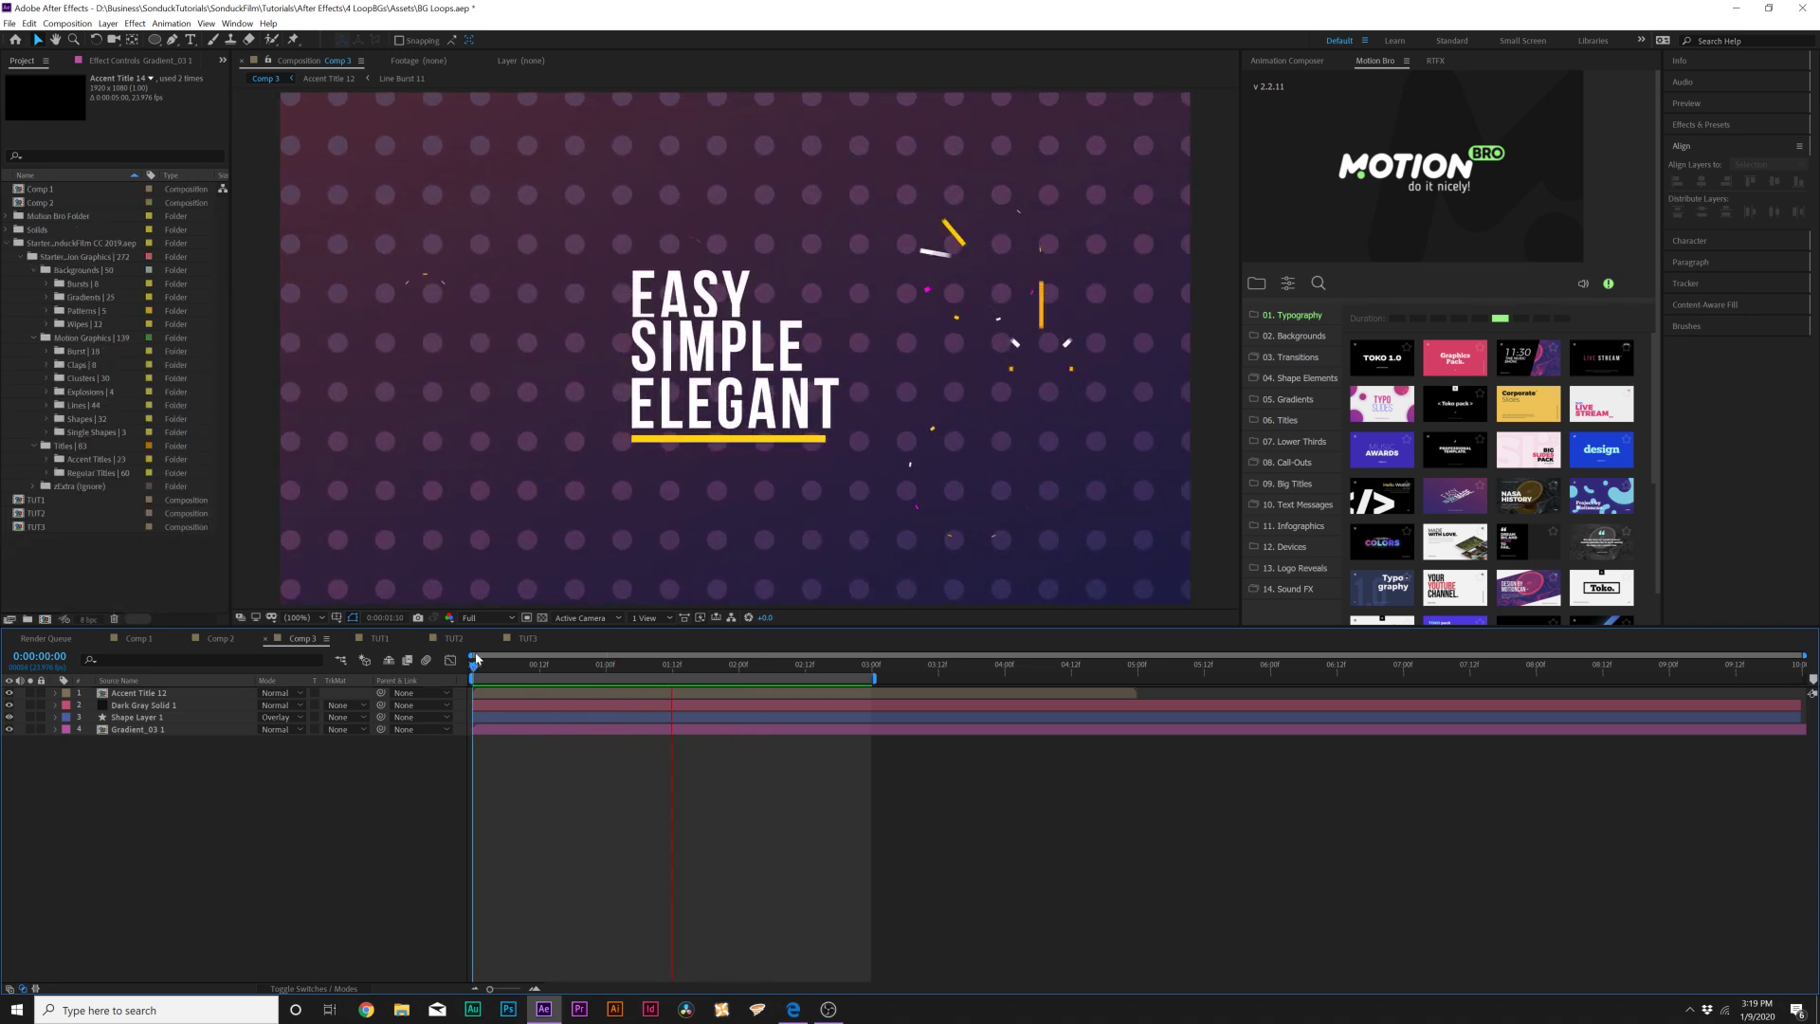
- Delete Accent Title 12 and add Title 46 from the Regular Titles folder
{"action": "left_click", "coordinate": [157, 697]}
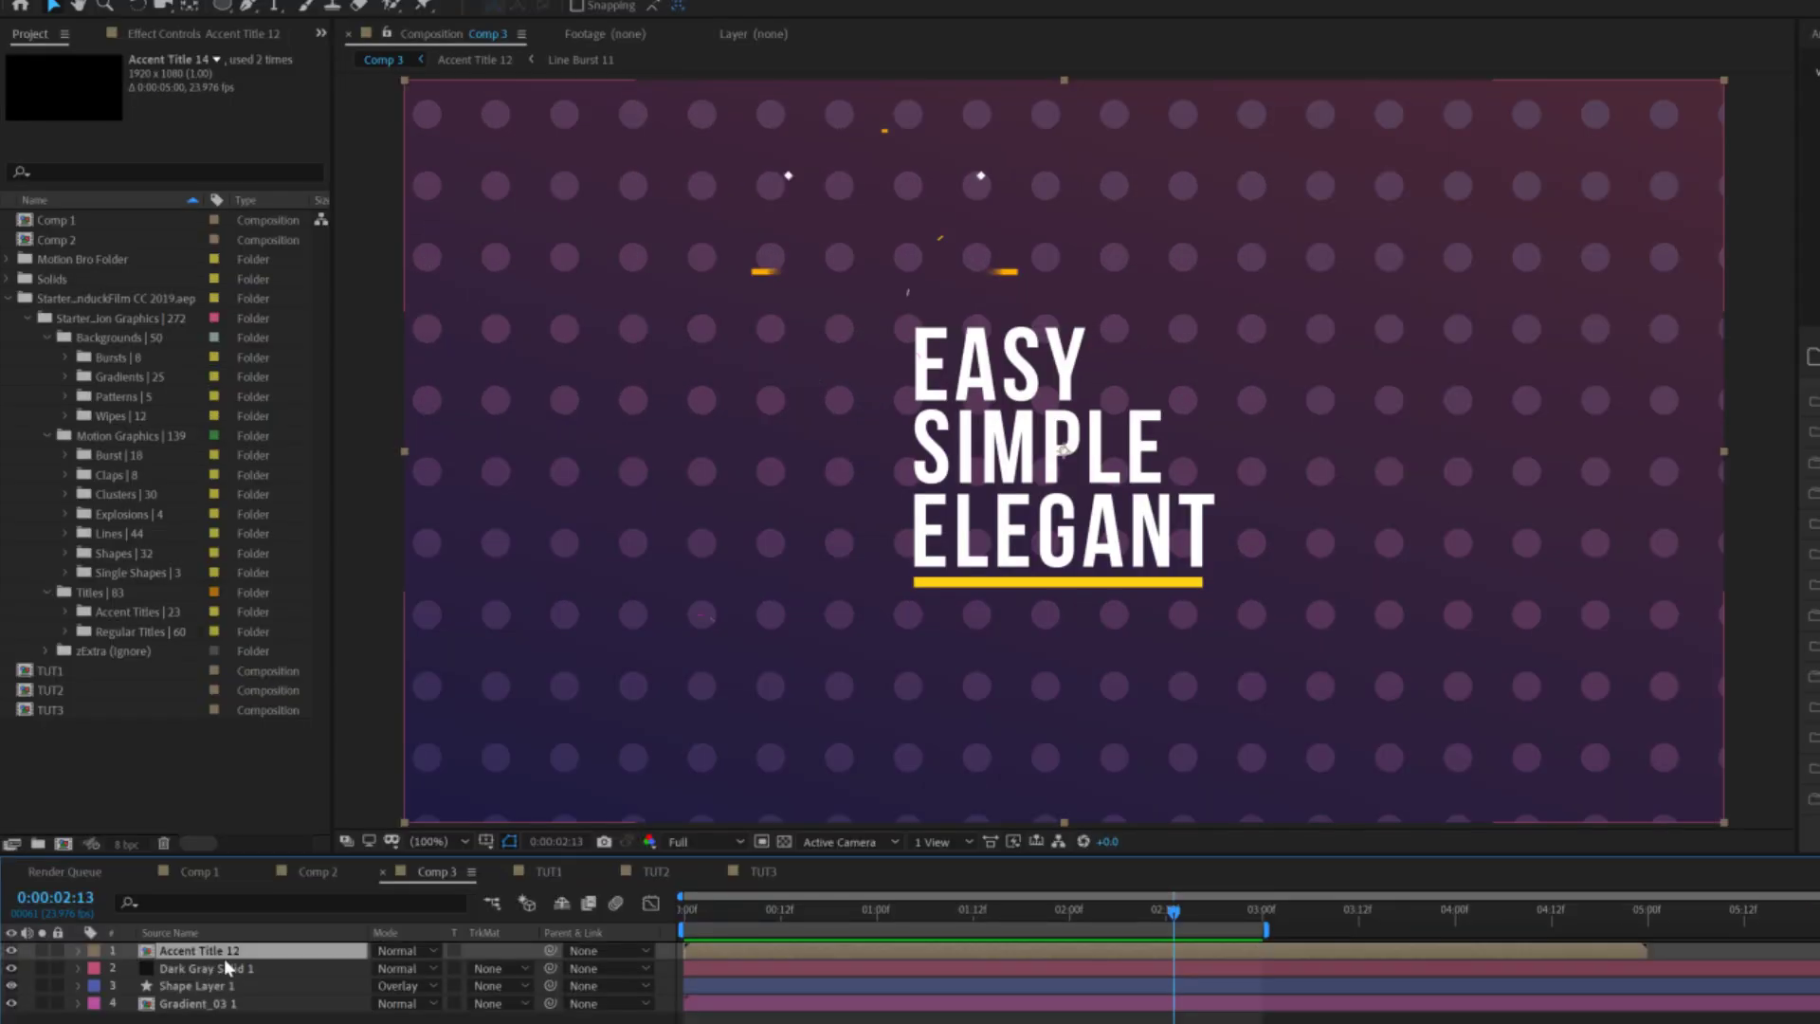
{"action": "key", "text": "Delete"}
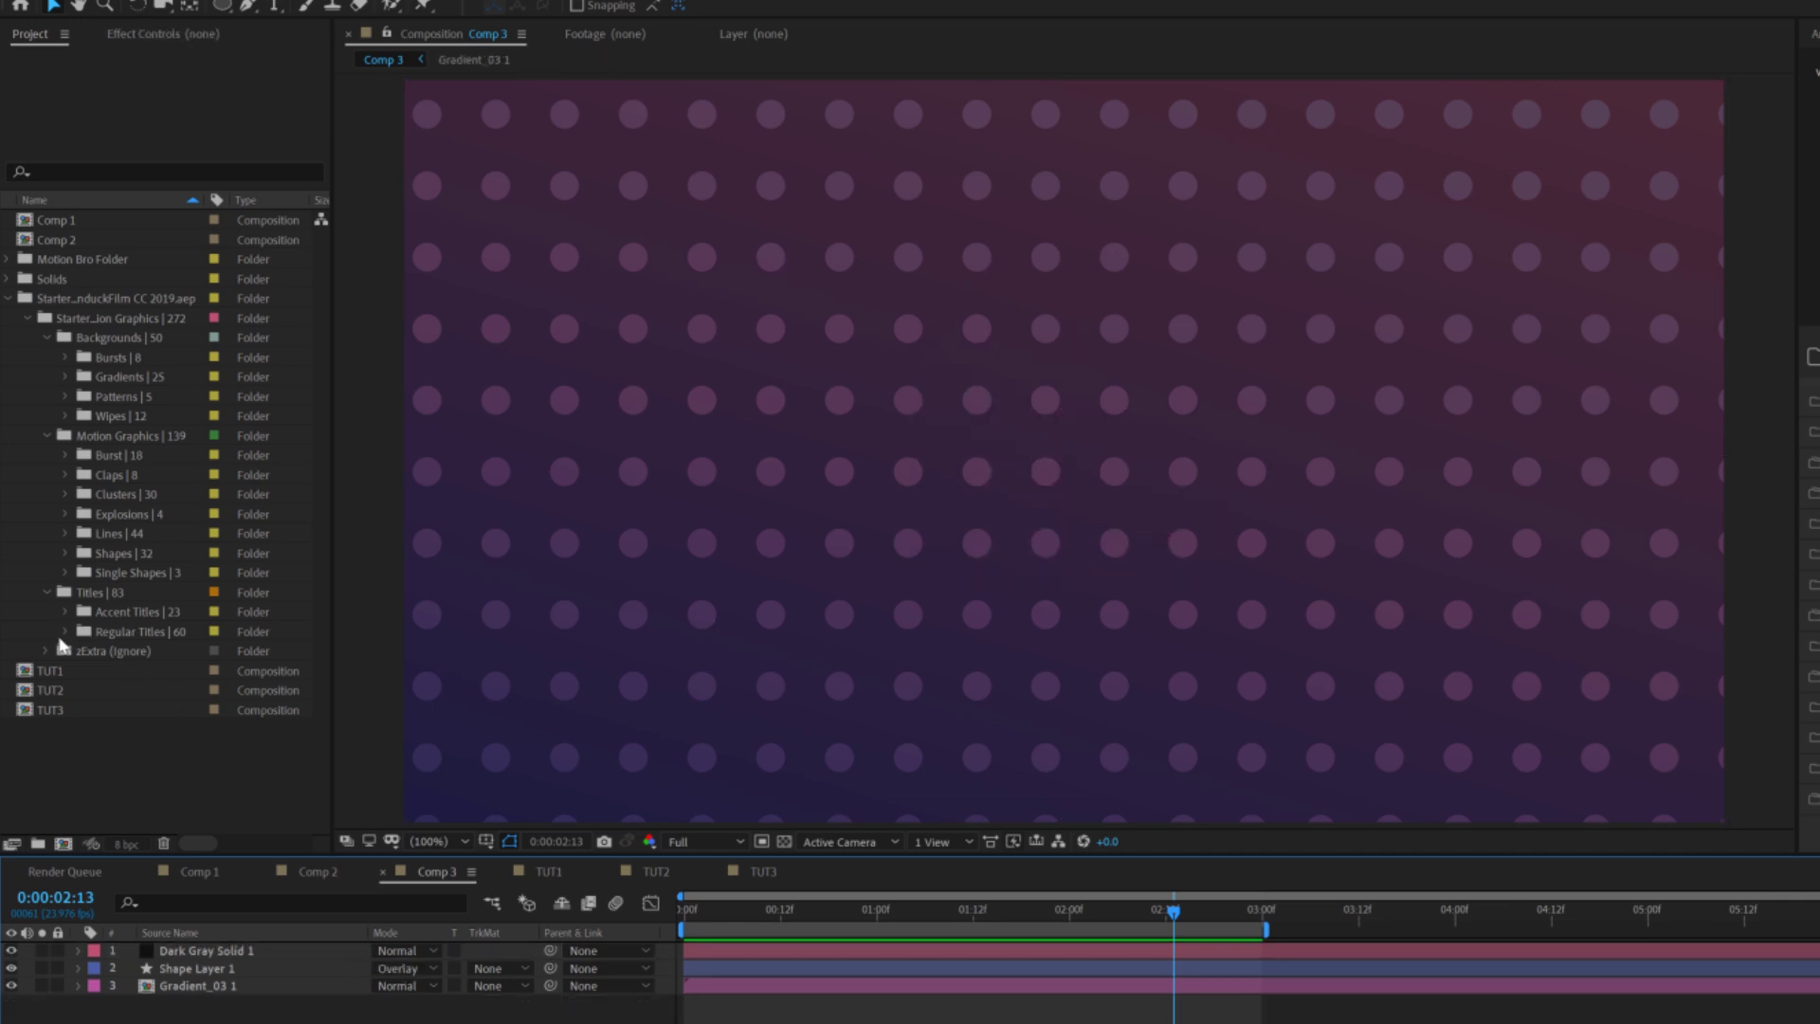
{"action": "left_click", "coordinate": [65, 631]}
{"action": "scroll", "coordinate": [131, 691], "scroll_direction": "down", "scroll_amount": 5}
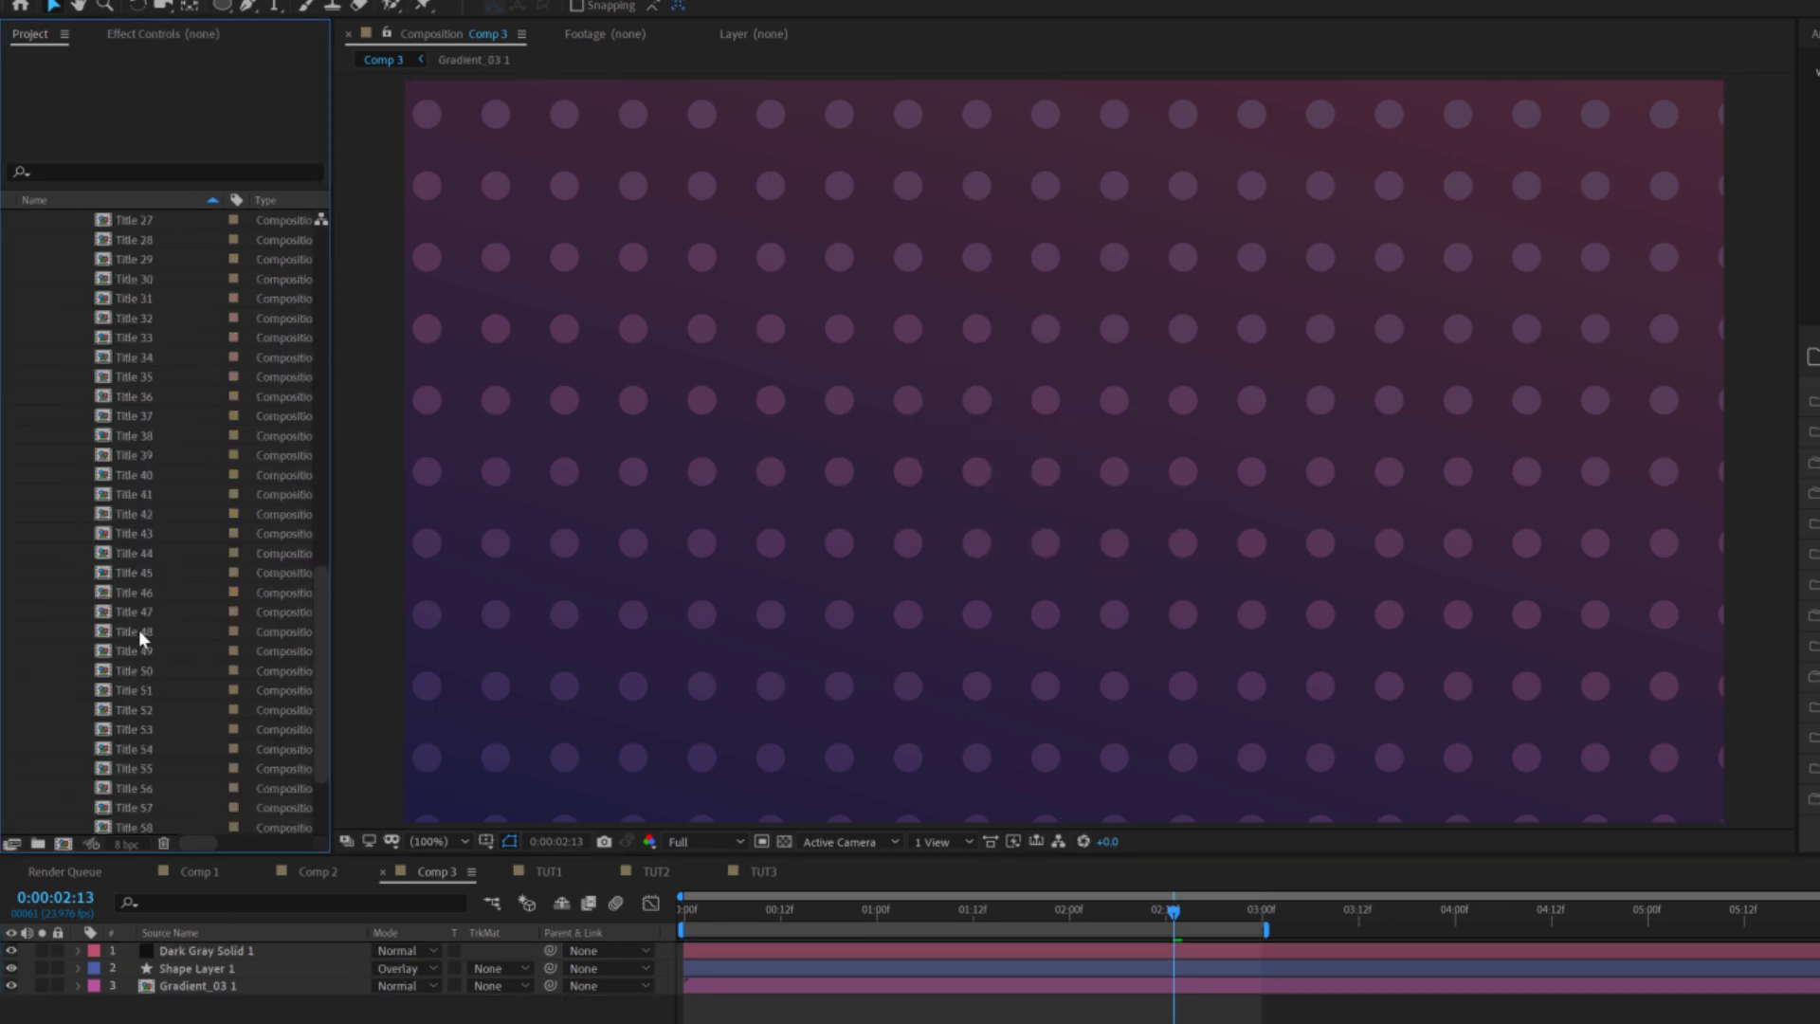
{"action": "left_click_drag", "start_coordinate": [133, 592], "coordinate": [218, 954]}
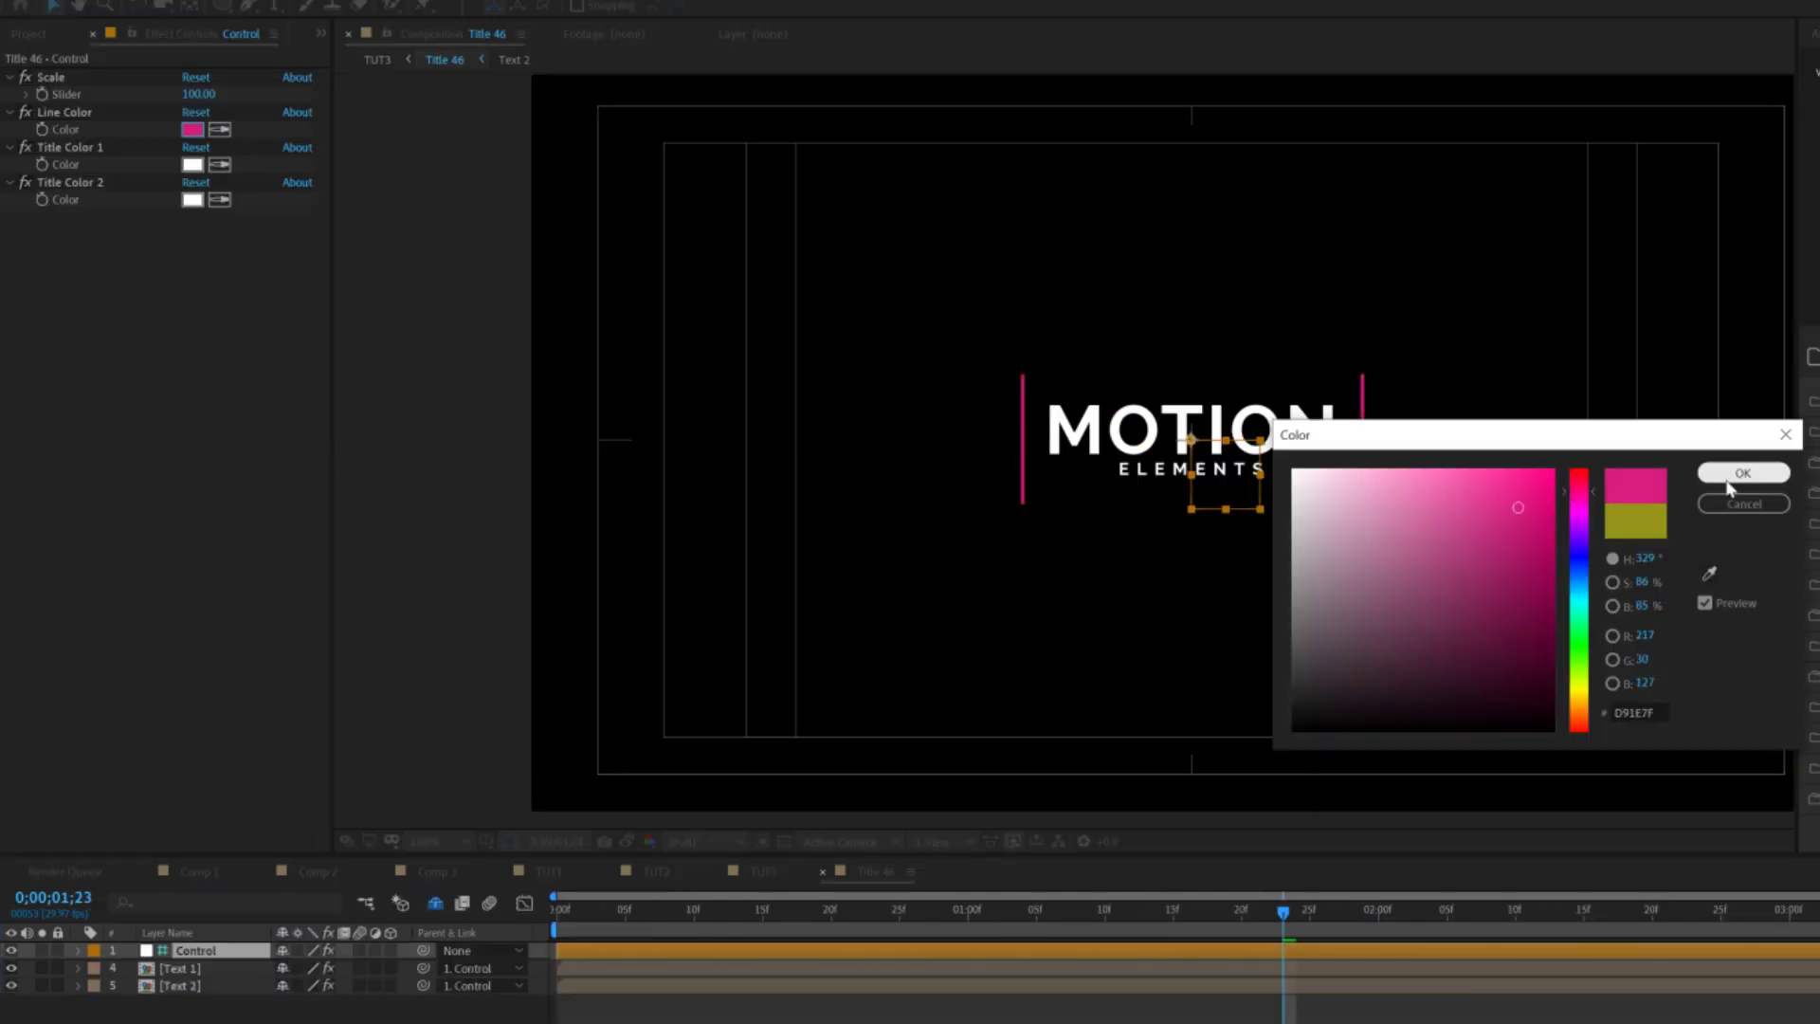
- Make Title 46's side lines pink and return to the main TUT3 composition
{"action": "left_click", "coordinate": [1740, 472]}
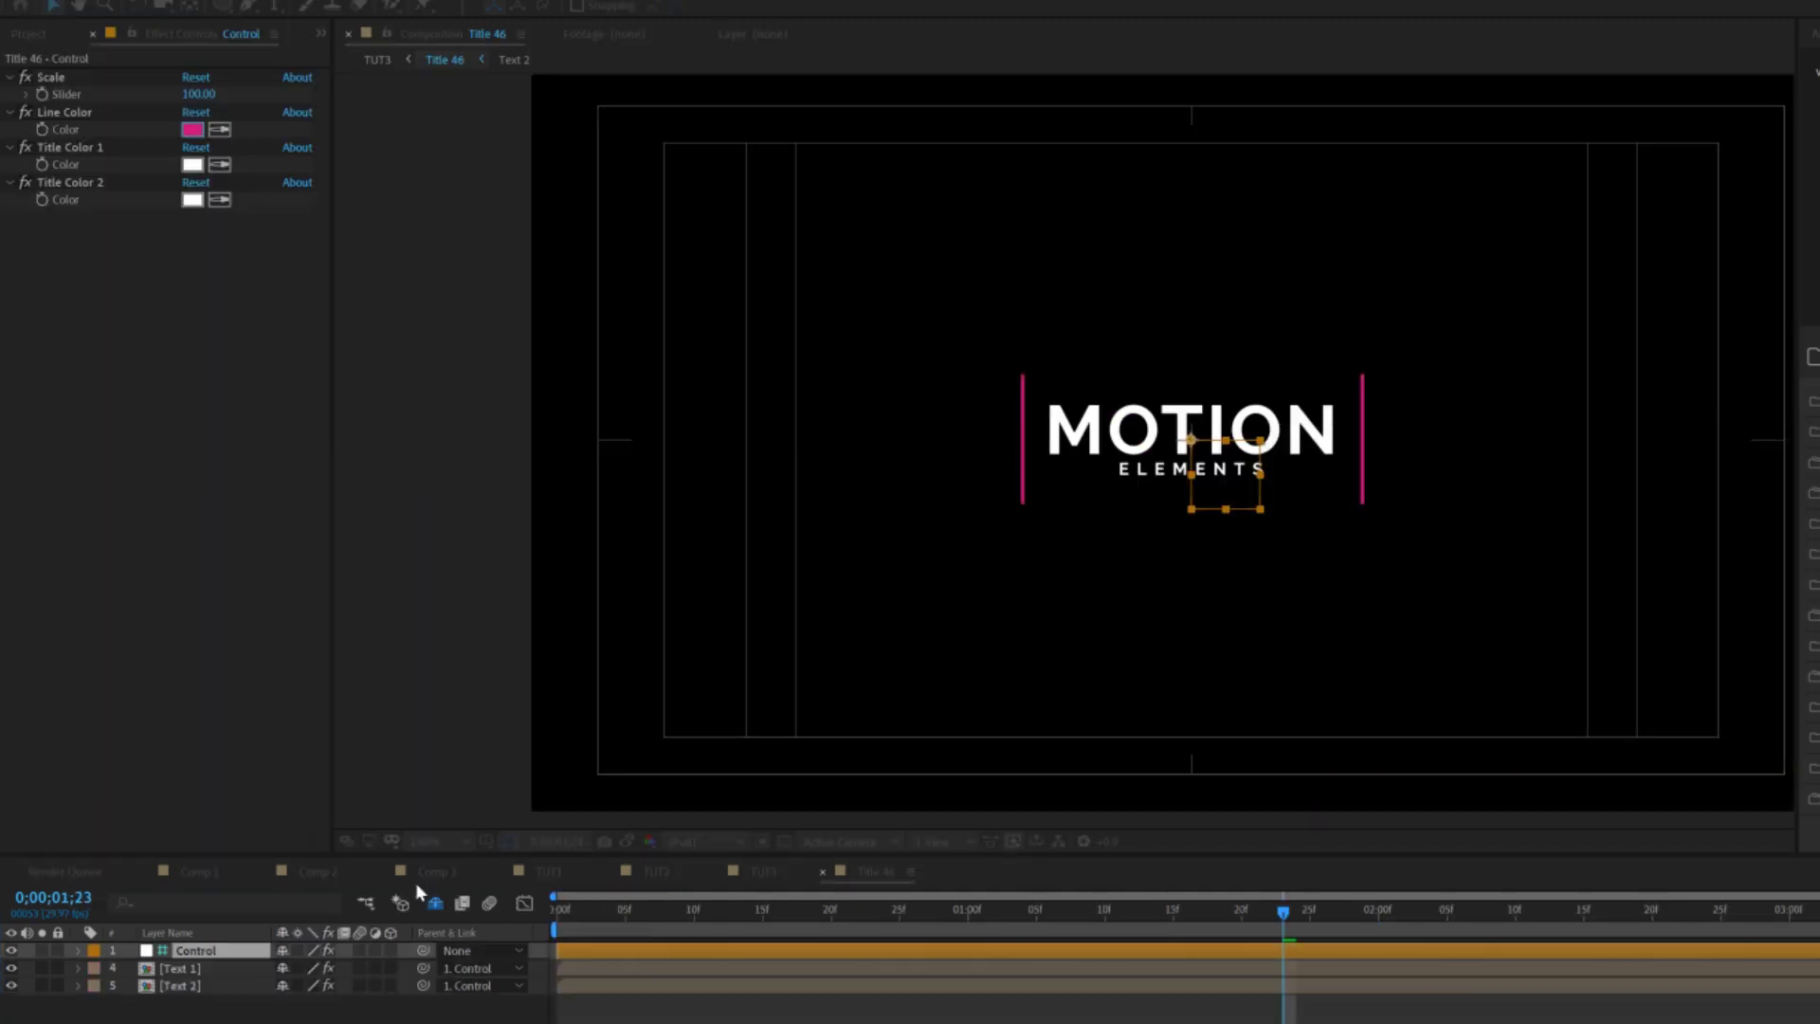
{"action": "left_click", "coordinate": [763, 871]}
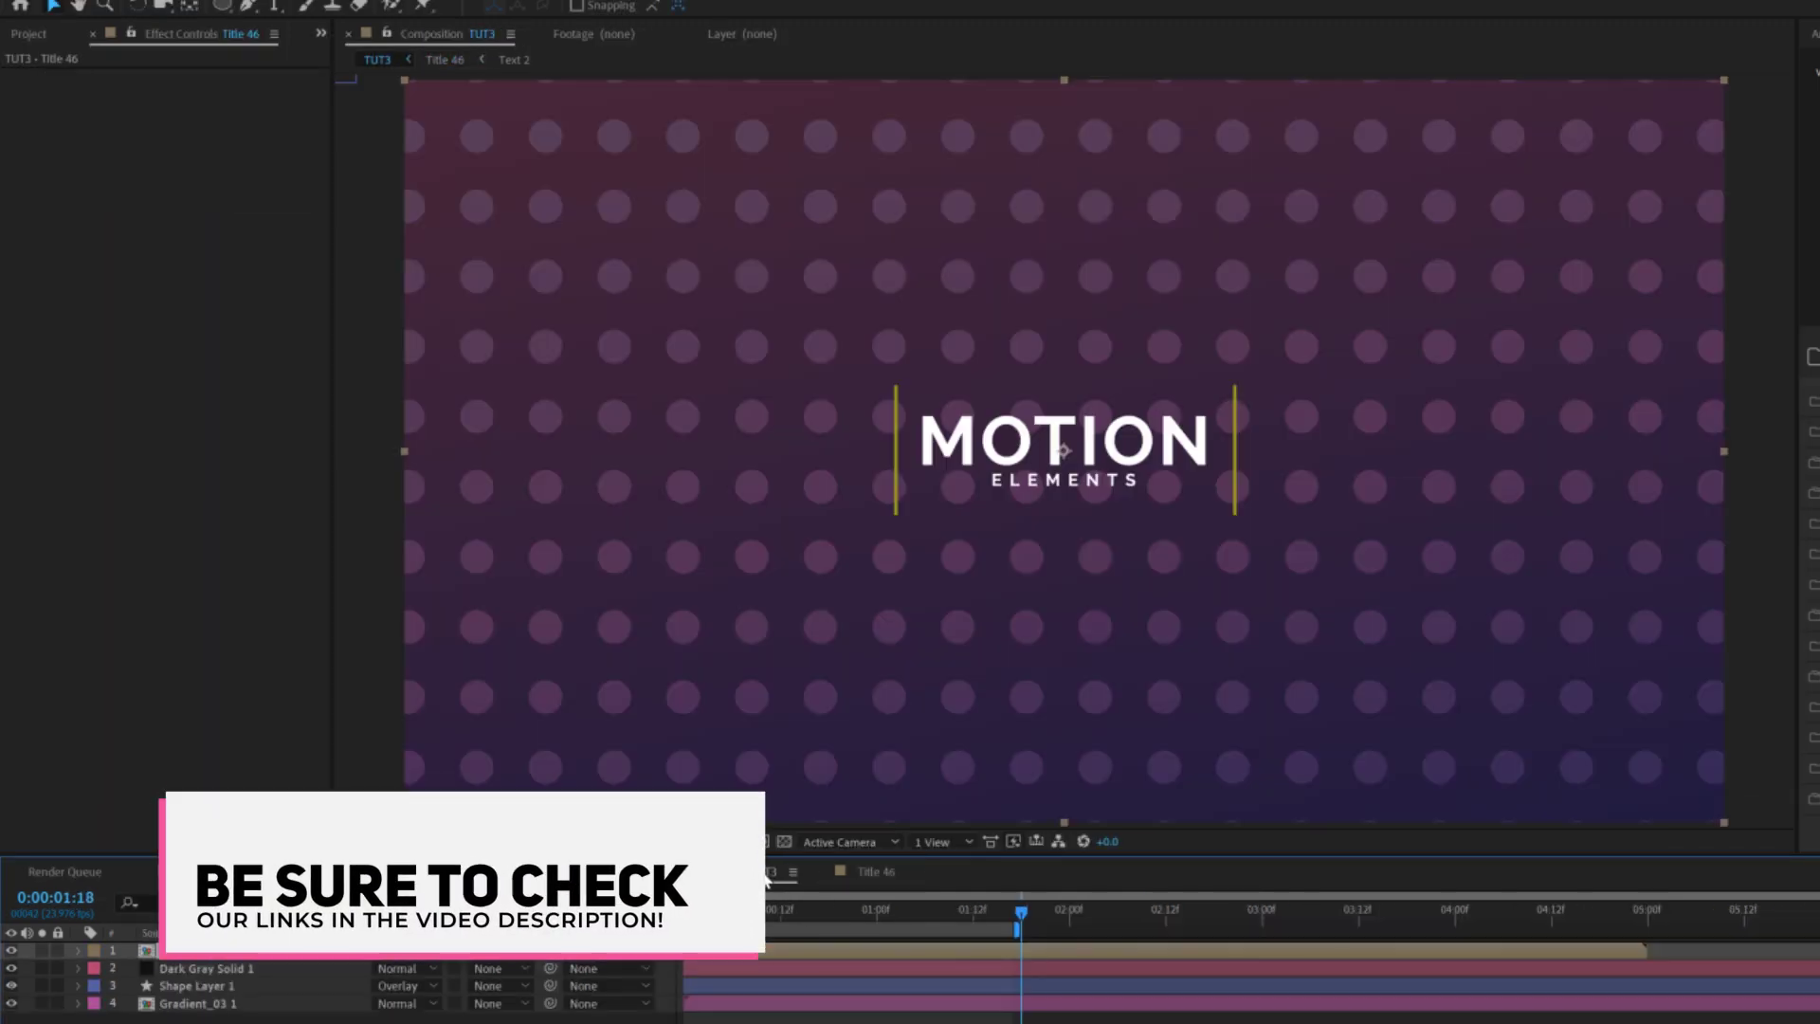
{"action": "left_click", "coordinate": [34, 33]}
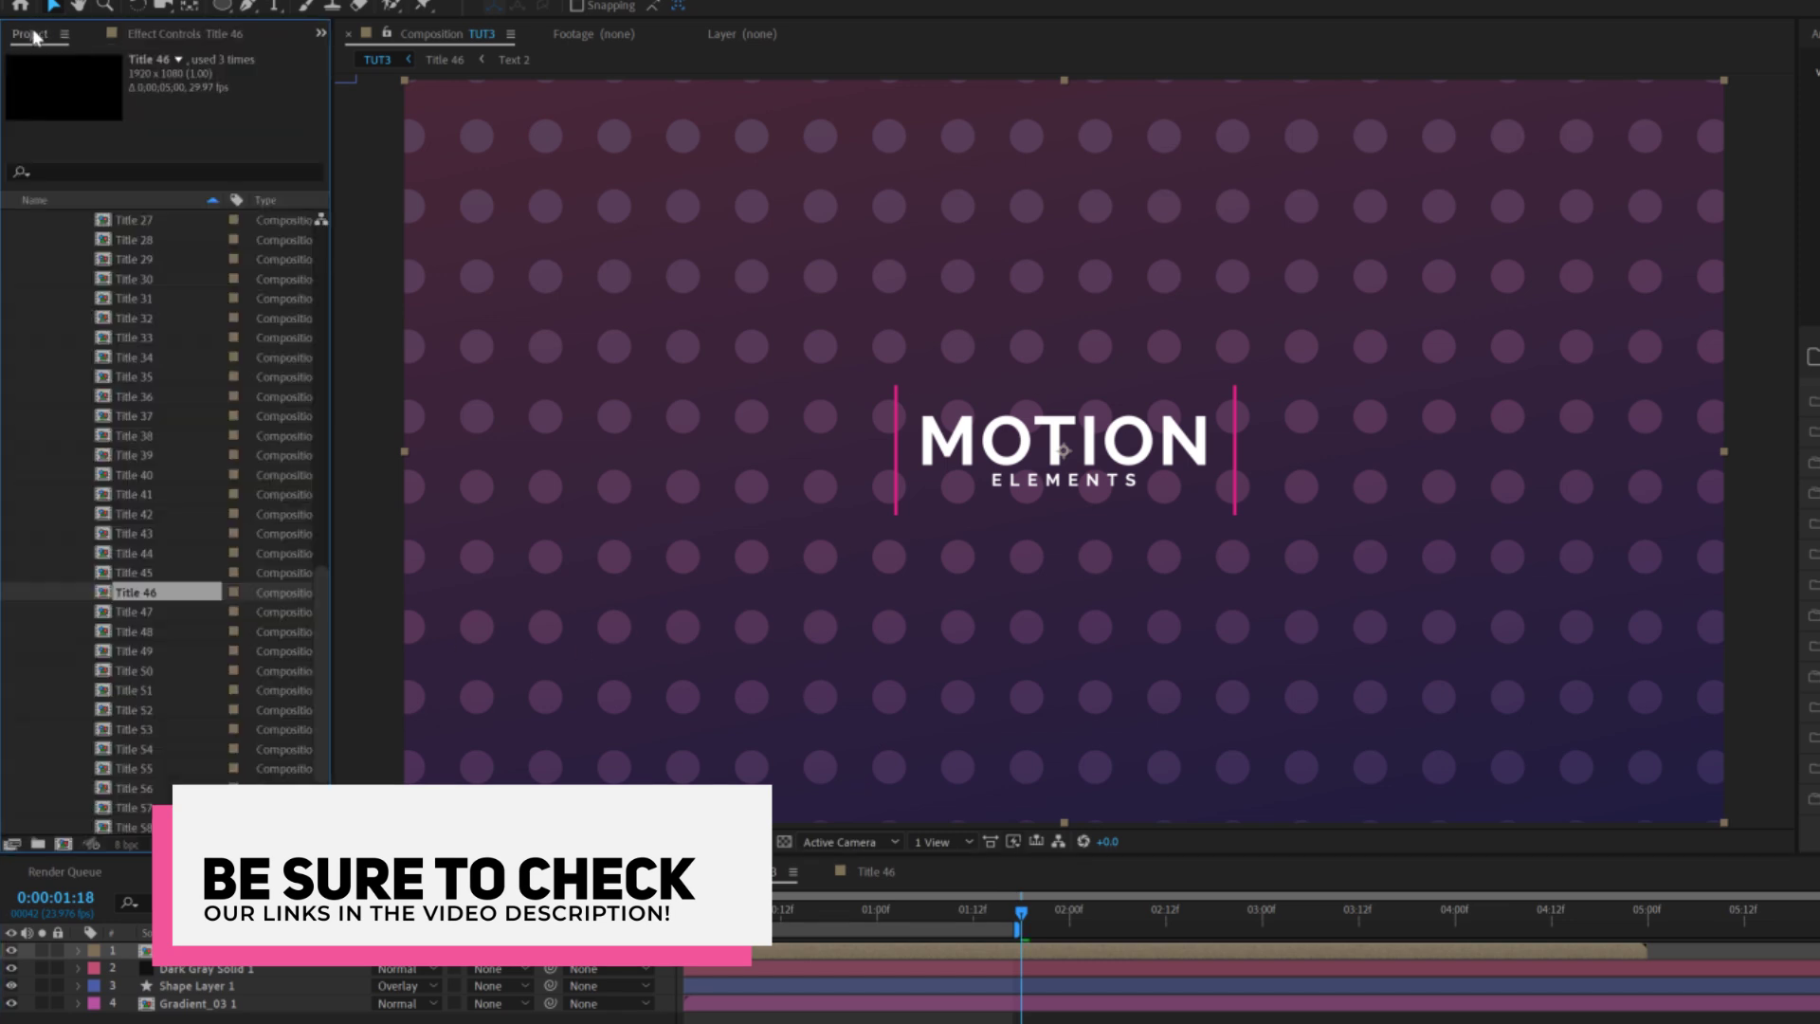
{"action": "scroll", "coordinate": [55, 465], "scroll_direction": "up", "scroll_amount": 10}
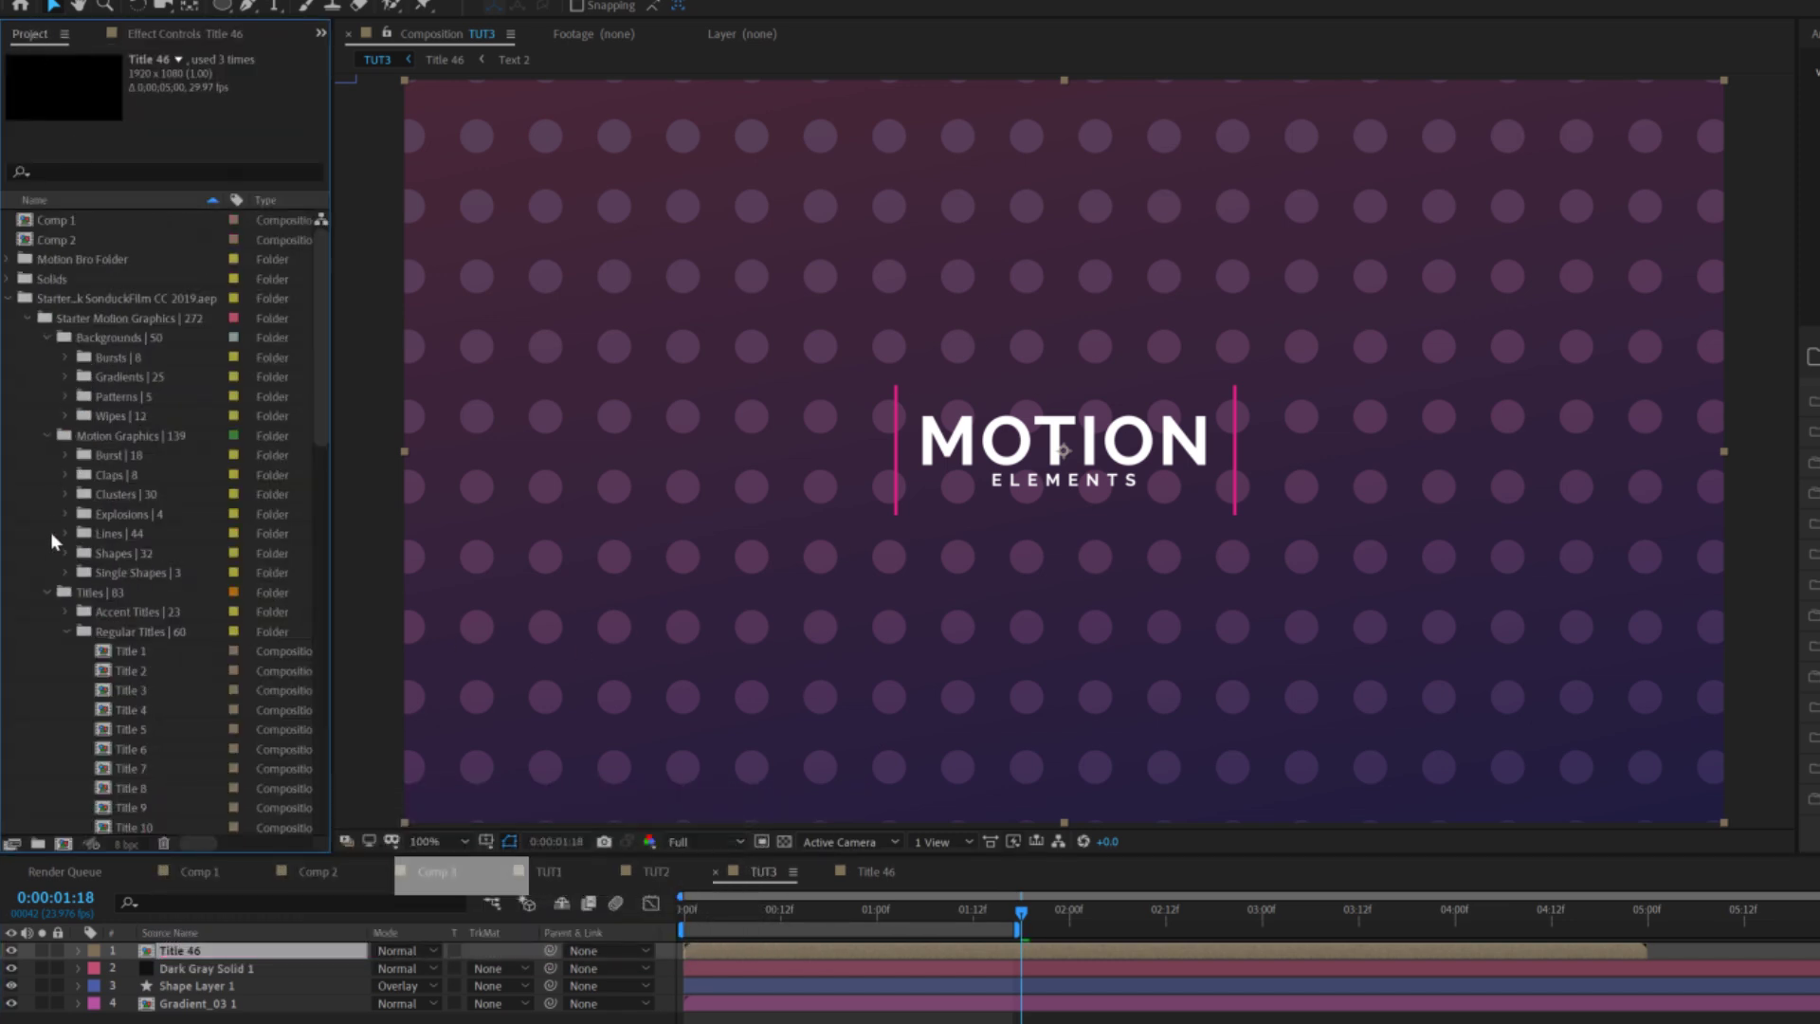
{"action": "left_click", "coordinate": [44, 592]}
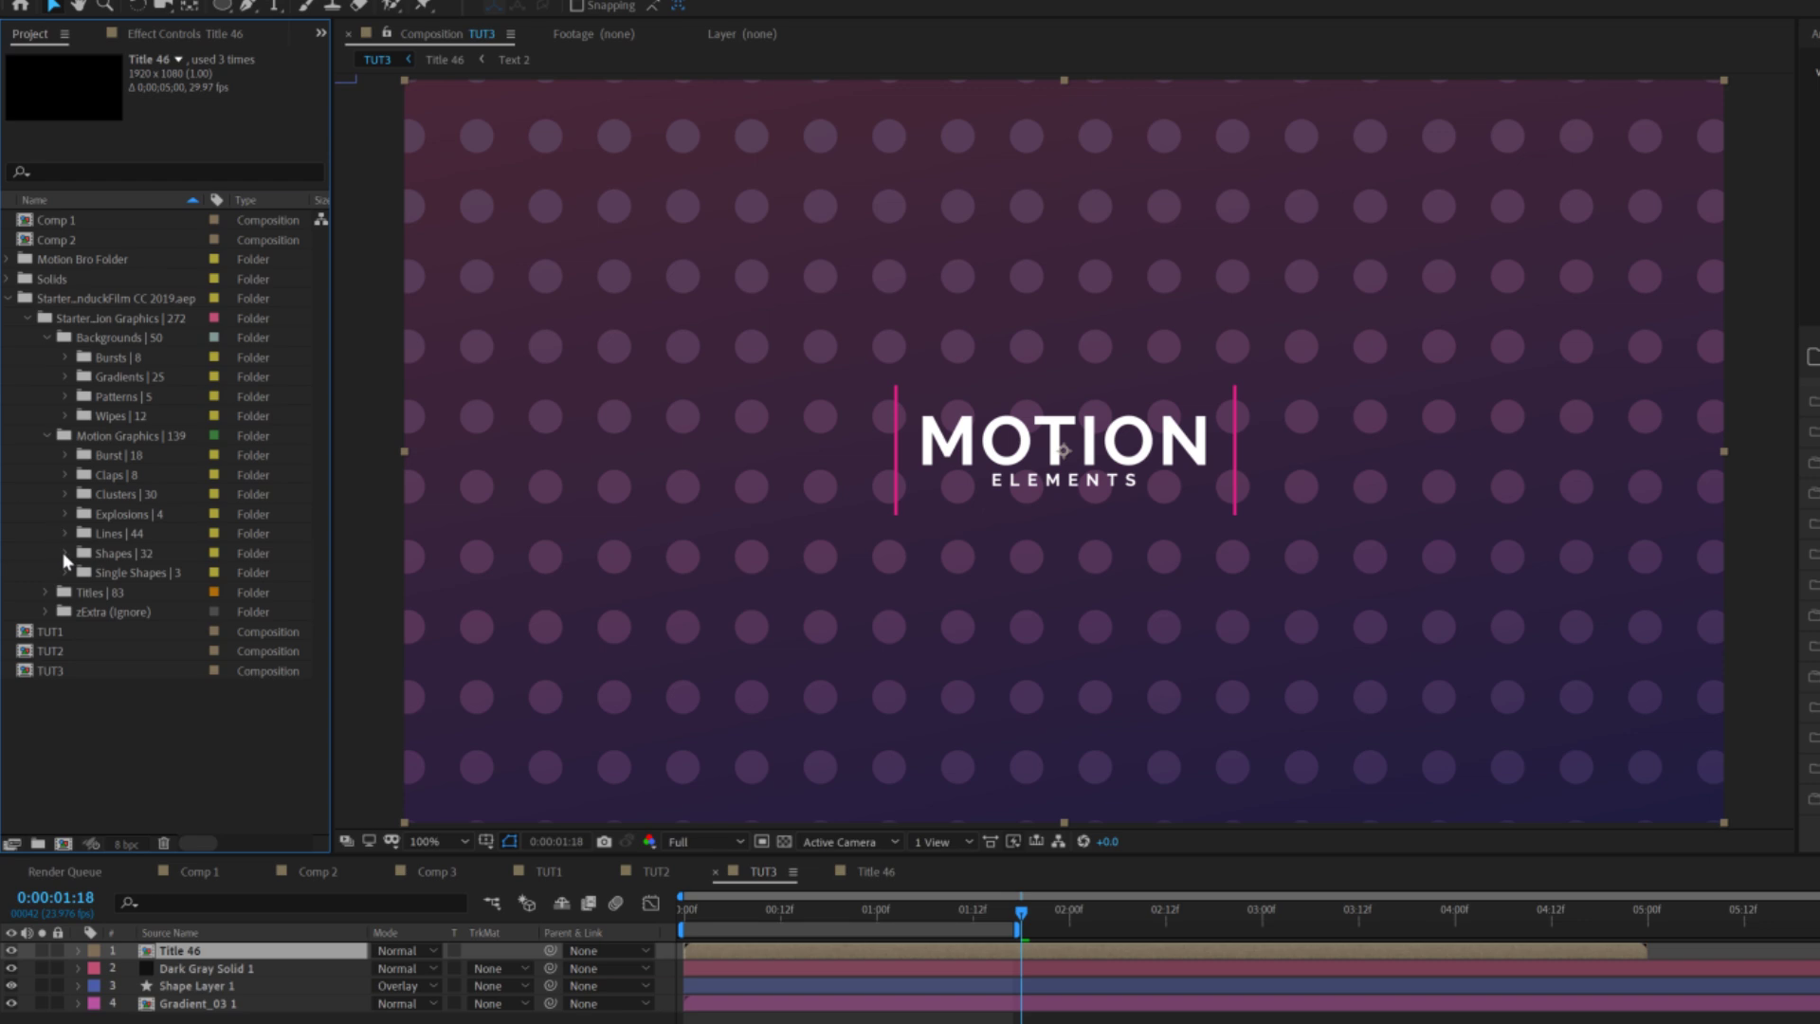
{"action": "left_click", "coordinate": [66, 453]}
- Add Circle Line Burst 4 at 73% scale lower-left of the title, duplicate it, and stagger start times
{"action": "left_click", "coordinate": [66, 451]}
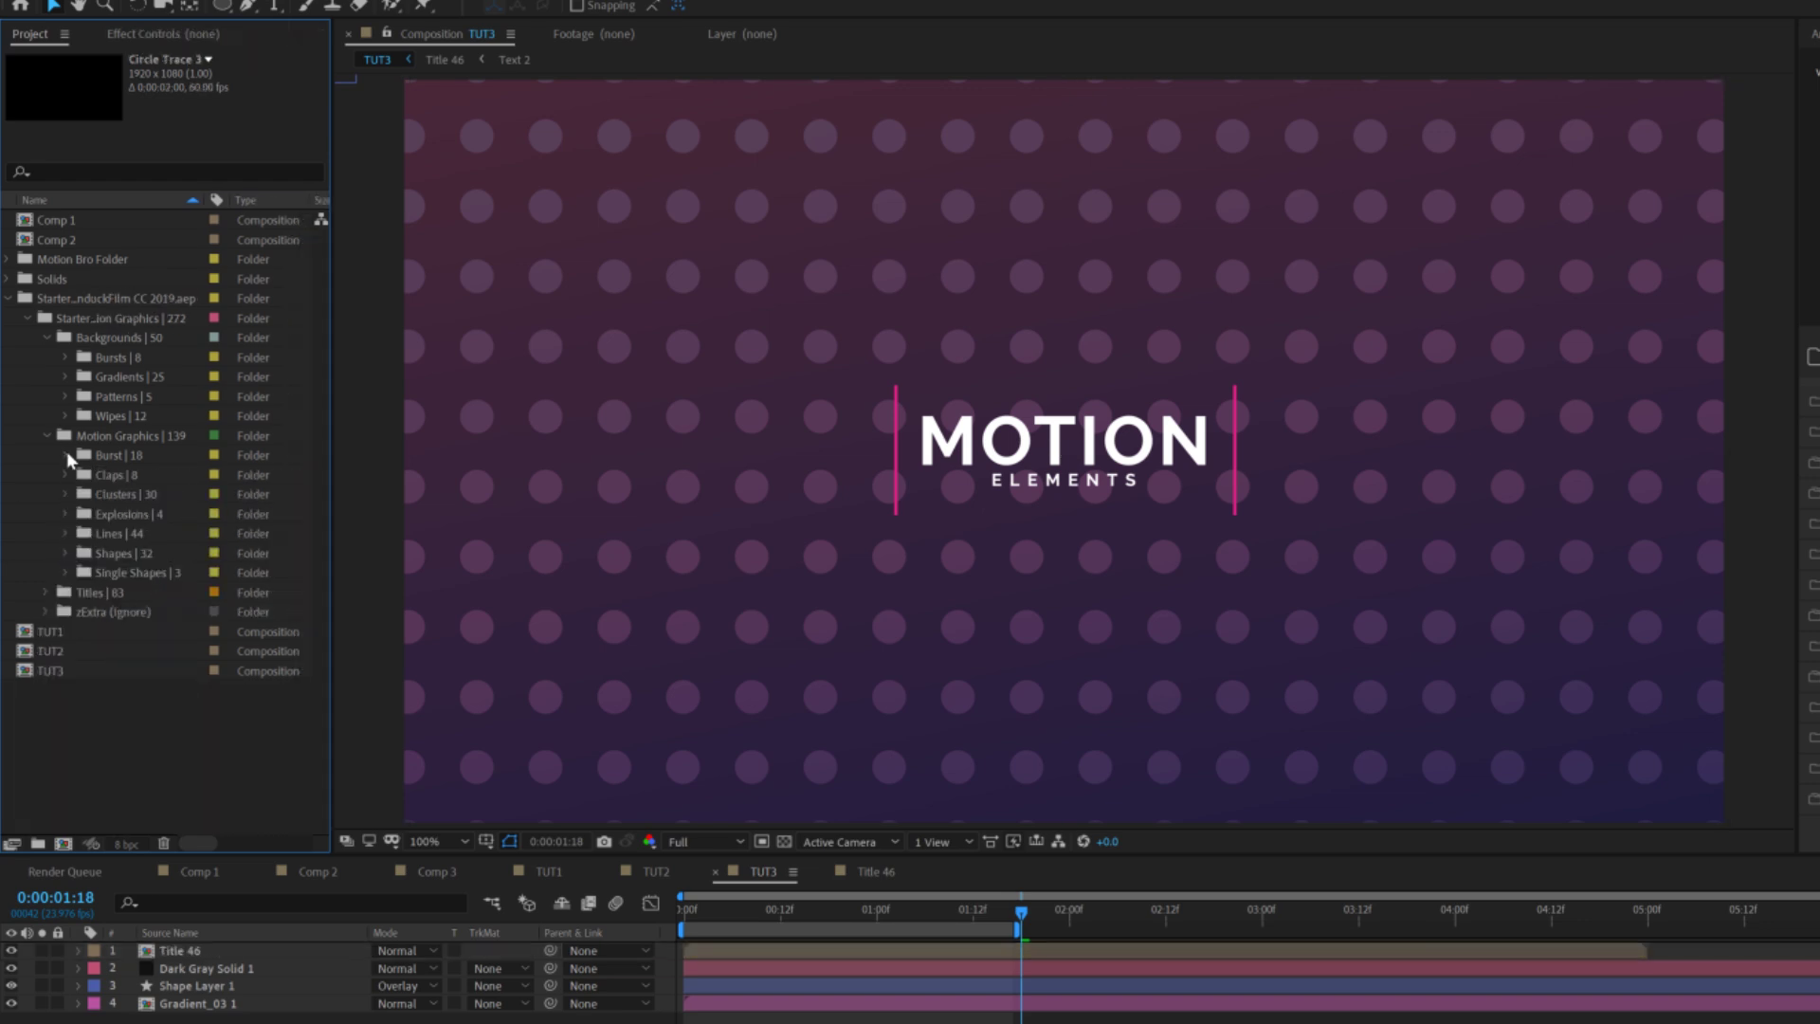
{"action": "left_click", "coordinate": [68, 455]}
{"action": "left_click_drag", "start_coordinate": [167, 536], "coordinate": [990, 952]}
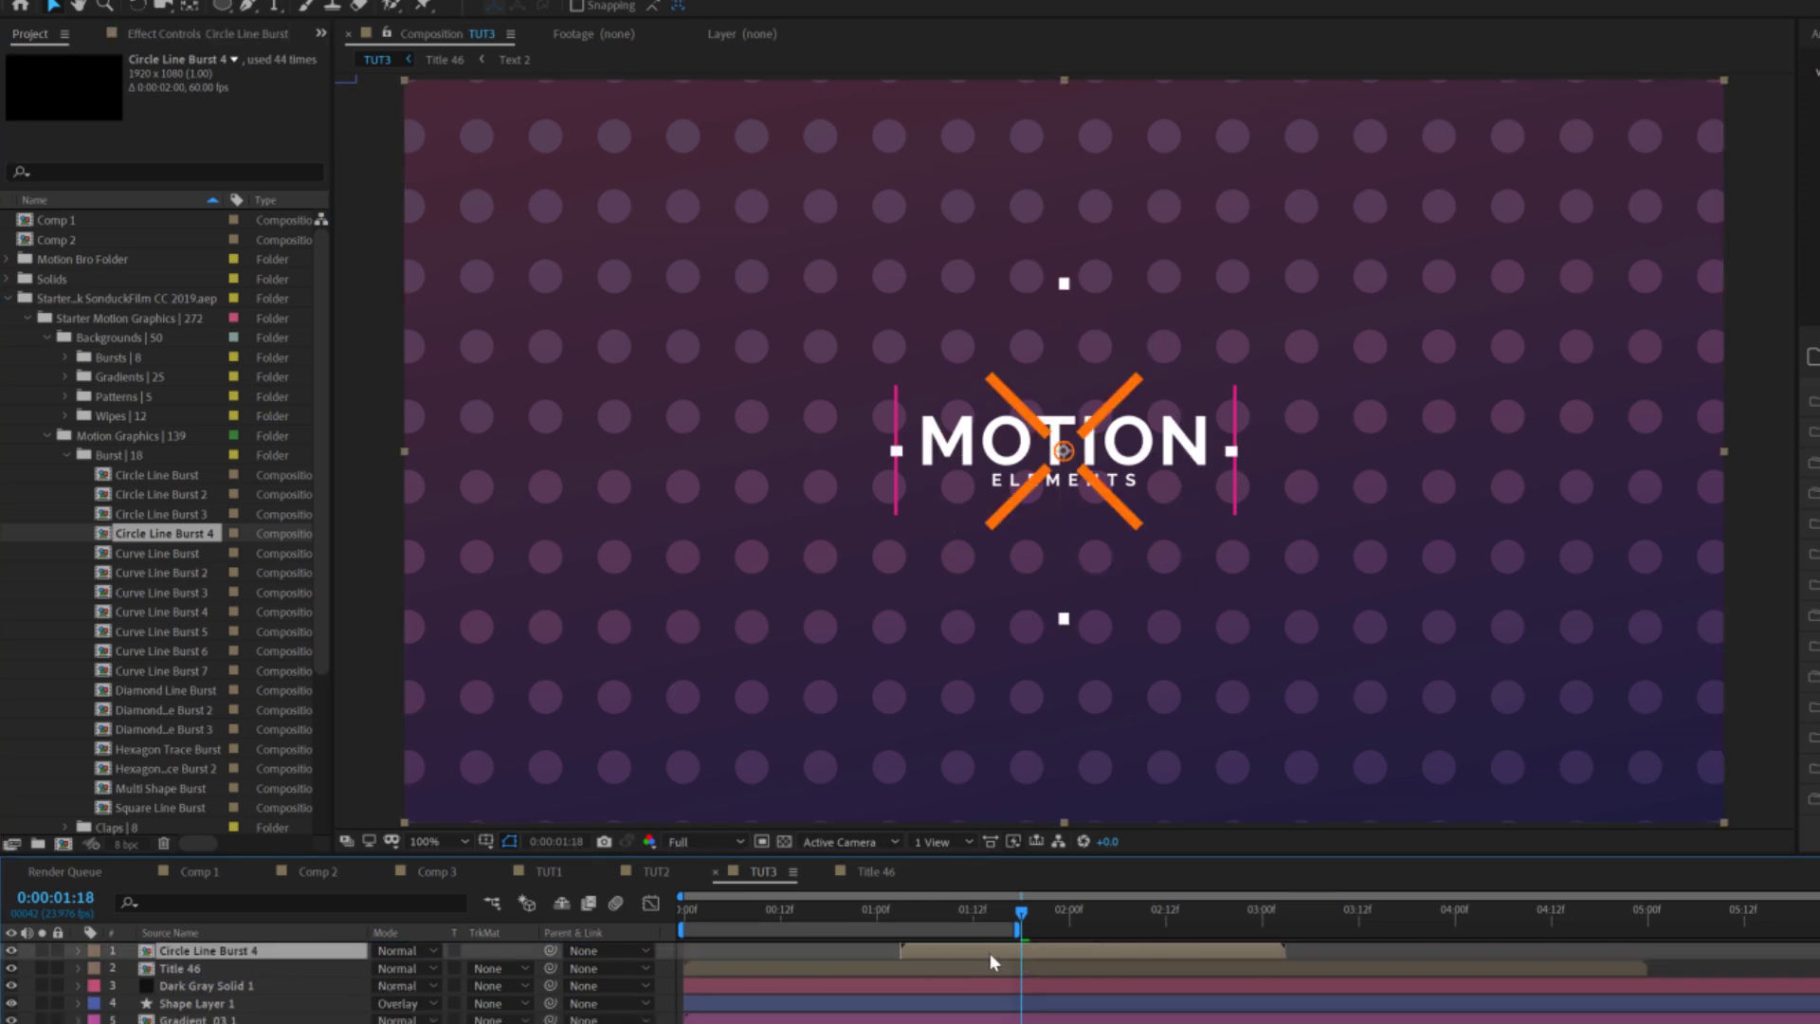
{"action": "double_click", "coordinate": [223, 952]}
{"action": "key", "text": "s"}
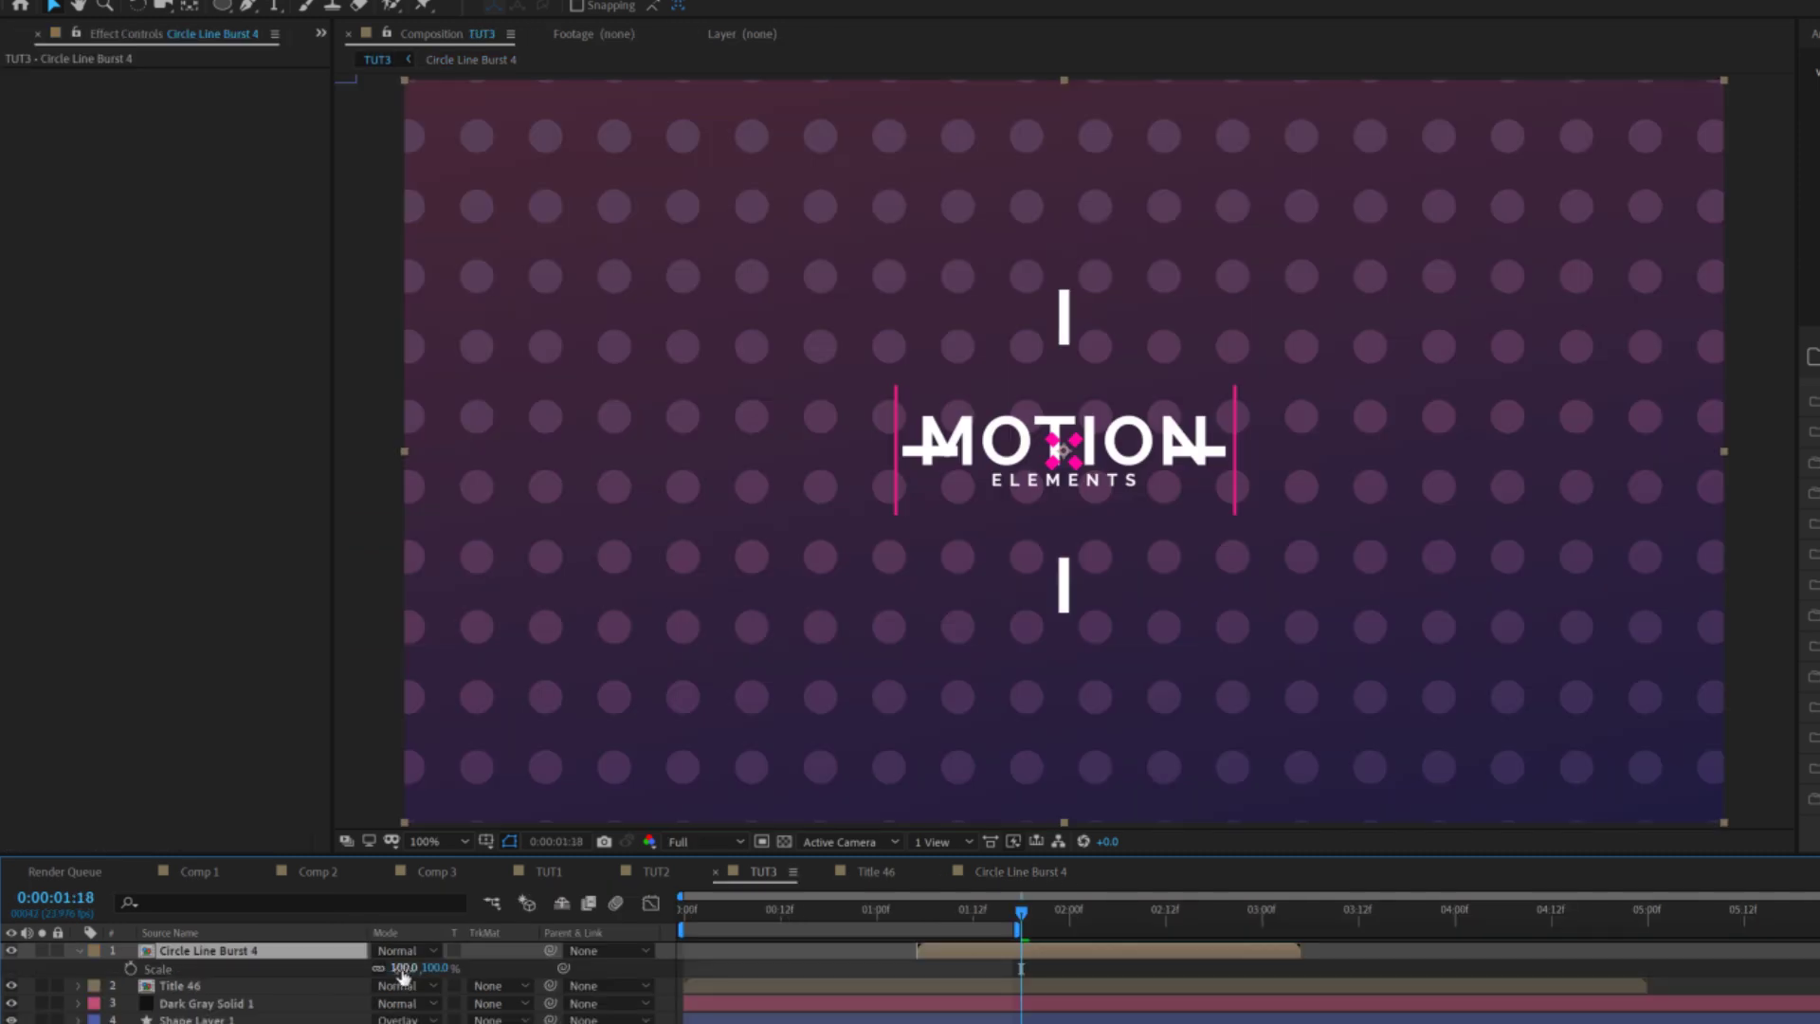
{"action": "left_click_drag", "start_coordinate": [1063, 455], "coordinate": [732, 600]}
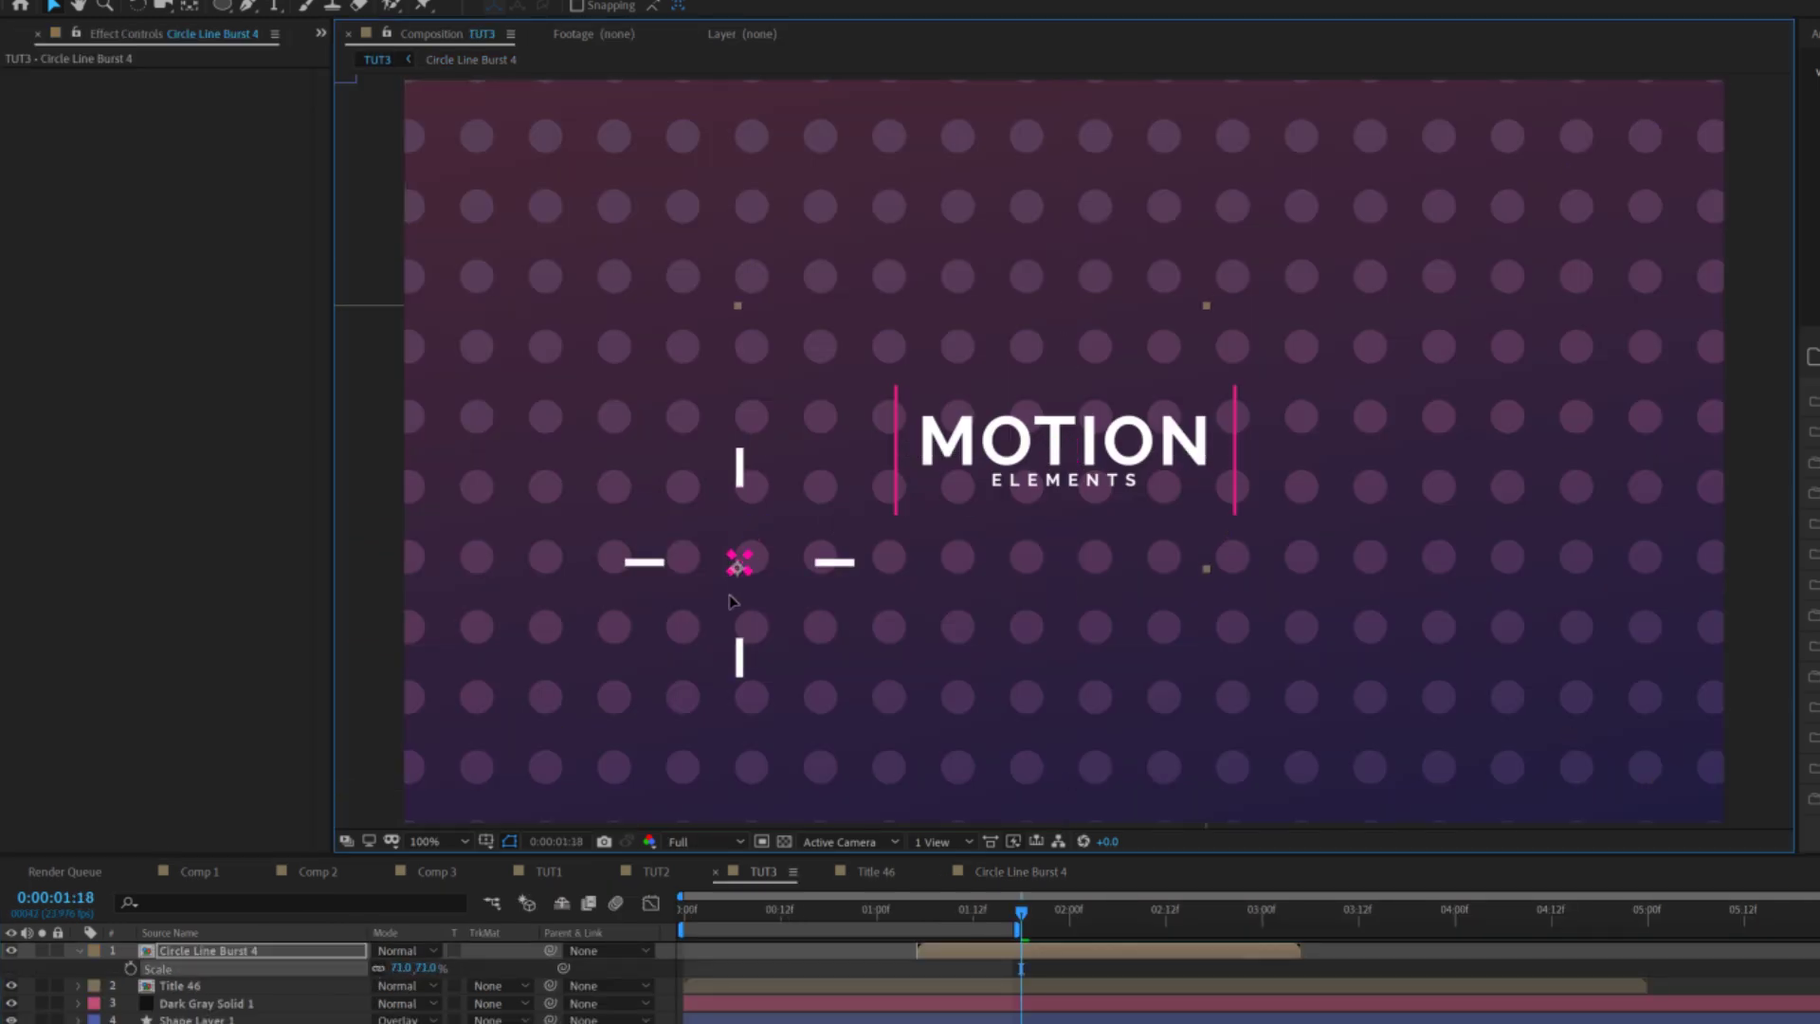
{"action": "key", "text": "ctrl+d"}
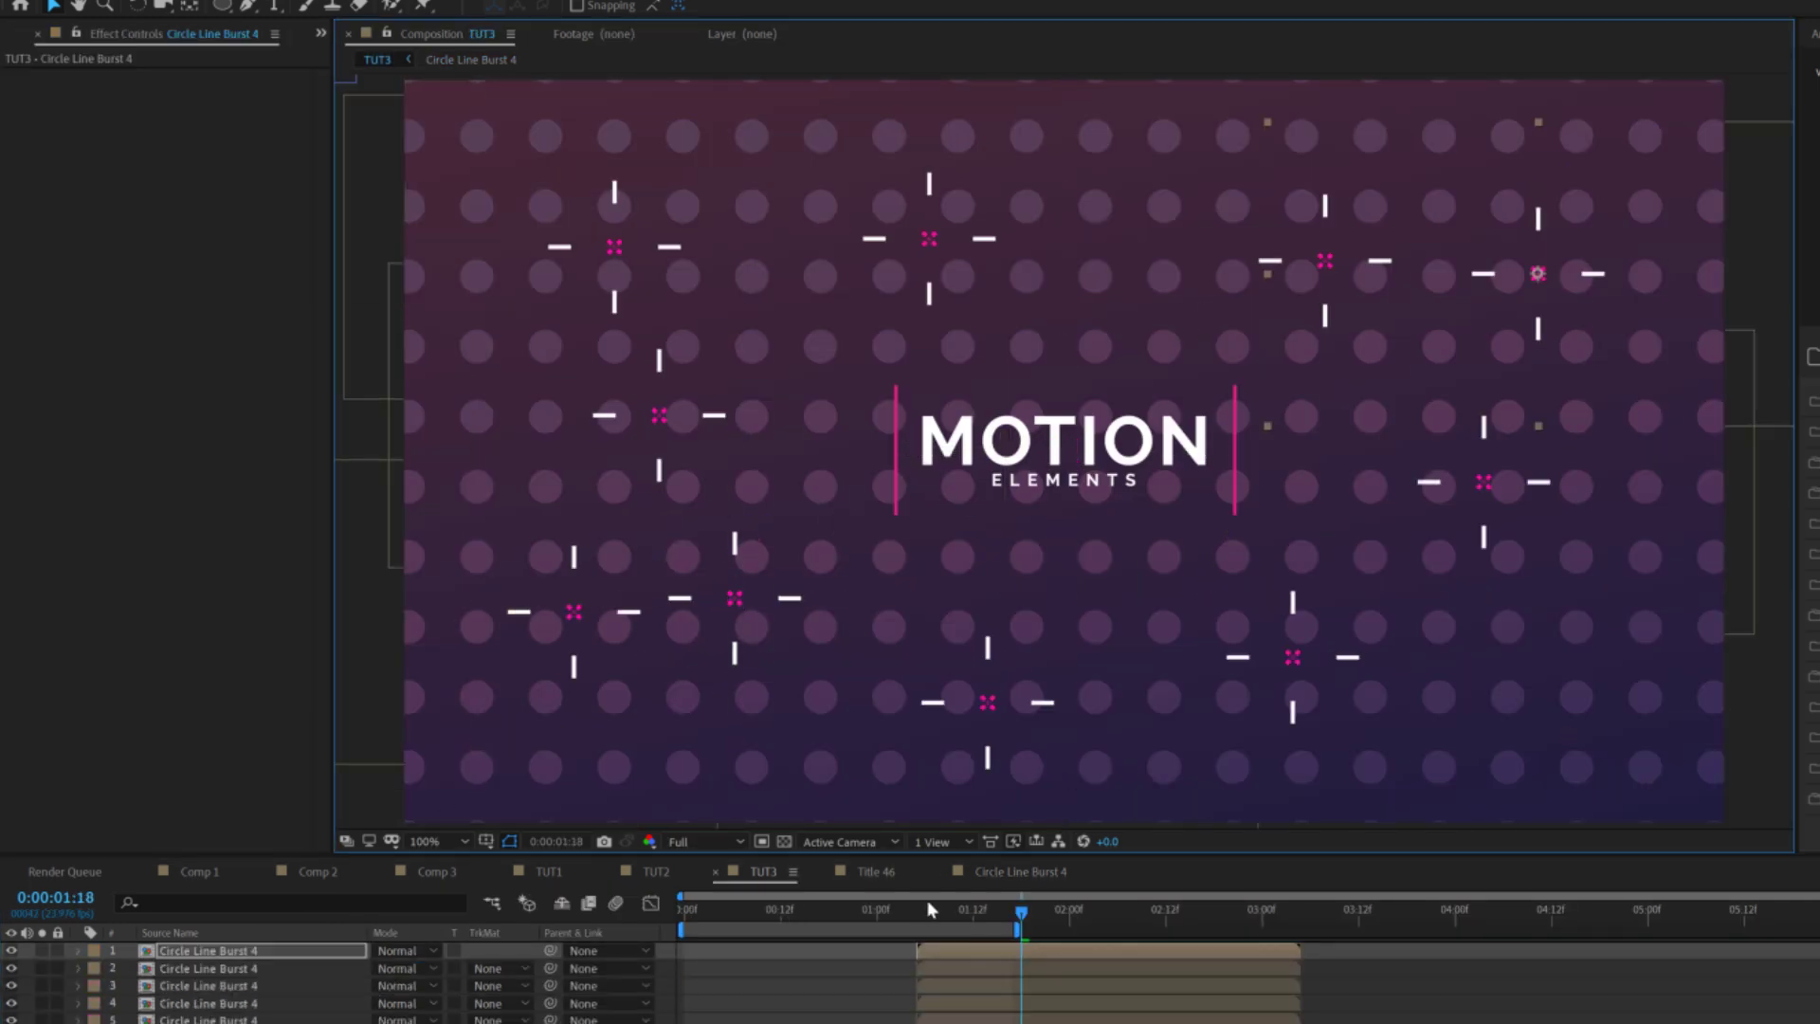
{"action": "left_click_drag", "start_coordinate": [770, 967], "coordinate": [1050, 974]}
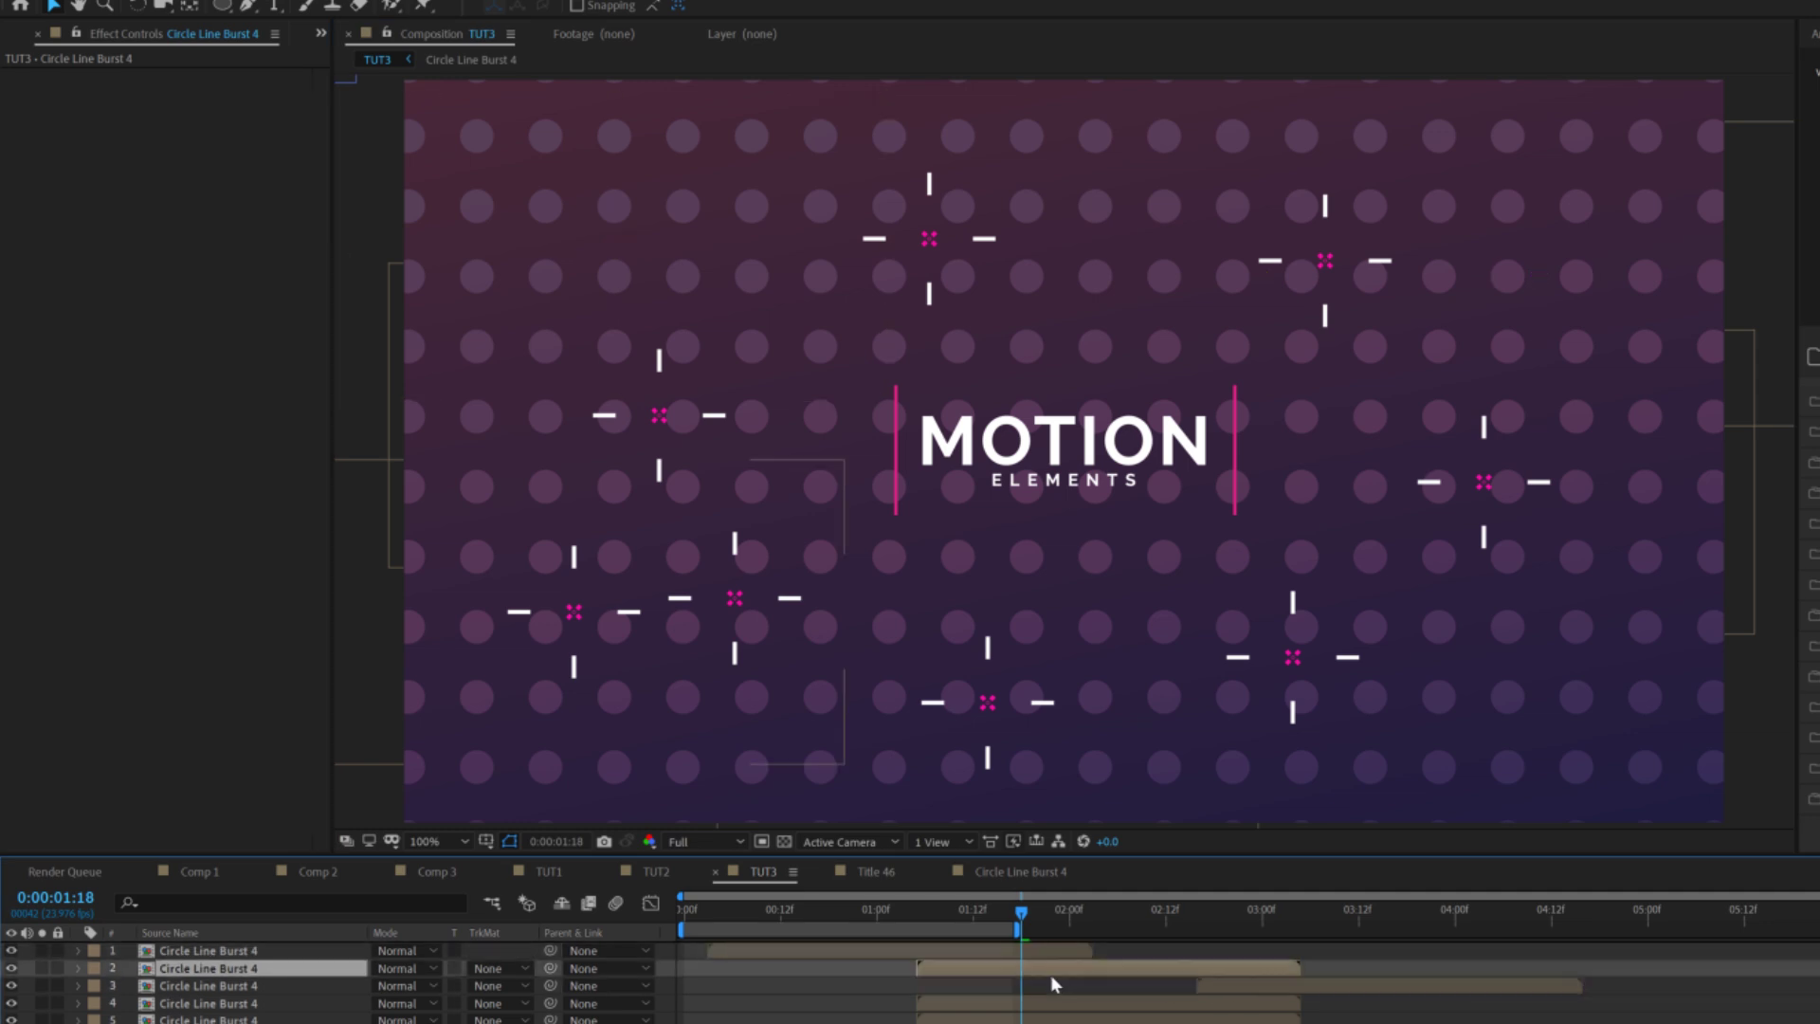